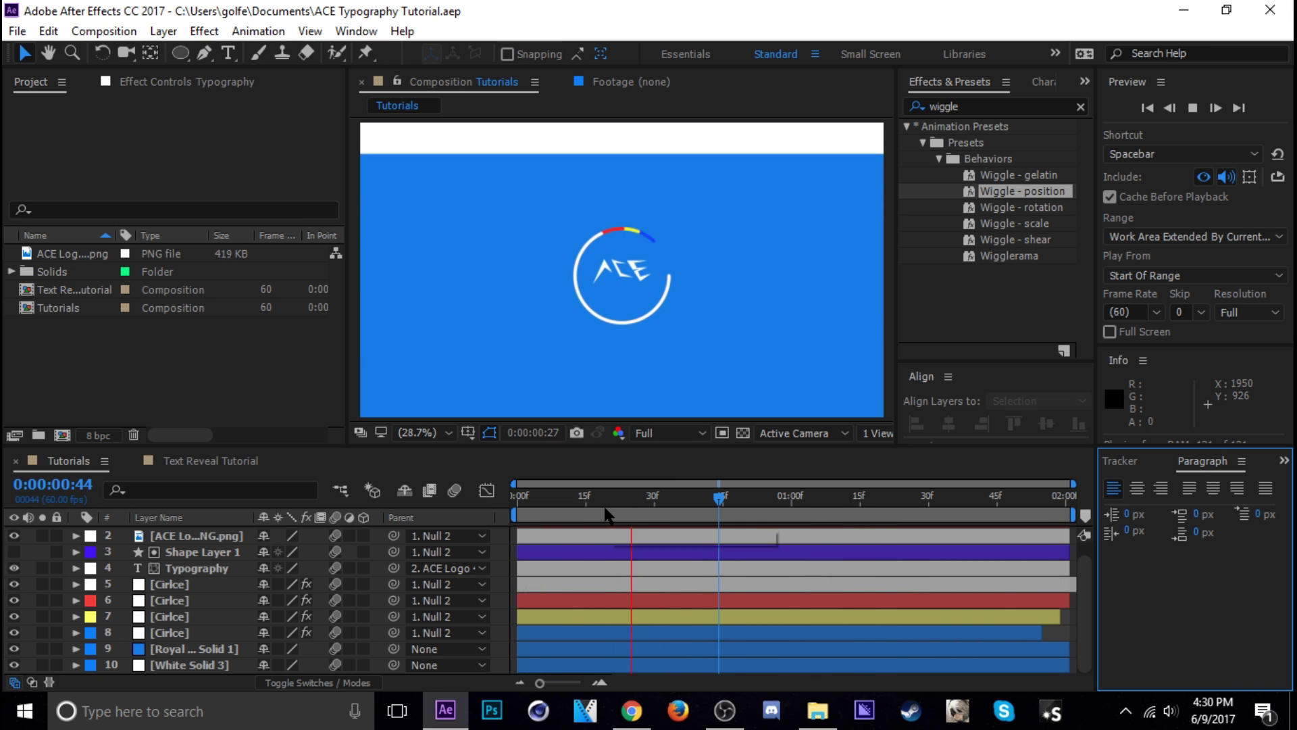
Preview the finished logo animation in the Tutorials composition by playing it and scrubbing through its timeline
drag(594, 520, 903, 532)
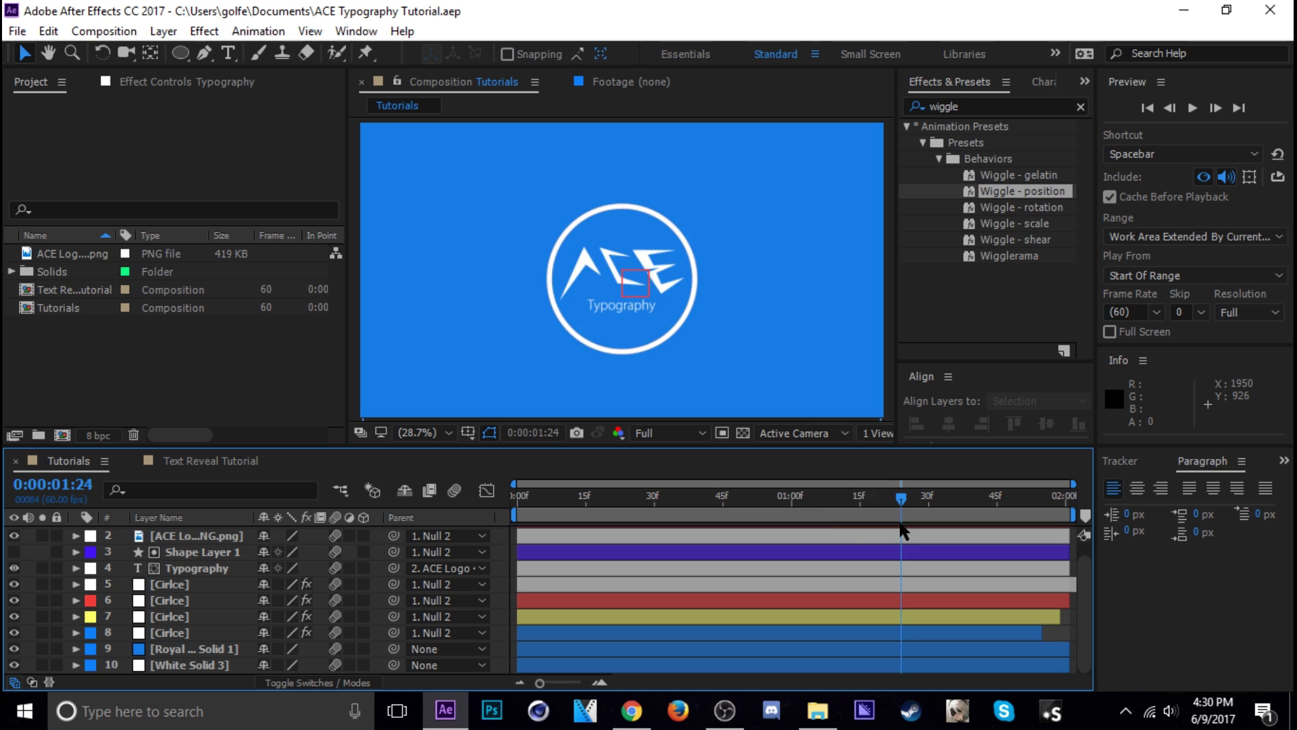
key(space)
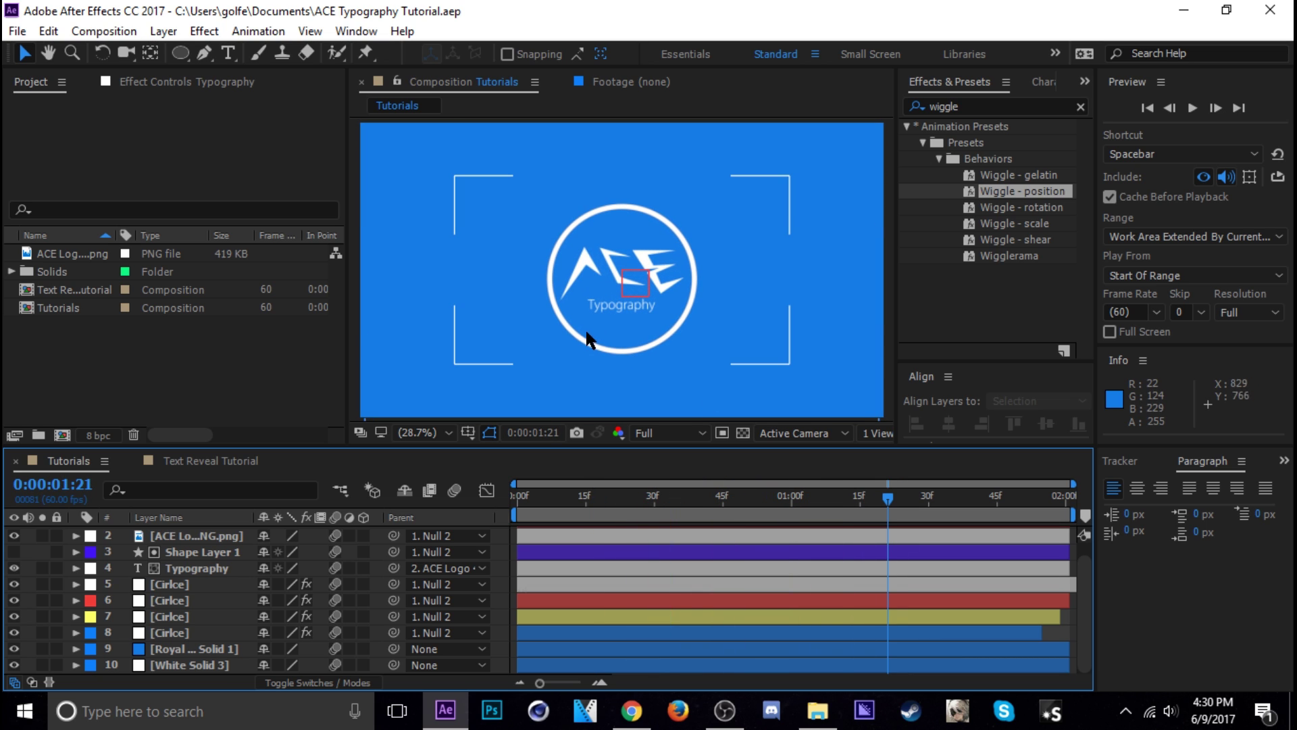
mouse_move(898, 502)
mouse_down()
mouse_move(860, 501)
mouse_move(894, 502)
mouse_up()
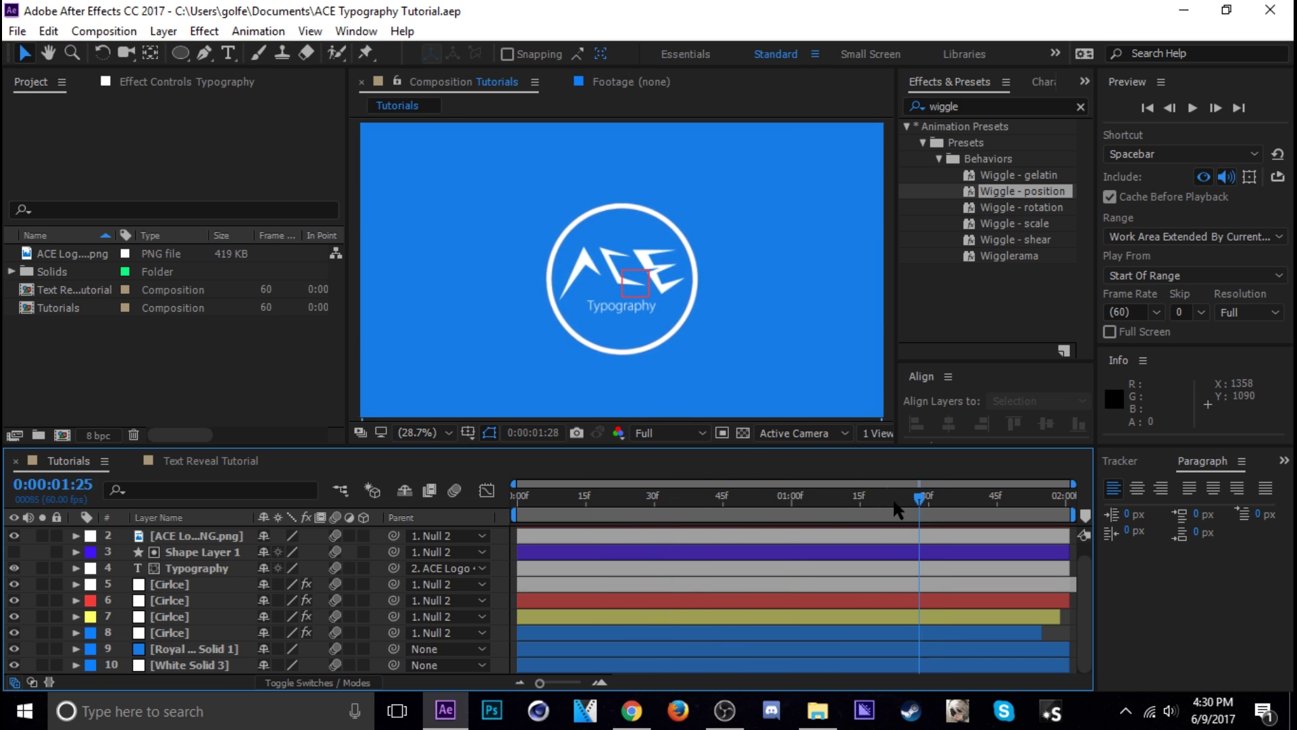
key(space)
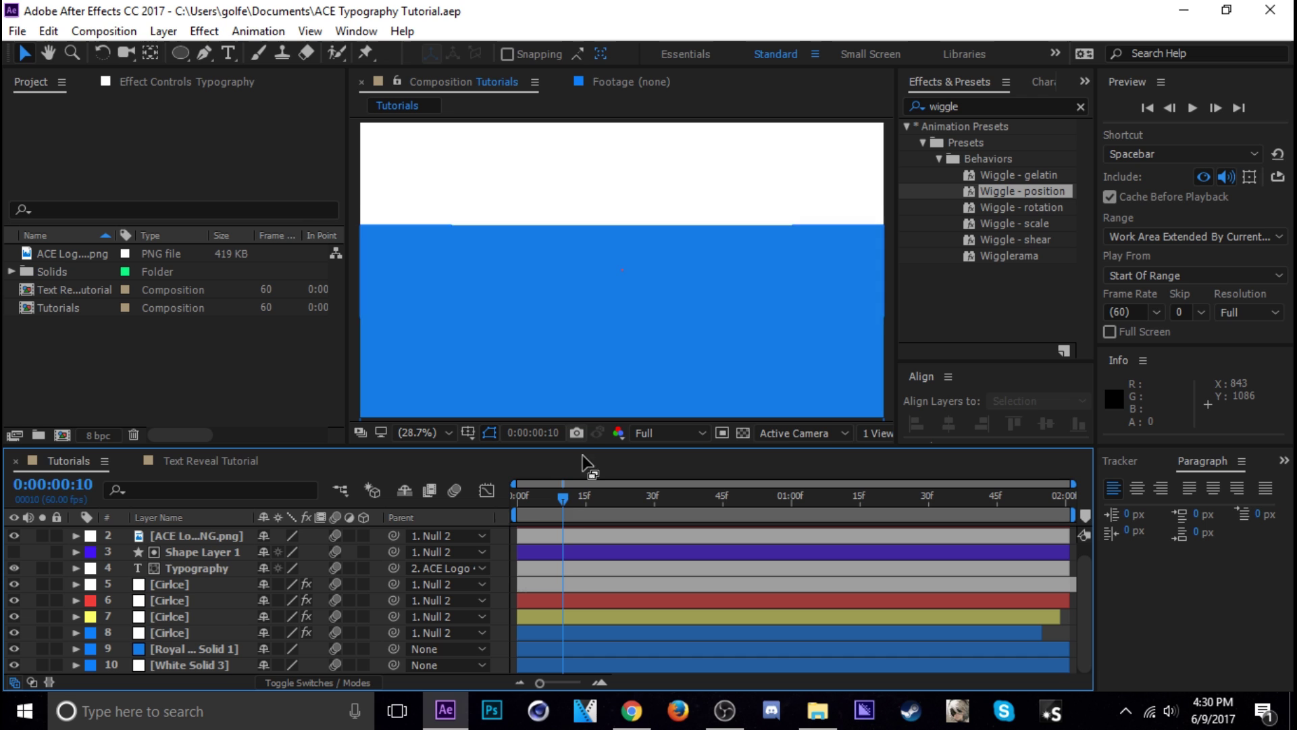
drag(571, 504, 672, 519)
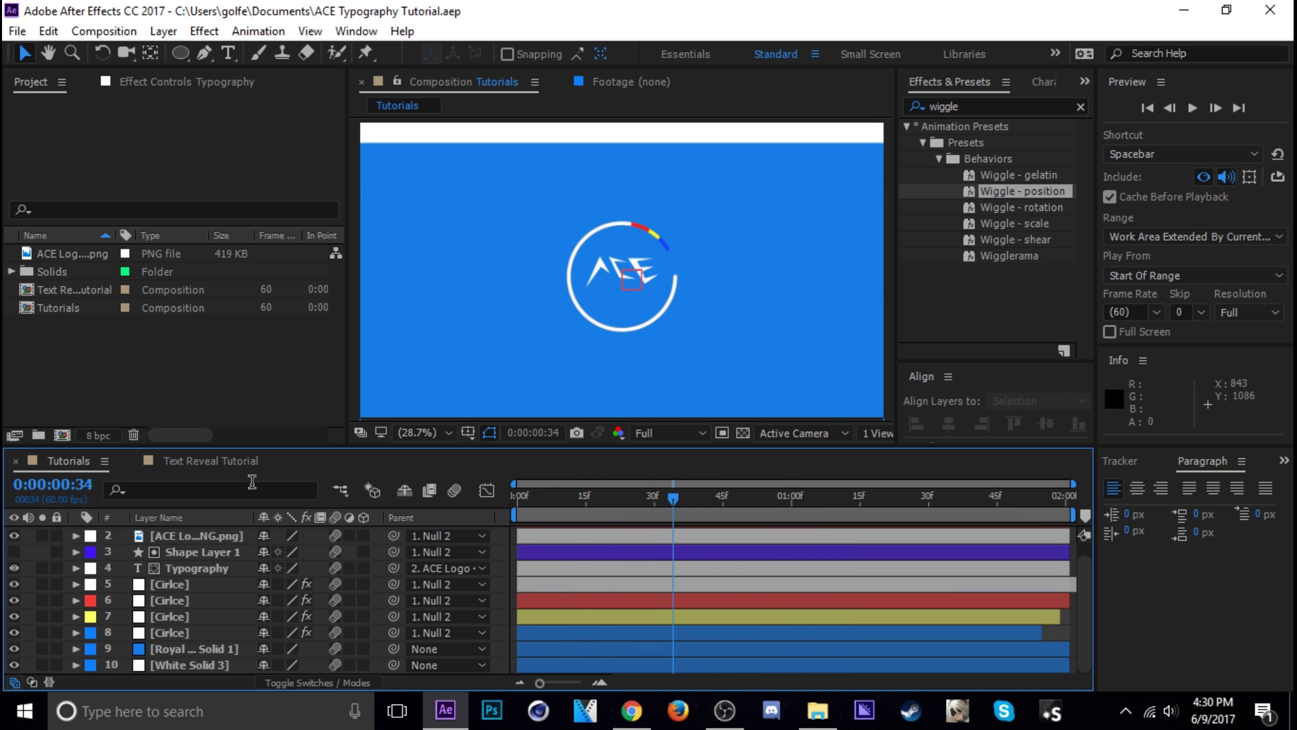
Switch to the empty Text Reveal Tutorial composition and return its current time to the first frame
click(195, 465)
click(632, 507)
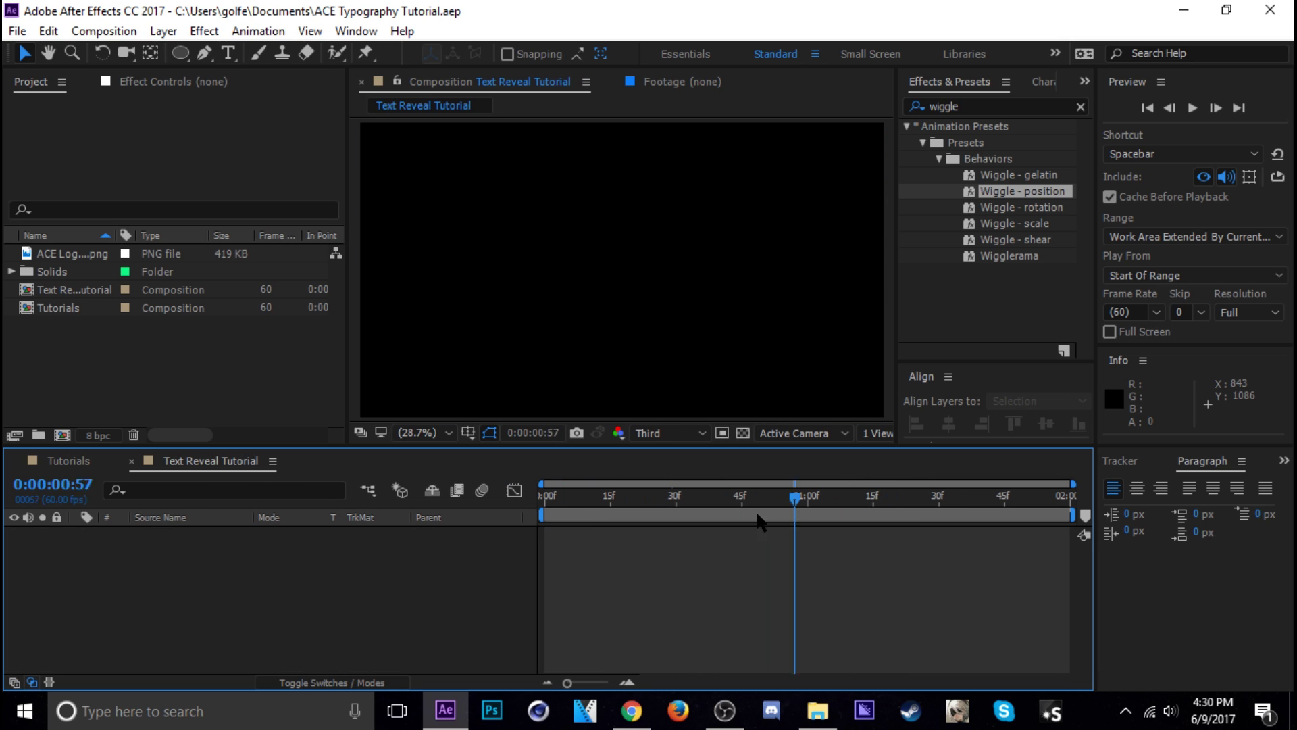
drag(555, 501, 691, 504)
drag(1031, 528, 447, 519)
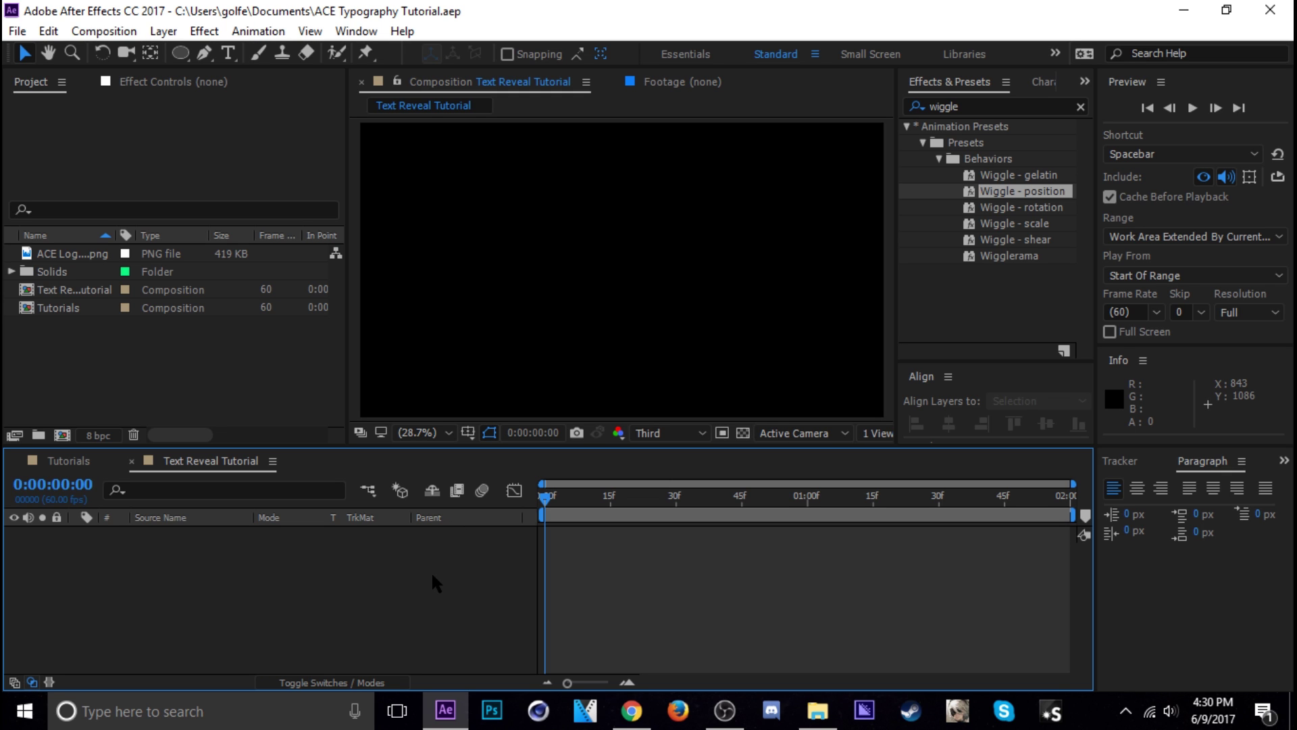
Add a white (FFFFFF) solid of 1920 by 1080 px to the composition as the background
key(ctrl+y)
click(899, 501)
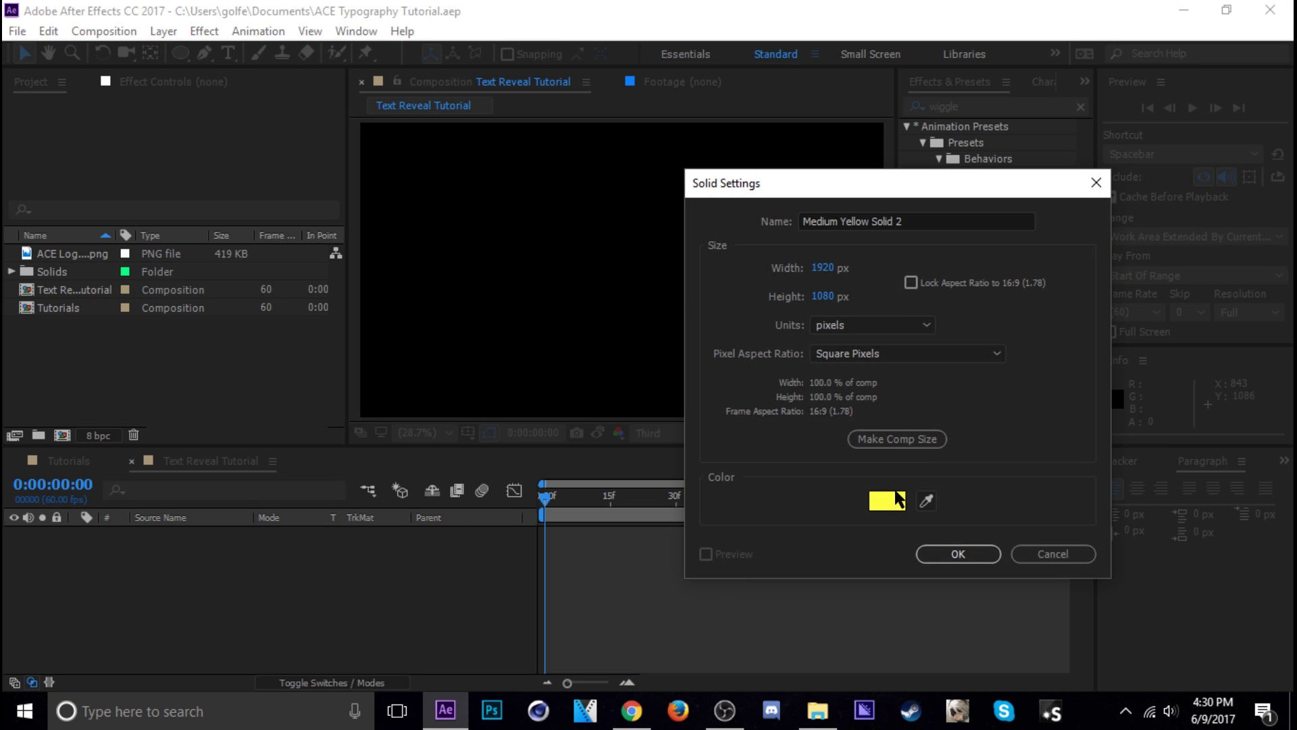
text(FFFFFF)
click(1205, 356)
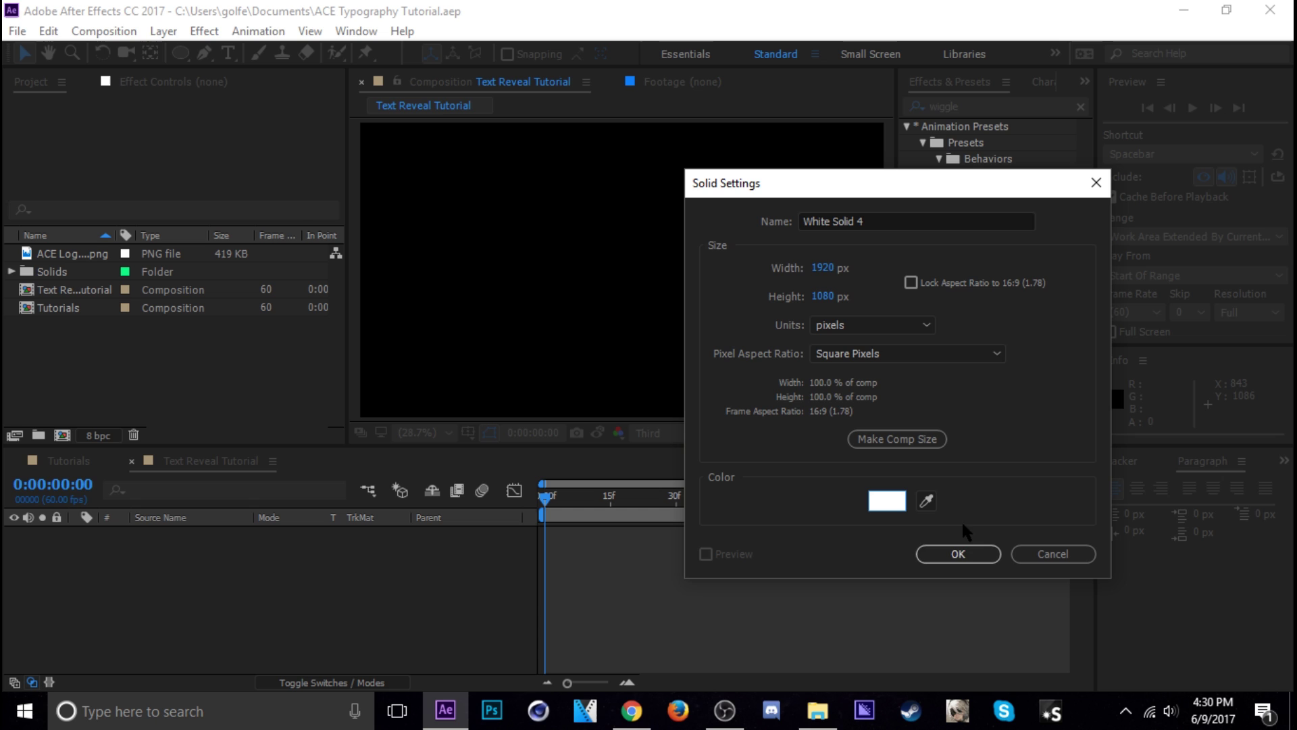
click(921, 551)
click(602, 499)
click(289, 547)
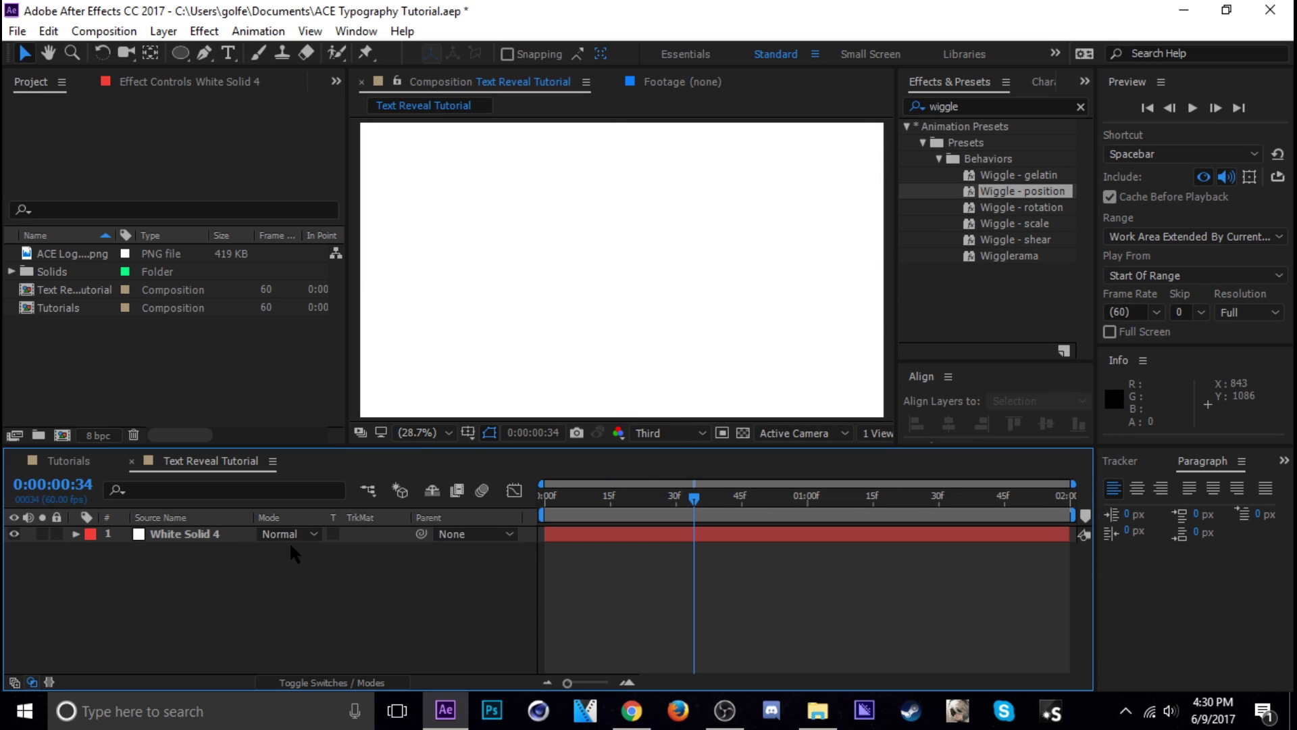
Add a royal blue solid with colour 1366FF above the white solid, keeping the 1920 by 1080 px size
click(220, 533)
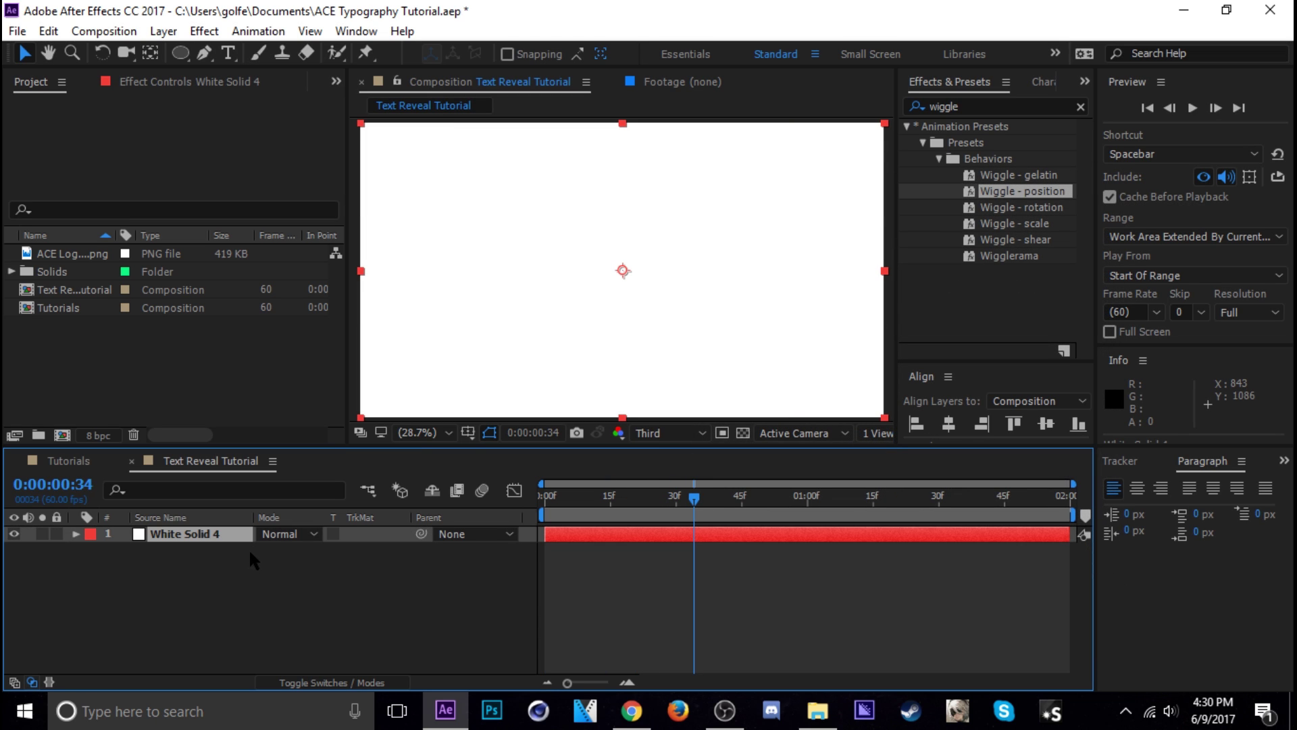
key(ctrl+y)
click(888, 504)
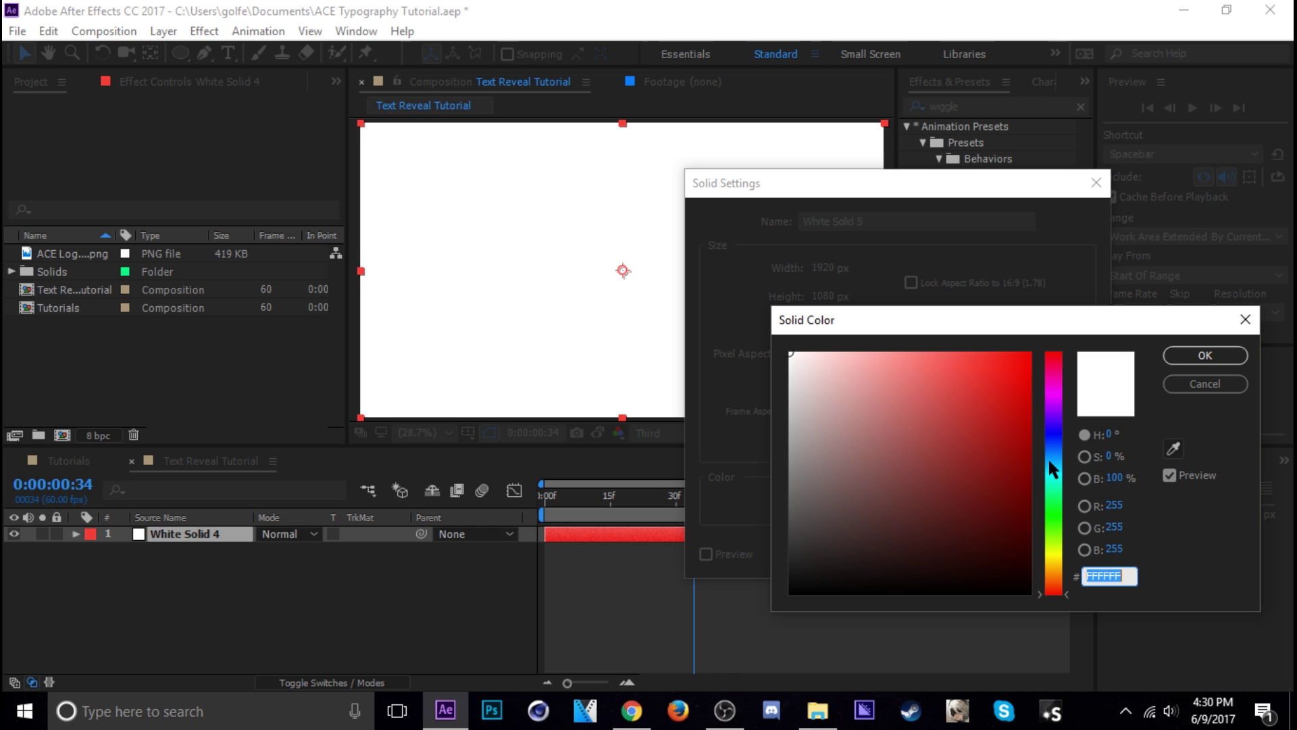
click(1054, 448)
drag(1000, 384, 1013, 340)
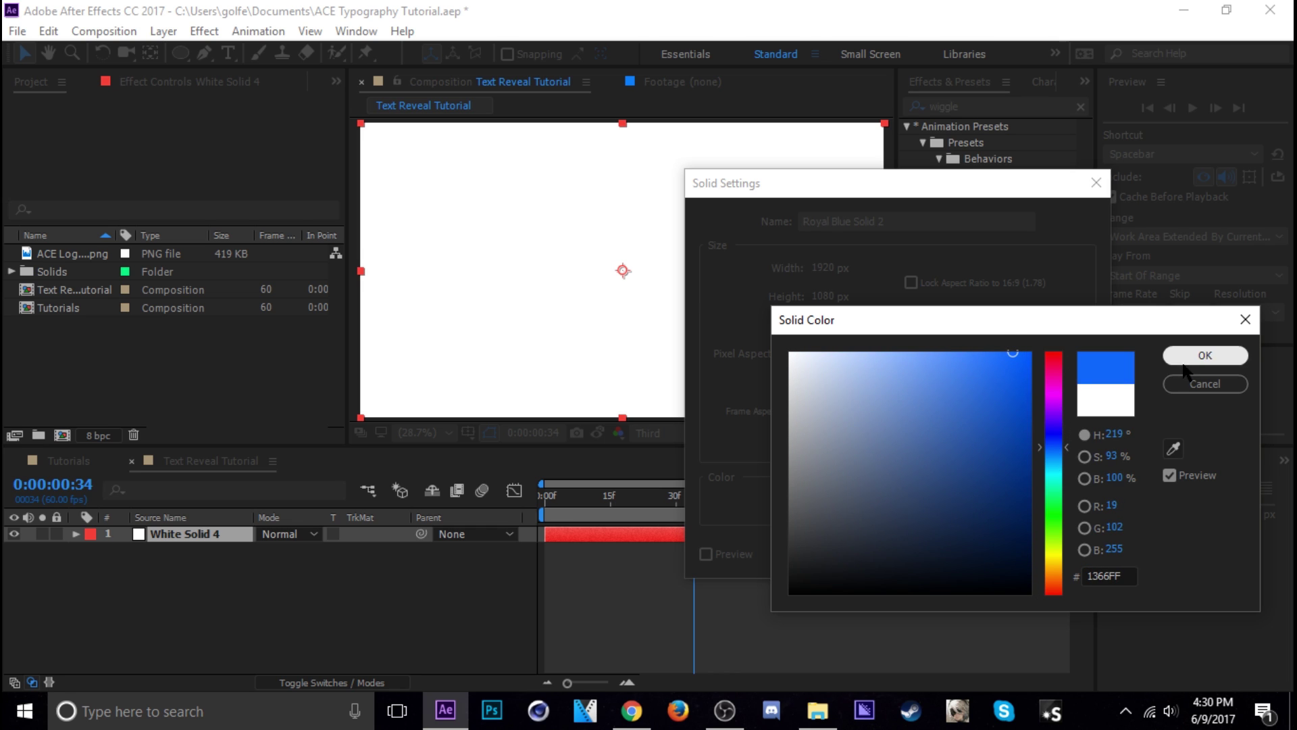
click(1206, 356)
click(958, 553)
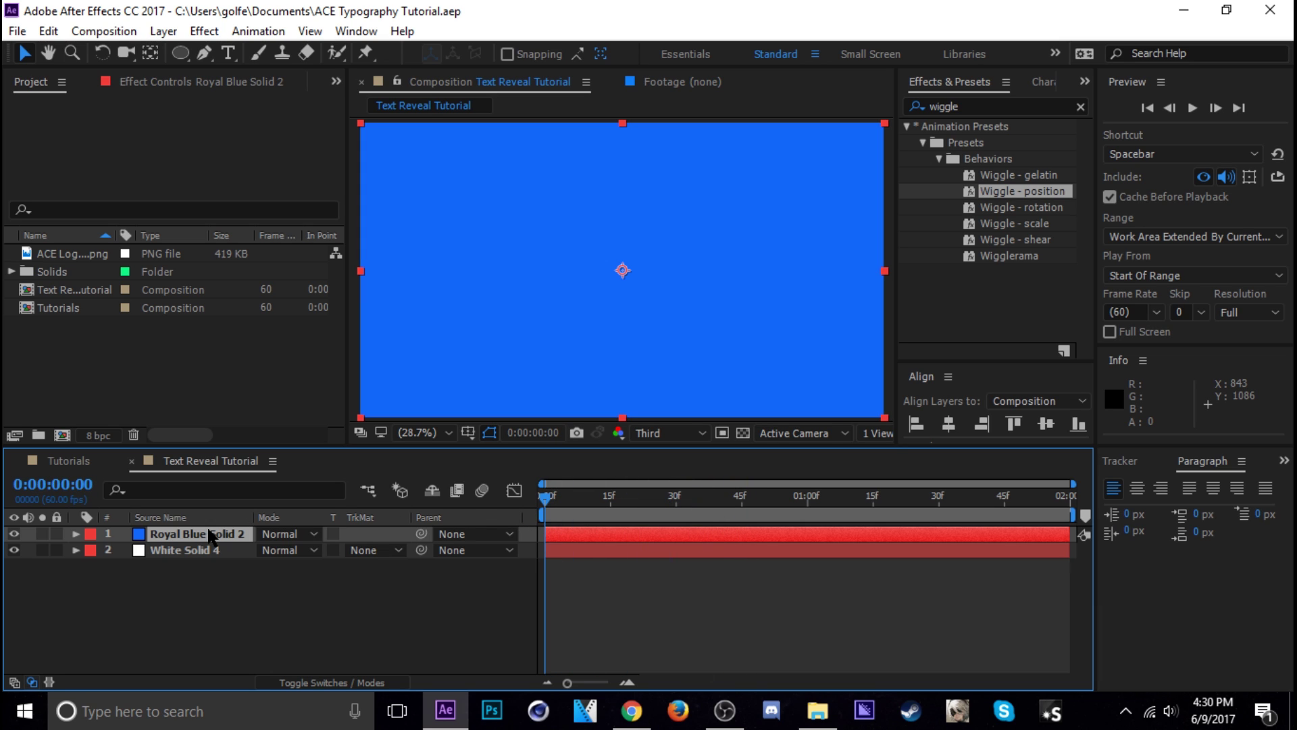
Separate the blue solid's Position dimensions and place a Y Position keyframe of 540 at 0:00:00:45
key(p)
right_click(163, 554)
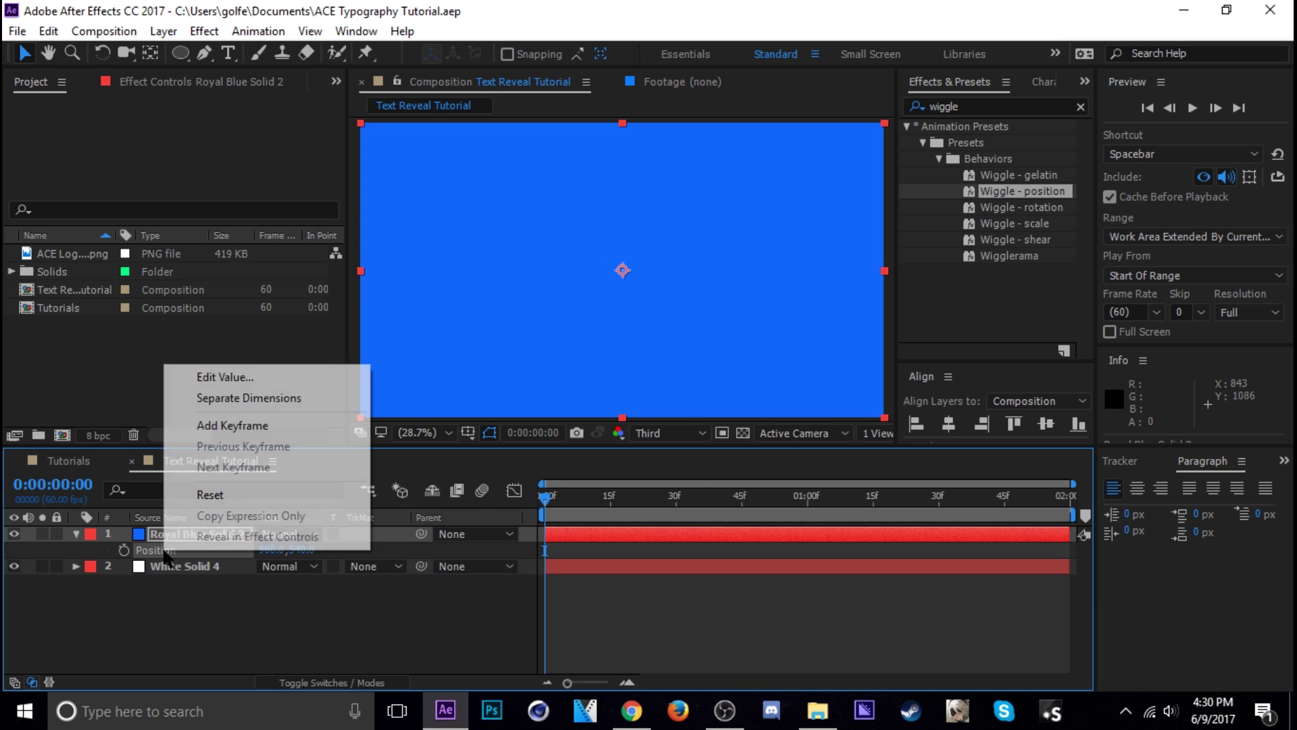
click(235, 398)
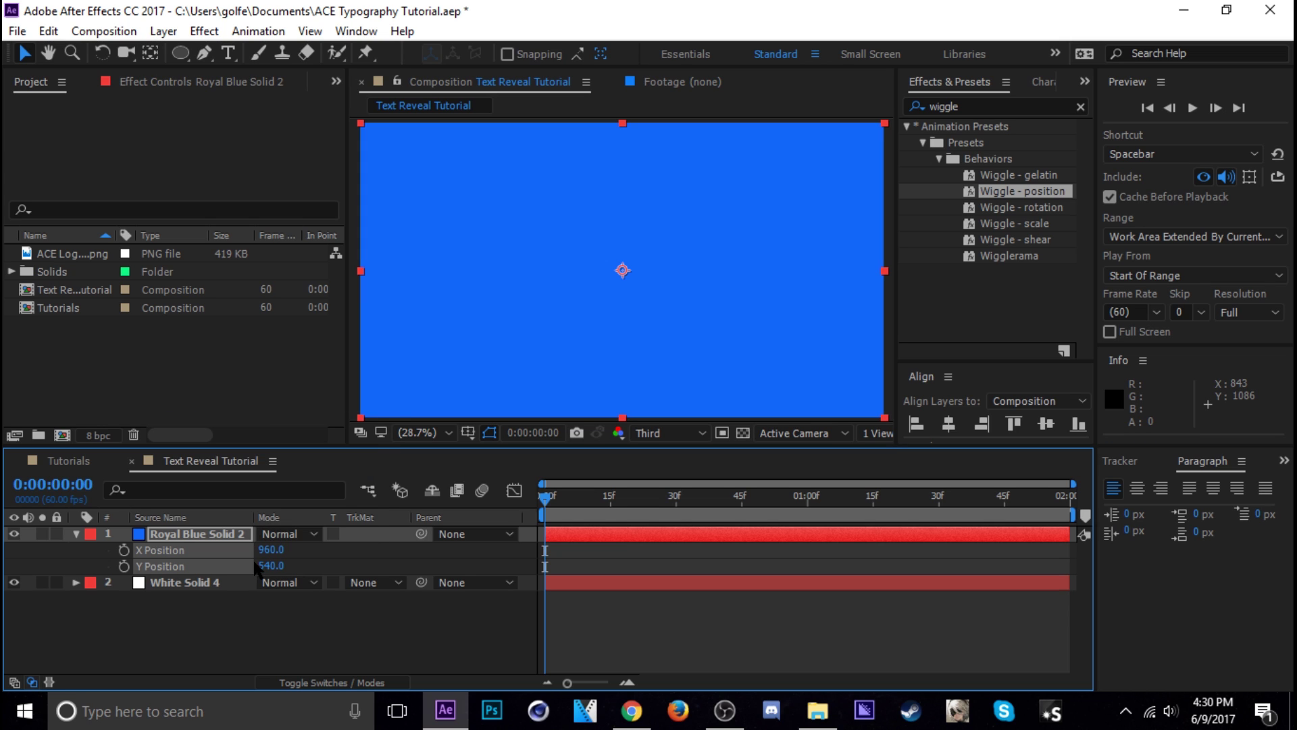
click(124, 566)
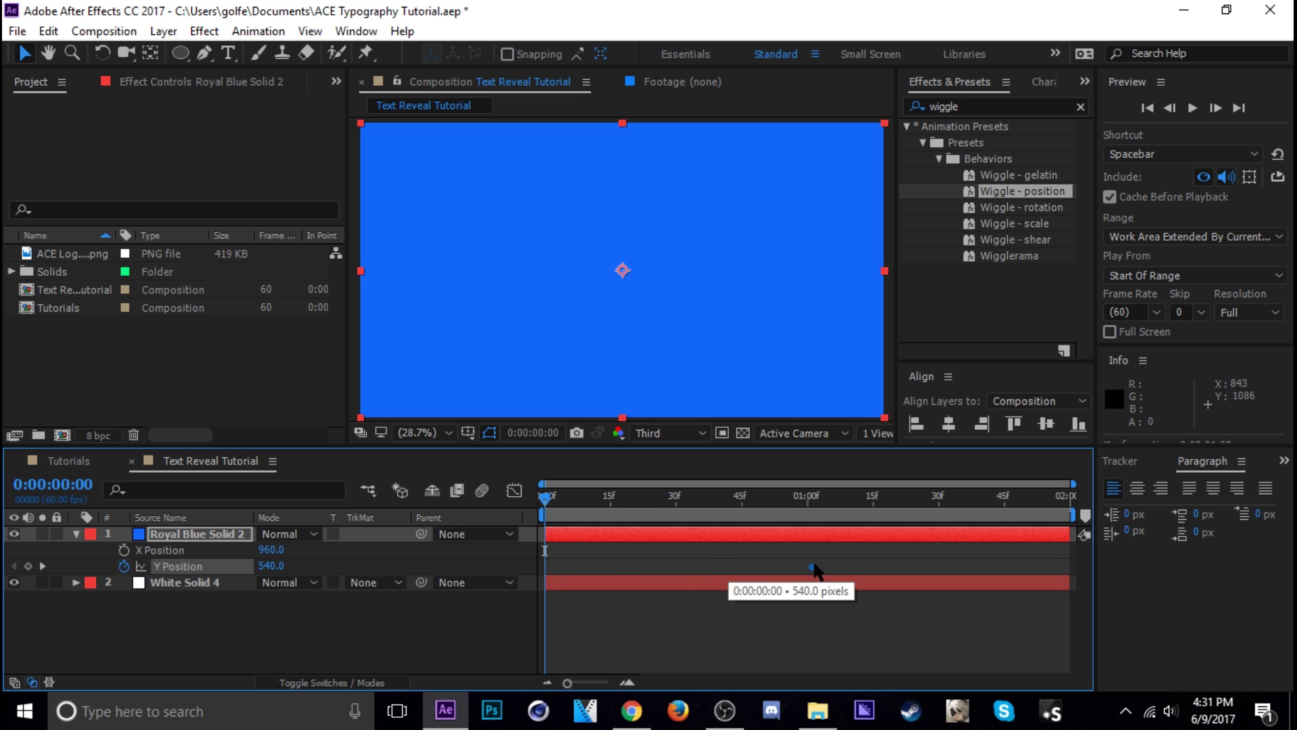
click(751, 498)
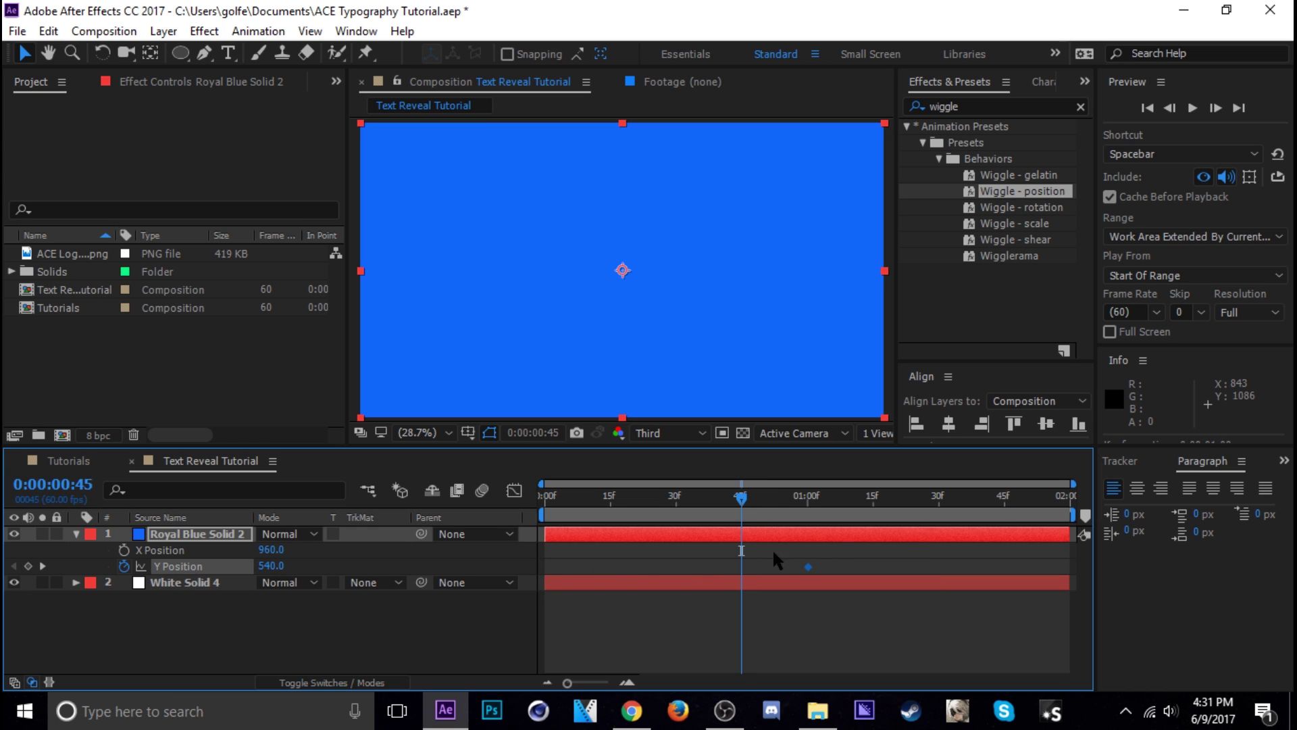
drag(808, 565, 743, 566)
Set the blue solid's Y Position to 1632 at the first frame and save the project
key(Home)
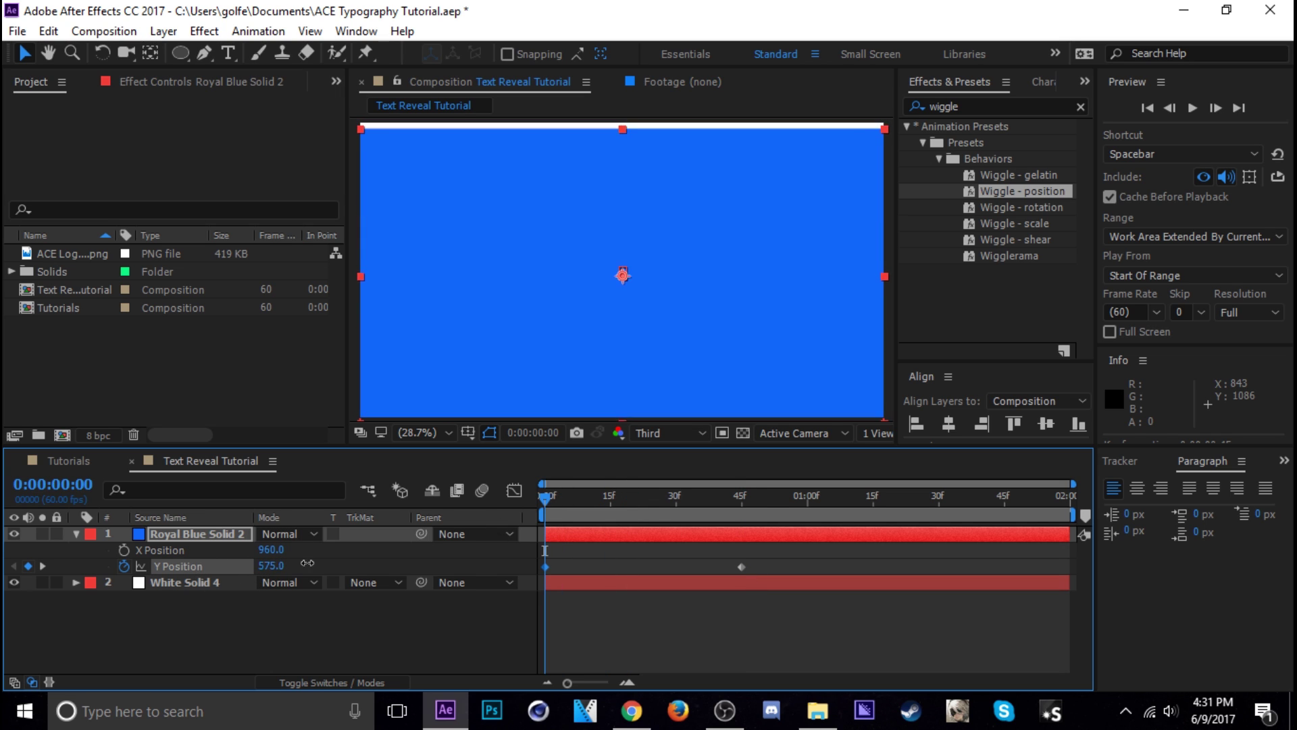
drag(271, 566, 750, 530)
drag(287, 571, 640, 589)
key(ctrl+s)
Ease both Y Position keyframes and reshape the value curve so the blue solid rises fast and slows gradually into place
drag(815, 551, 511, 569)
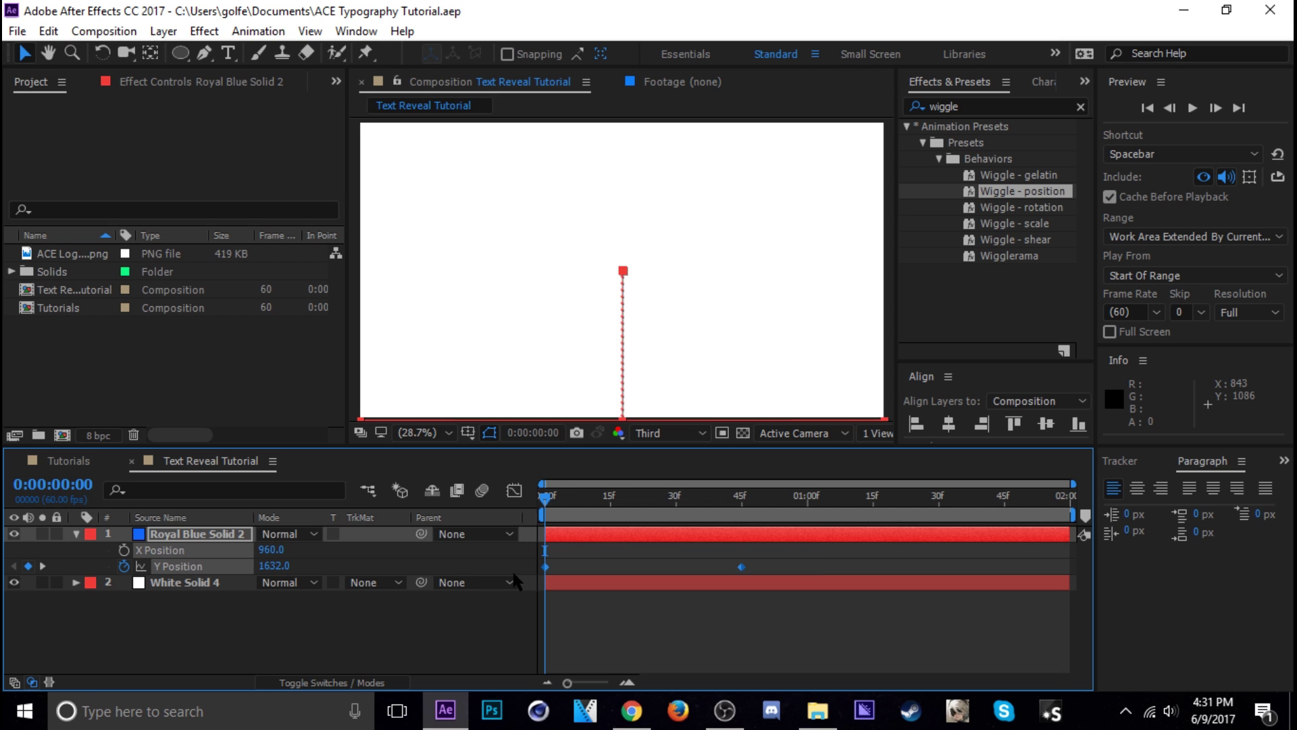
click(514, 490)
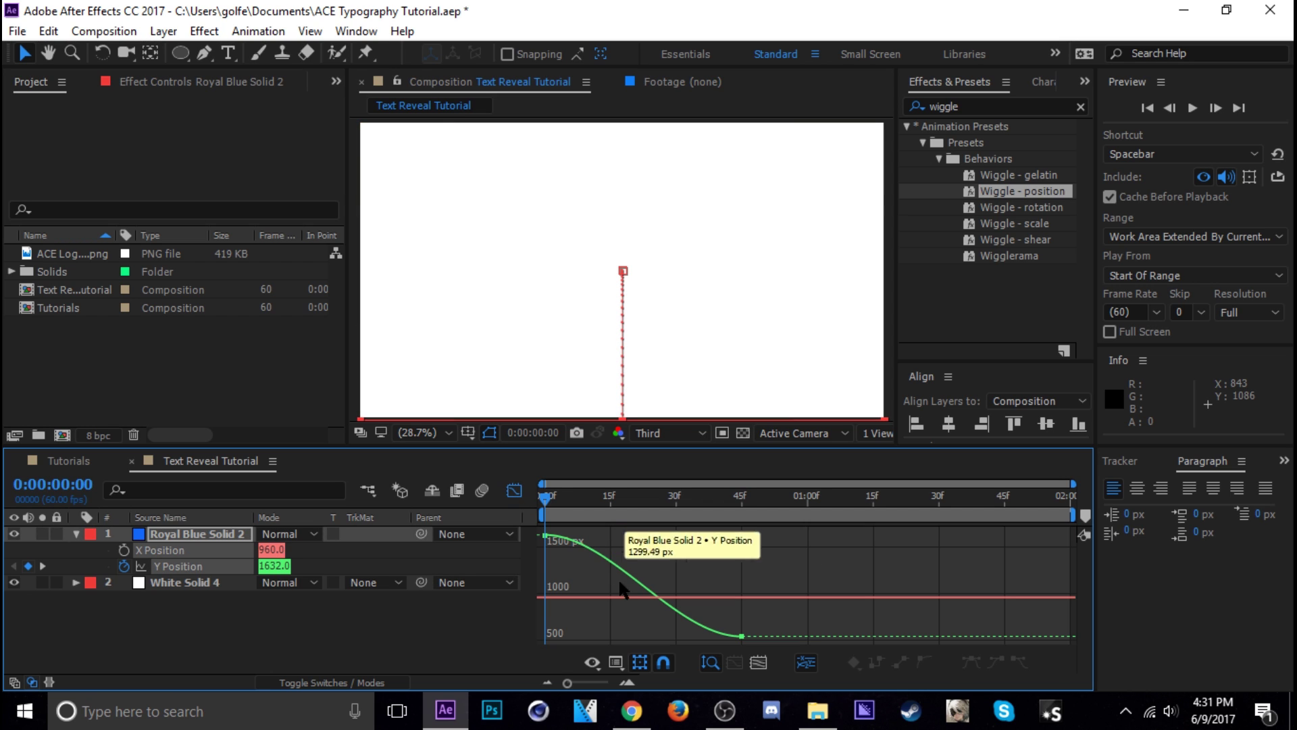
click(214, 589)
click(178, 566)
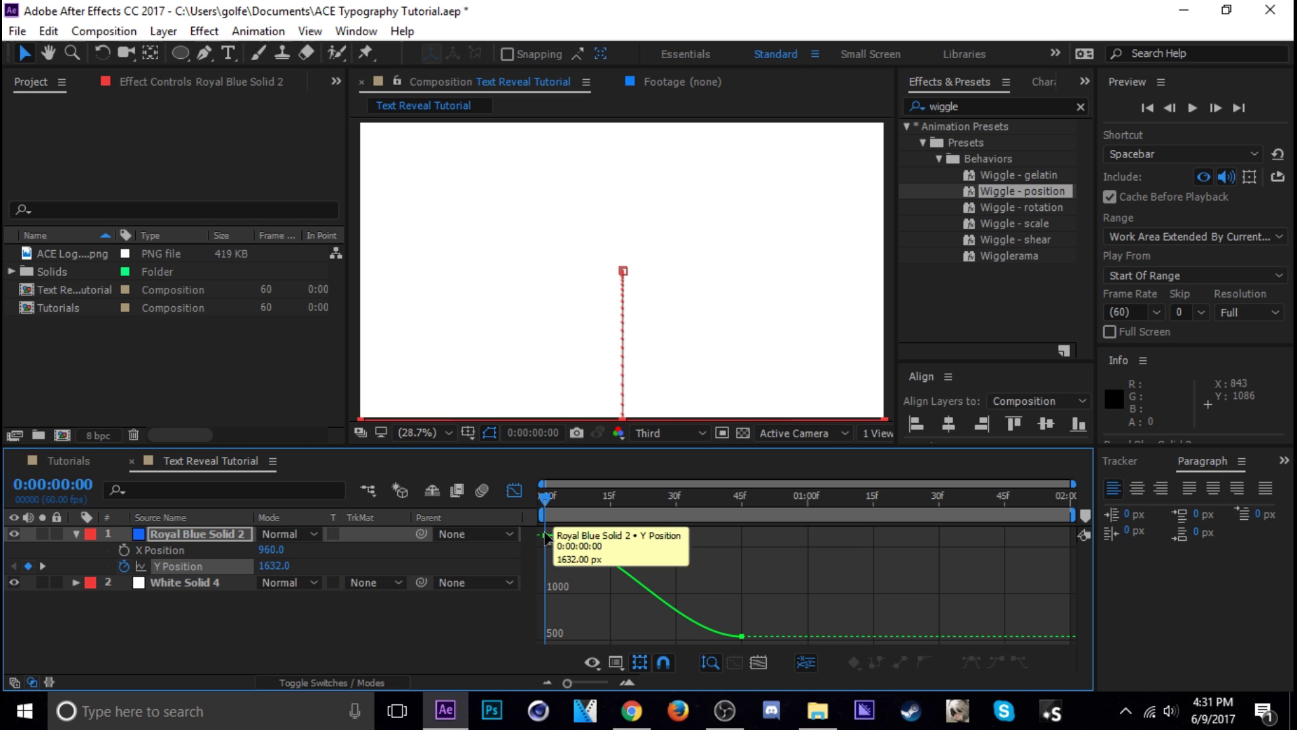
drag(612, 535, 547, 599)
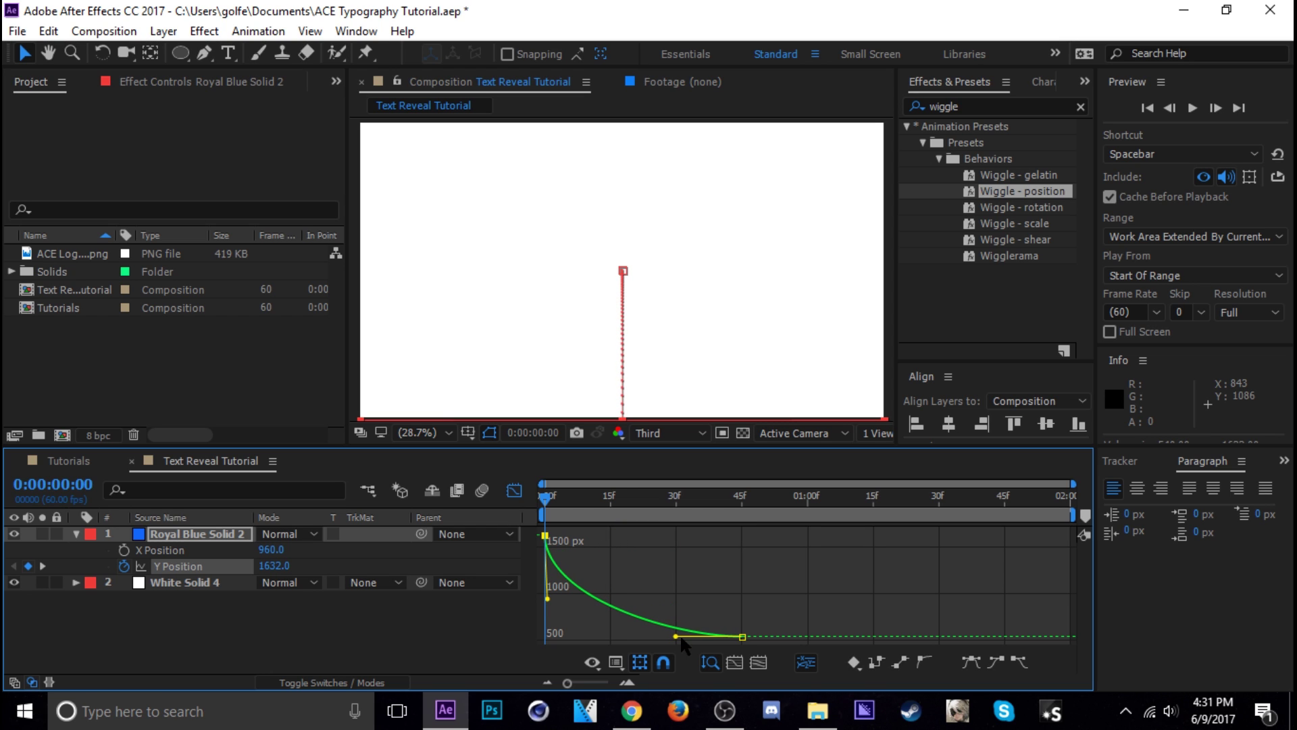
drag(678, 636, 635, 638)
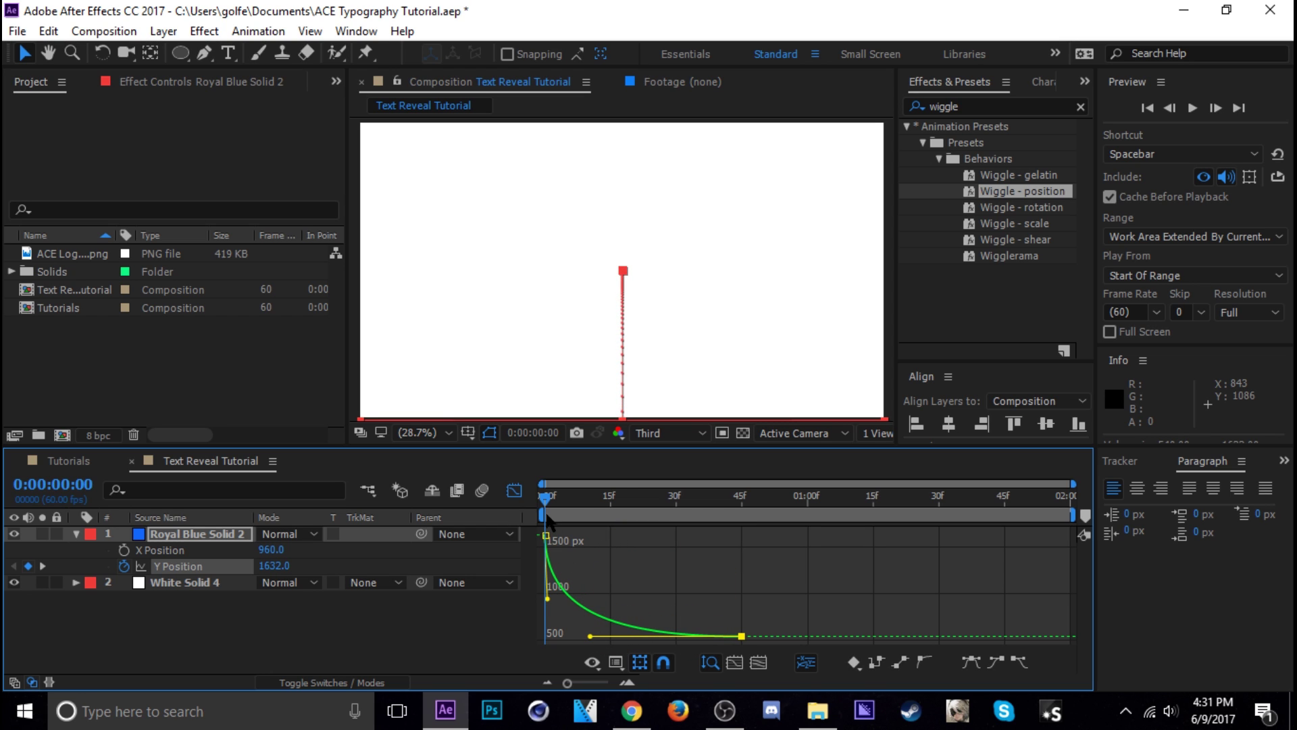
Preview the blue solid's rise by scrubbing and playing the composition
drag(547, 498, 733, 529)
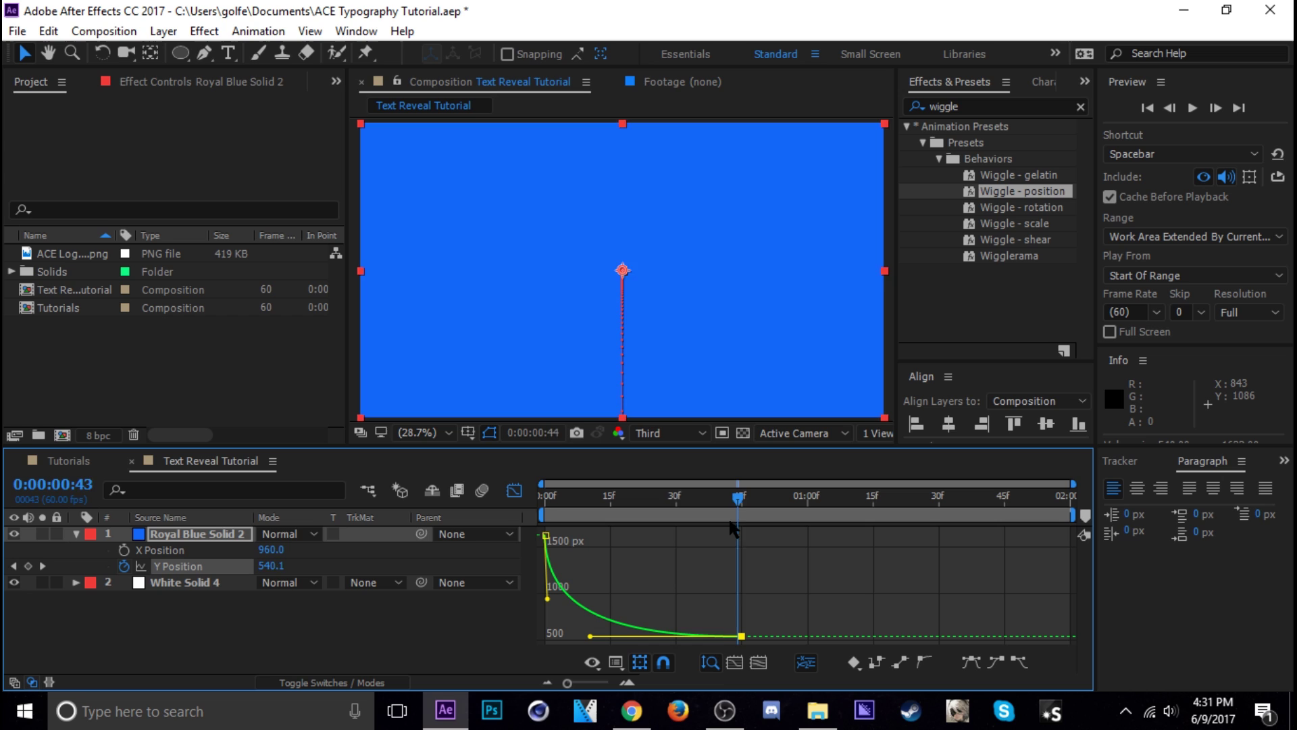
key(space)
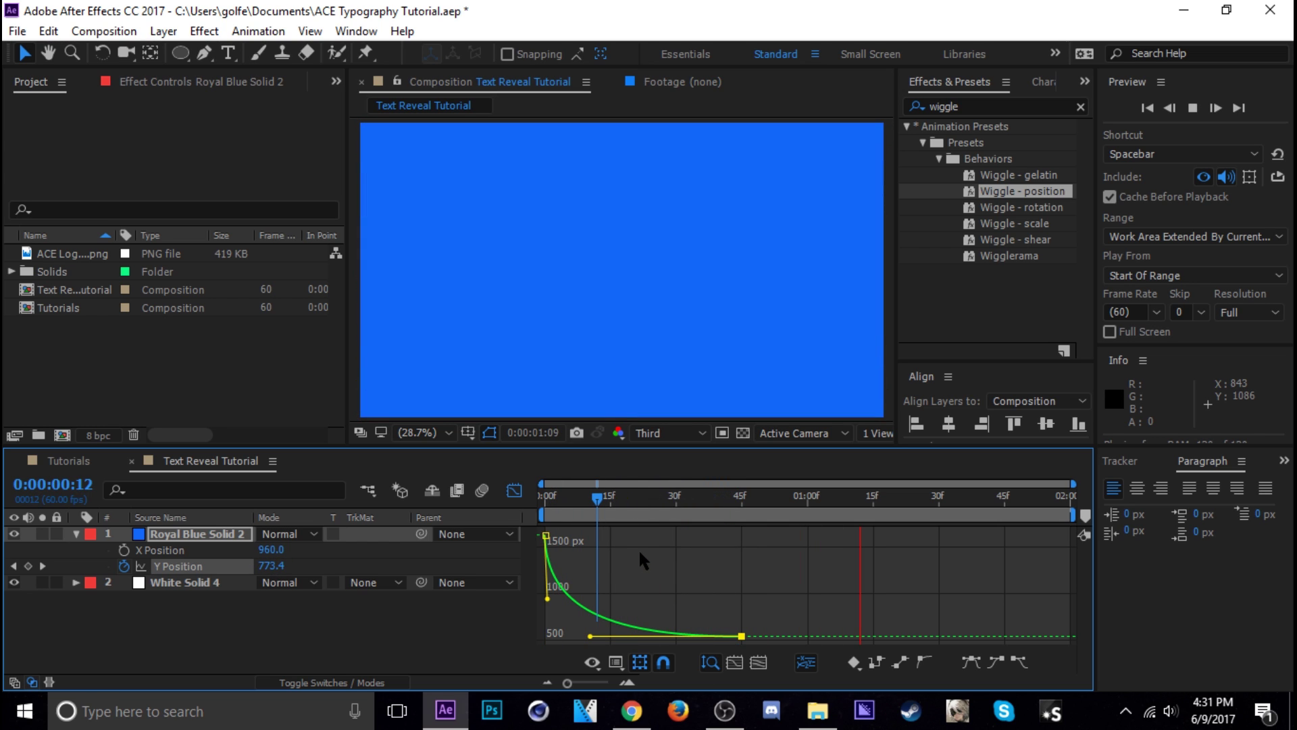
key(space)
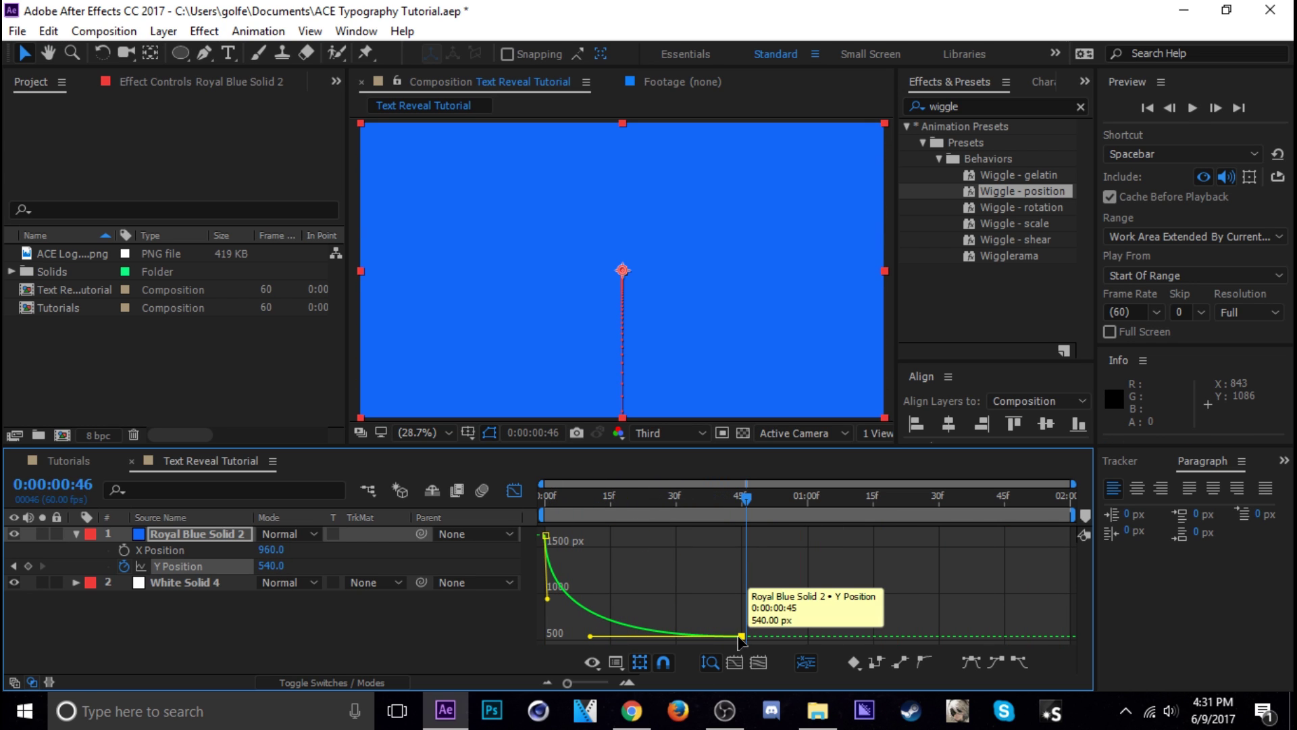
Move the ending Y Position keyframe to just past one second, shorten its incoming ease handle, and preview the slower motion
drag(742, 636, 842, 636)
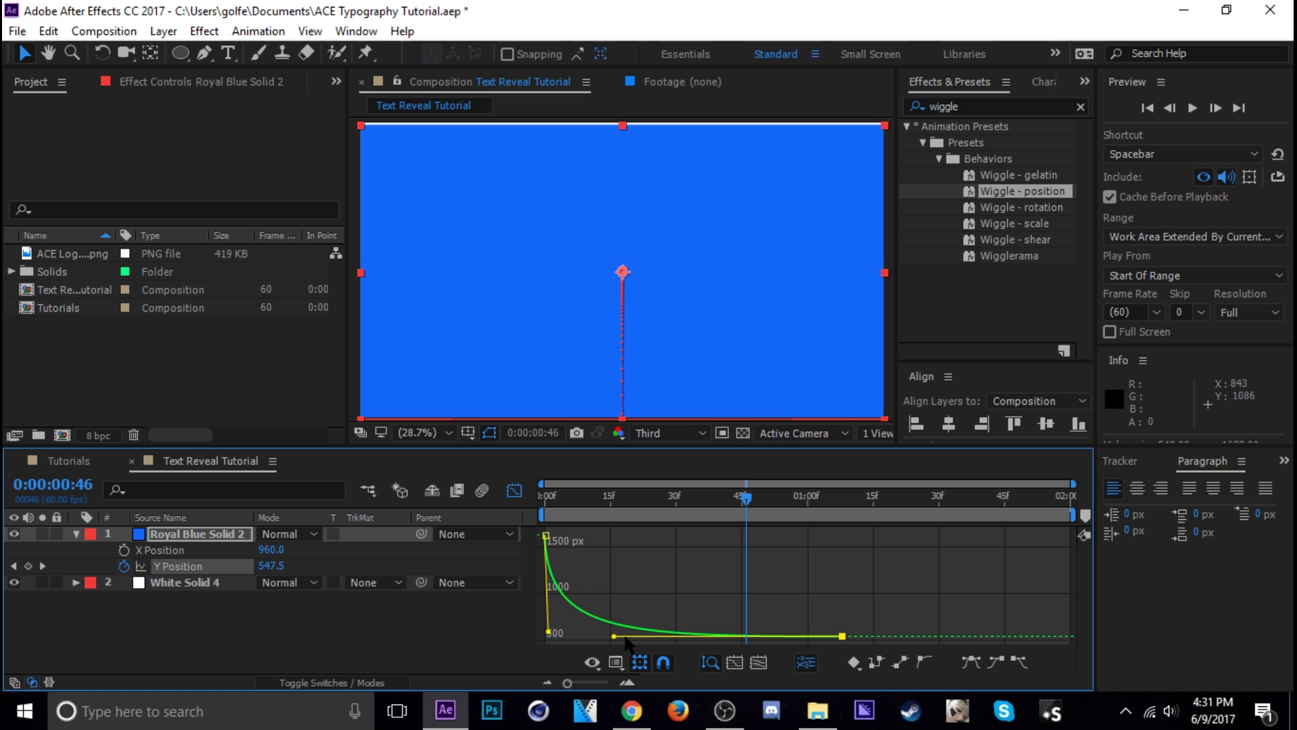
drag(625, 637, 705, 637)
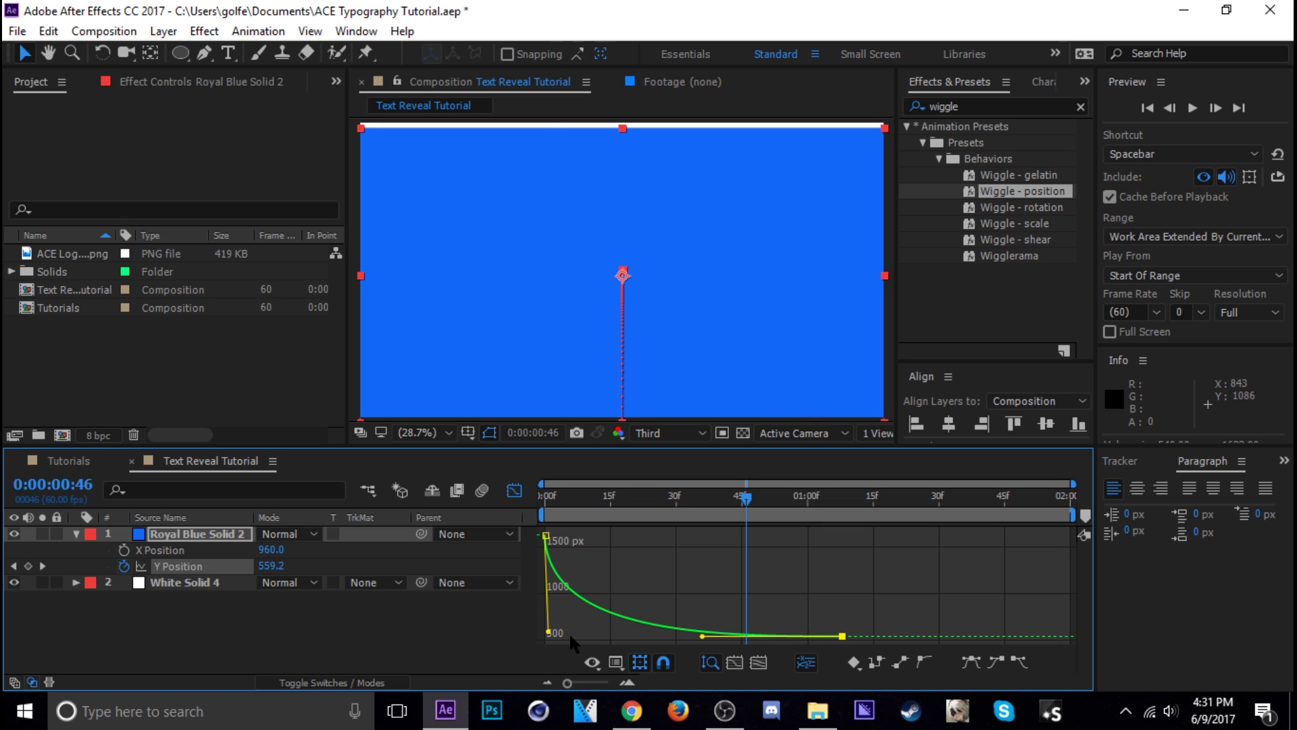
key(space)
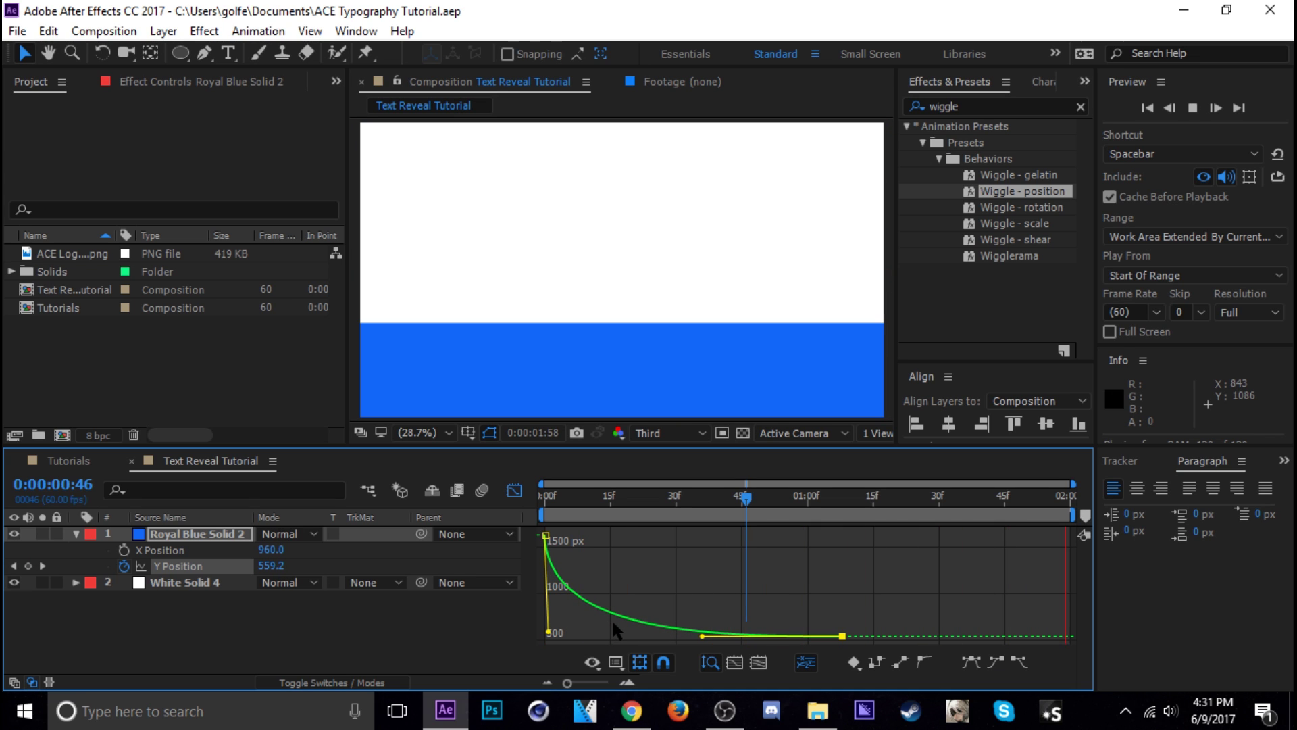
key(space)
click(659, 502)
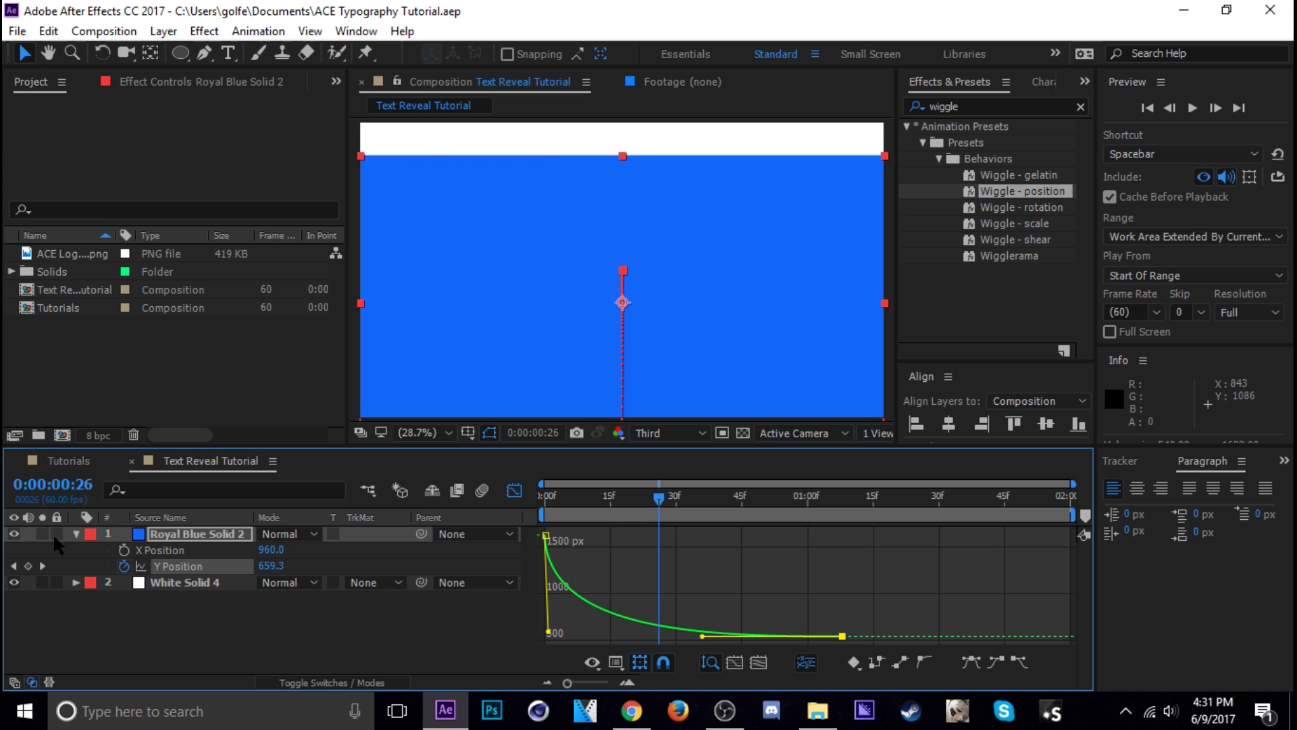
Collapse the blue solid's properties and return the timeline from the graph editor to the layer bars
click(75, 534)
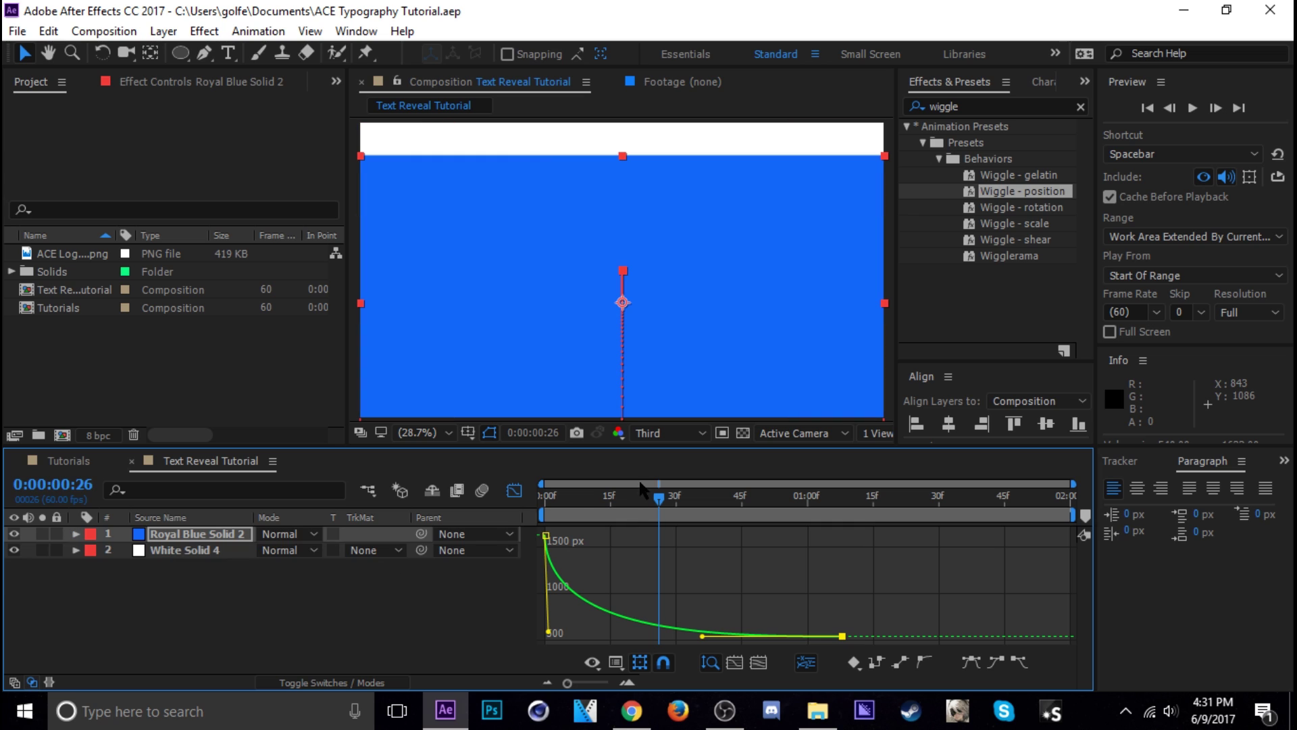
click(515, 491)
click(627, 593)
key(space)
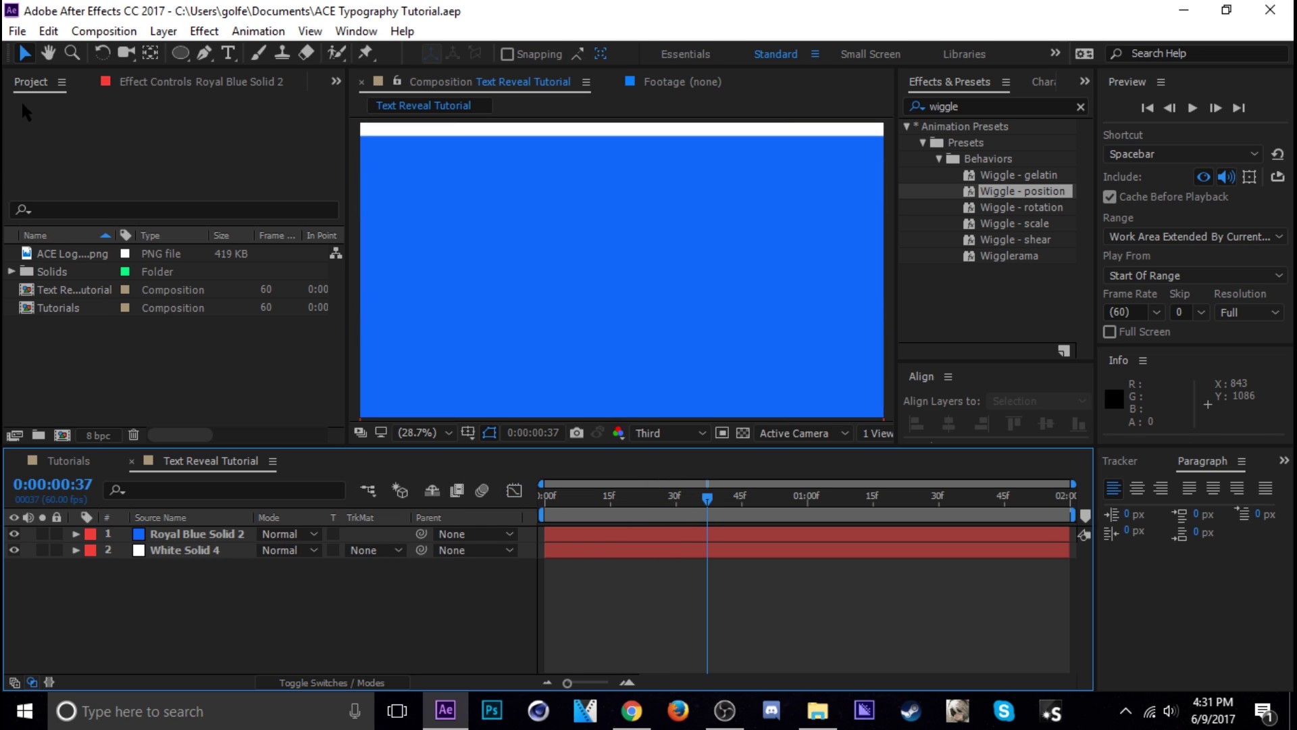
Add the ACE logo PNG to the composition as the top layer, above the blue solid
click(142, 345)
click(62, 255)
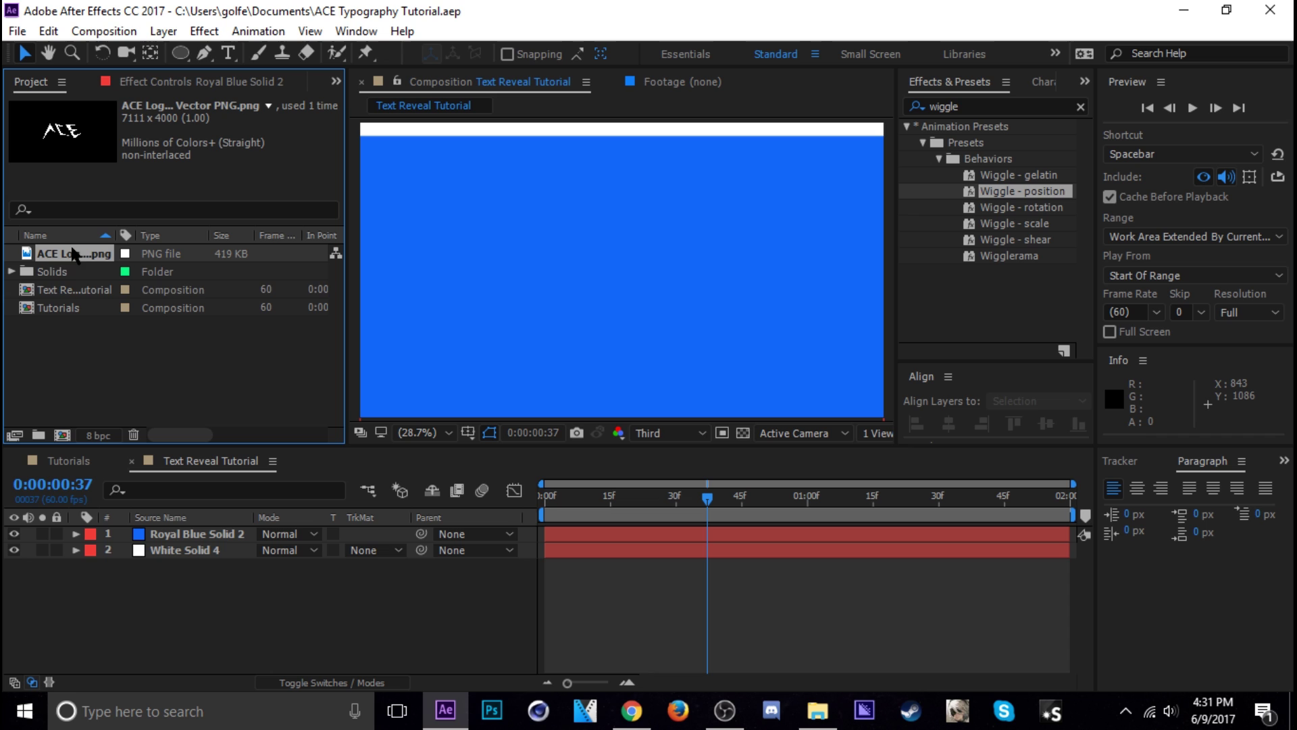
drag(196, 485, 254, 534)
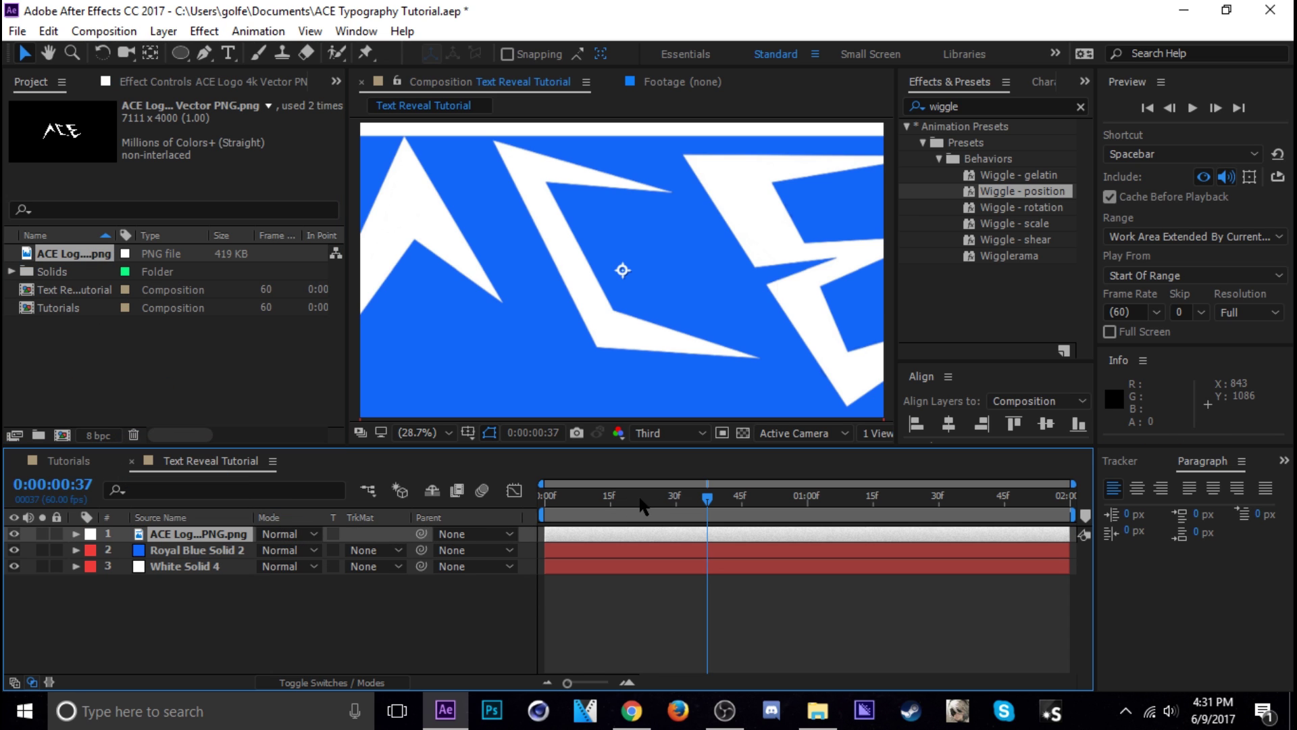
Scale the ACE logo layer down to 22% and save the project
mouse_move(707, 498)
mouse_down()
mouse_move(651, 499)
mouse_move(720, 499)
mouse_up()
key(s)
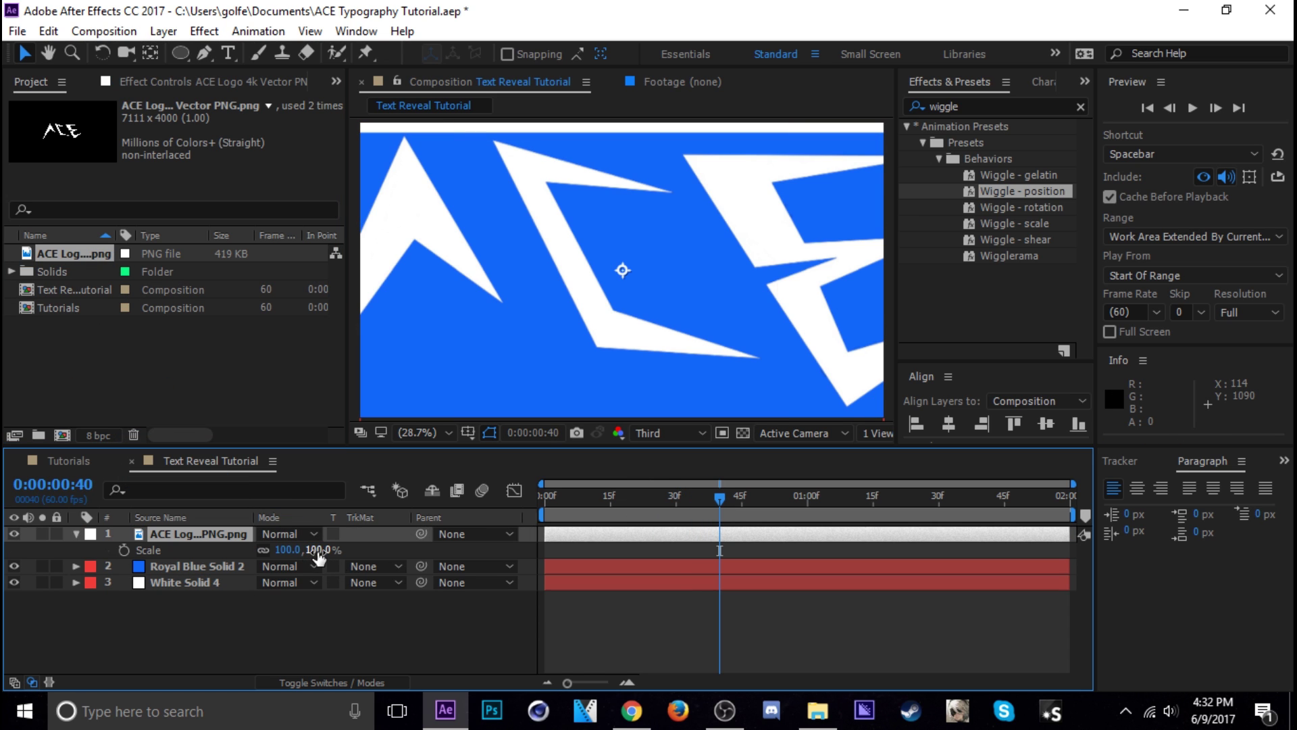
drag(317, 556, 250, 555)
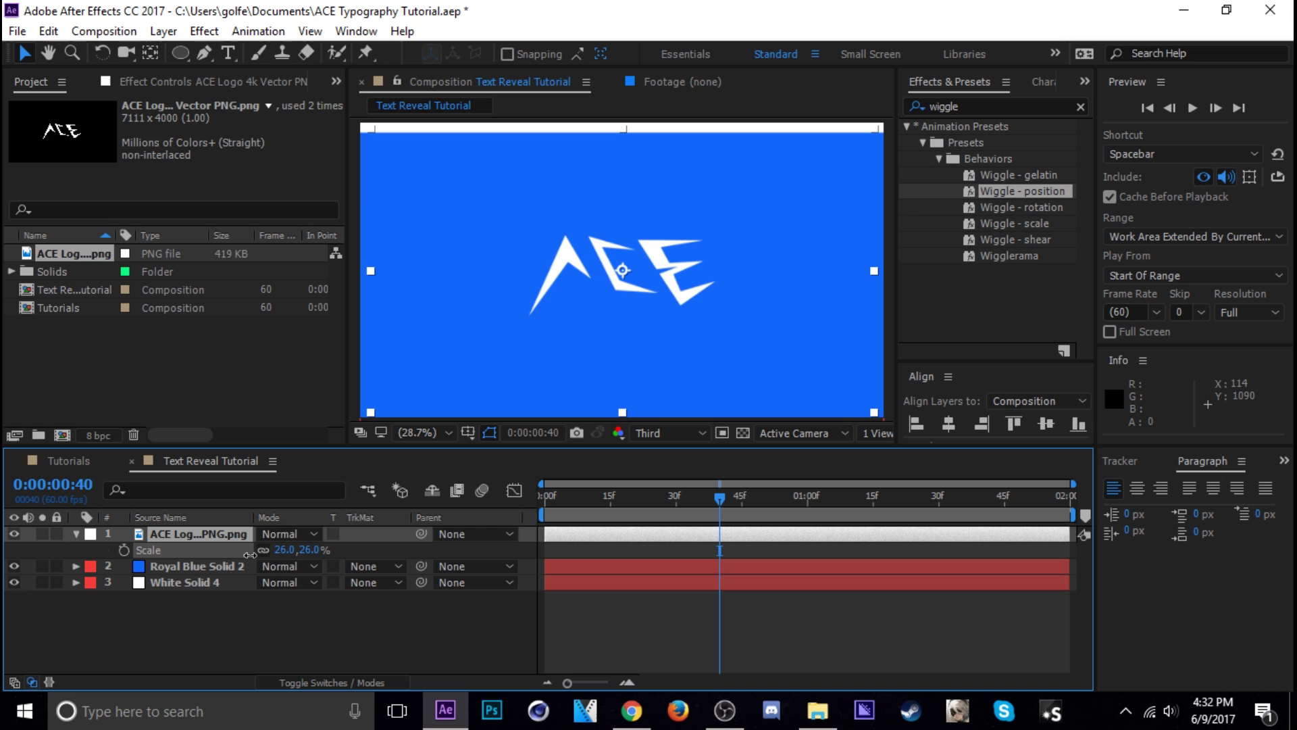
key(ctrl+s)
drag(675, 500, 755, 527)
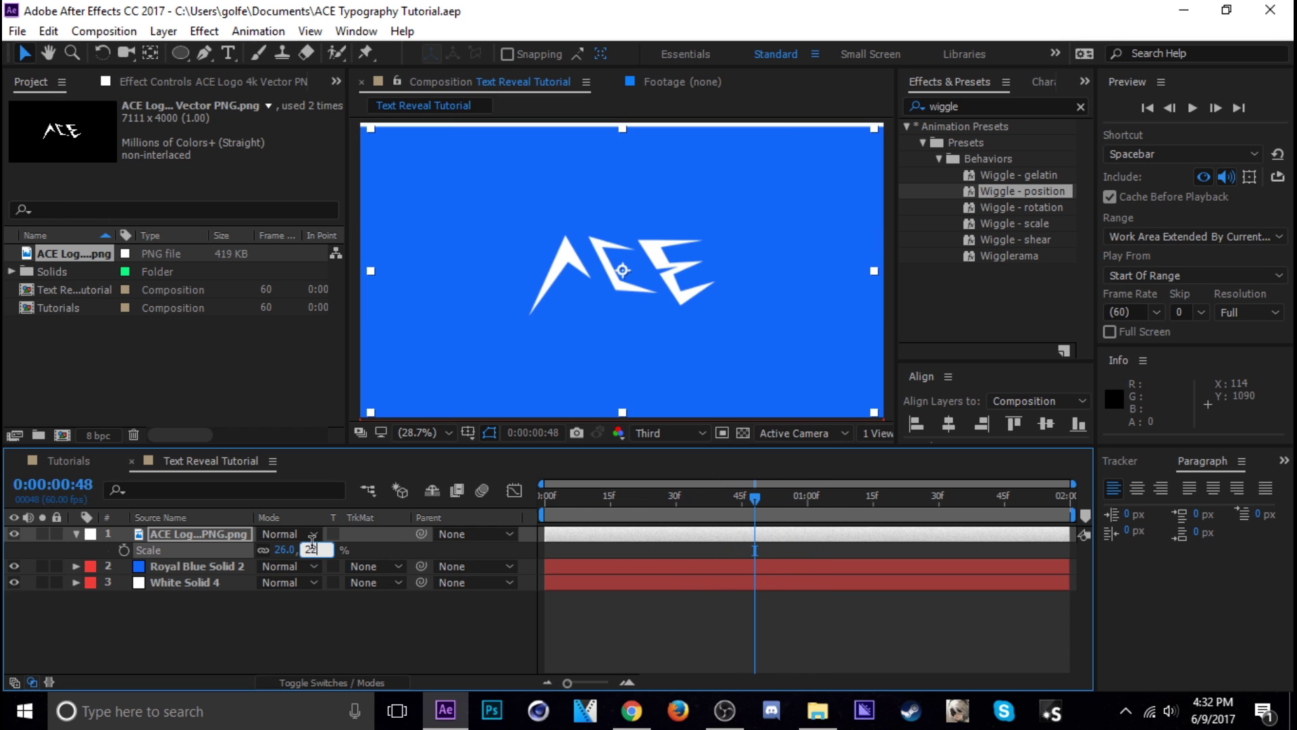
key(Return)
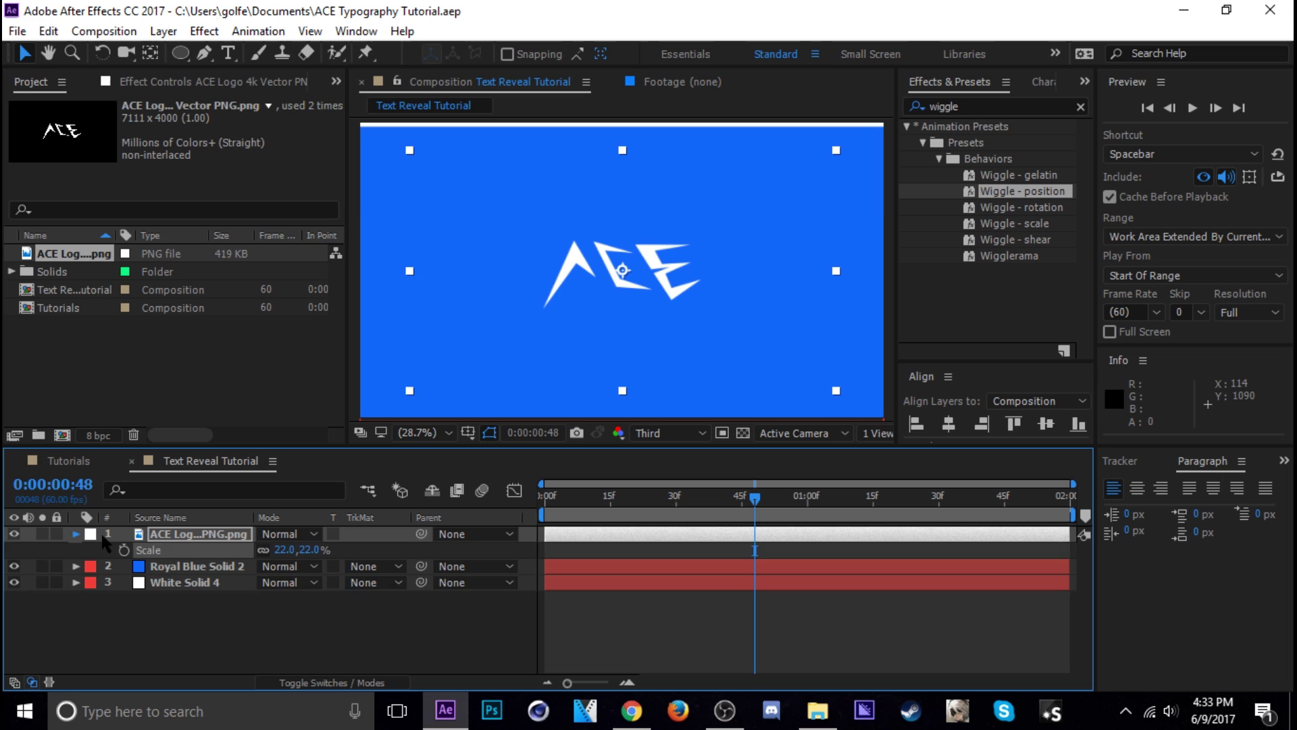
Add a null object as the top layer and parent the ACE logo layer to it
click(648, 578)
drag(720, 506, 782, 506)
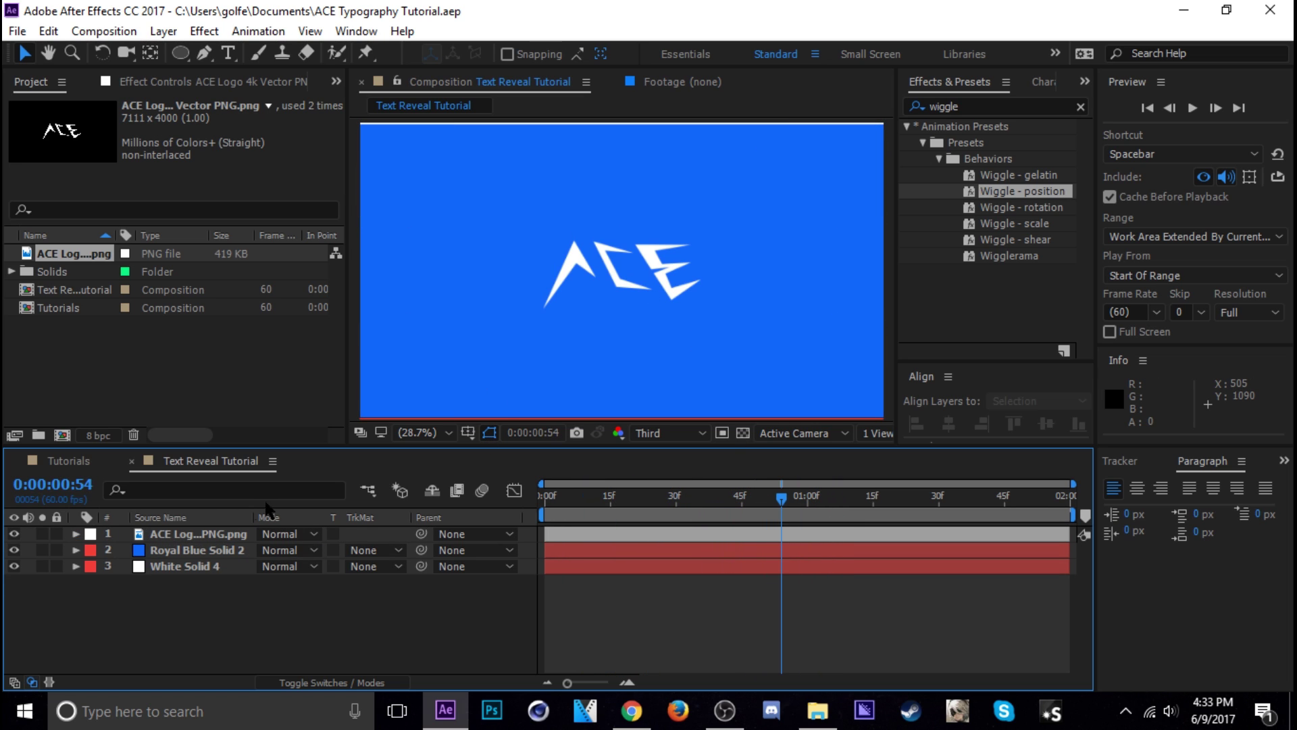
click(702, 498)
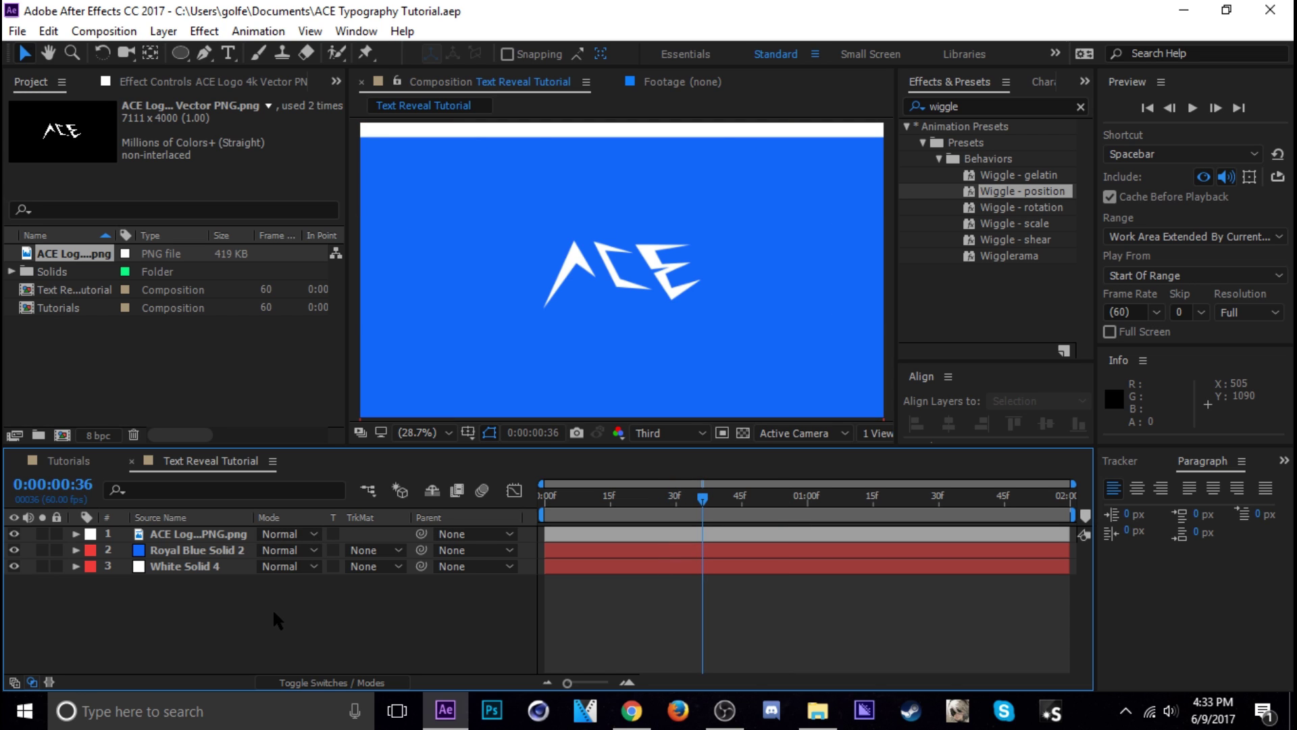
key(ctrl+alt+shift+y)
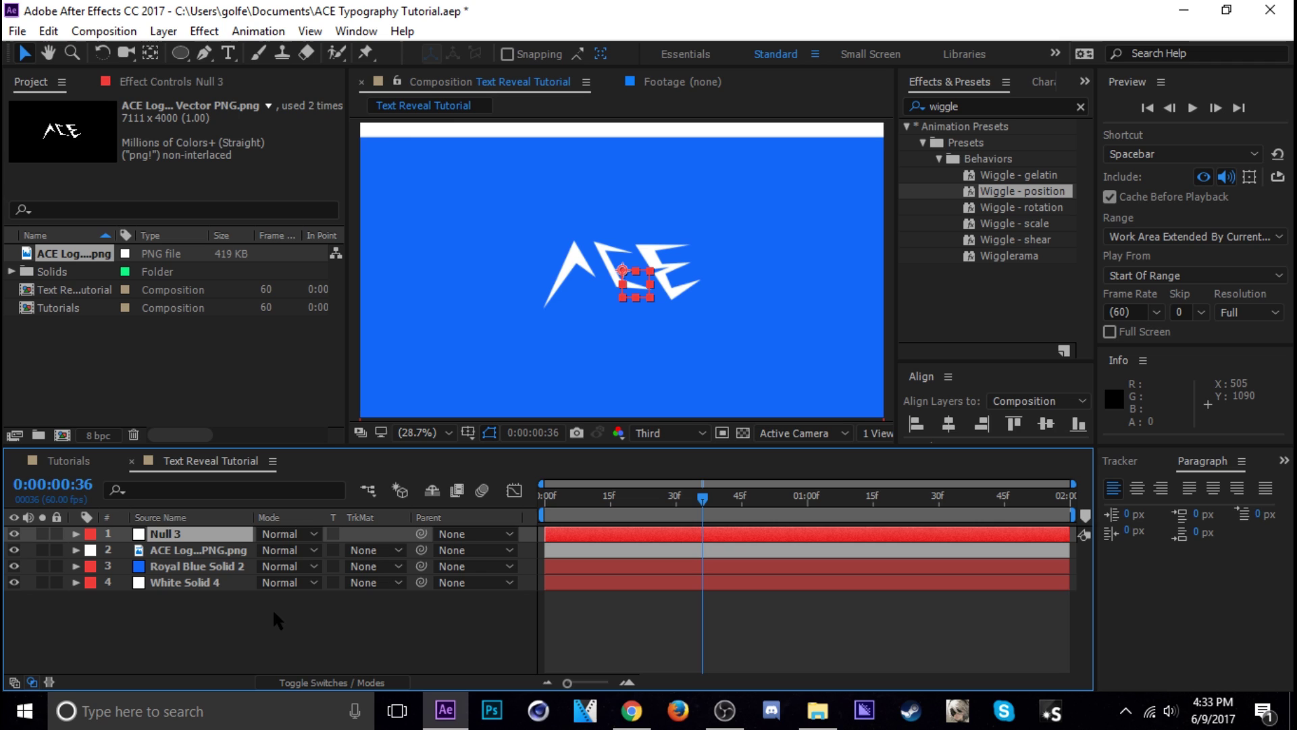
click(662, 497)
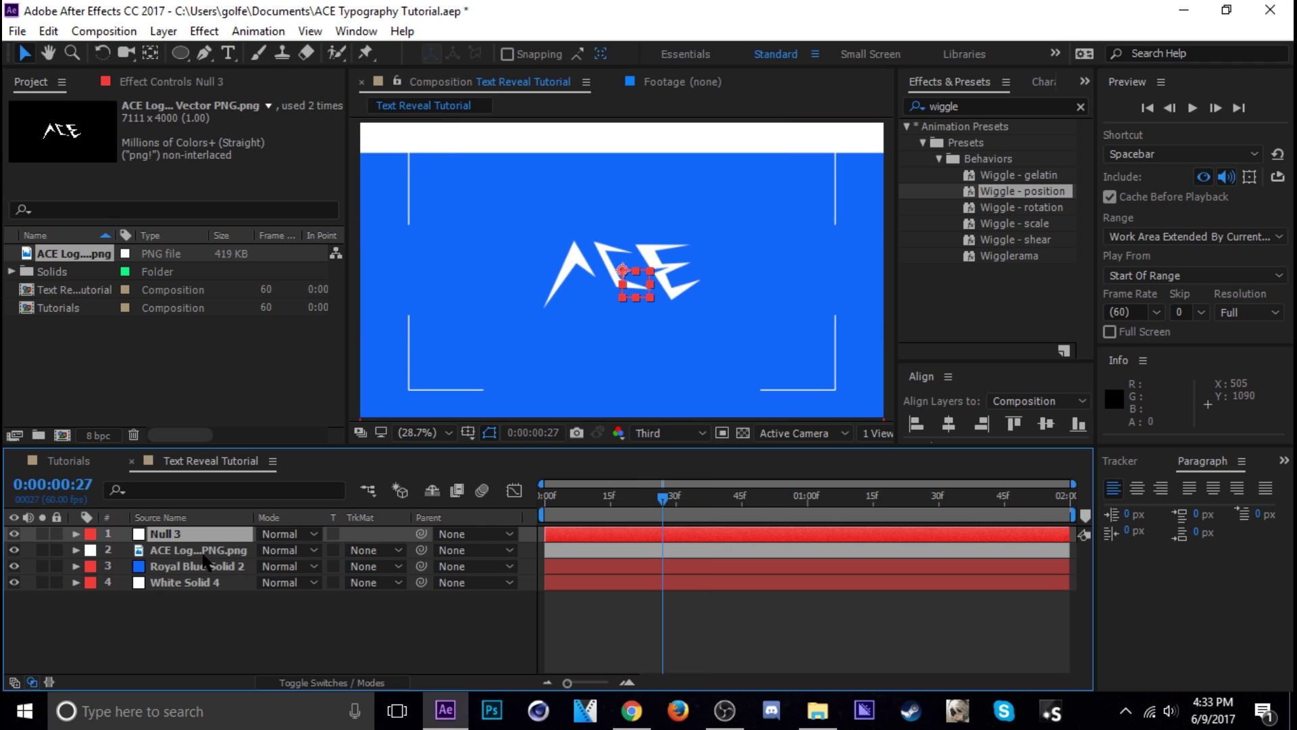
click(410, 551)
drag(420, 549, 165, 534)
Keyframe the null's Scale so the logo grows from 0% to 100%
key(Page_Down)
key(Page_Down)
key(Page_Down)
key(Page_Down)
key(Page_Down)
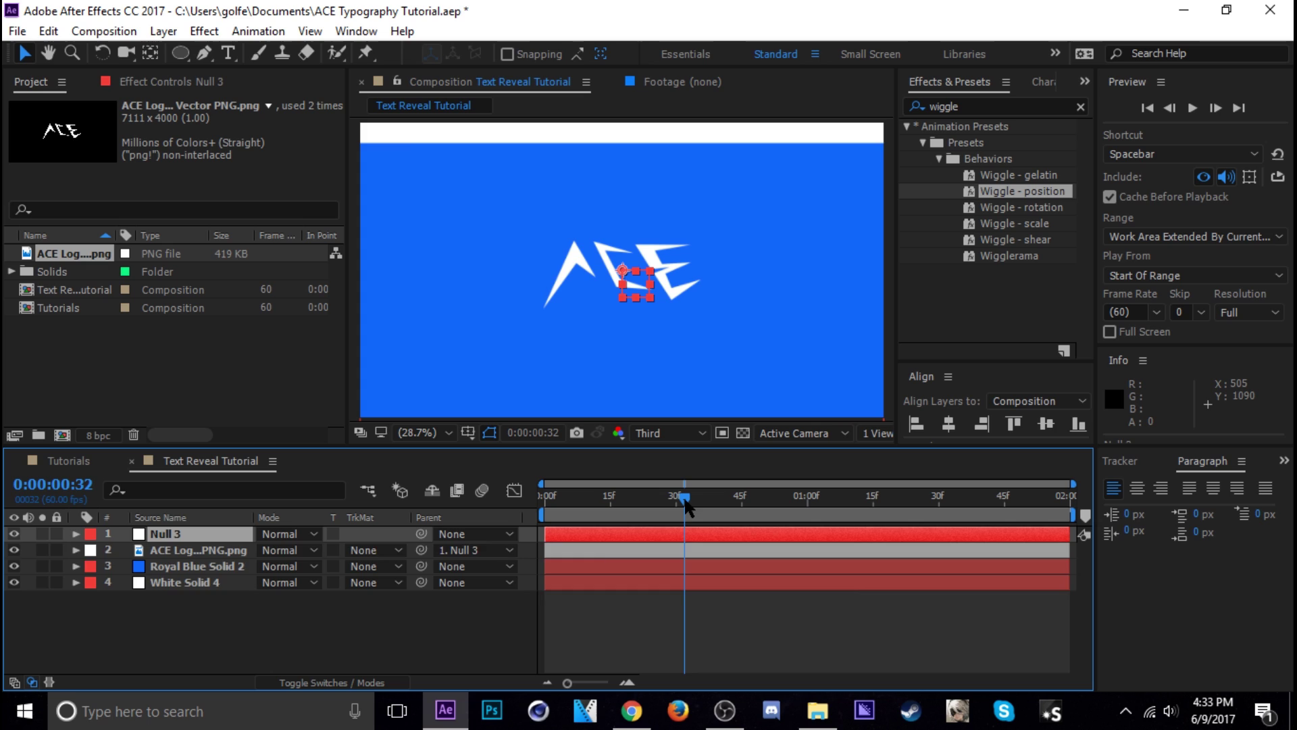
key(s)
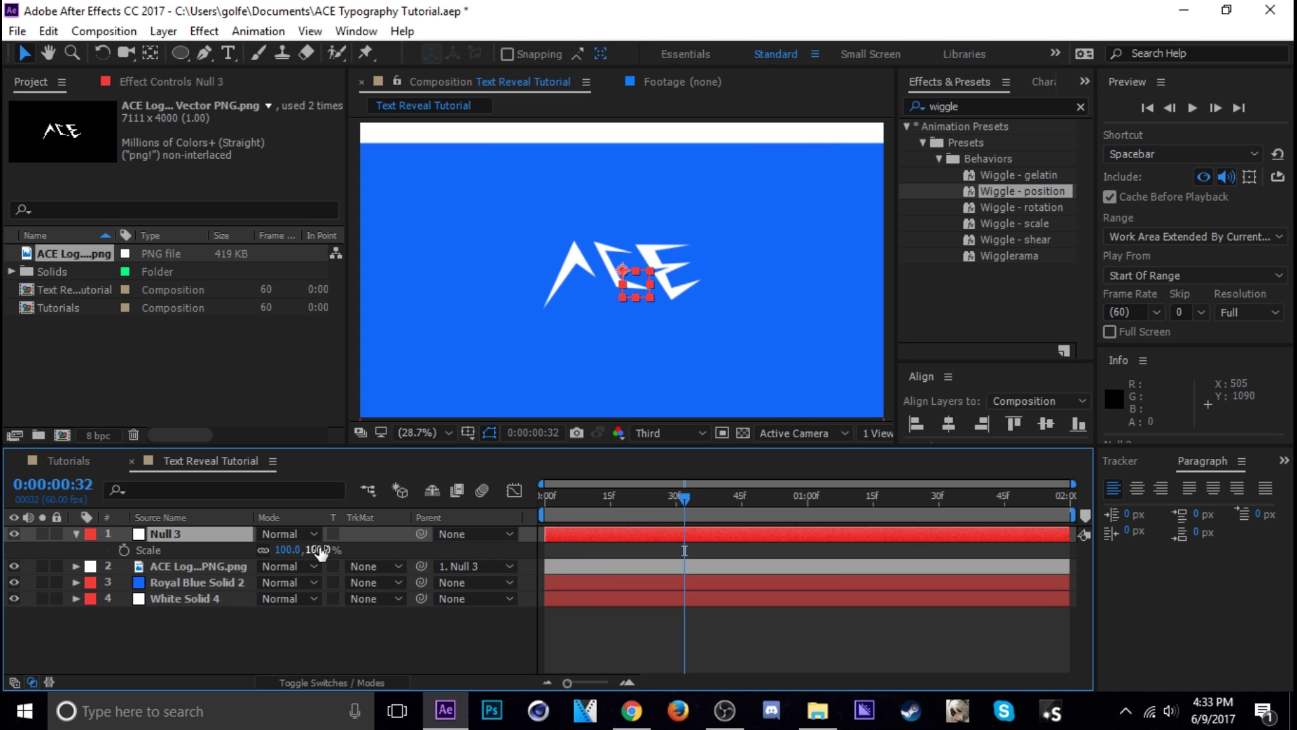
key(alt+shift+s)
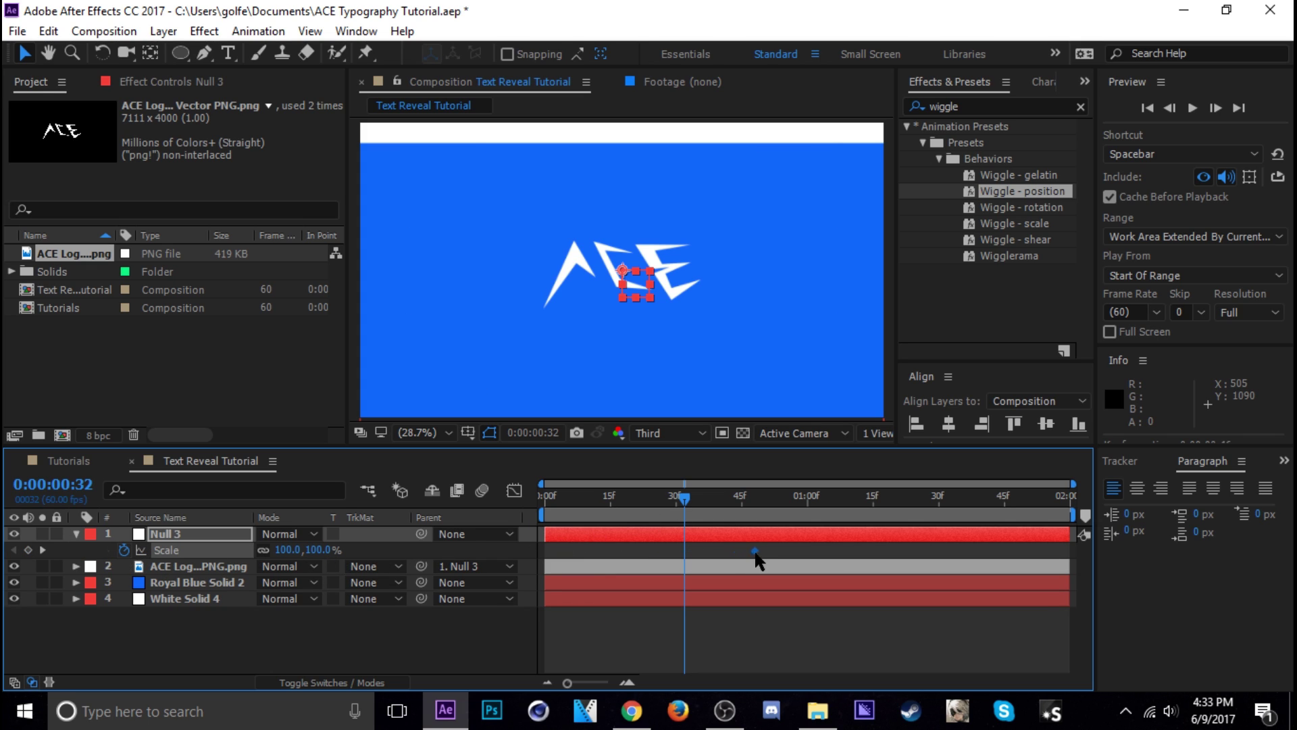
key(Return)
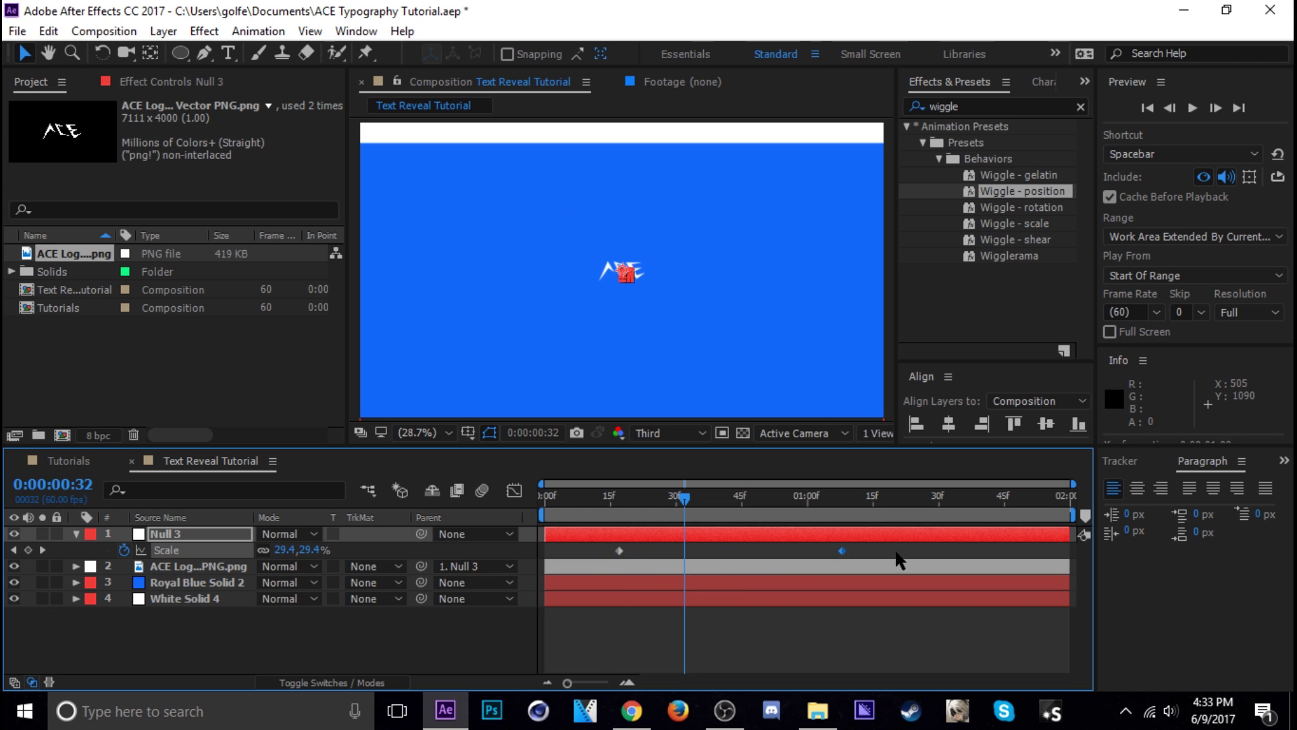
Apply Easy Ease to both Scale keyframes and move the ending one to about 1:22
drag(899, 561, 566, 560)
key(F9)
click(842, 555)
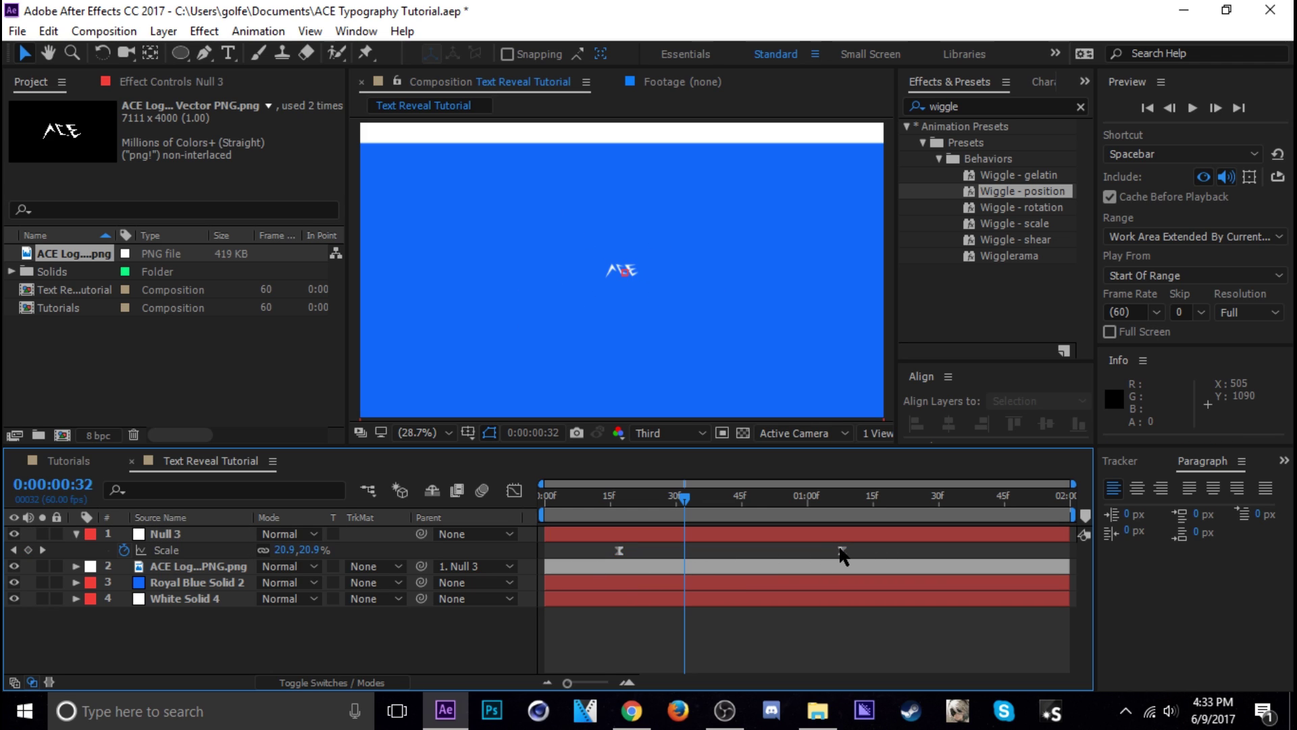
drag(843, 555, 903, 555)
Raise the starting Scale keyframe's outgoing ease handle to the 100% level in the value graph, shorten it fully, and preview the motion
click(515, 490)
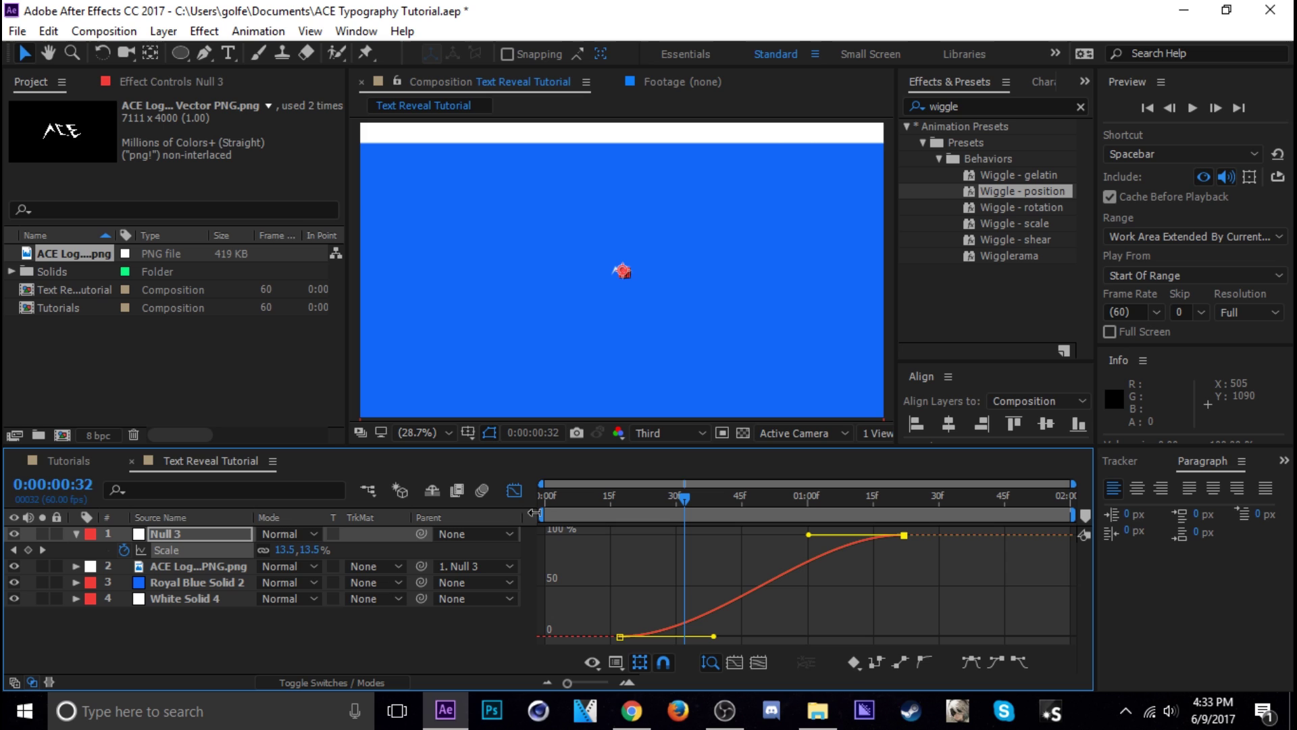
click(619, 635)
drag(713, 636, 621, 535)
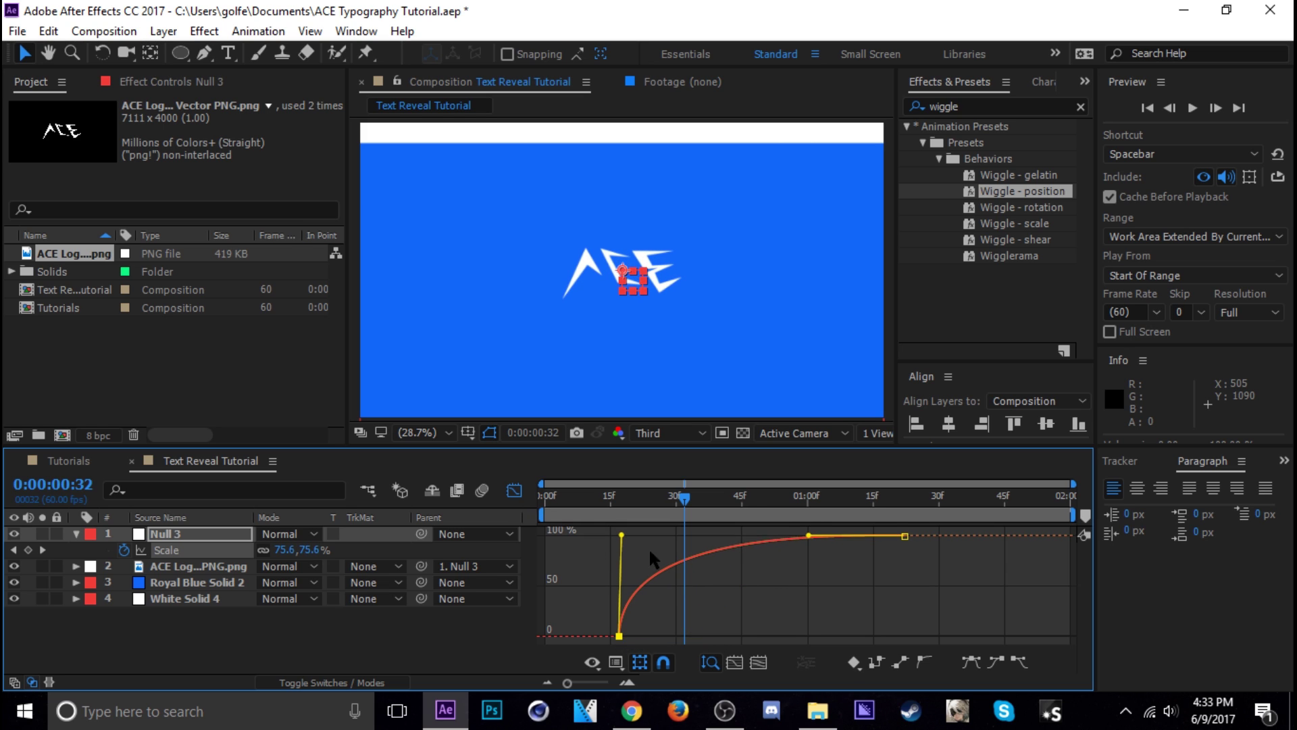
click(524, 495)
key(space)
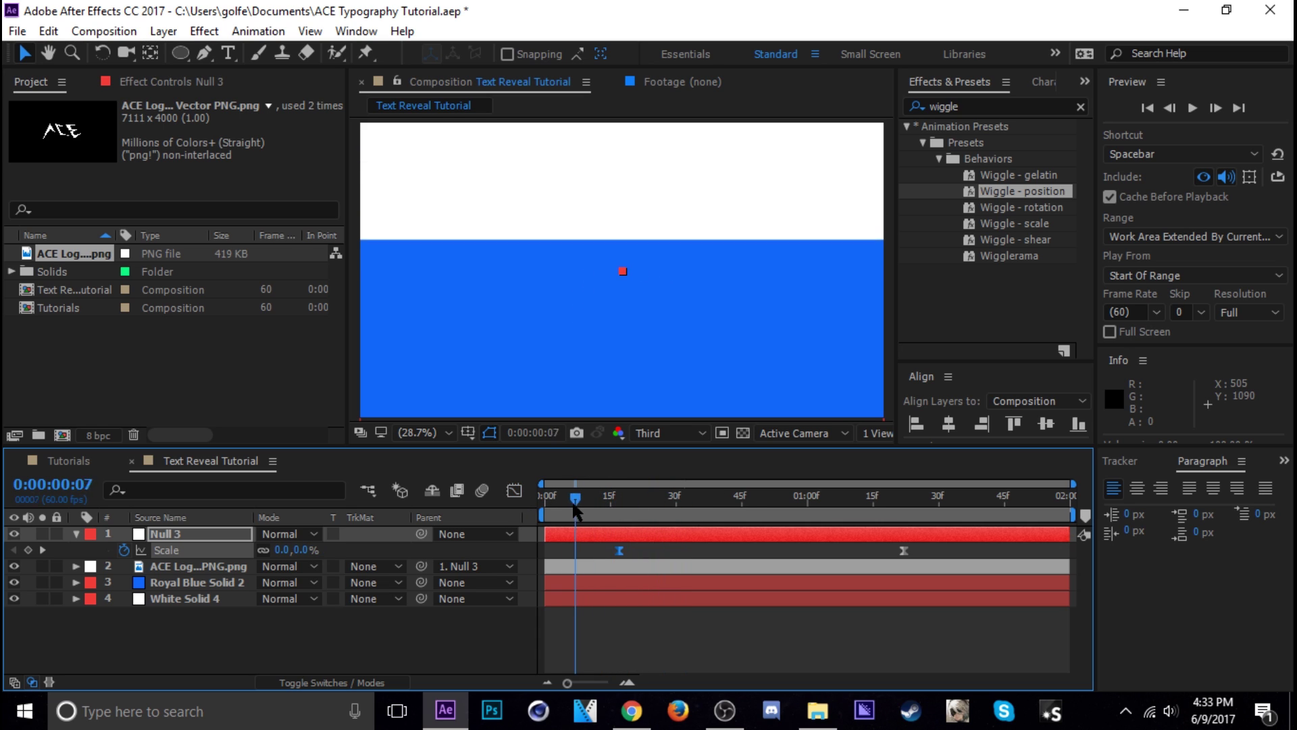
drag(791, 529, 898, 537)
key(space)
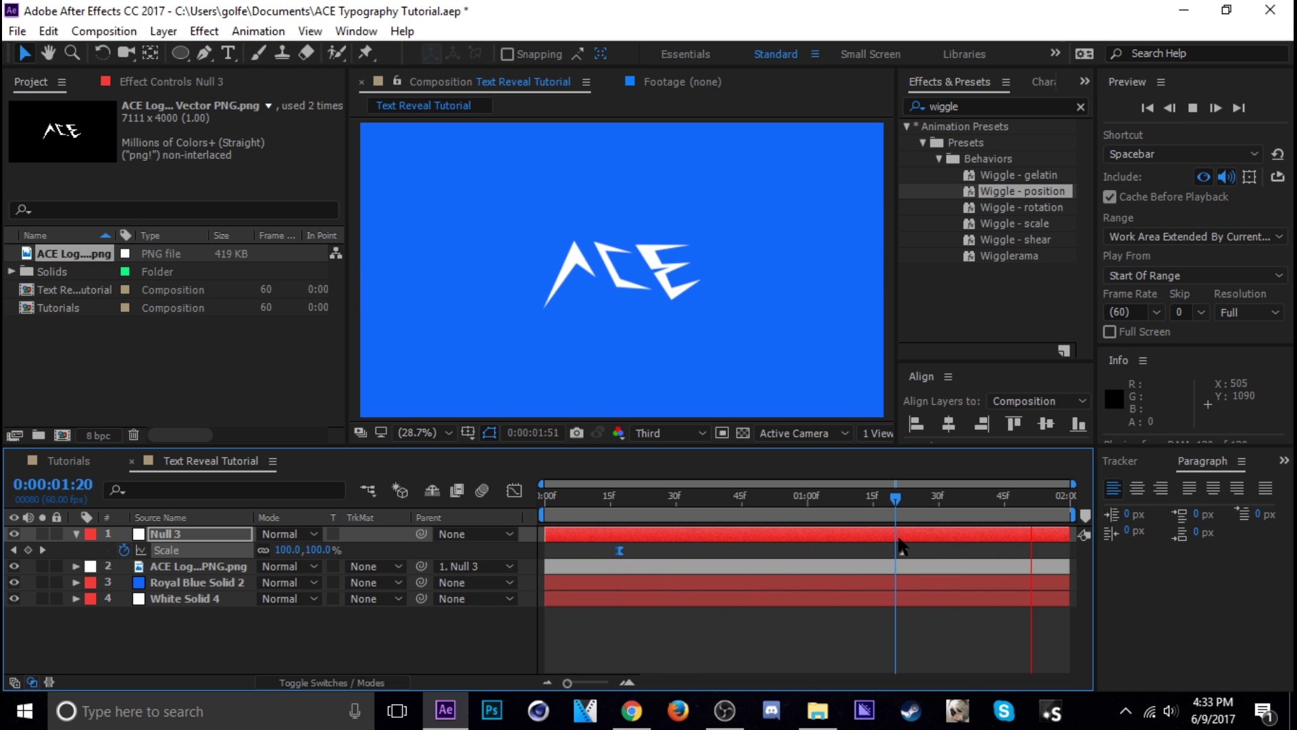
key(space)
Shift both Scale keyframes earlier so the growth starts at about frame 10, and preview the new timing
drag(948, 545, 588, 553)
key(space)
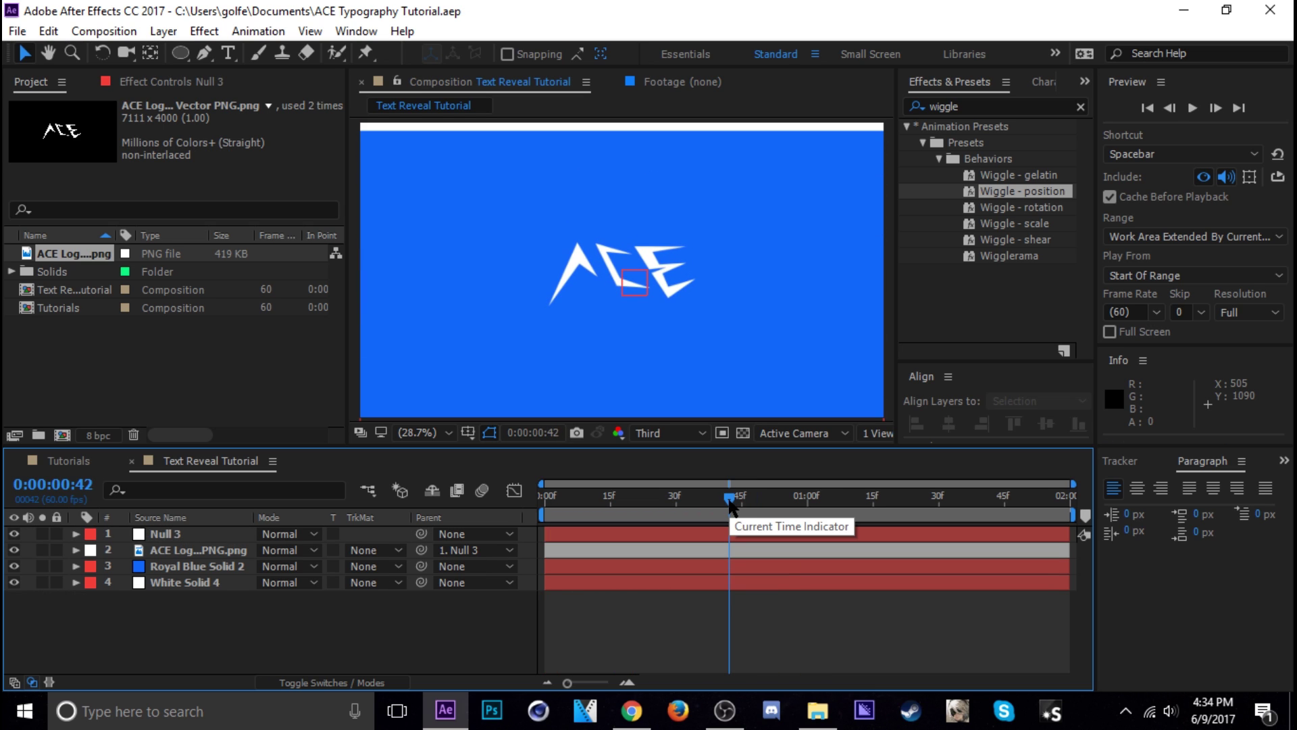
drag(730, 505, 839, 515)
click(721, 504)
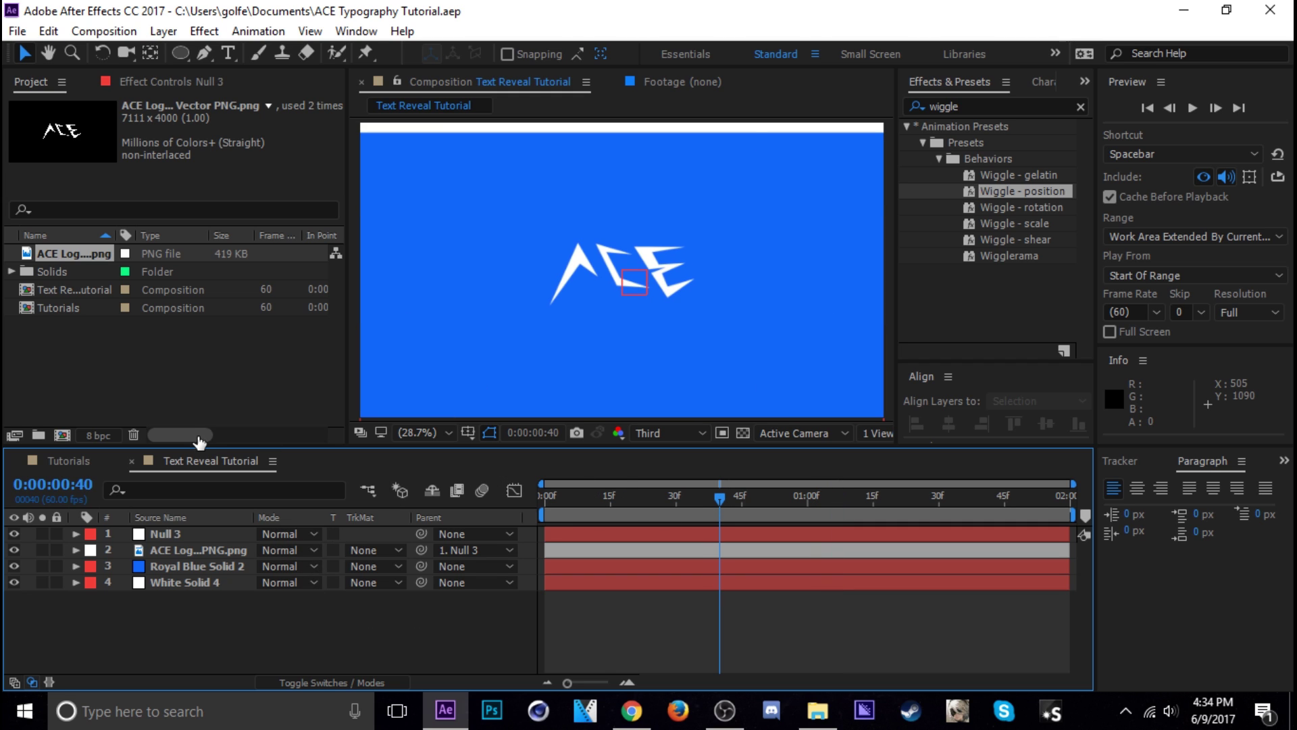
Create a text layer reading "Typography" in the composition
right_click(296, 626)
mouse_move(457, 452)
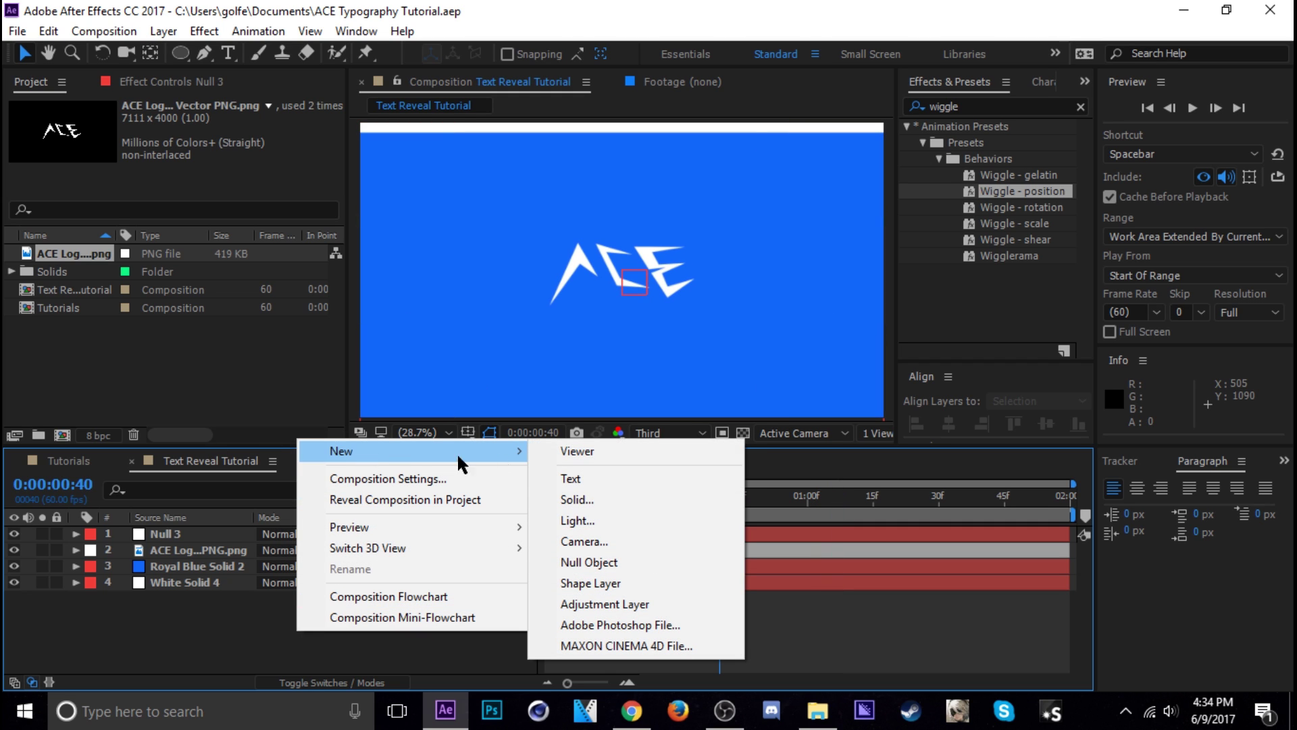
click(581, 479)
text(TY)
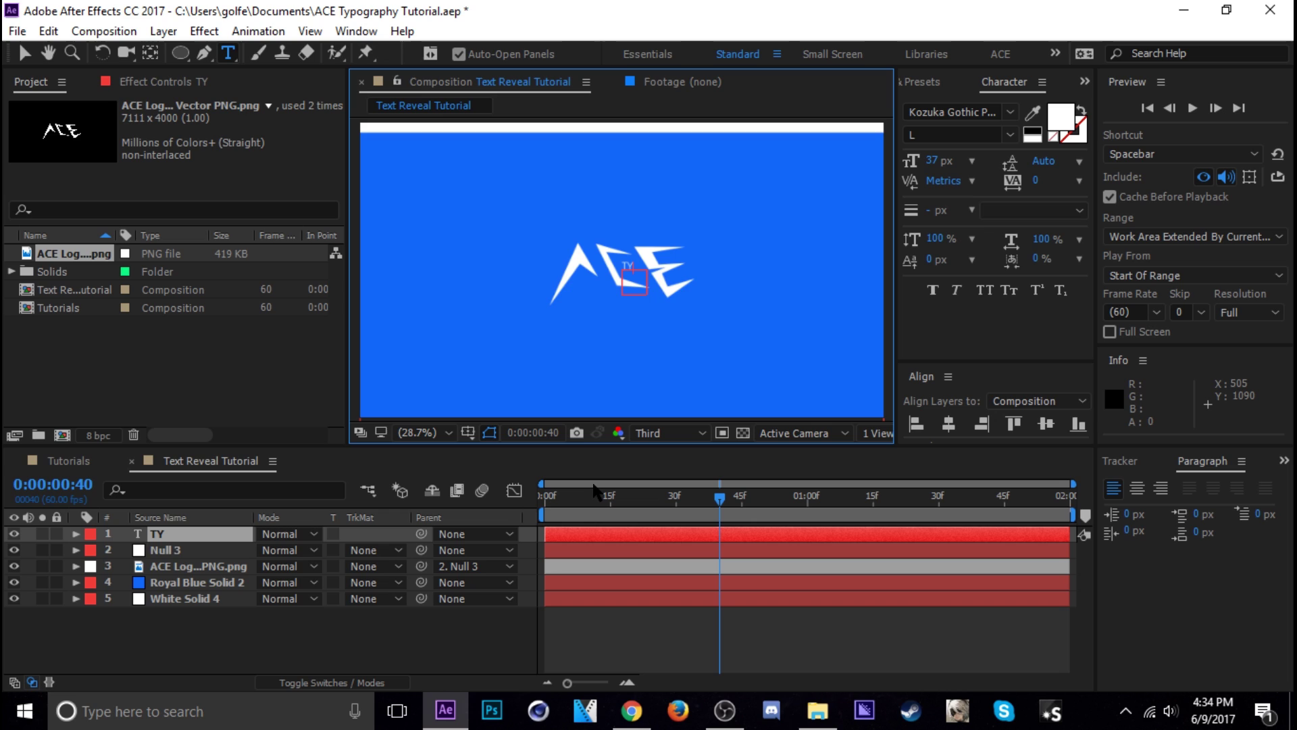
text(ypography)
click(776, 669)
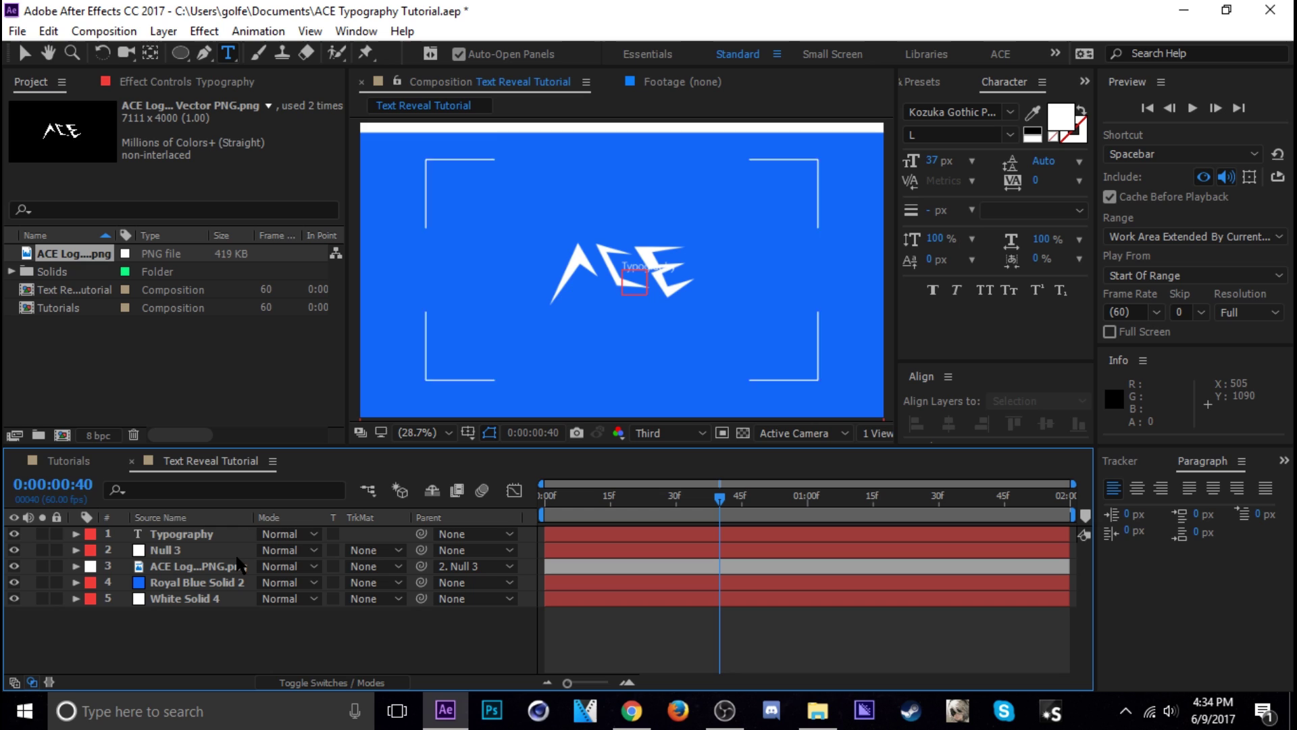
Center the Typography text layer horizontally and vertically in the composition
click(208, 539)
drag(967, 360, 966, 339)
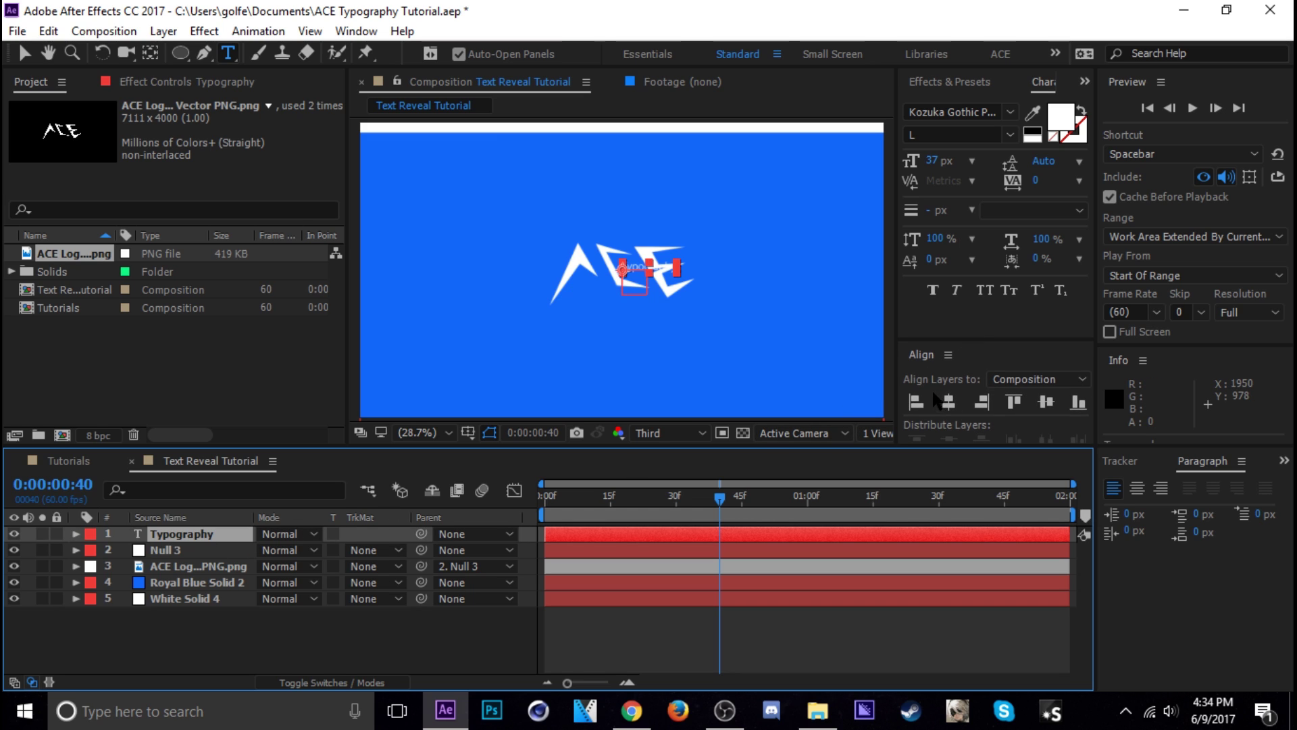
click(949, 403)
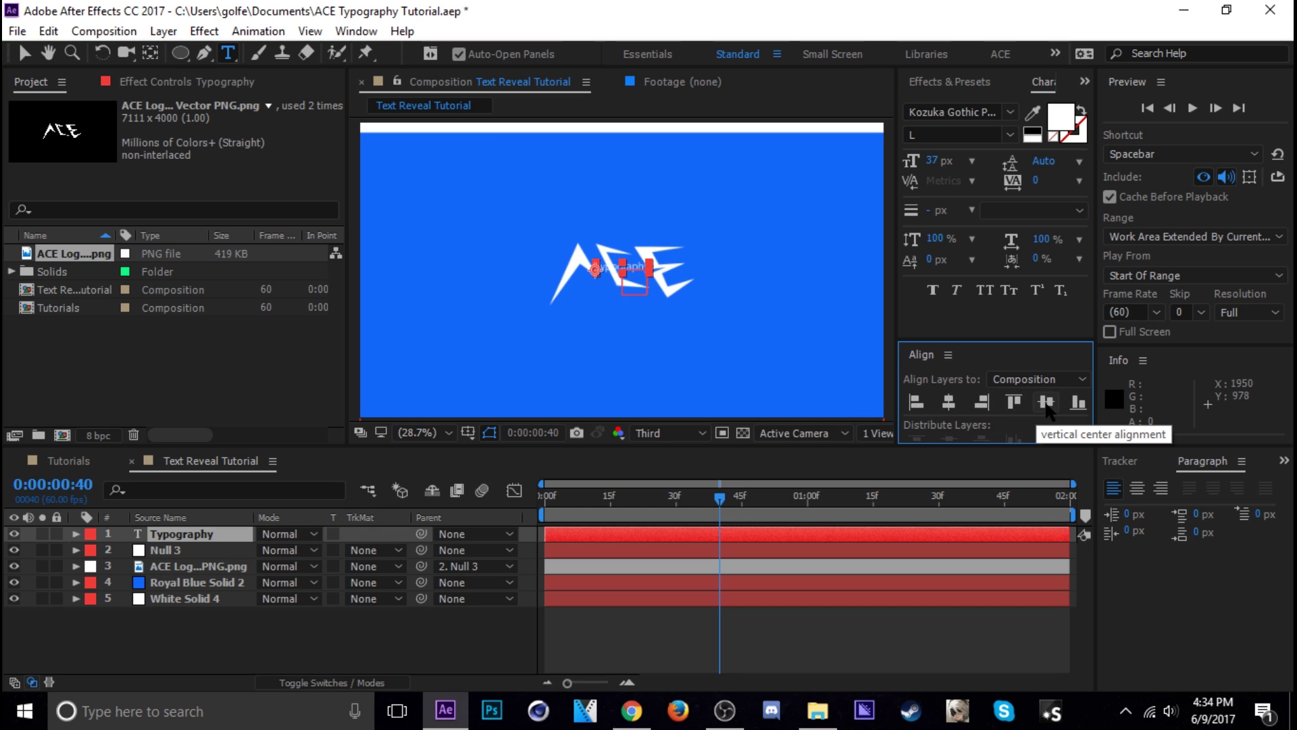
click(1048, 405)
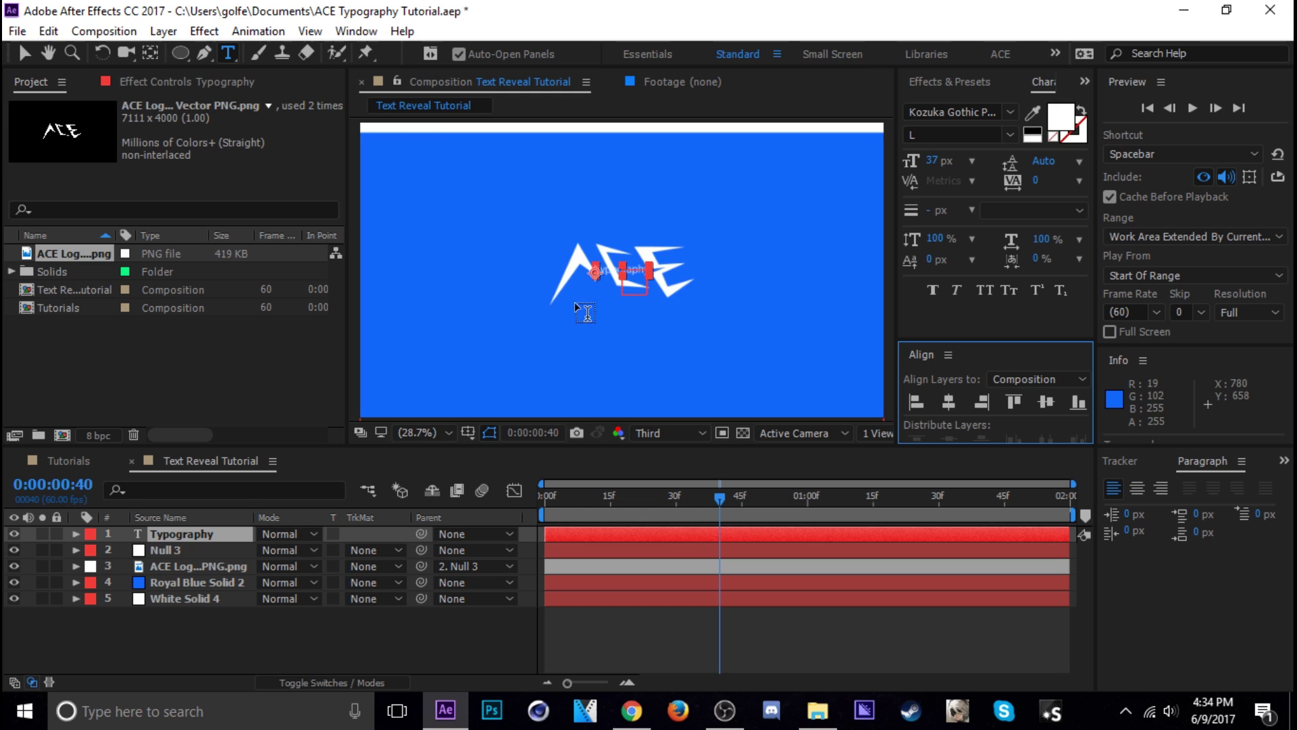
Set the preview resolution to Full and the Typography layer's Anchor Point to 100, -7, at the middle of the text
key(slash)
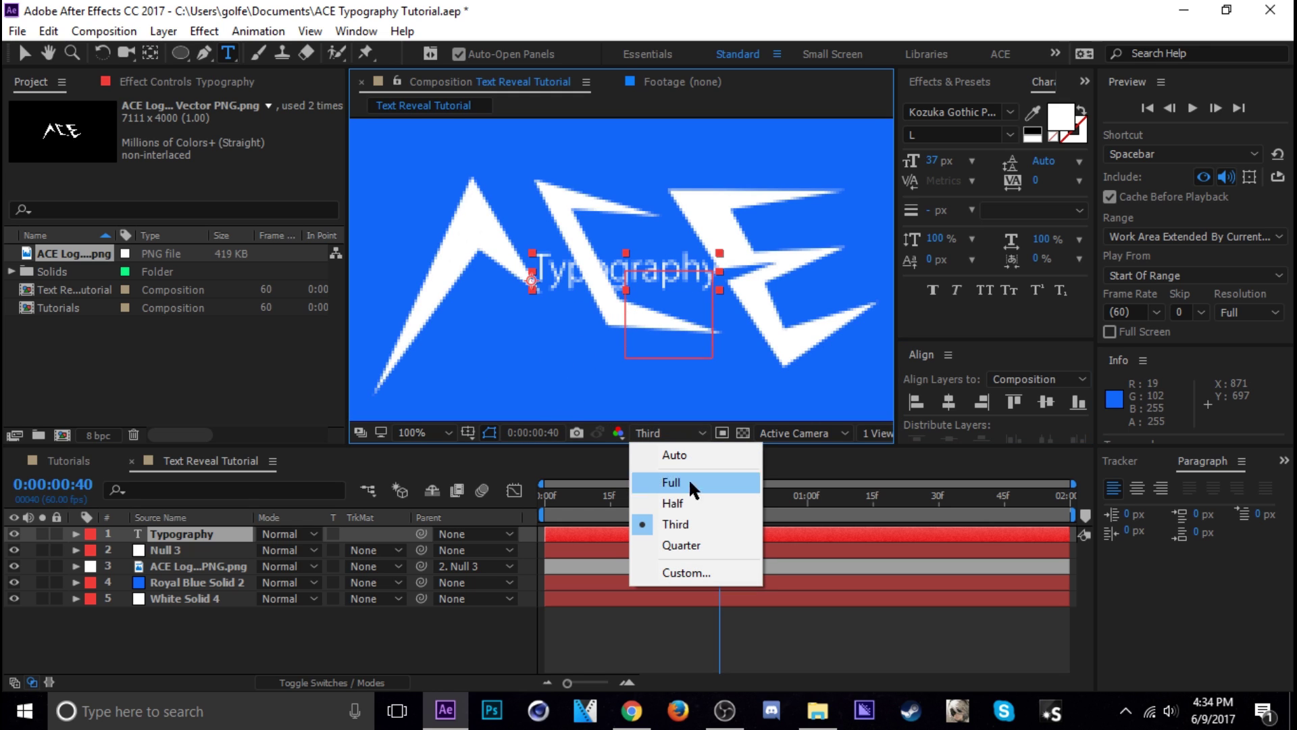
click(688, 481)
key(a)
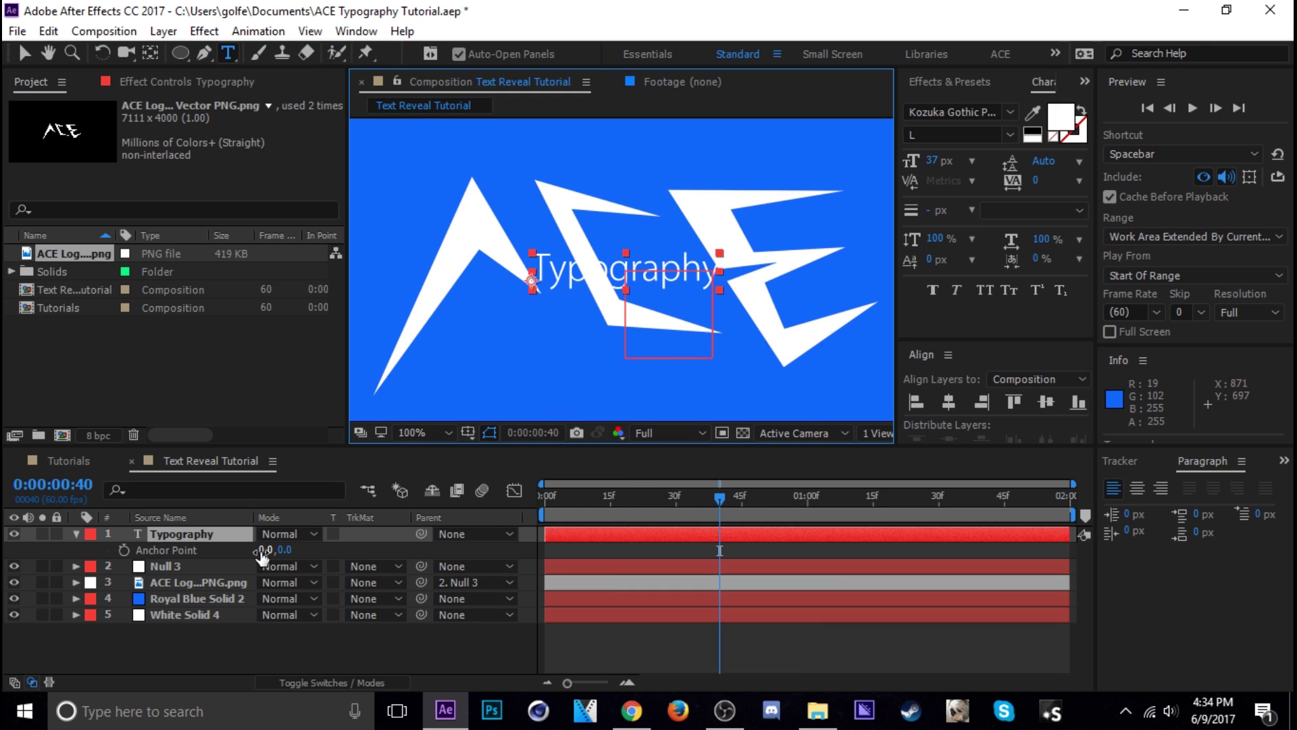
drag(263, 550, 289, 553)
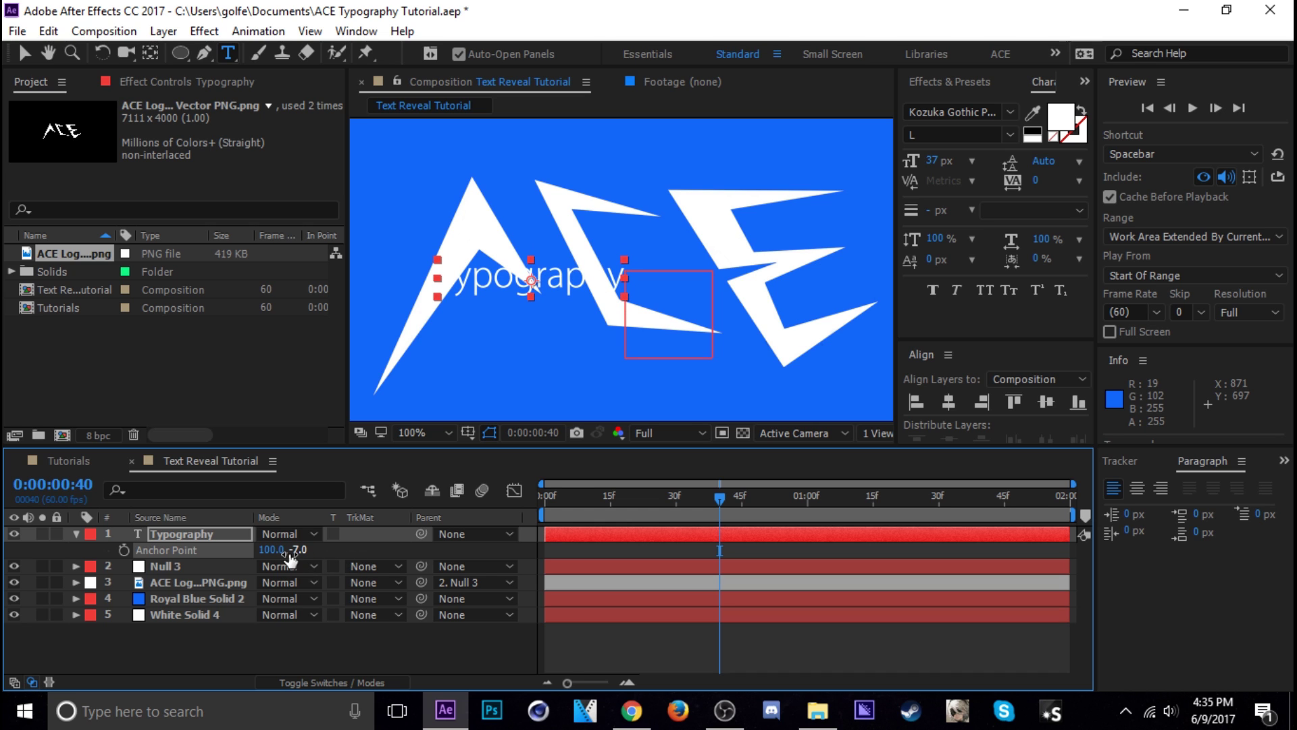
Realign the Typography layer to the composition center, lower it beneath the logo to a Y Position of 660.3, and save the project
click(448, 432)
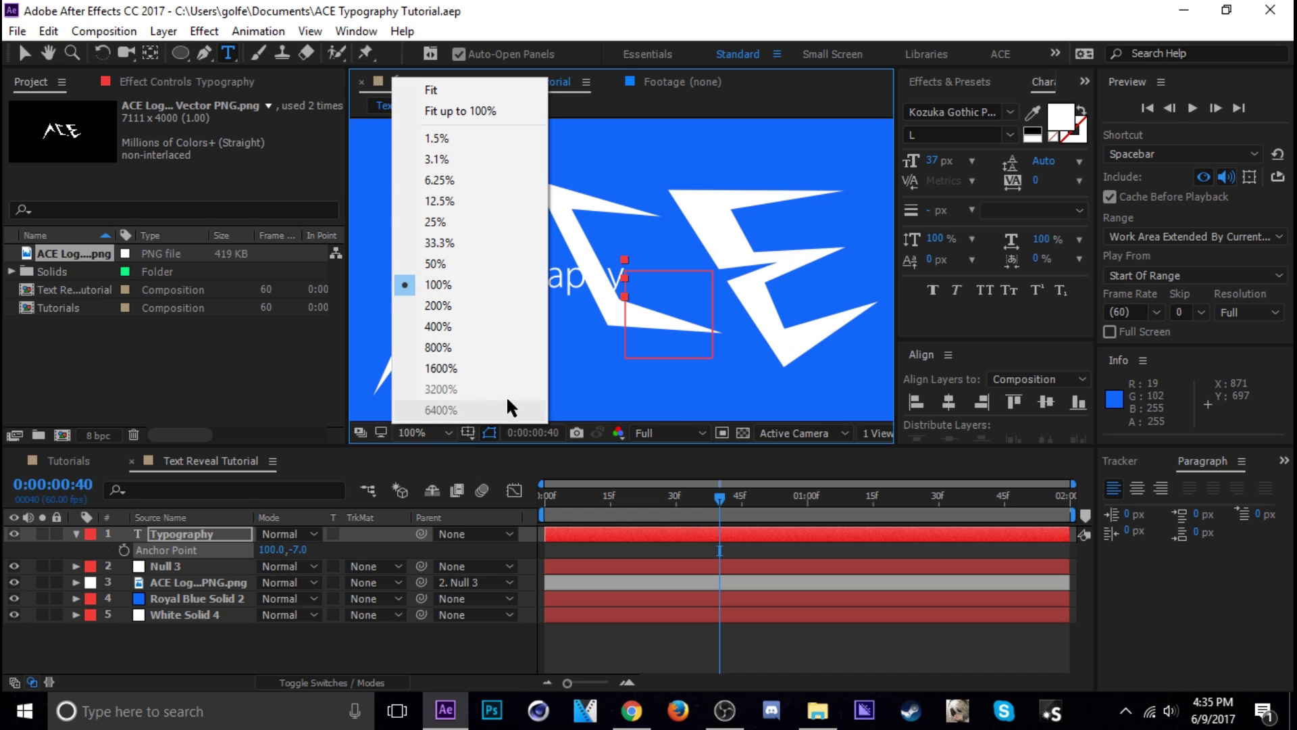
click(466, 90)
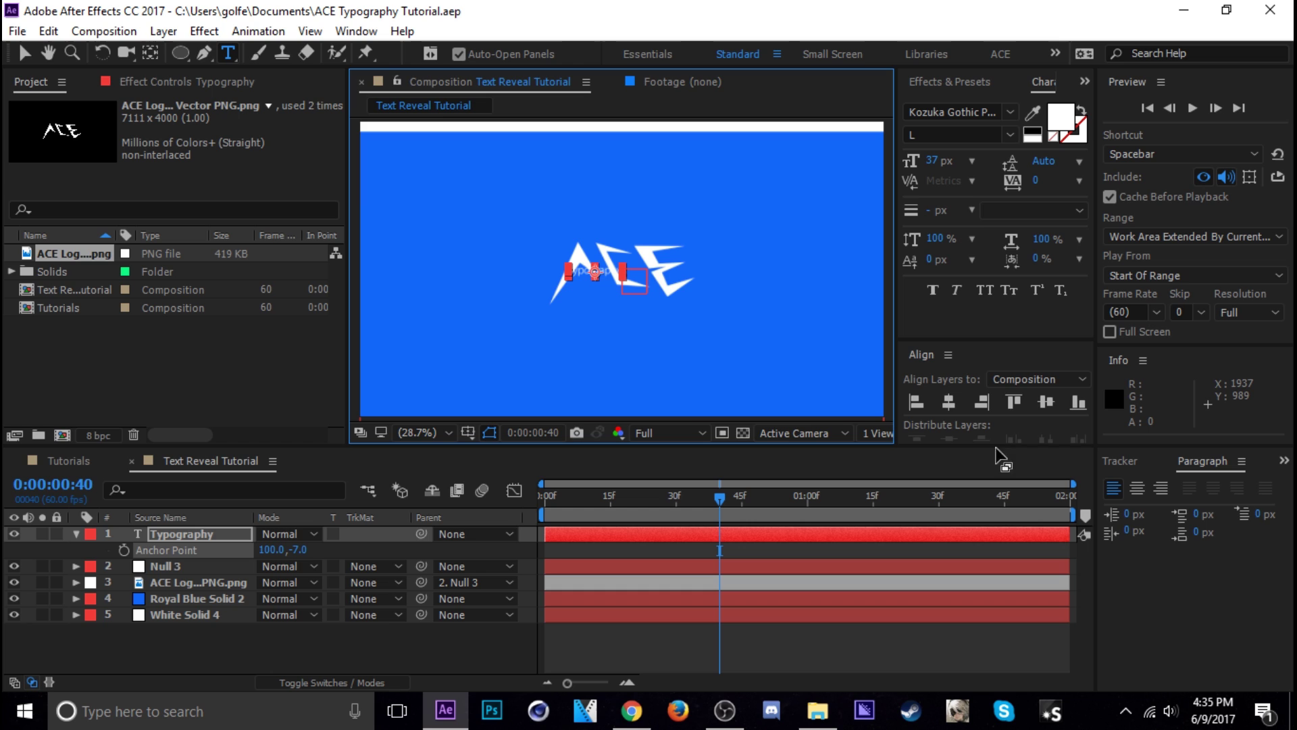
click(1046, 403)
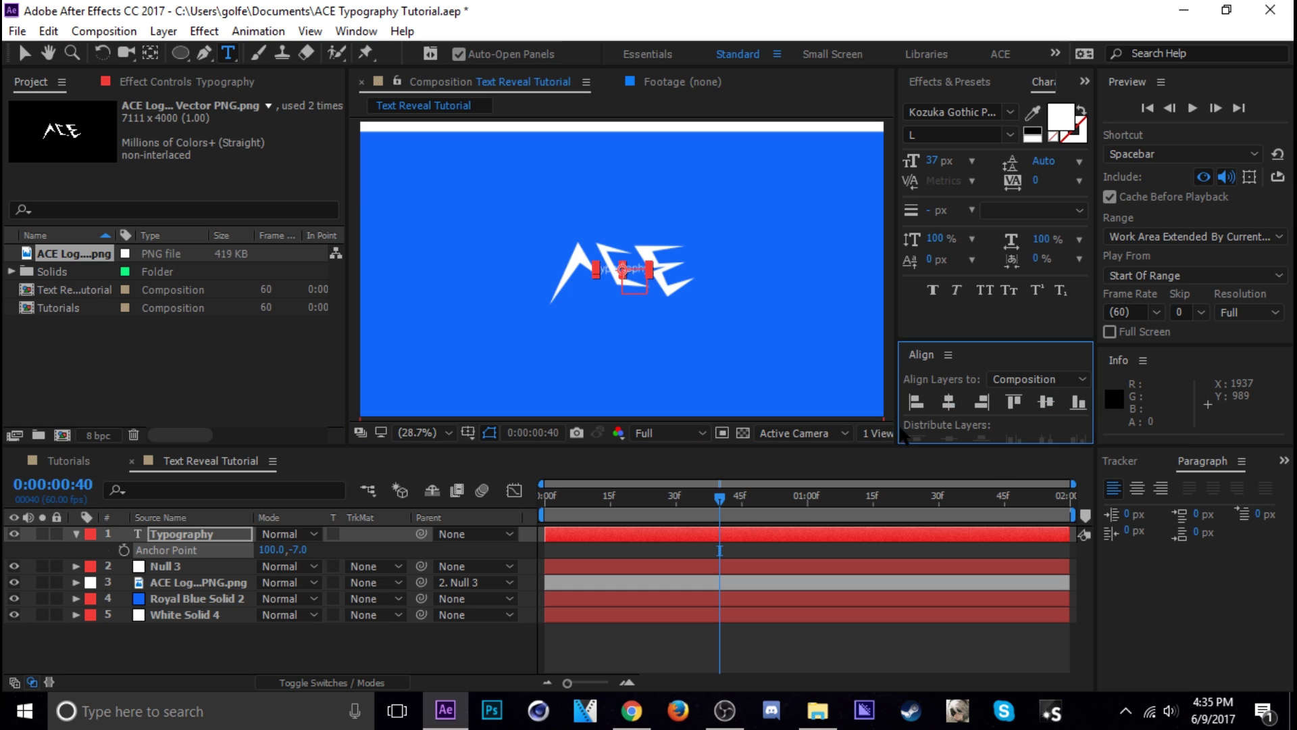
key(p)
drag(308, 549, 406, 565)
key(ctrl+s)
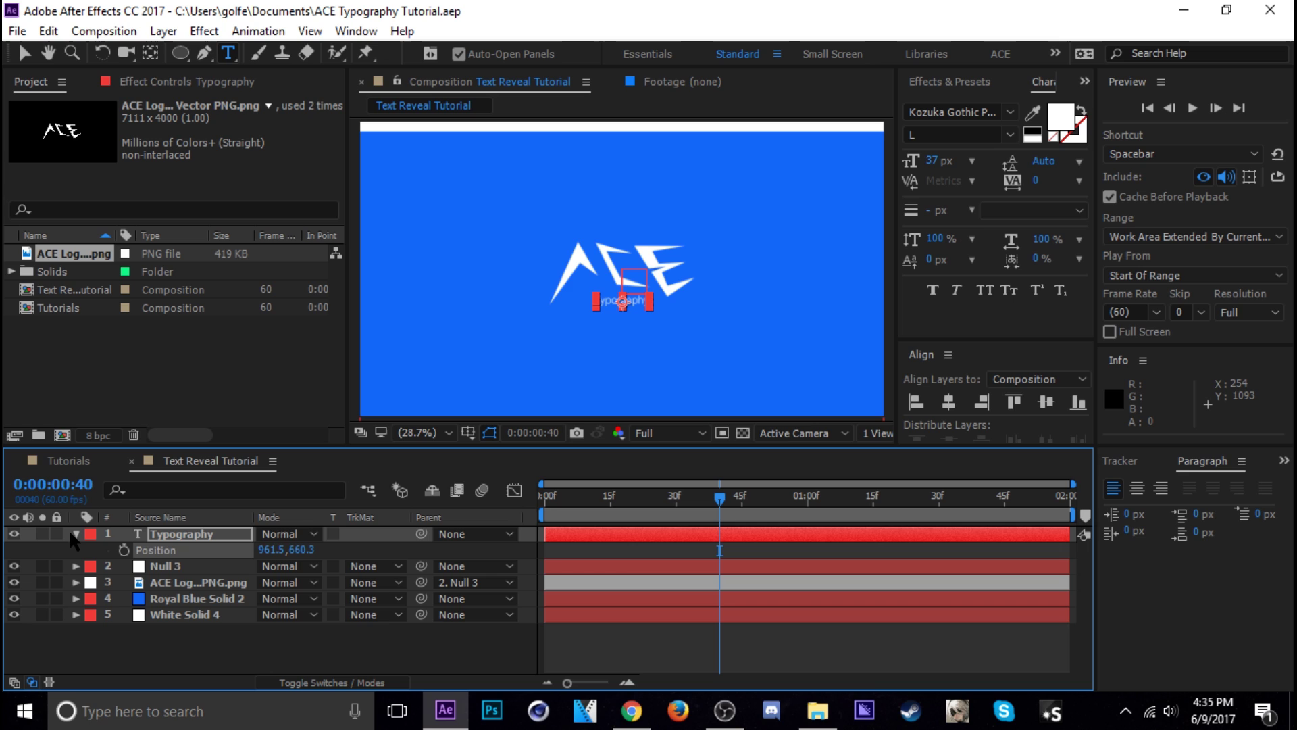
click(76, 534)
click(534, 630)
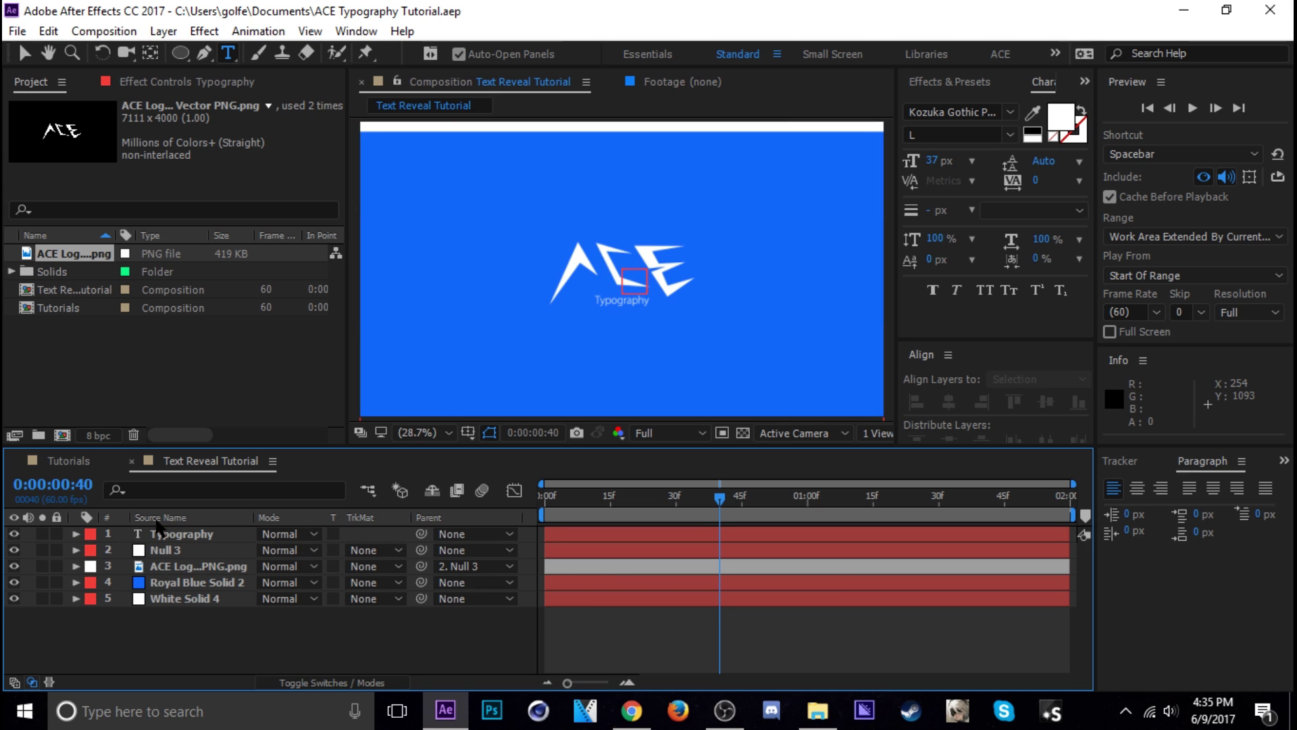
Move the Typography layer below the logo layer, parent it to the null, save the project, and preview the combined animation
mouse_move(179, 534)
mouse_down()
mouse_move(177, 574)
mouse_move(203, 573)
mouse_move(177, 535)
mouse_up()
click(686, 655)
drag(720, 498, 593, 524)
key(ctrl+s)
key(space)
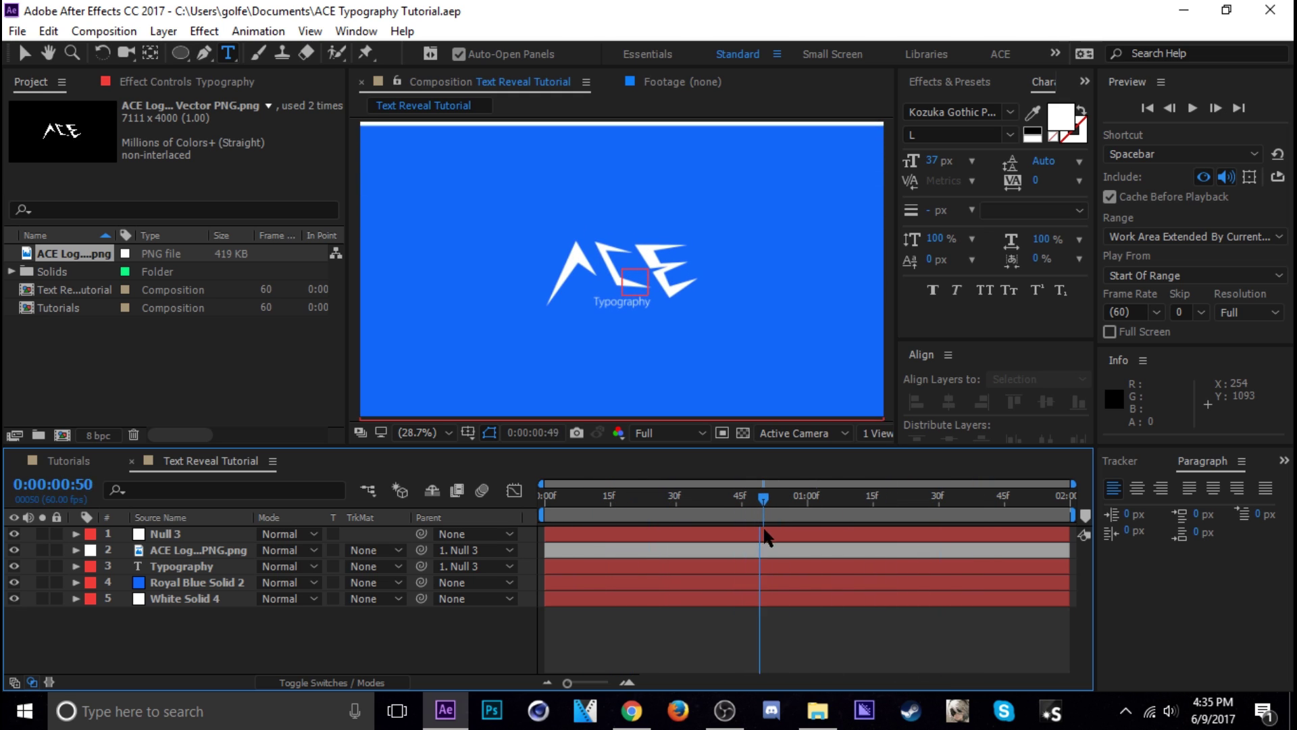
key(v)
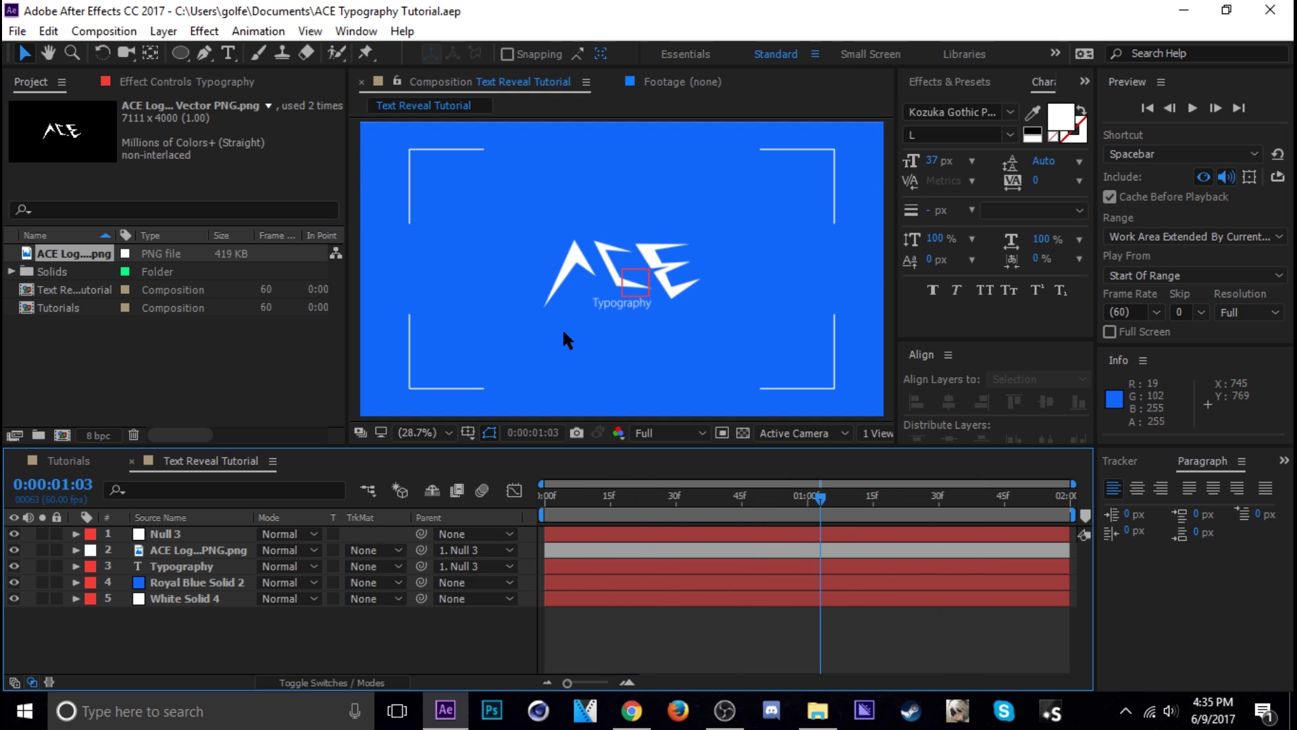
Scale the Typography text layer up slightly and save the project
click(196, 566)
key(s)
drag(326, 584, 349, 587)
key(s)
key(ctrl+s)
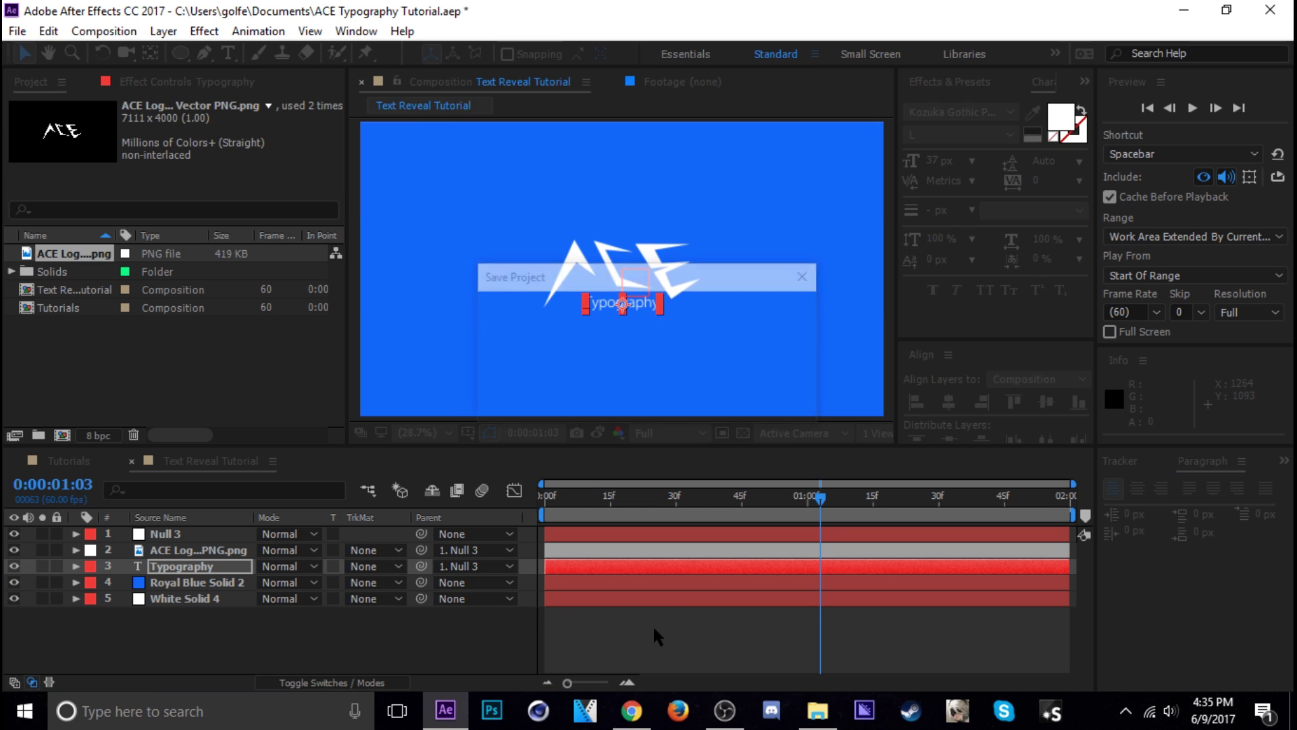
click(653, 625)
Move to 0:00:00:44 and create a 1920 x 1080 px solid in a light magenta color
click(859, 517)
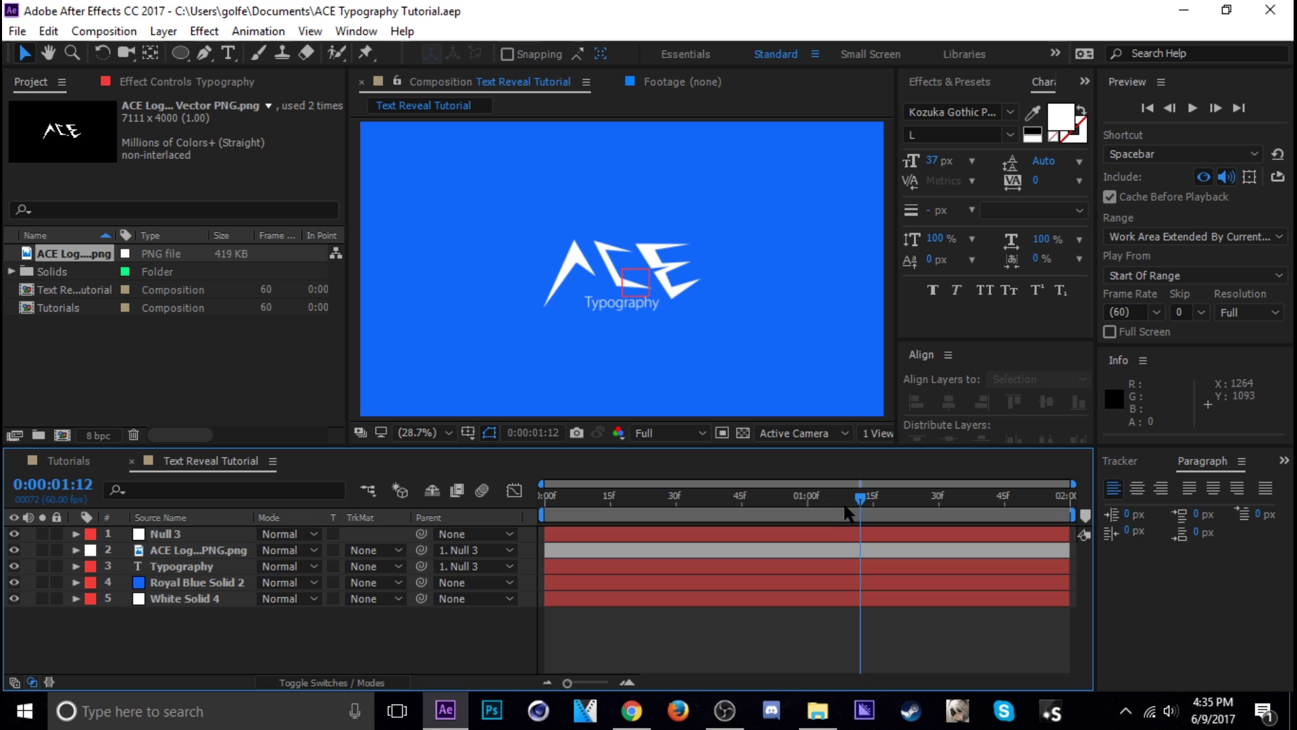
drag(819, 505, 739, 514)
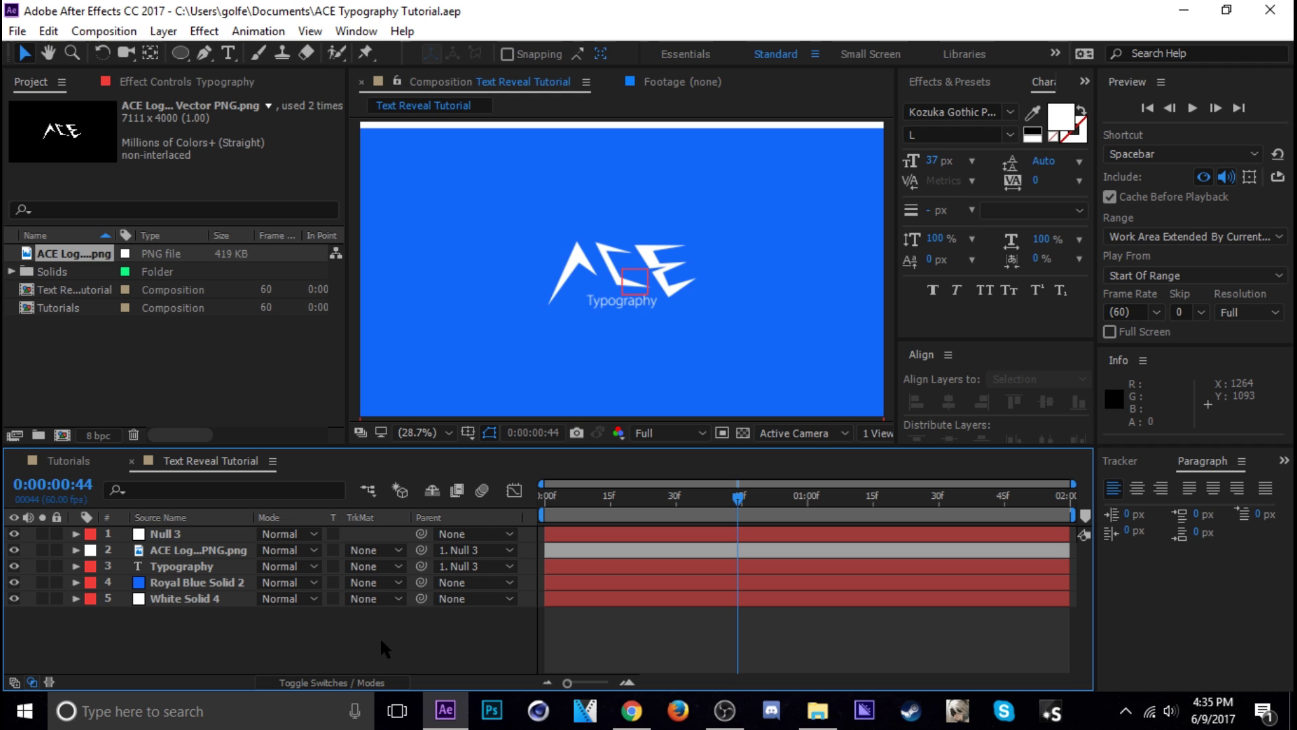
key(ctrl+y)
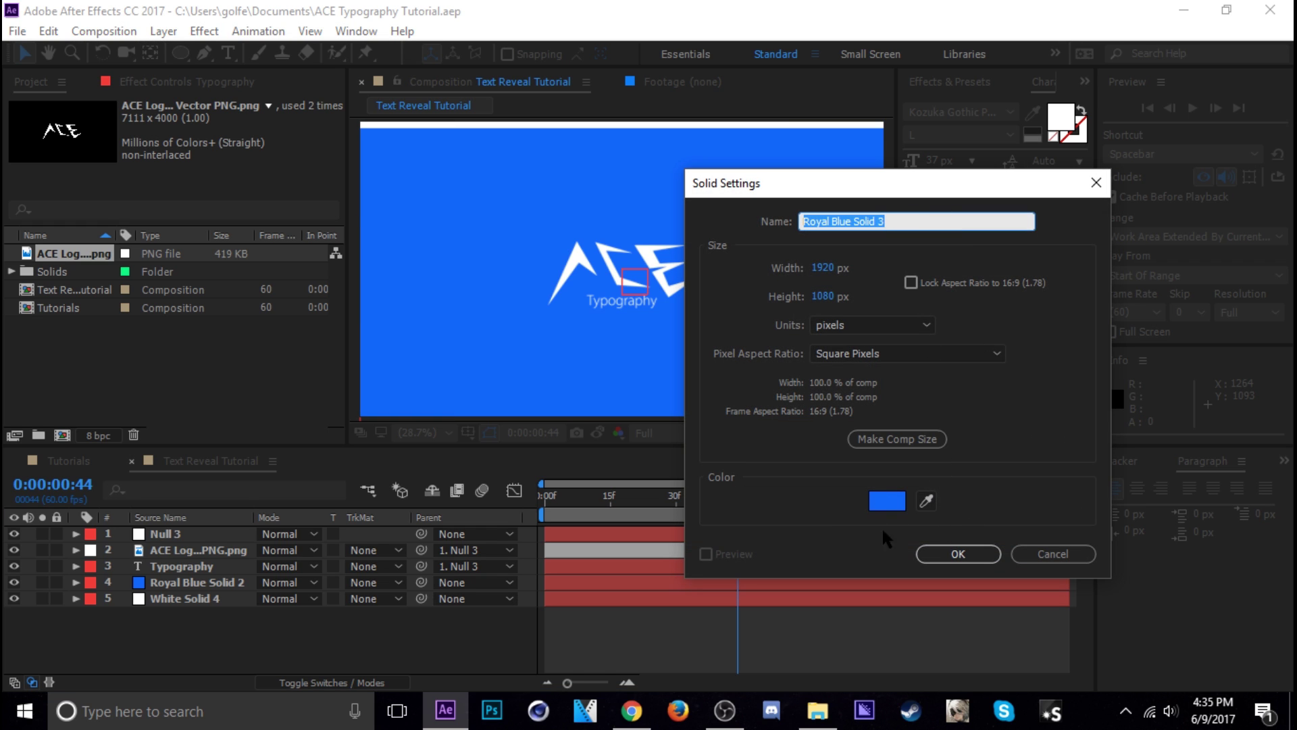
click(886, 500)
drag(889, 399, 914, 341)
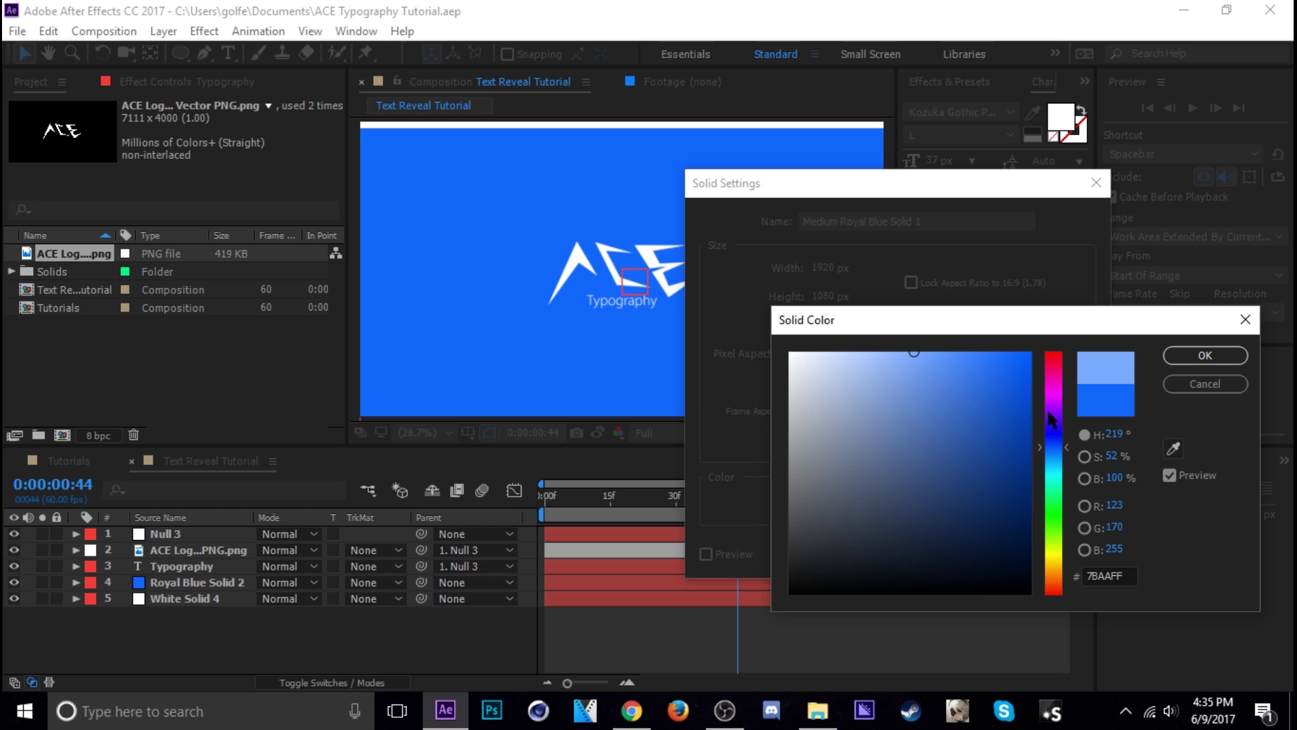
click(1053, 400)
click(1200, 367)
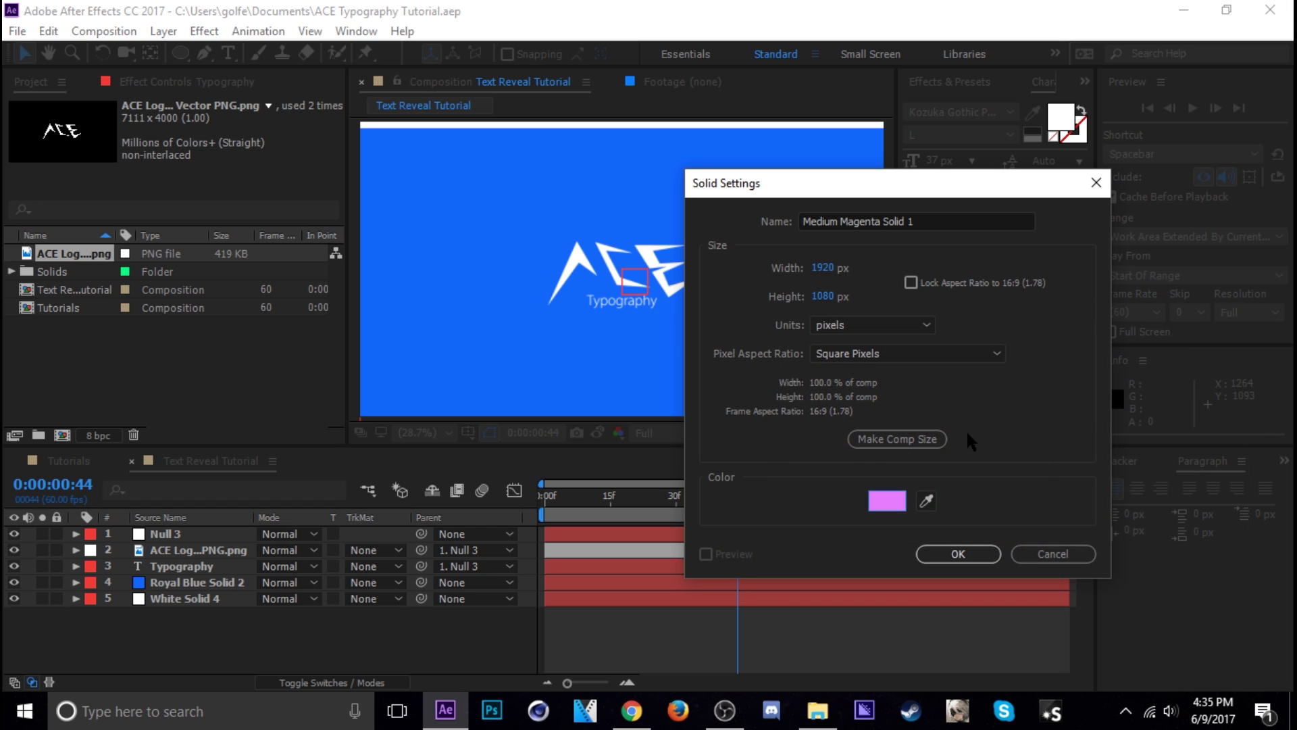
click(955, 550)
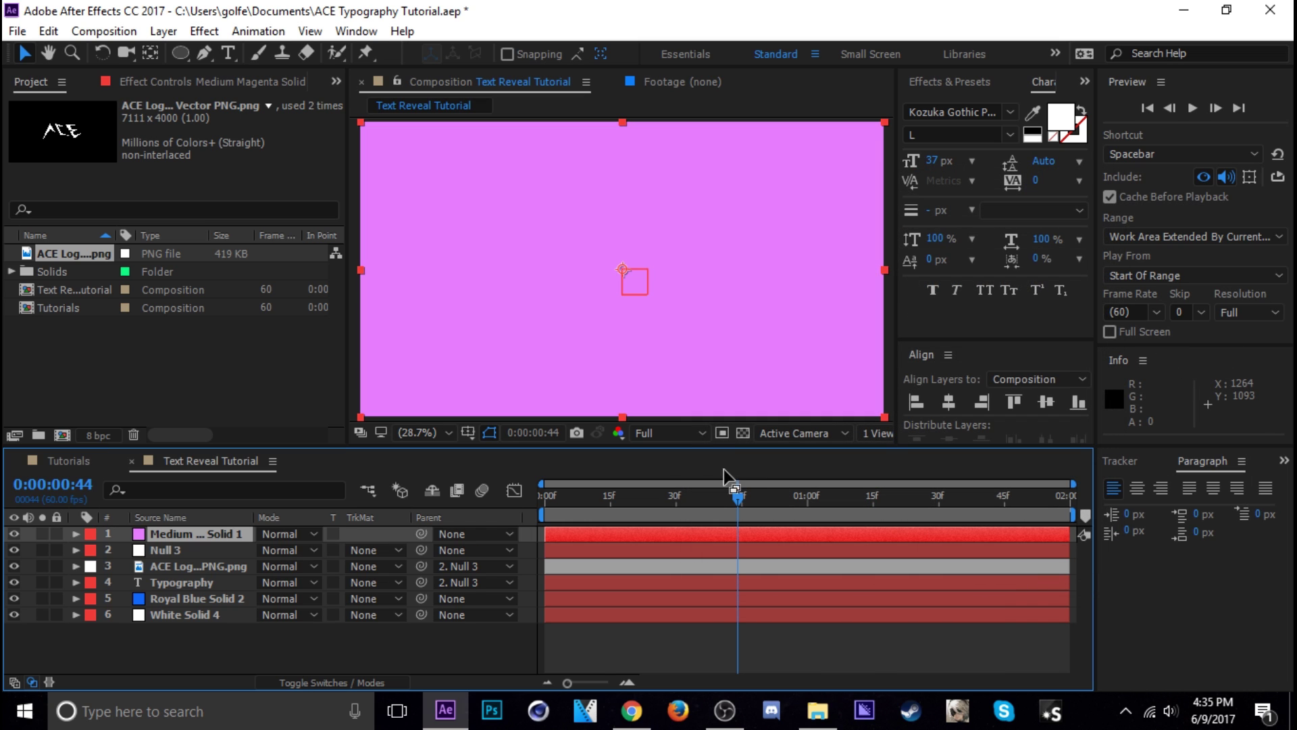
Draw a rectangular mask about the logo's width on the magenta solid and place it just below the Typography text
click(180, 53)
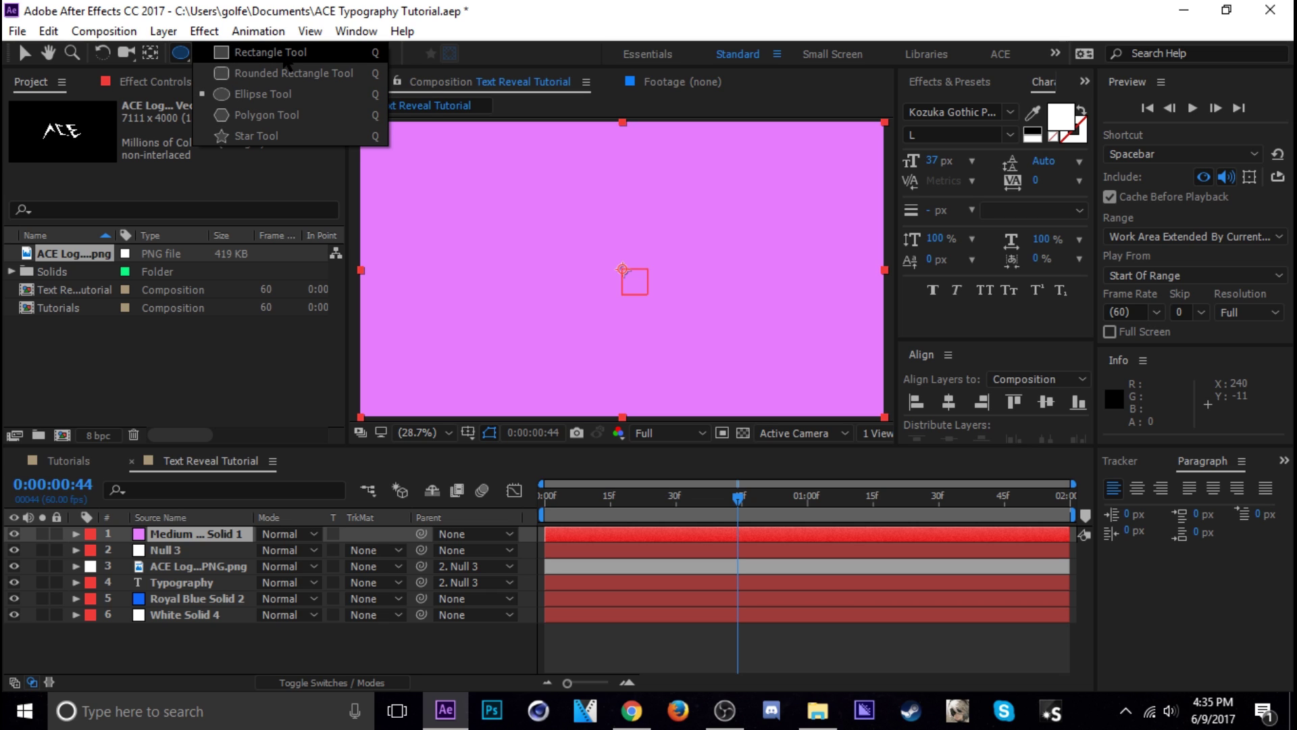
click(285, 58)
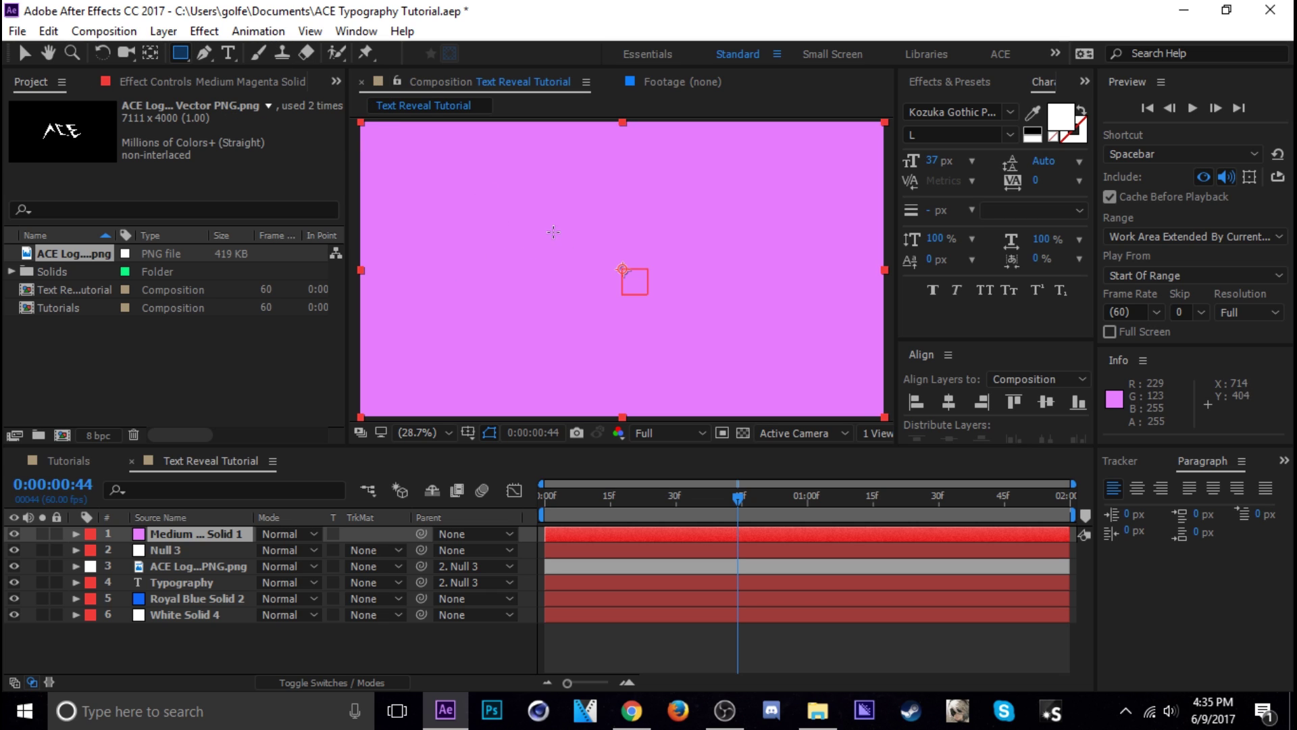
drag(553, 232, 700, 269)
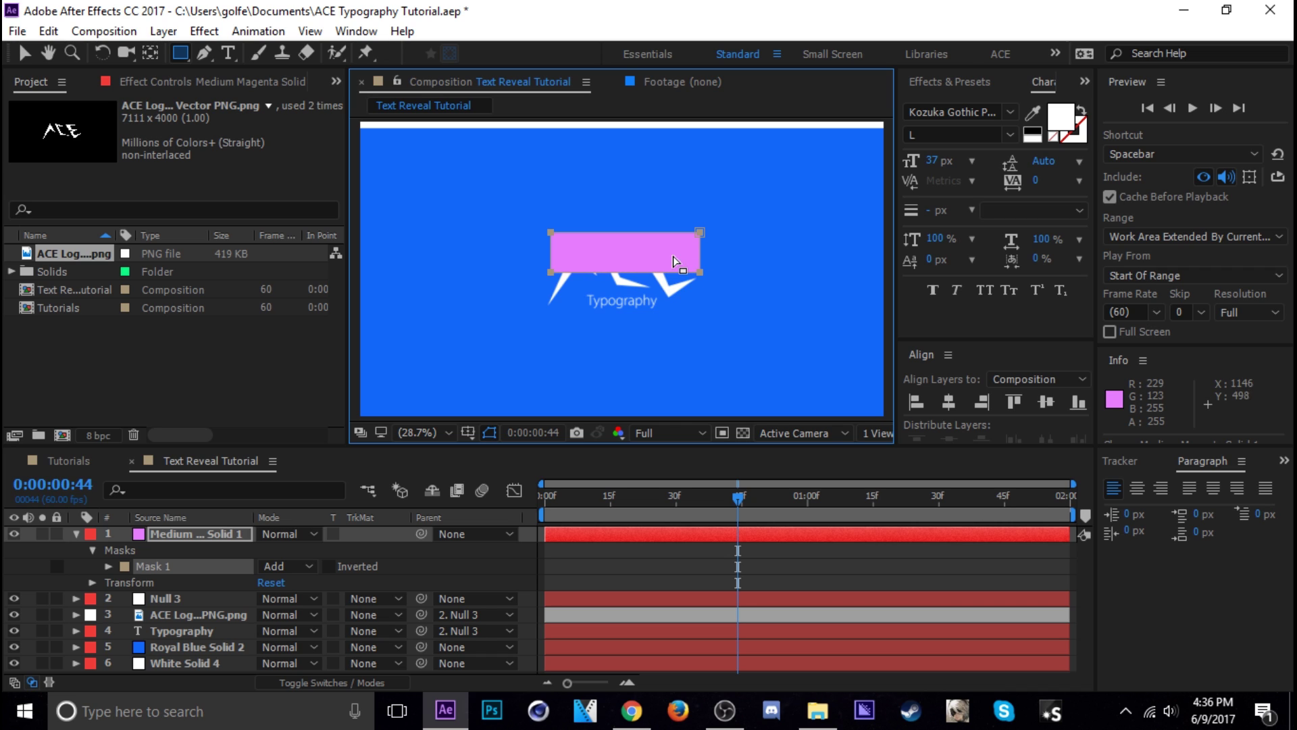
key(v)
drag(700, 232, 700, 308)
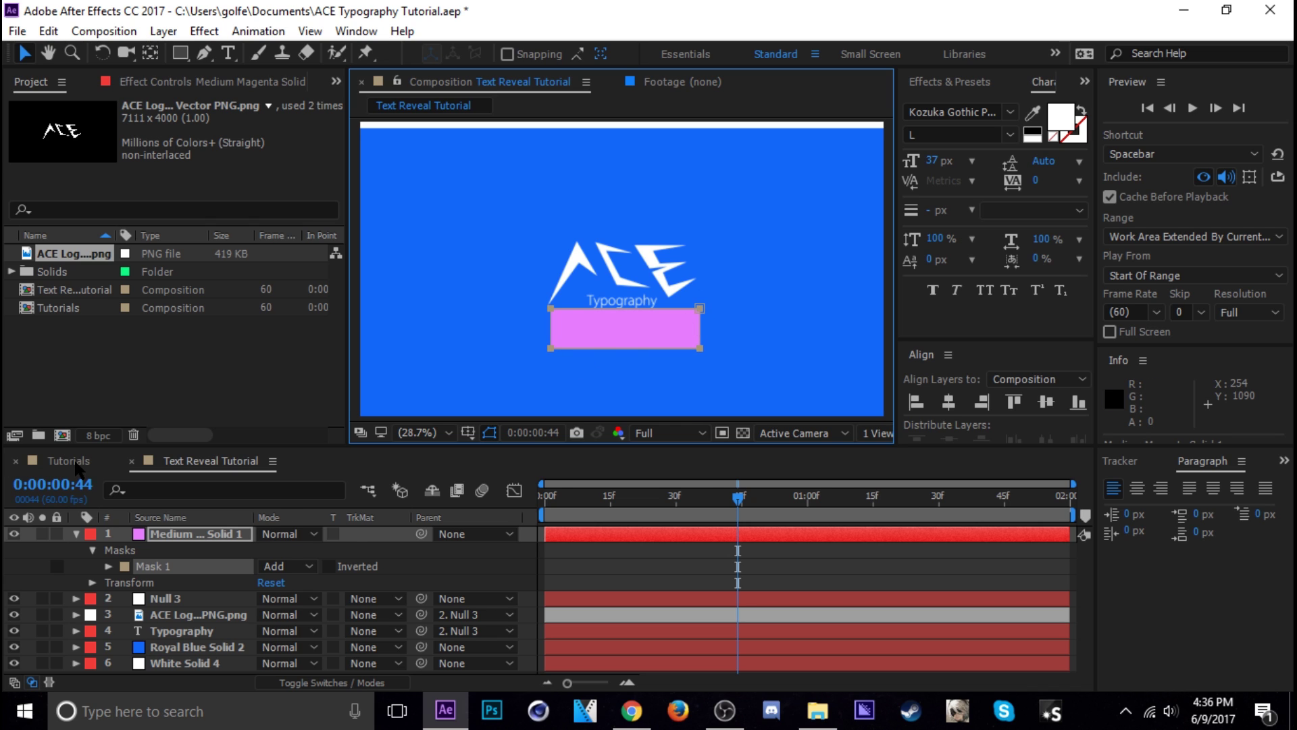
Examine the finished design in the Tutorials composition around 0:00:01:10, then return to the Text Reveal Tutorial composition
click(76, 462)
drag(677, 501, 841, 527)
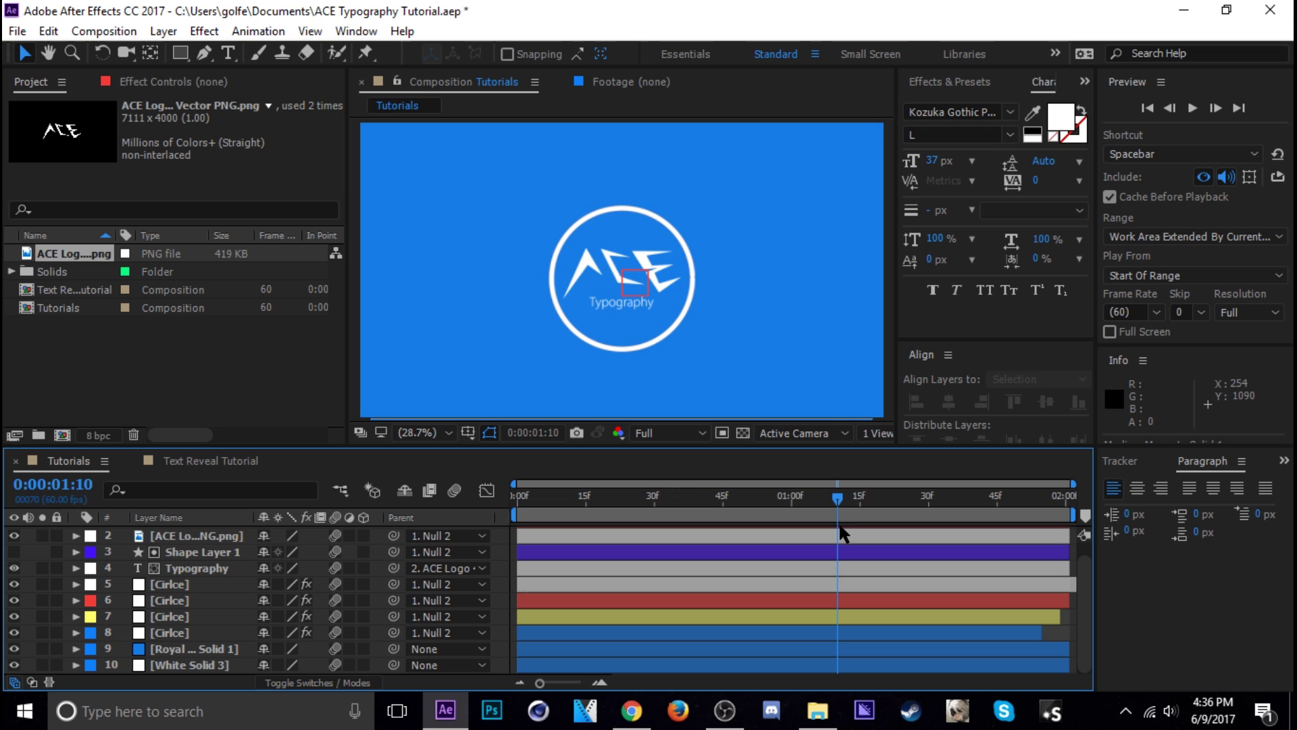
click(211, 460)
Move the masked rectangle up so it covers the Typography text at the logo's lower edge, and save the project
click(697, 304)
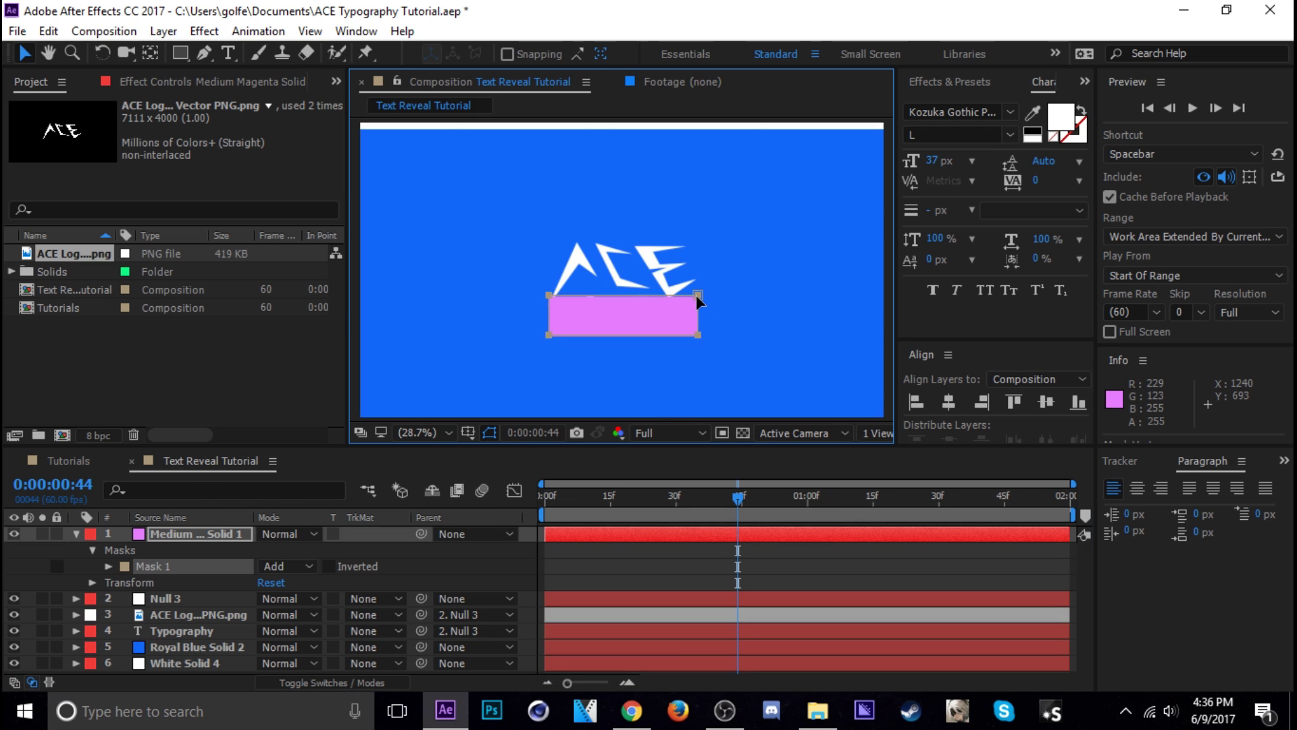
drag(697, 305, 699, 302)
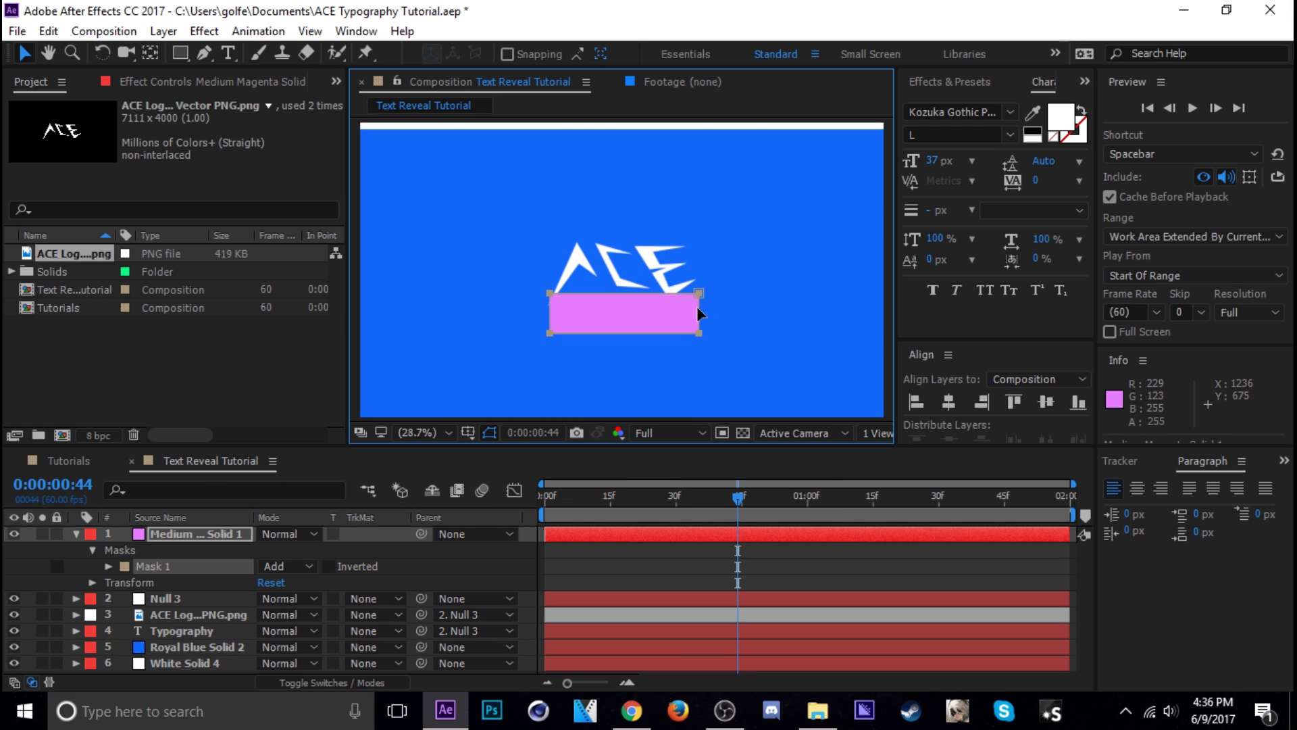
click(76, 534)
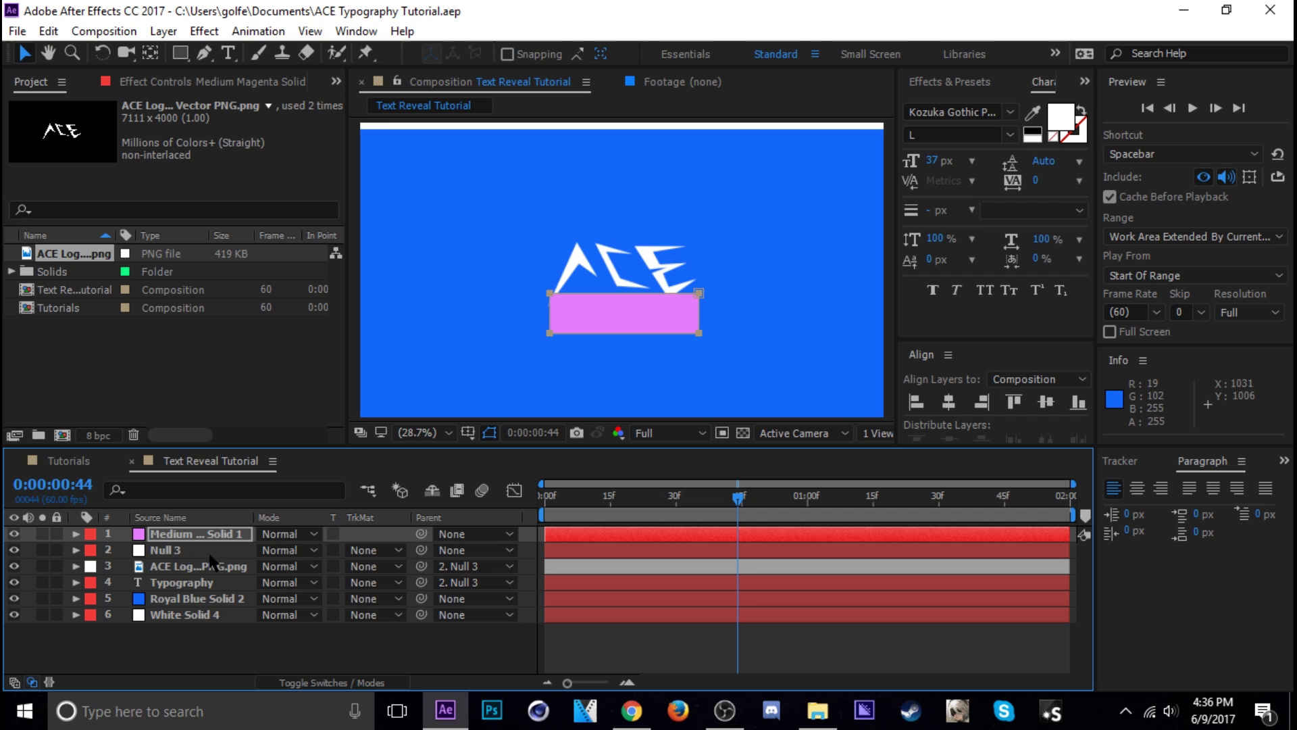
Place the magenta solid directly above the Typography layer and use it as that layer's Alpha Matte
drag(190, 531, 204, 578)
click(230, 583)
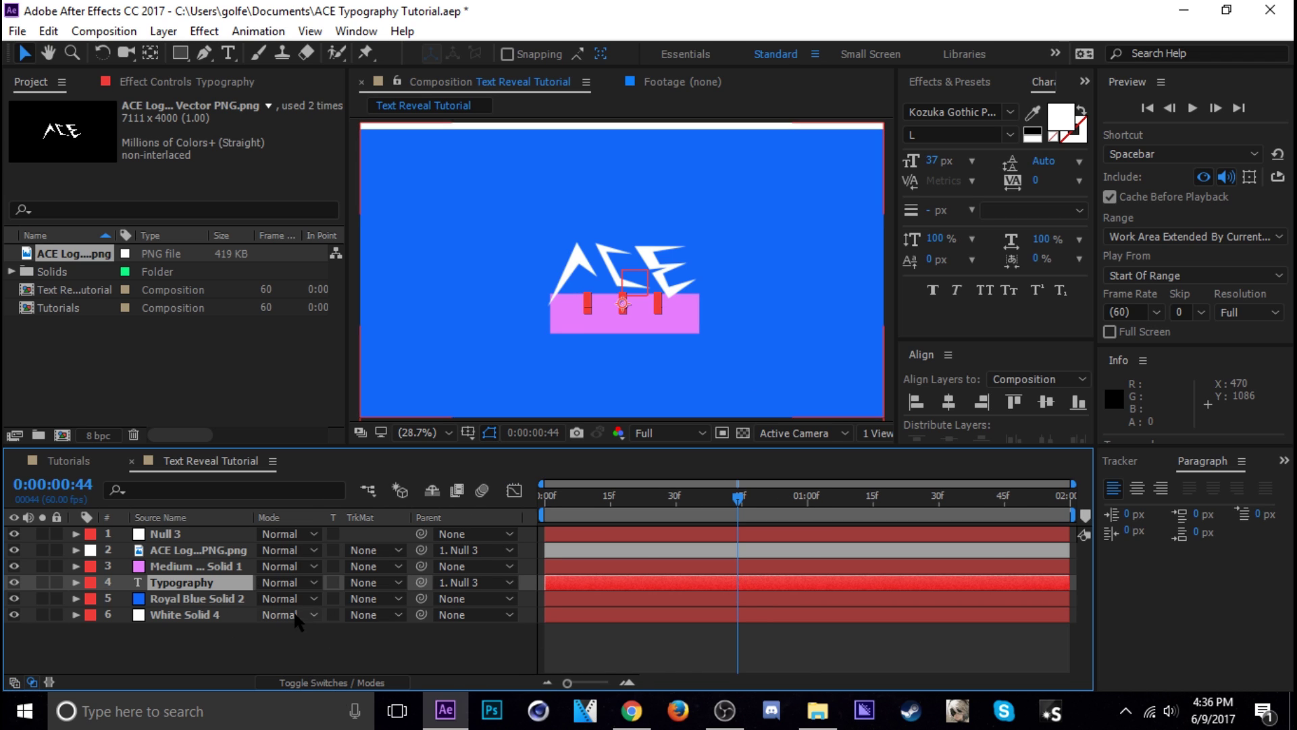
click(371, 581)
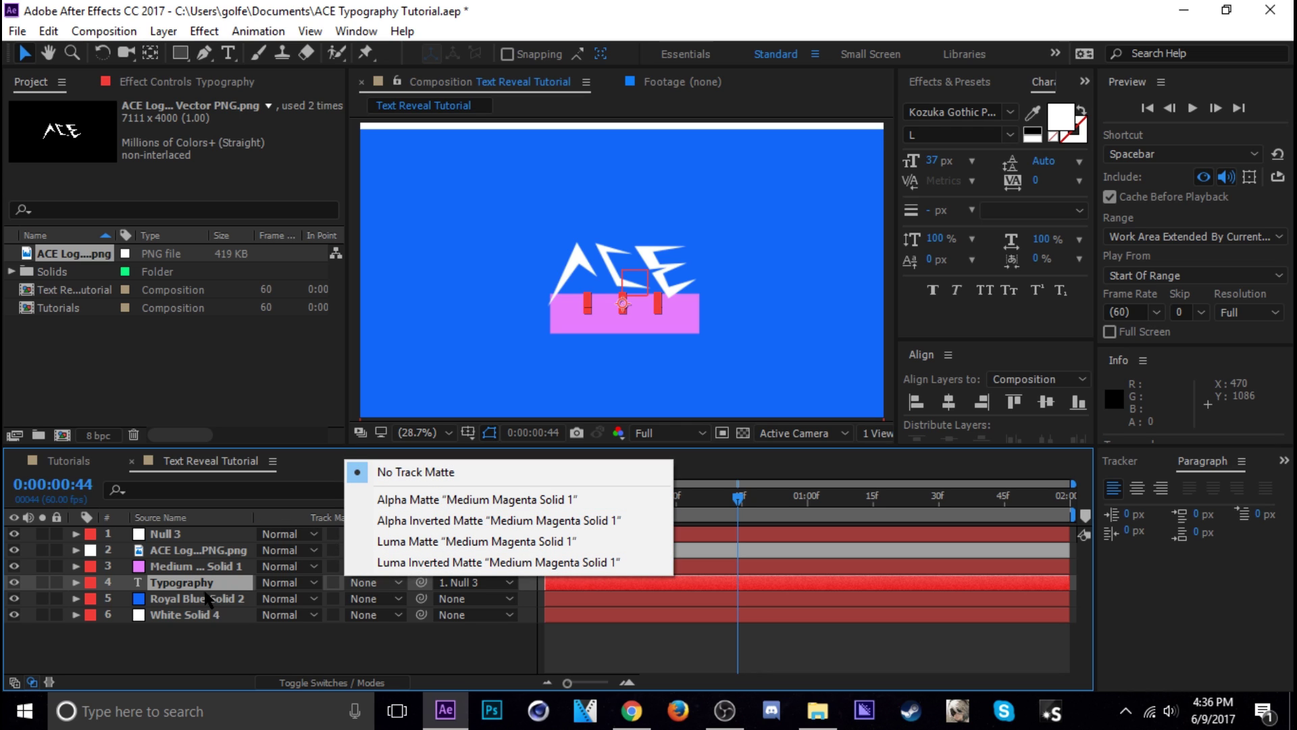
click(204, 585)
click(398, 585)
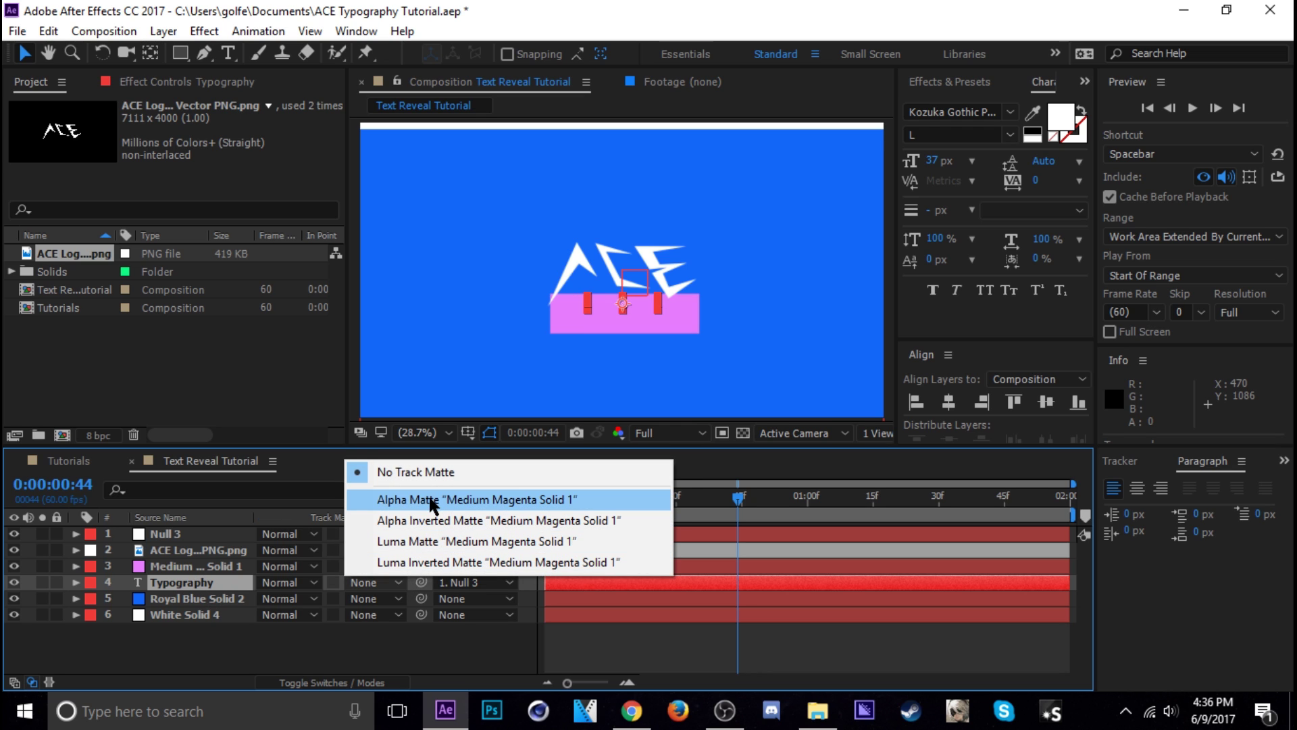
click(428, 498)
Test the matte by moving the Typography text away from its place beneath the logo and back
click(216, 566)
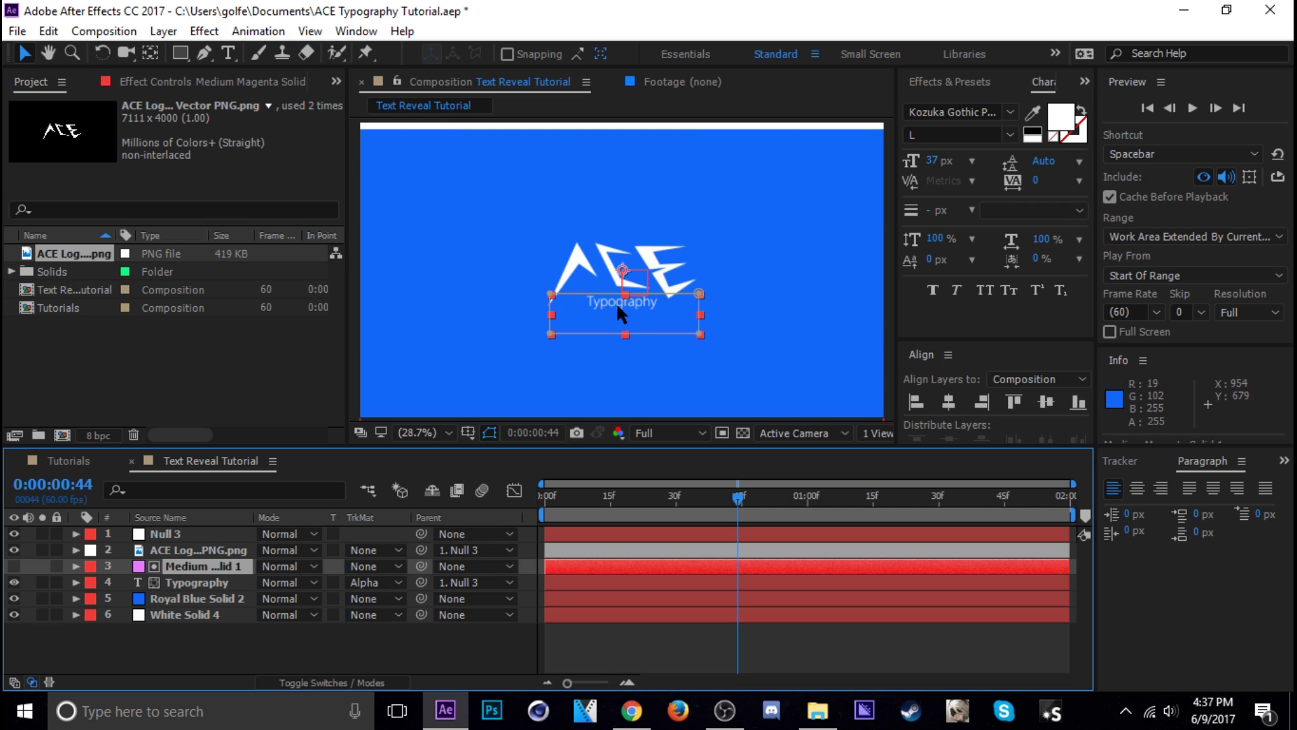
scroll(598, 335, up, 1)
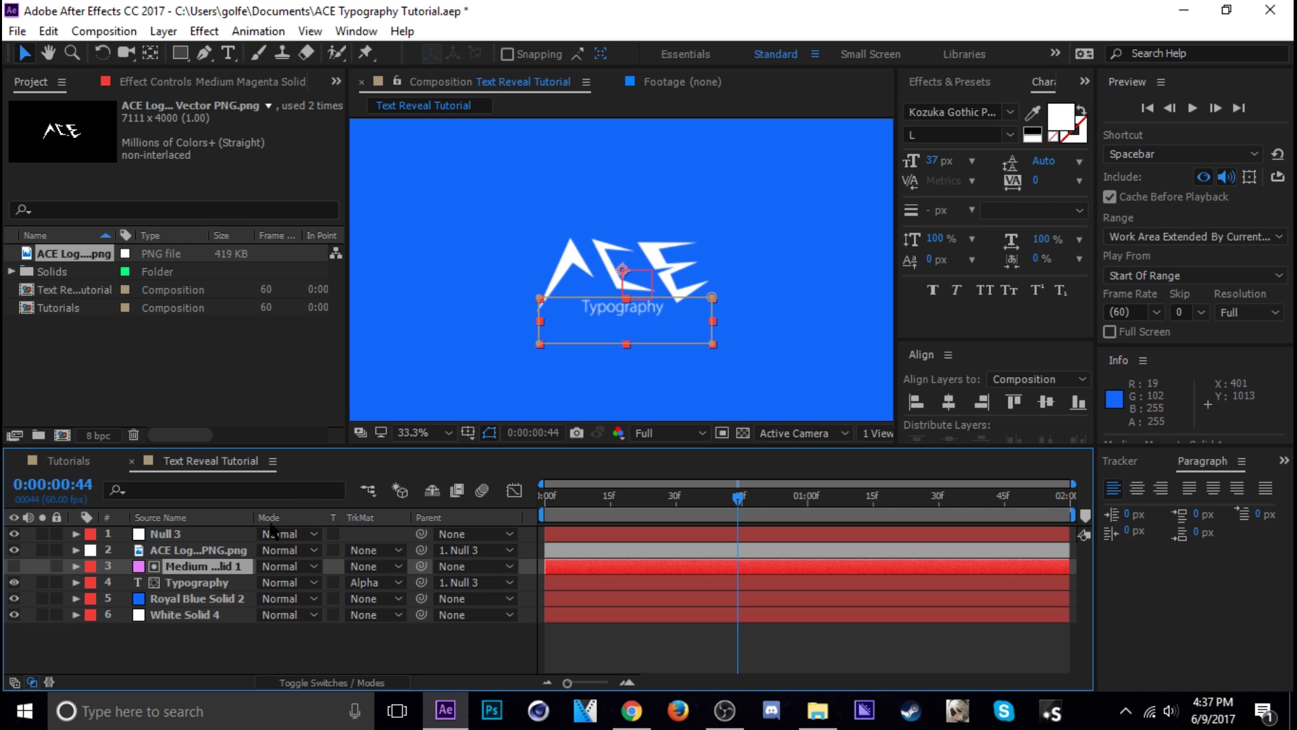
click(216, 586)
scroll(628, 367, up, 3)
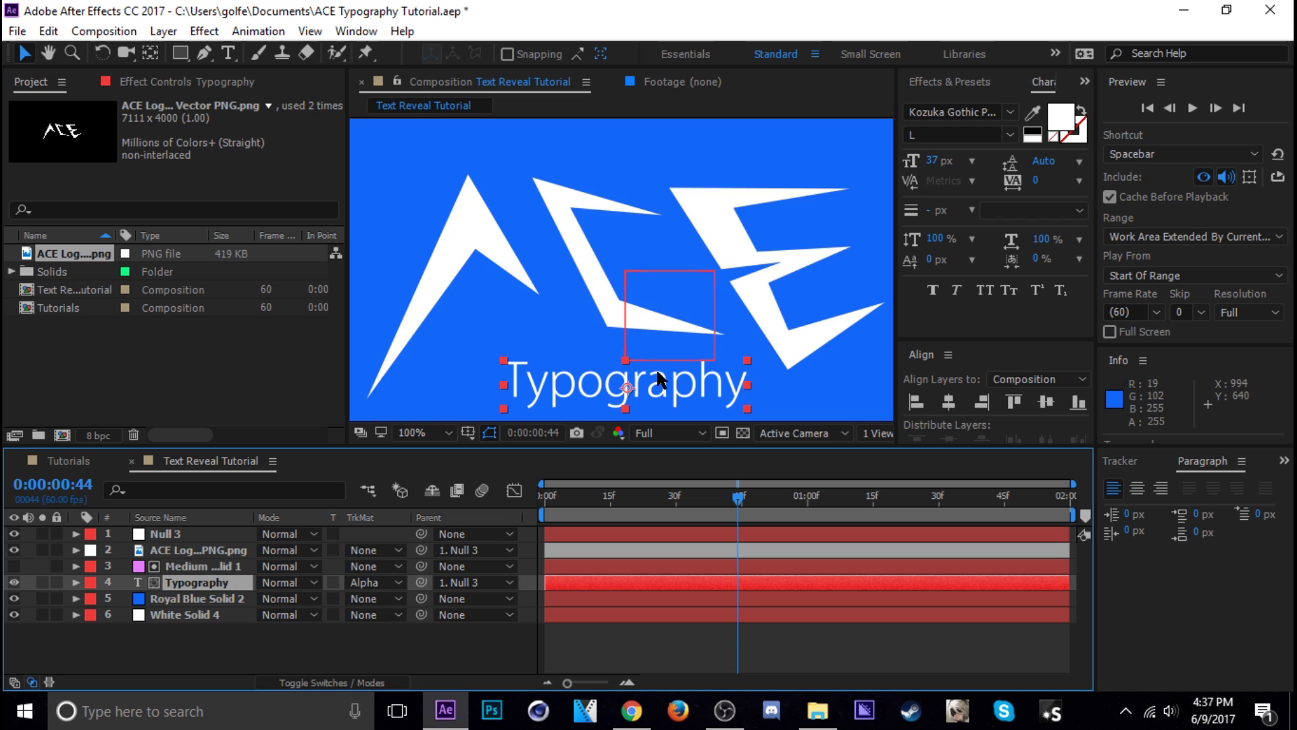
scroll(661, 365, down, 2)
mouse_move(664, 327)
mouse_down()
mouse_move(653, 280)
mouse_move(686, 323)
mouse_up()
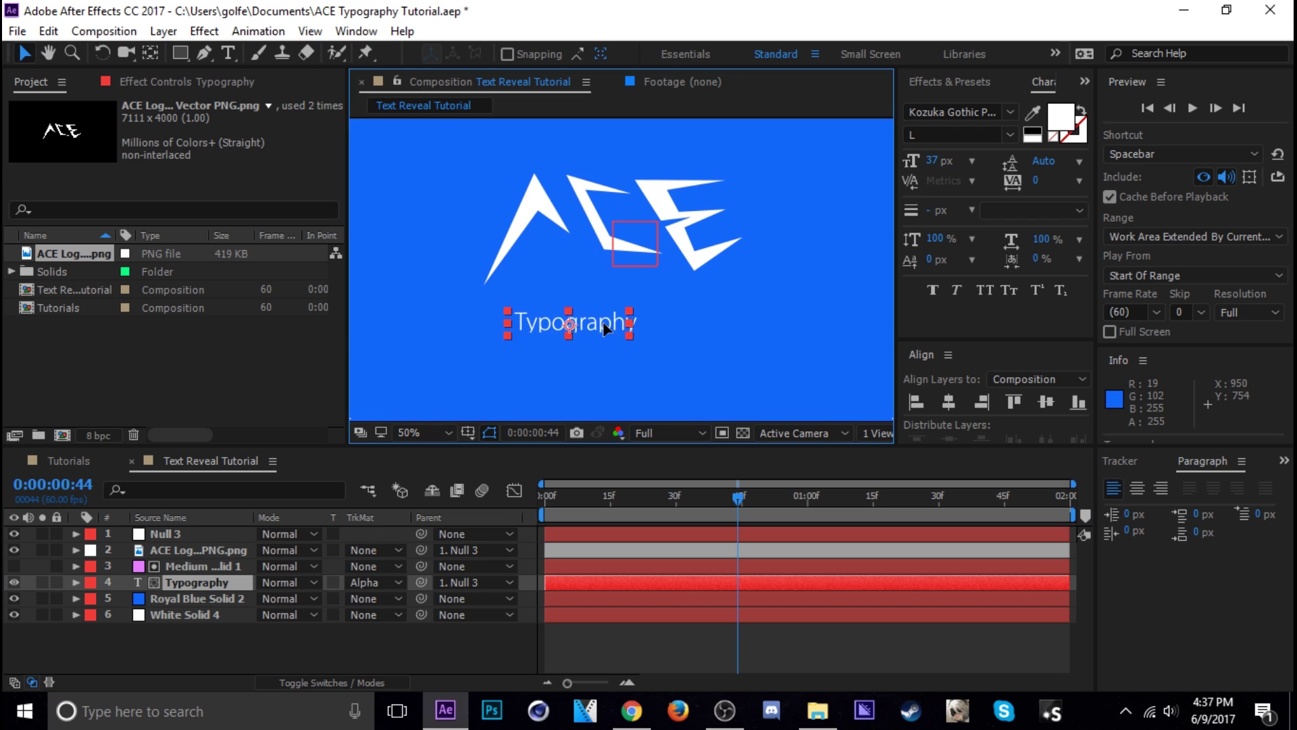
drag(603, 321, 652, 275)
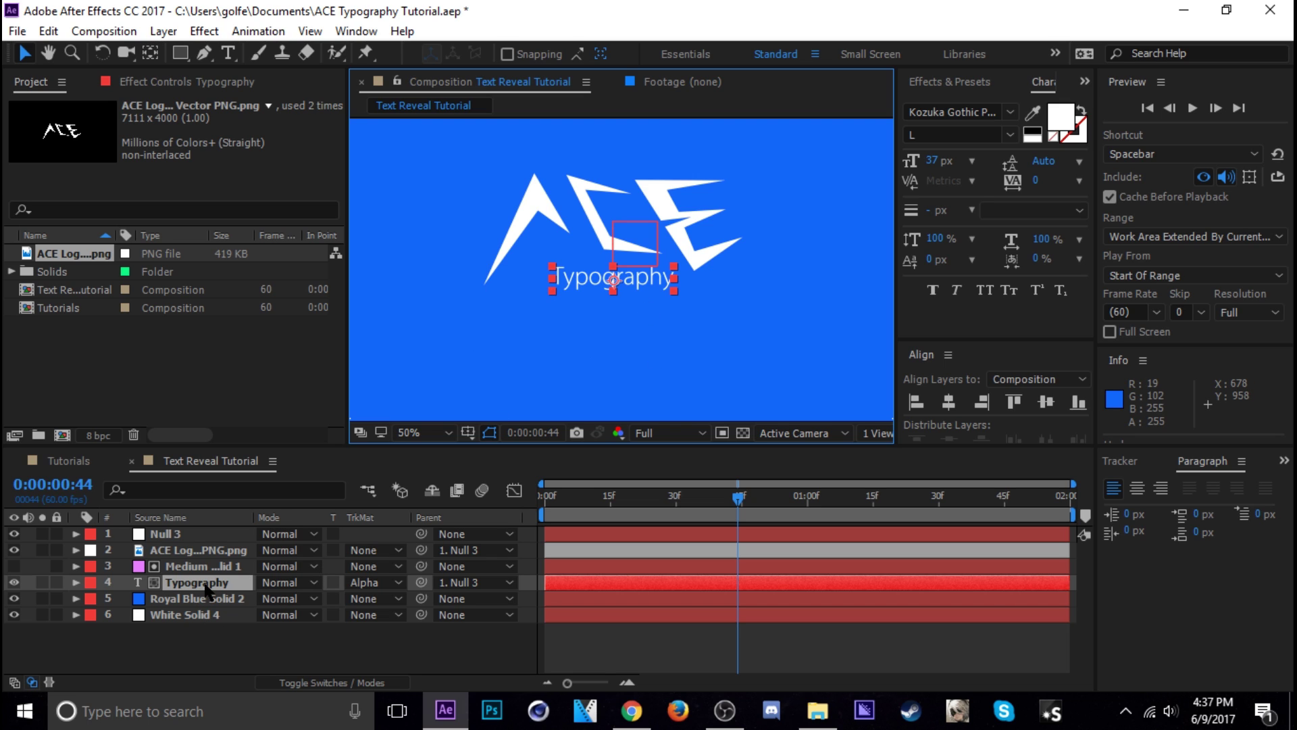
Separate Typography's Position dimensions and keyframe Y Position from 54.8 at 0:00:00:44 to 130.8 at about 0:00:01:10
key(p)
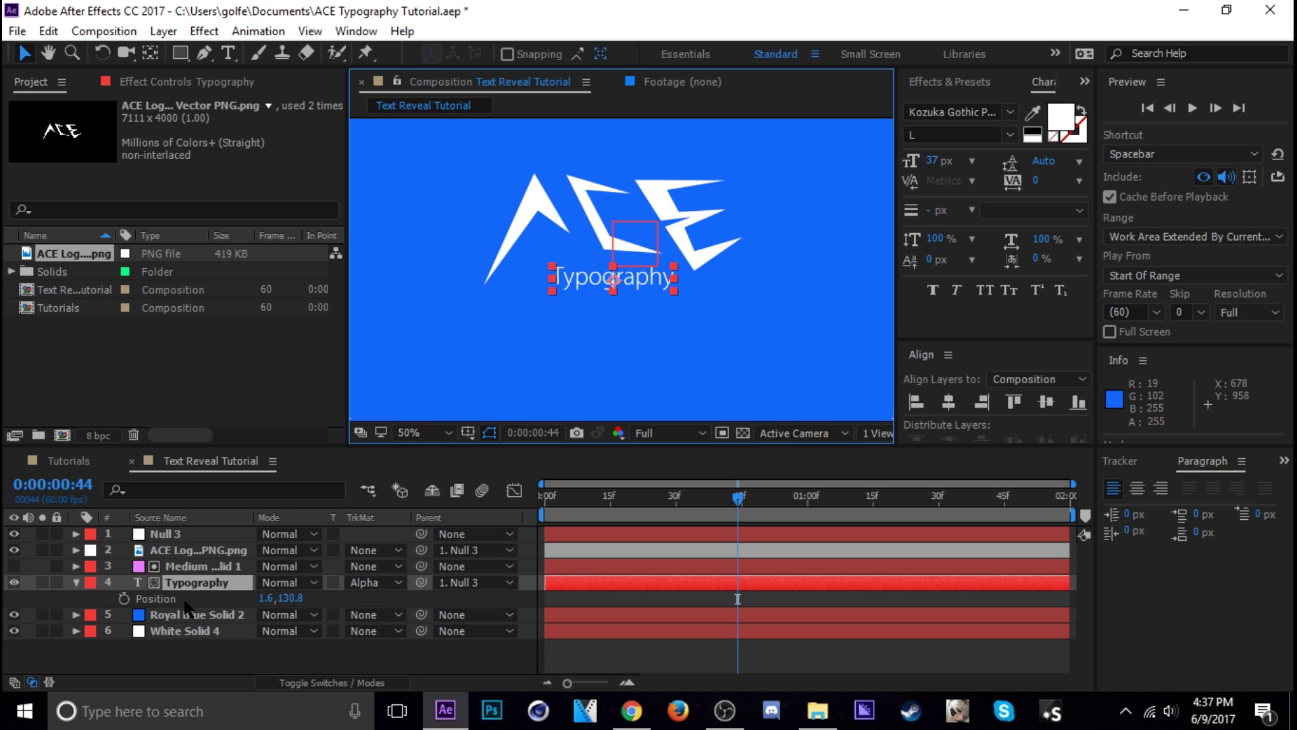
right_click(186, 600)
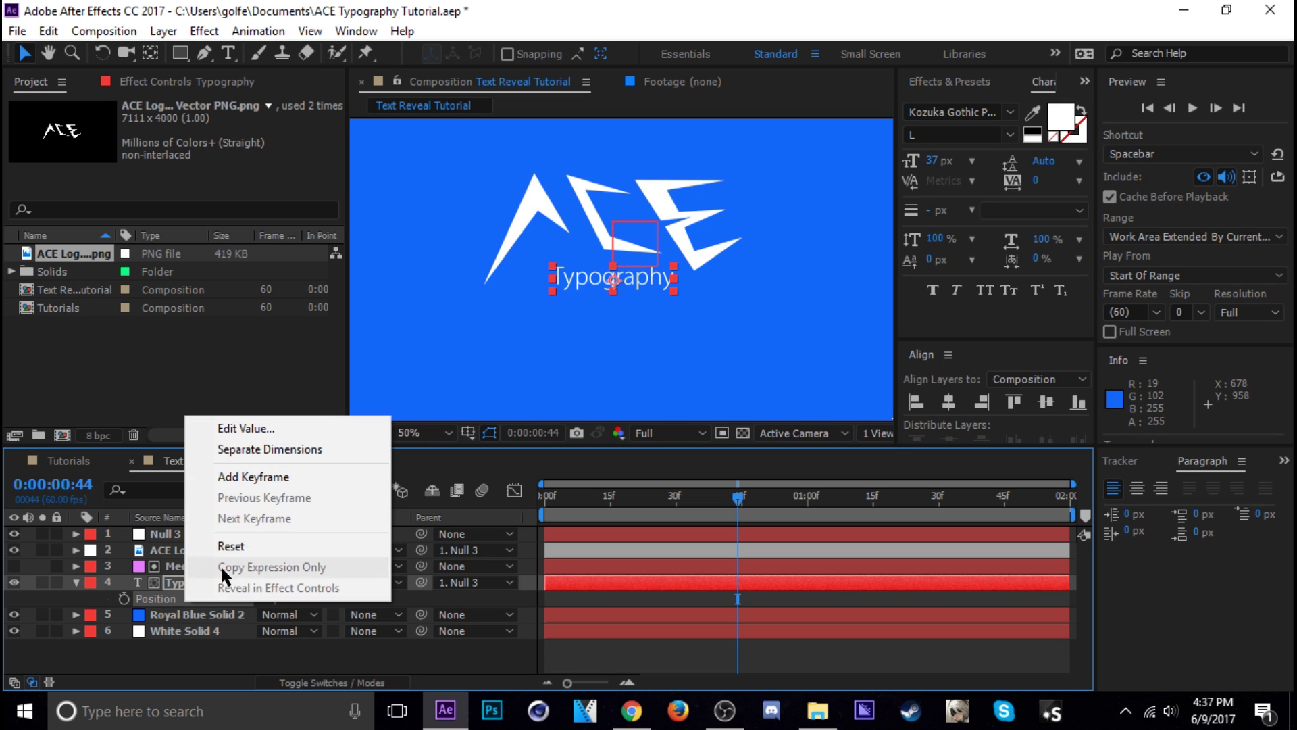
click(256, 449)
click(124, 614)
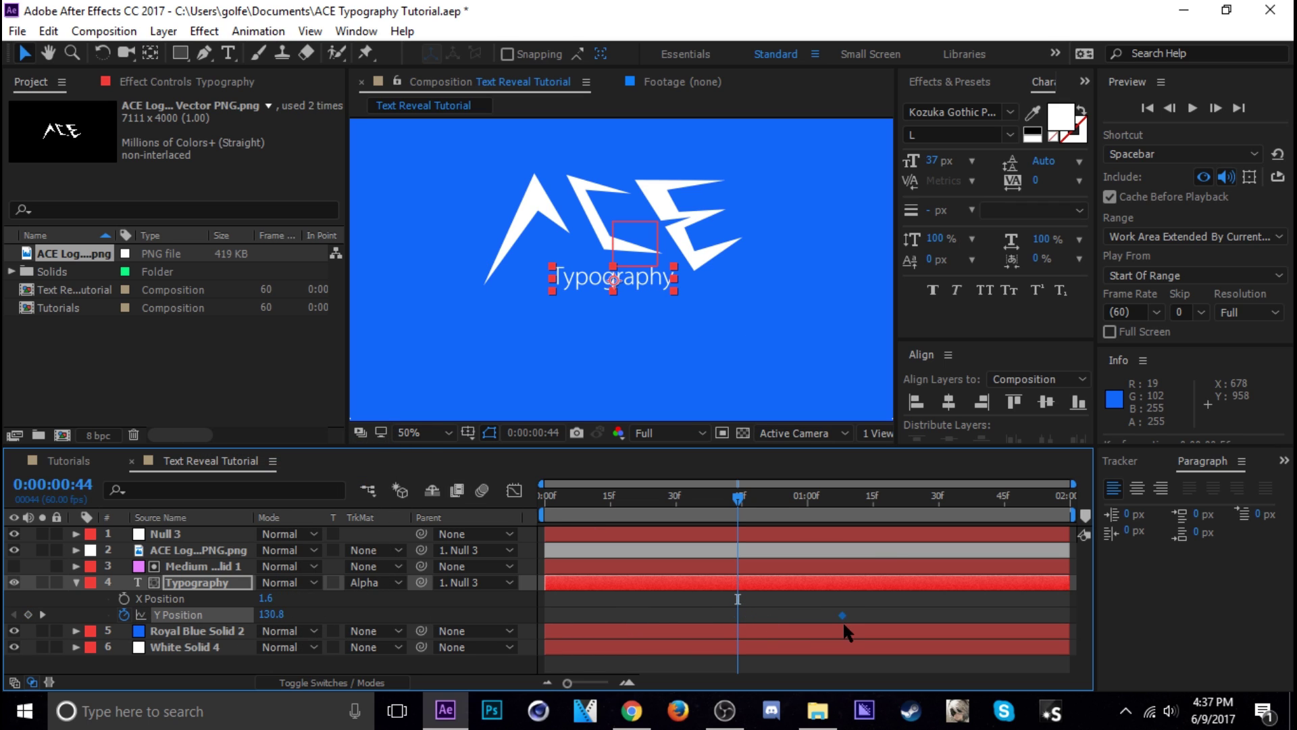
drag(267, 614, 199, 622)
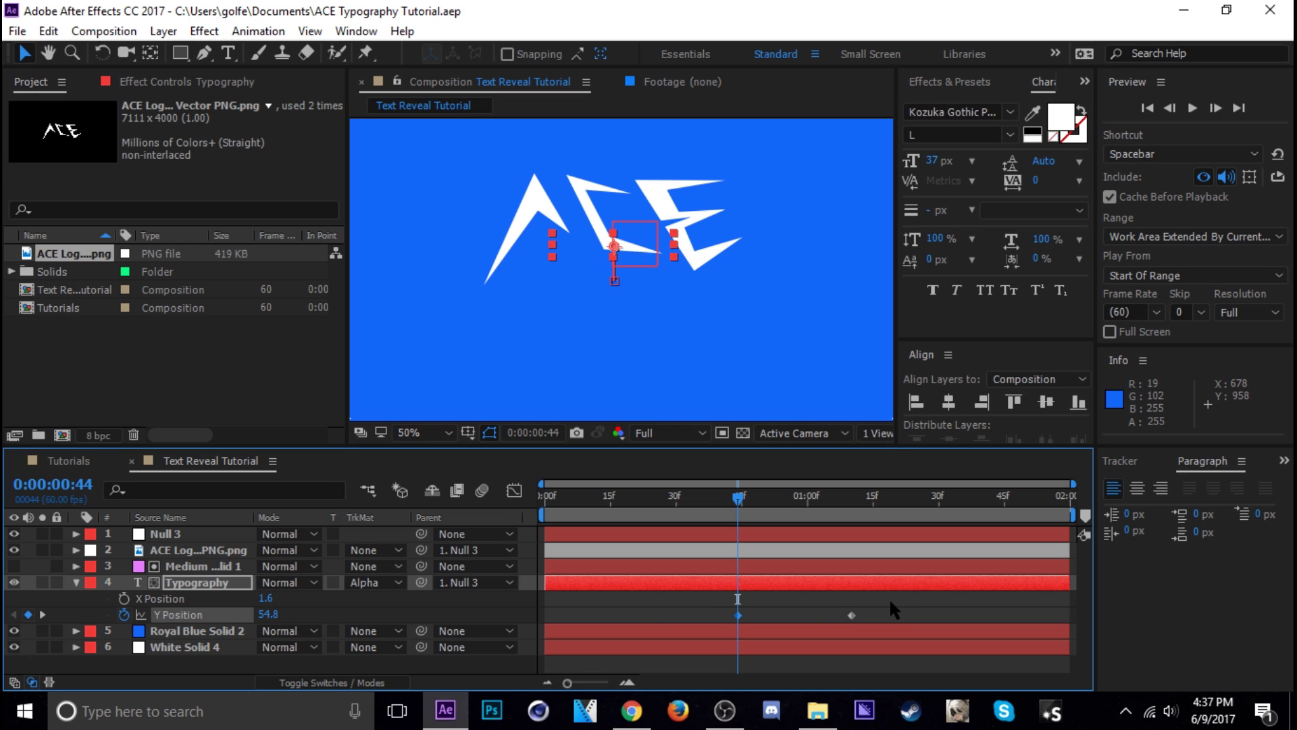
Apply Easy Ease to both Y Position keyframes and reshape the value curve for a fast start and slow finish
drag(900, 597, 678, 614)
key(F9)
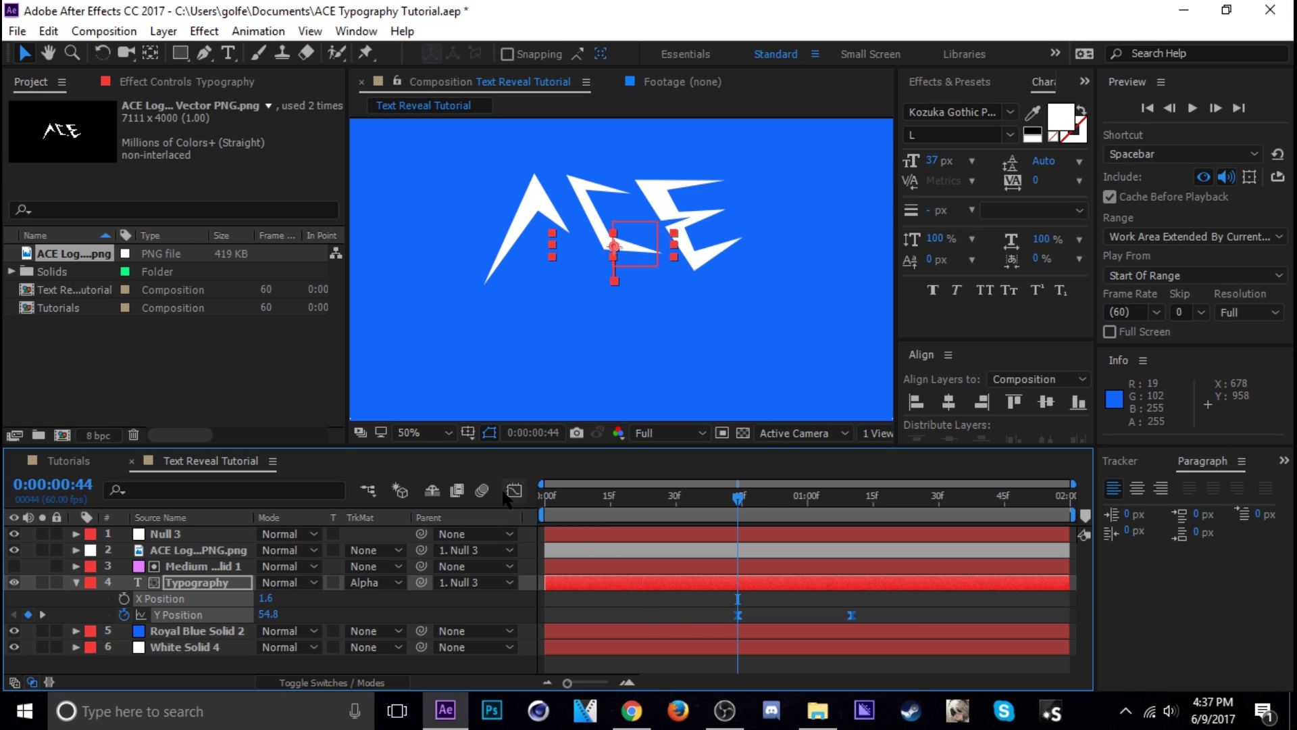
key(shift+F3)
click(738, 594)
drag(776, 595, 714, 544)
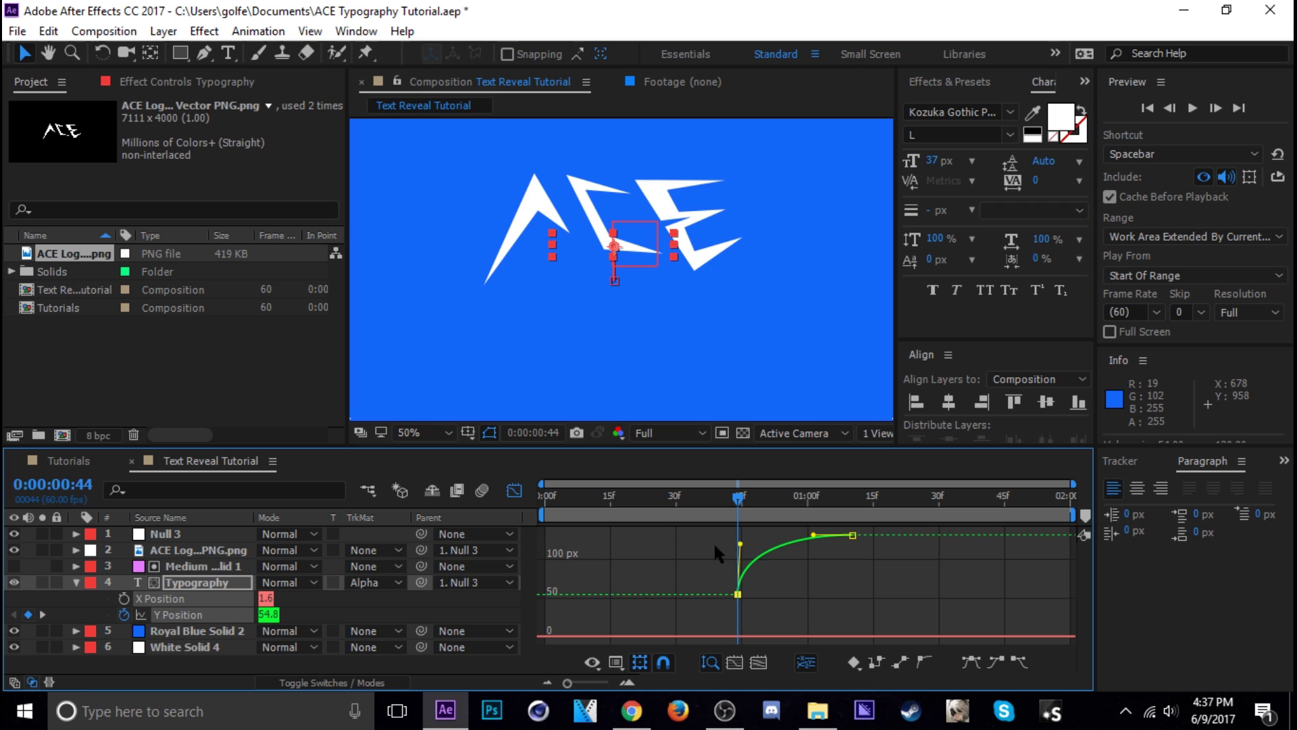
click(518, 494)
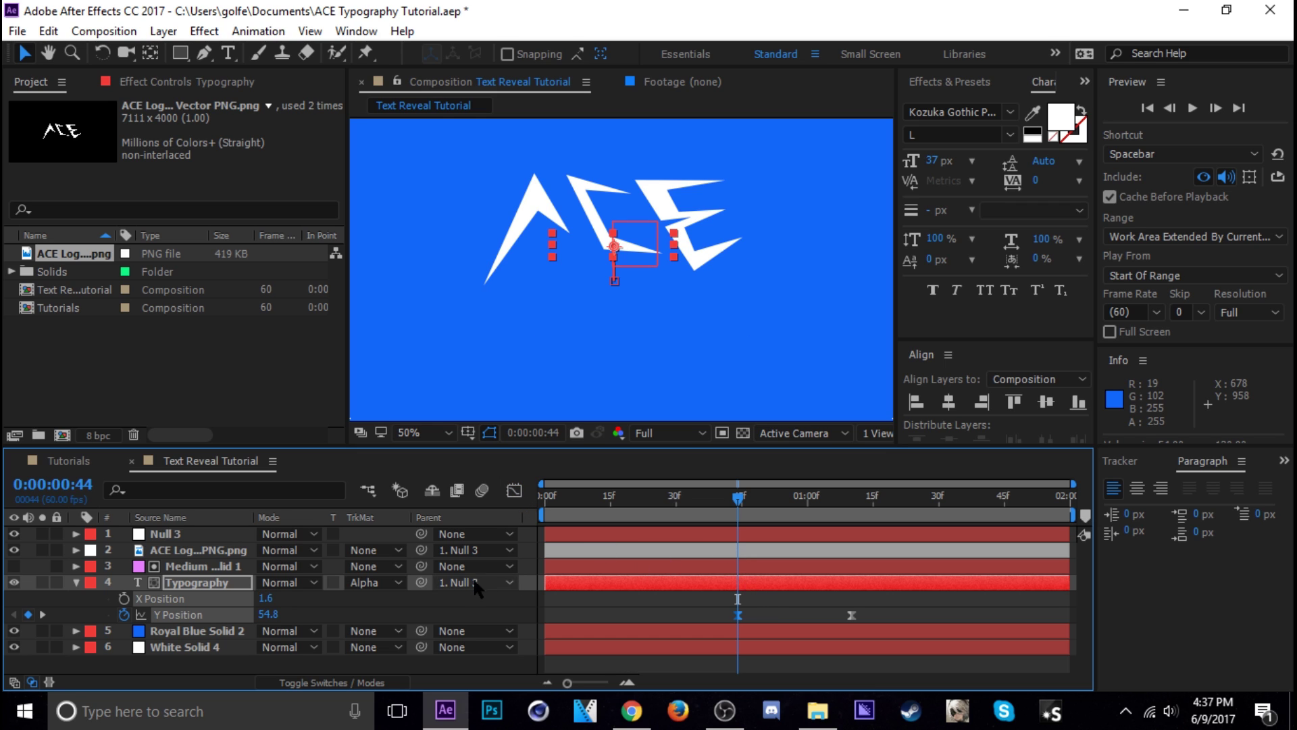
click(76, 582)
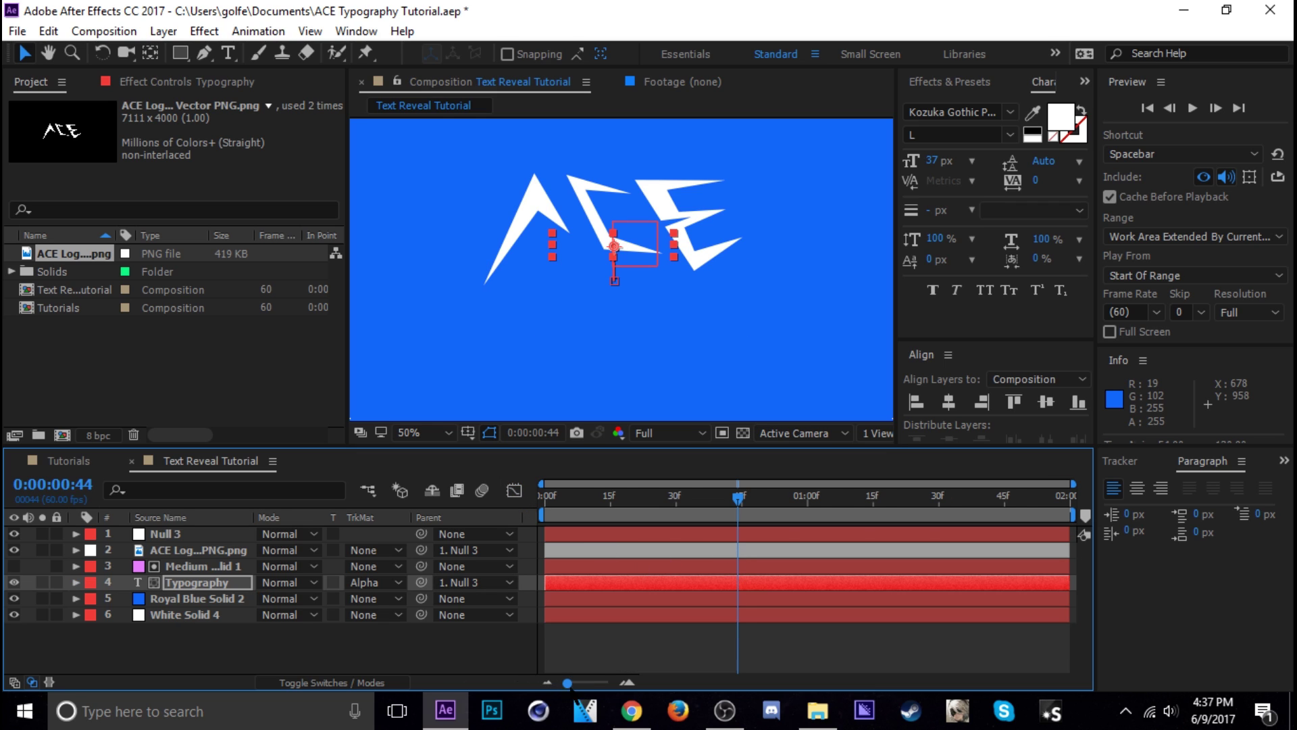
Fit the composition in the viewer, reveal the Typography keyframes, and preview the text reveal from an earlier frame
click(448, 433)
click(442, 110)
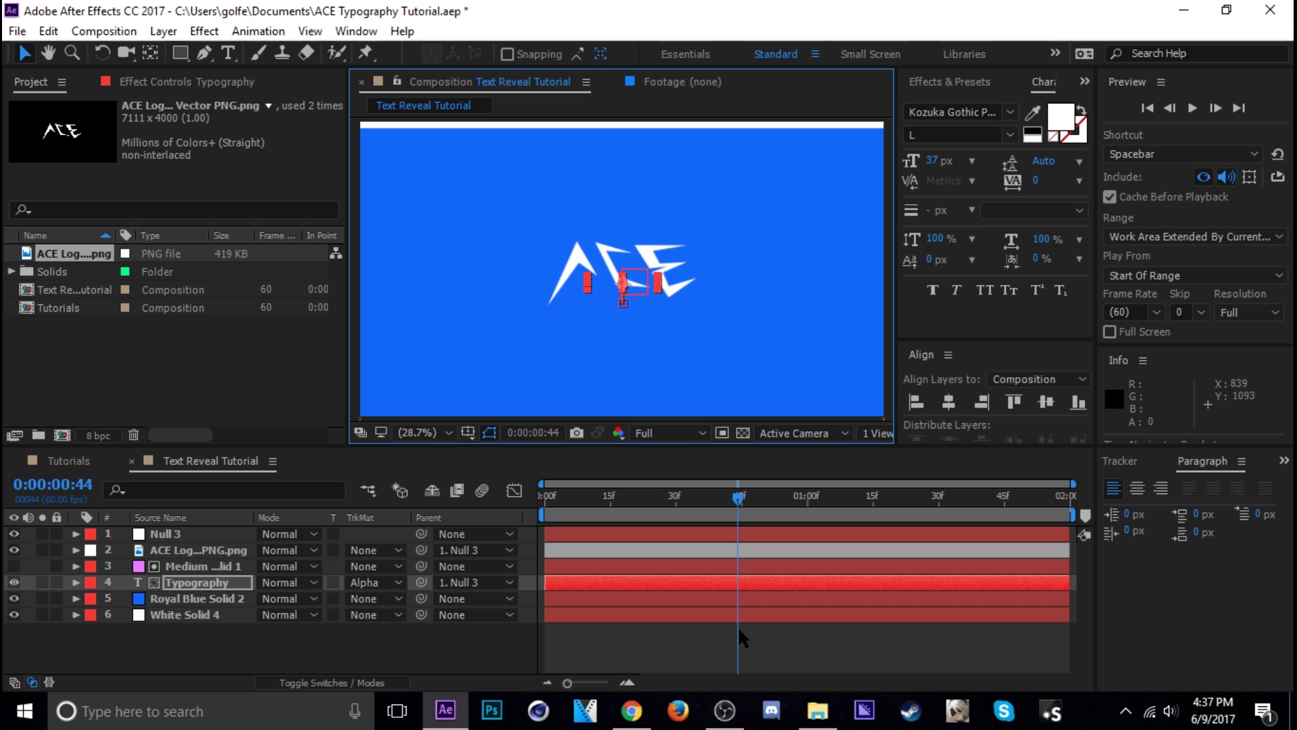
key(u)
drag(738, 498, 605, 503)
key(space)
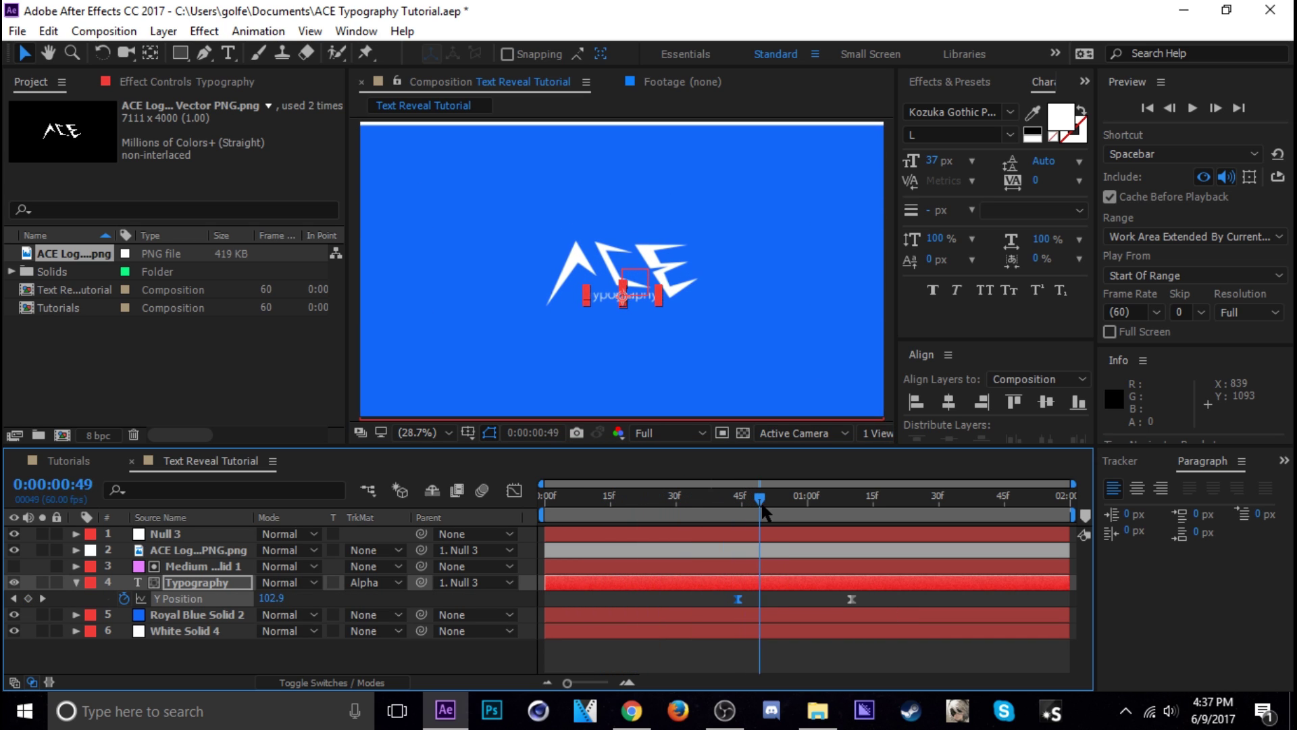
Retime Typography's Y Position keyframes to run from about 0:00:00:39 to 0:00:01:20, and show their value curve
drag(851, 598, 917, 599)
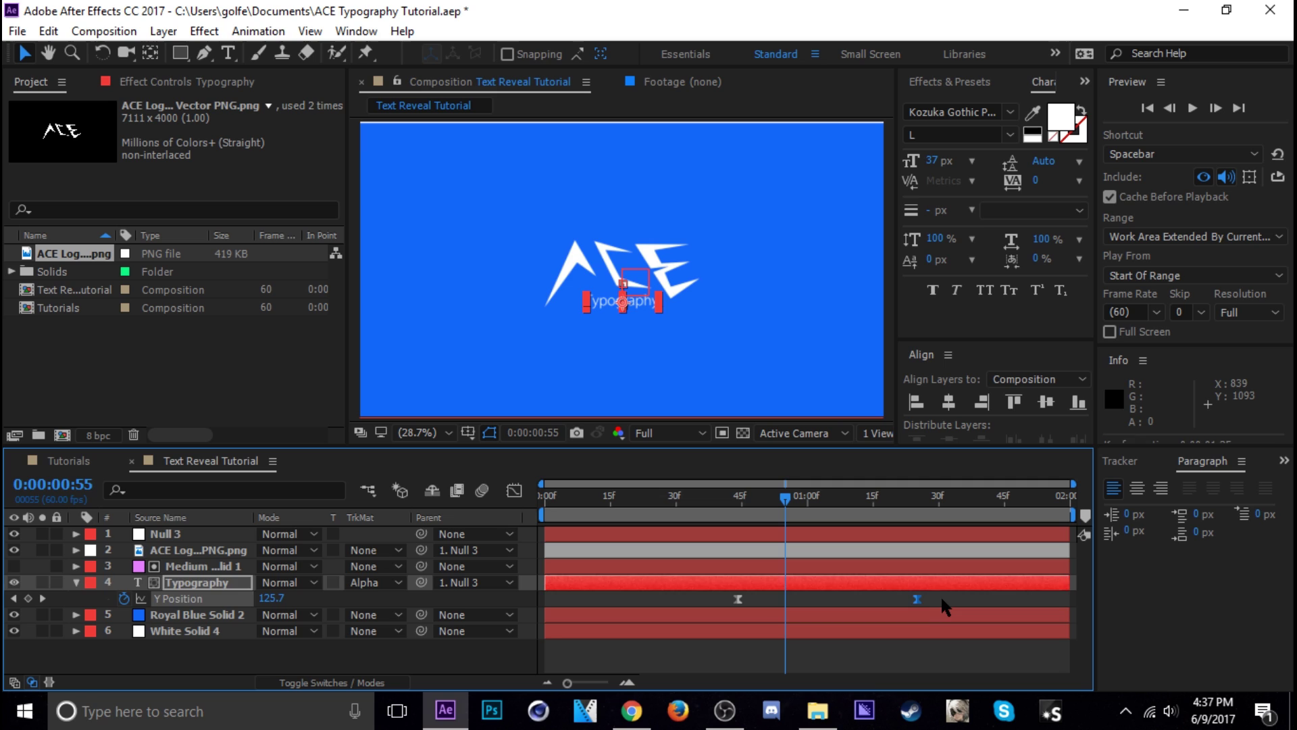
mouse_move(748, 599)
mouse_down()
mouse_move(915, 595)
mouse_move(739, 599)
mouse_up()
click(513, 490)
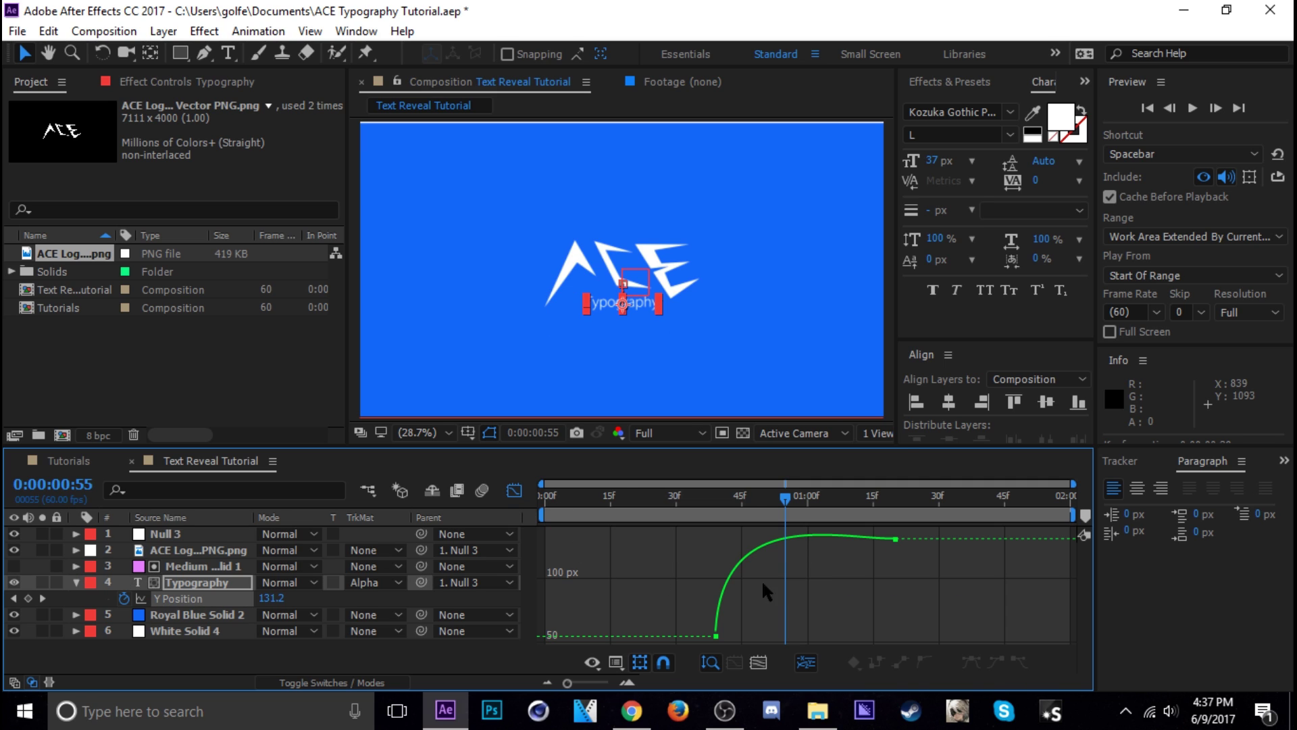
Adjust the ease handles on Typography's Y Position curve so it rises quickly and settles smoothly without overshooting
click(884, 538)
drag(720, 532, 716, 579)
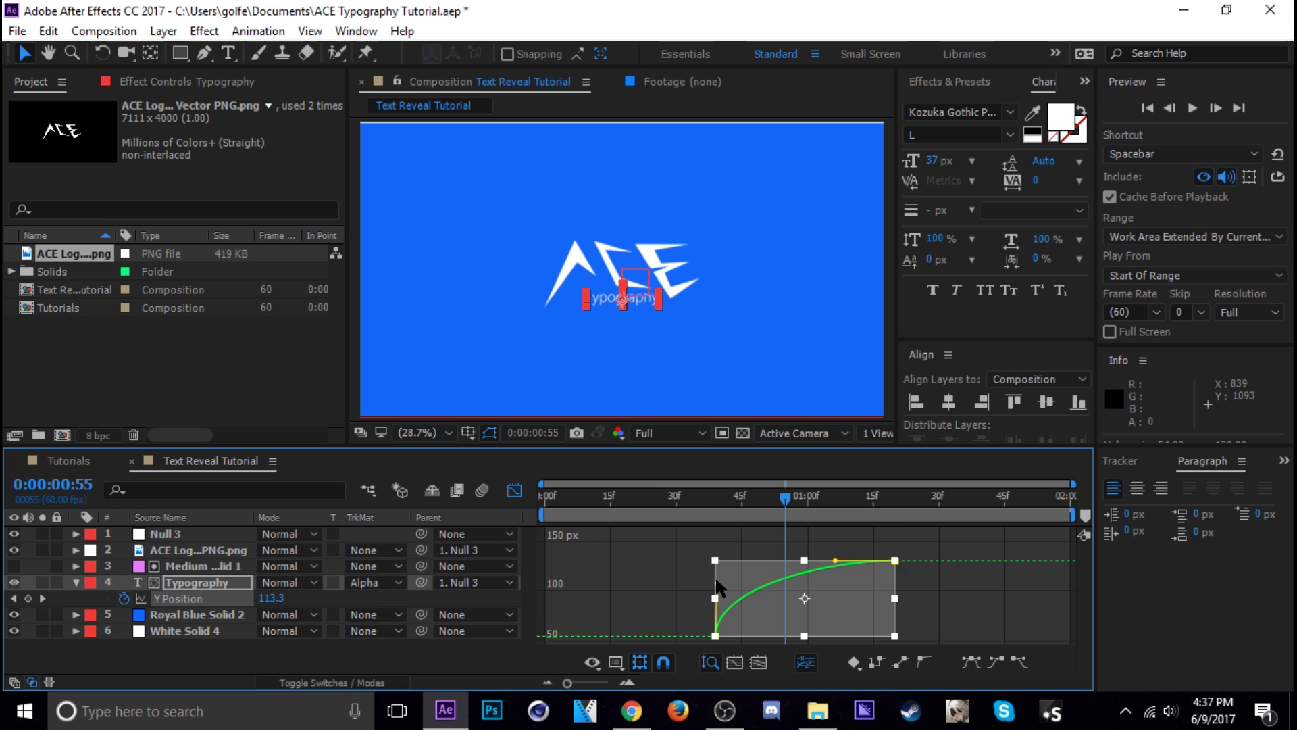
click(845, 555)
drag(740, 503, 721, 501)
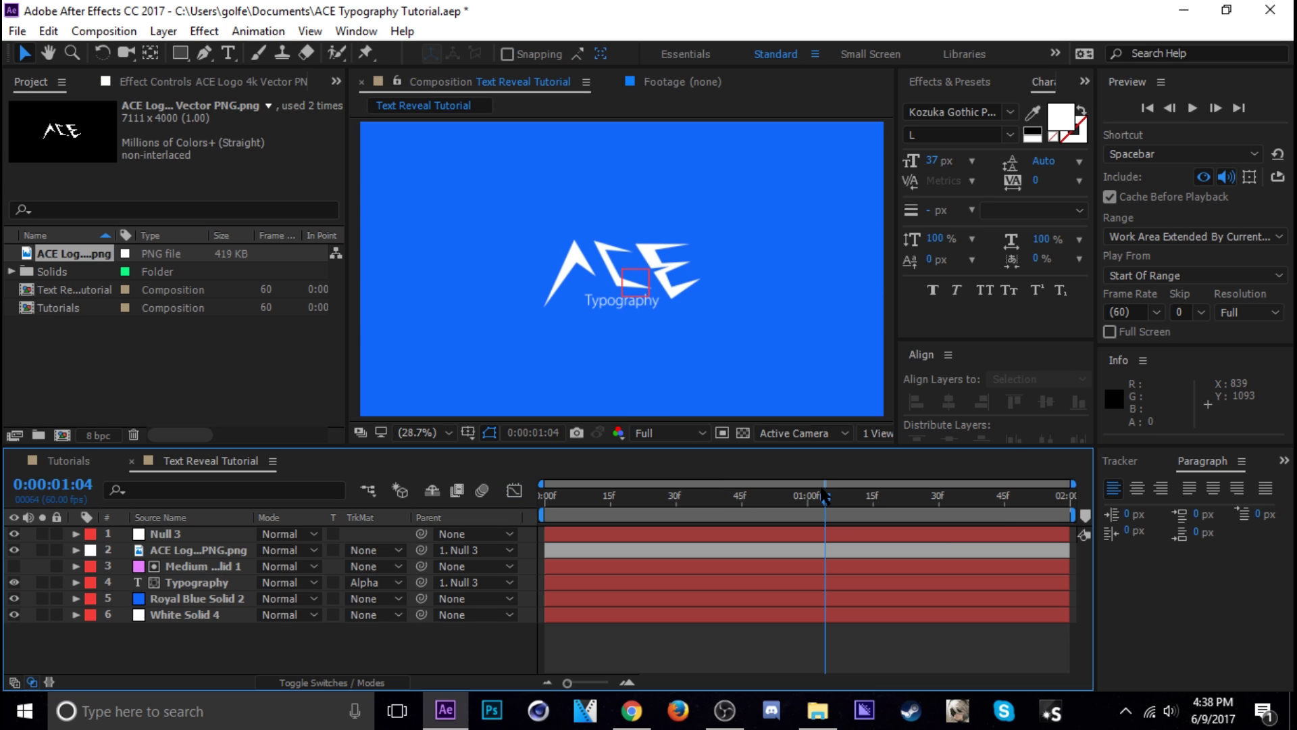
Reveal the ACE logo layer's Scale and keyframe it at 22% on the last frame, 0:00:01:59
drag(825, 505, 1084, 503)
click(225, 550)
key(s)
click(904, 500)
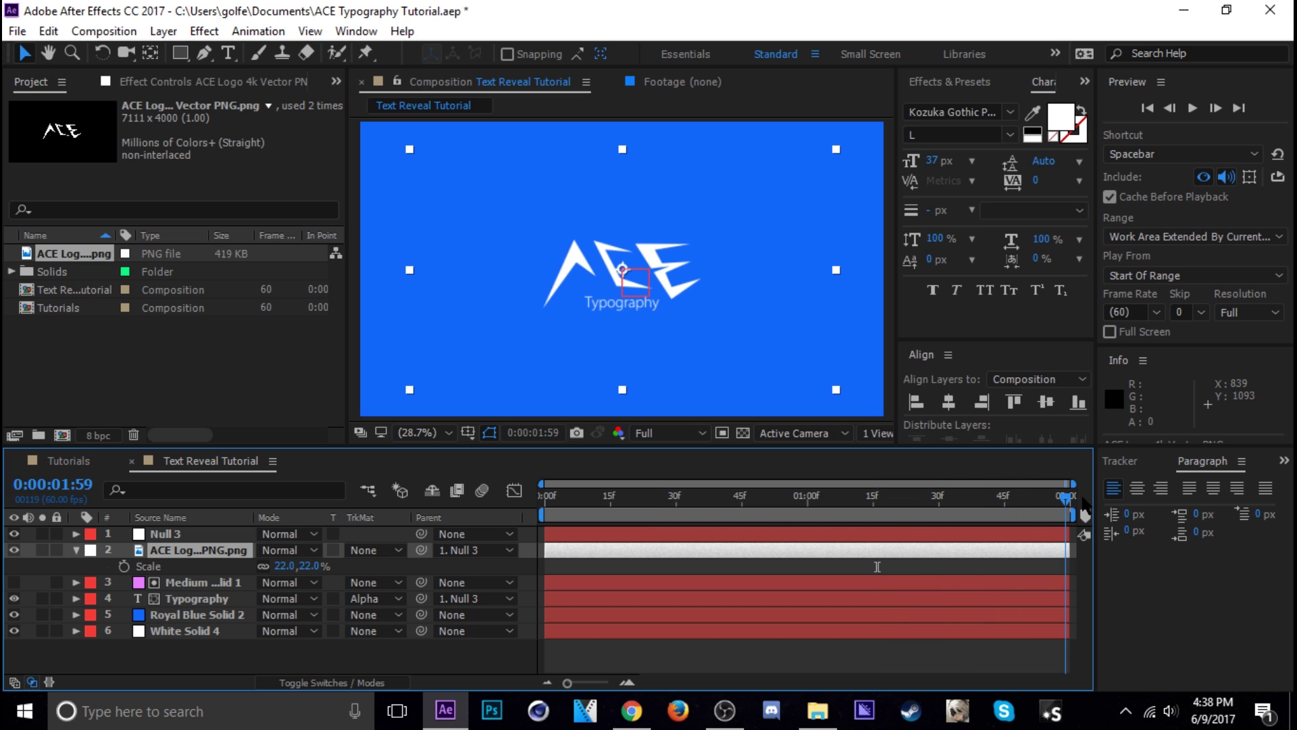
click(123, 566)
Keyframe the ACE logo layer's Scale at 15% at 0:00:00:11
drag(878, 506, 593, 509)
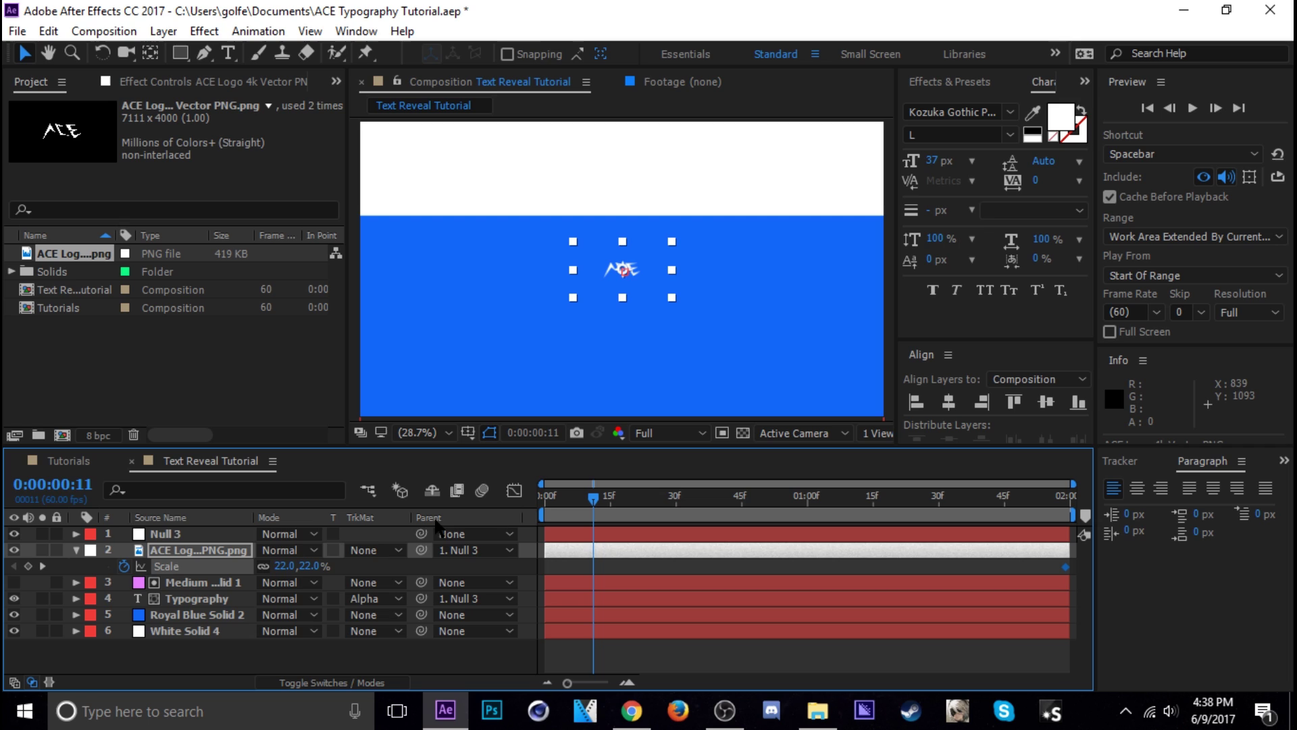
click(375, 565)
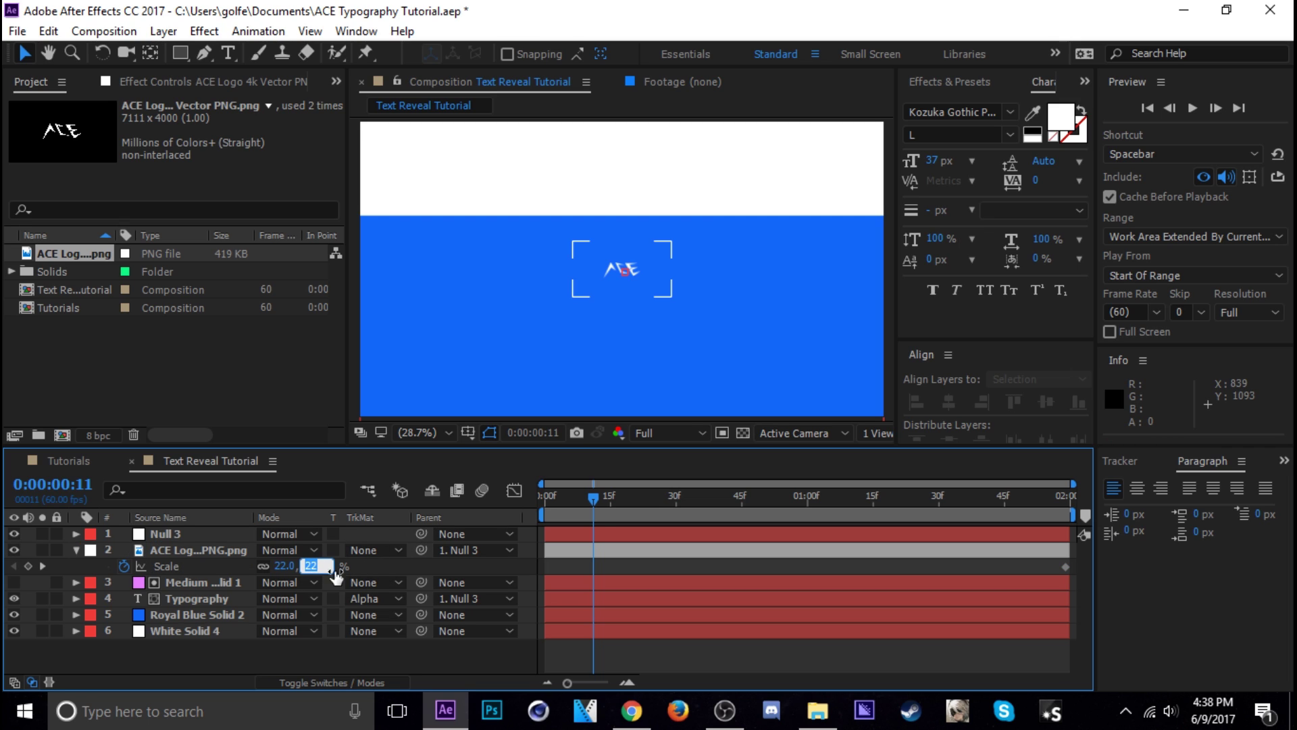
text(18)
key(Return)
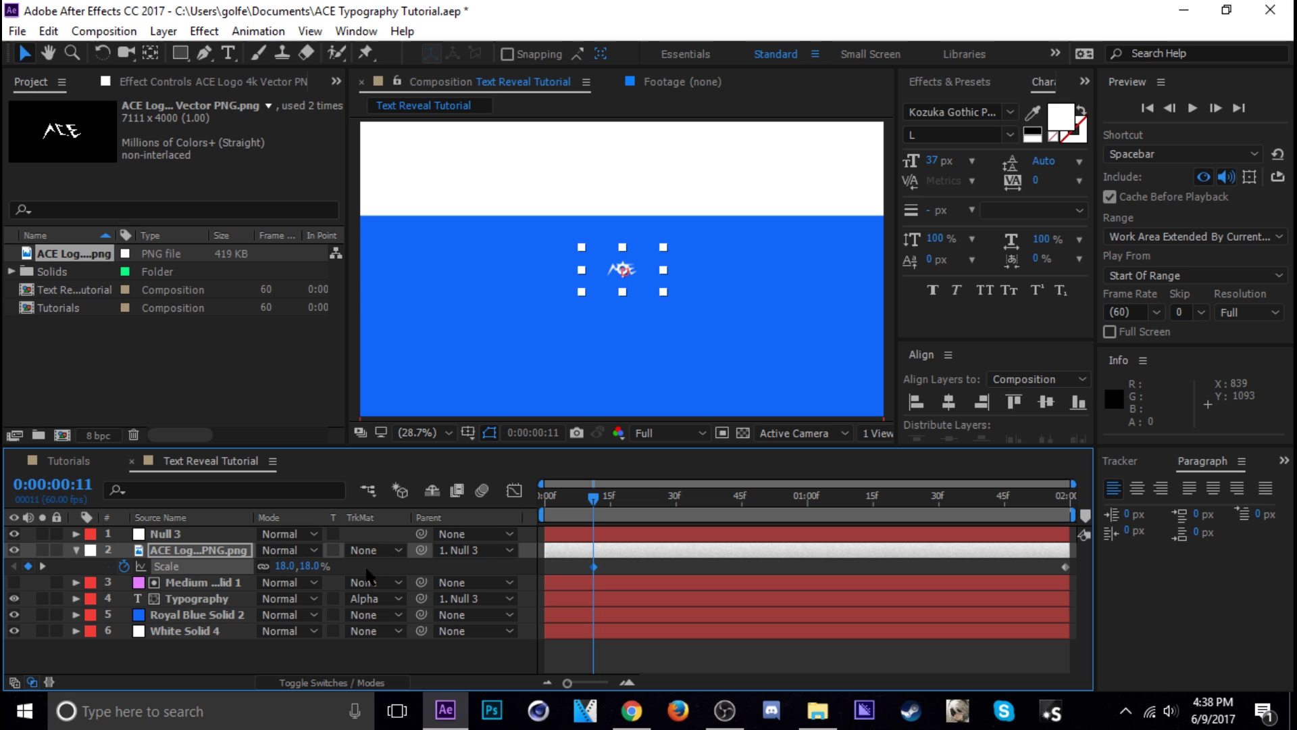
click(313, 558)
text(15)
key(Return)
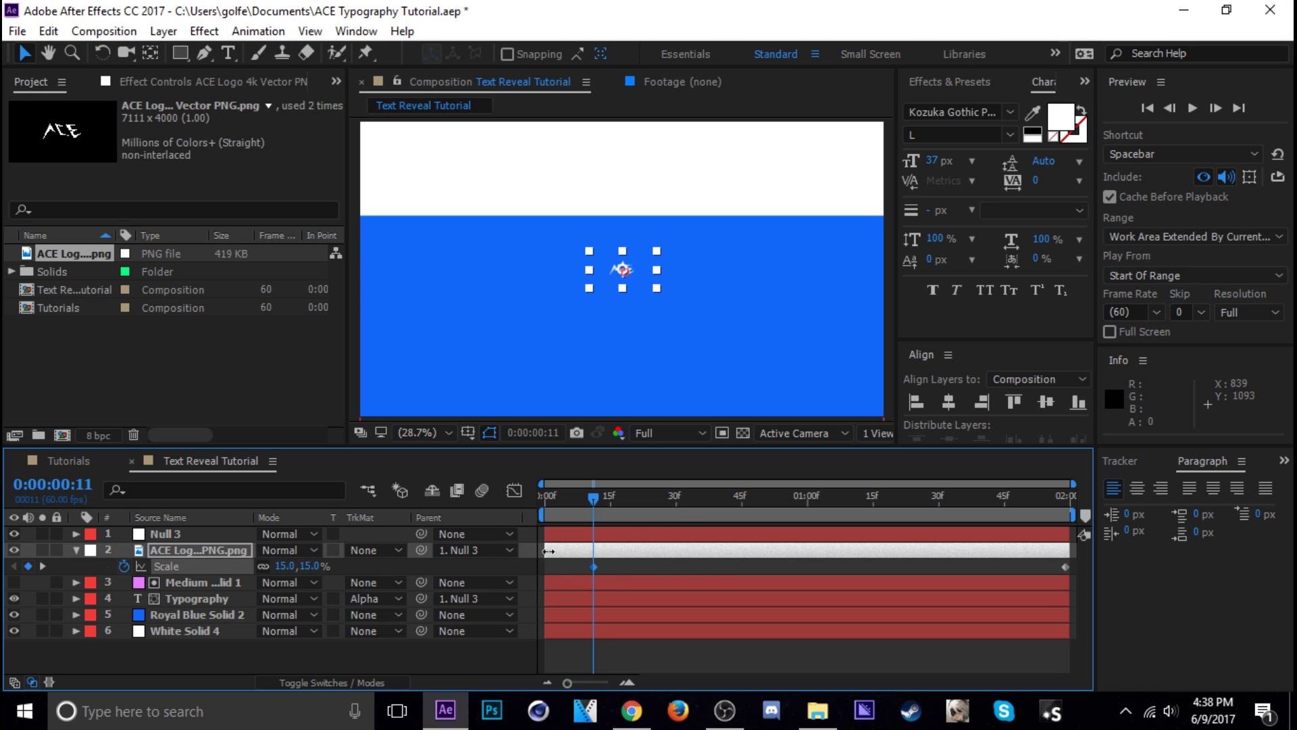
Apply Easy Ease to both logo Scale keyframes and reshape the value curve for a fast start and slow finish
drag(560, 574, 1099, 581)
click(514, 491)
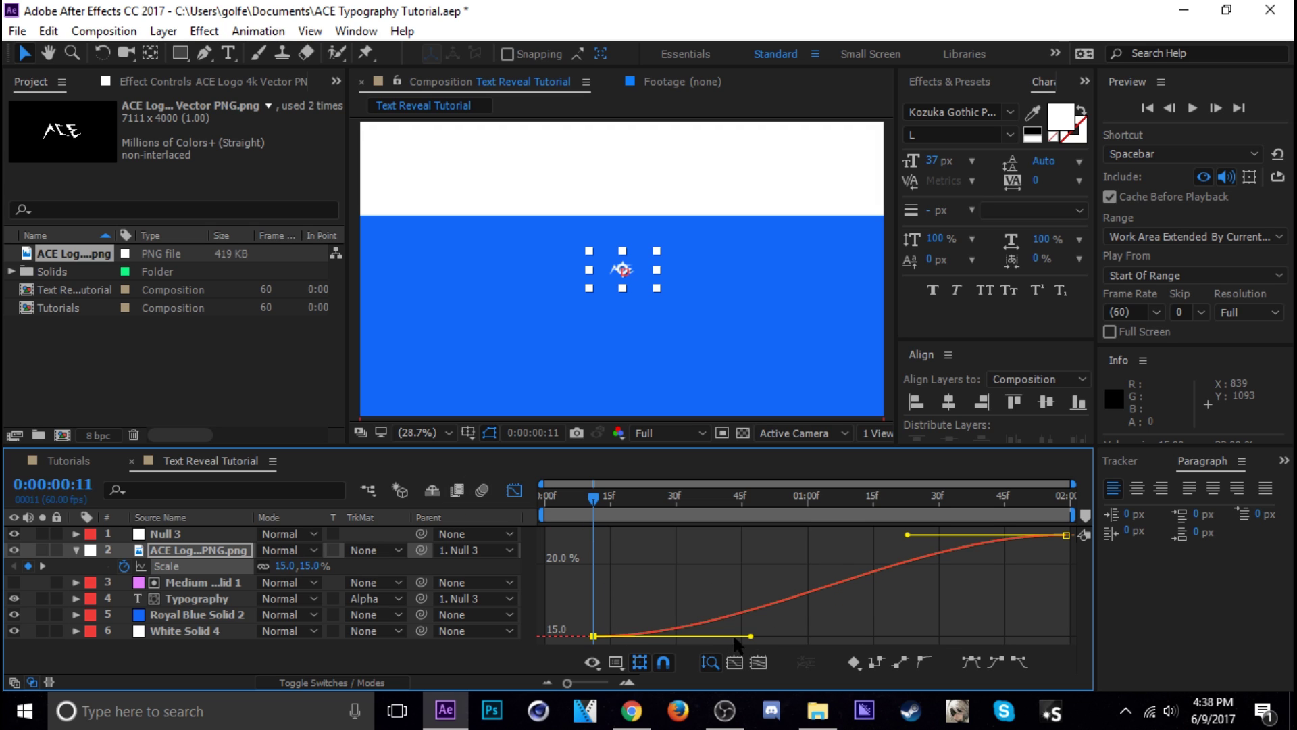
drag(751, 636, 595, 559)
click(514, 491)
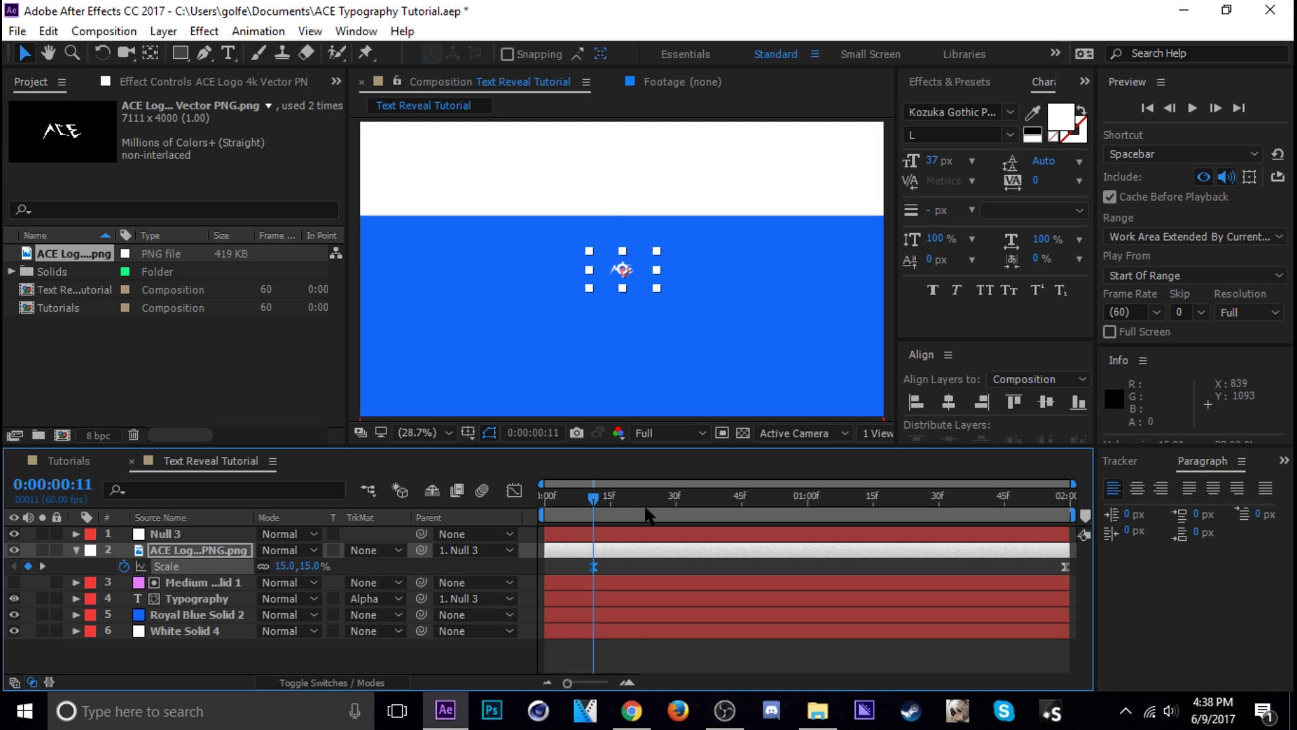
drag(645, 504, 703, 547)
click(514, 491)
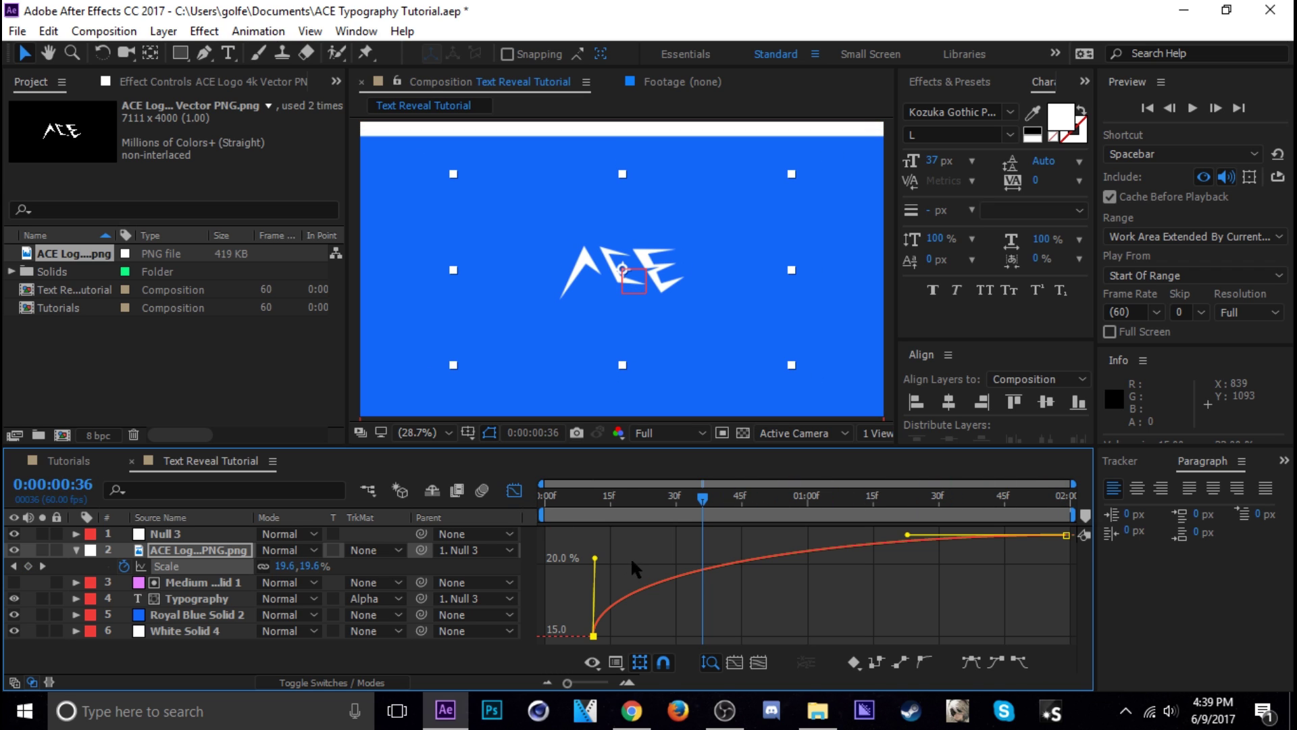
drag(593, 559, 597, 580)
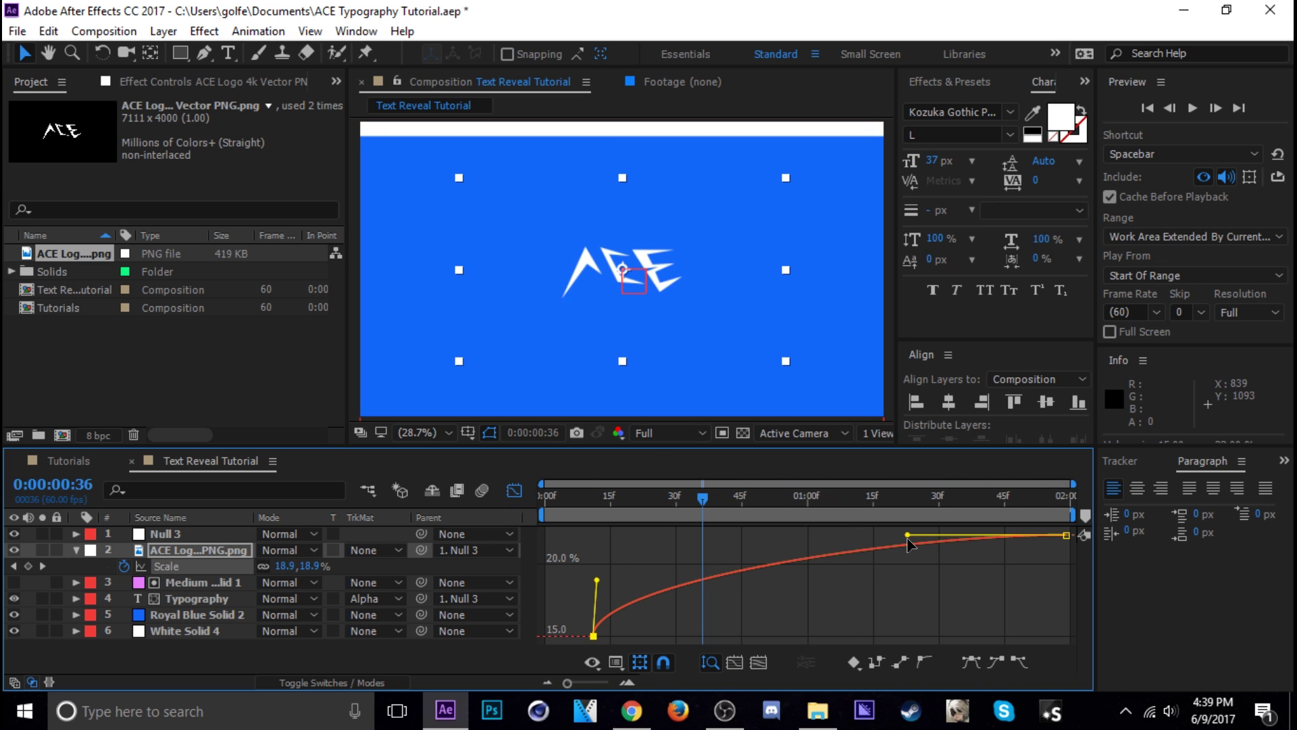
Preview the logo scaling together with the text reveal, collapse the logo layer's properties, and scrub through the animation
key(shift+F3)
key(space)
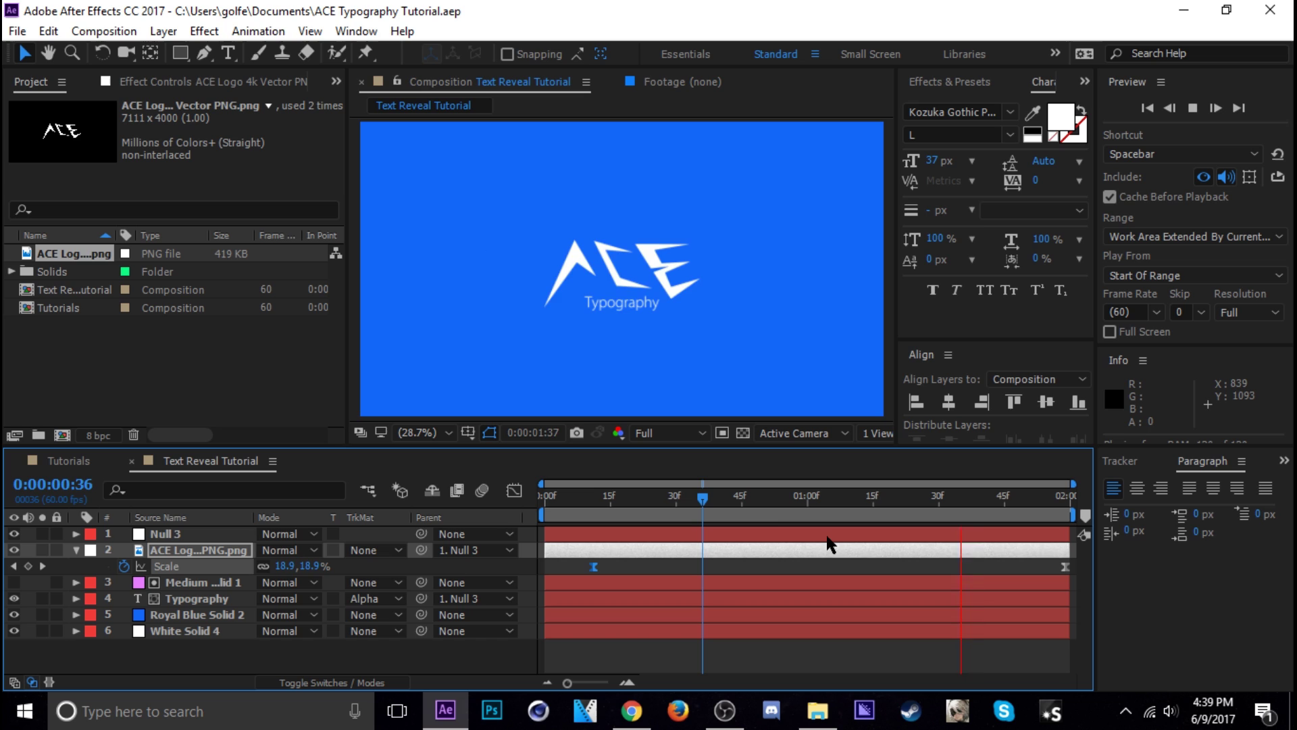
key(space)
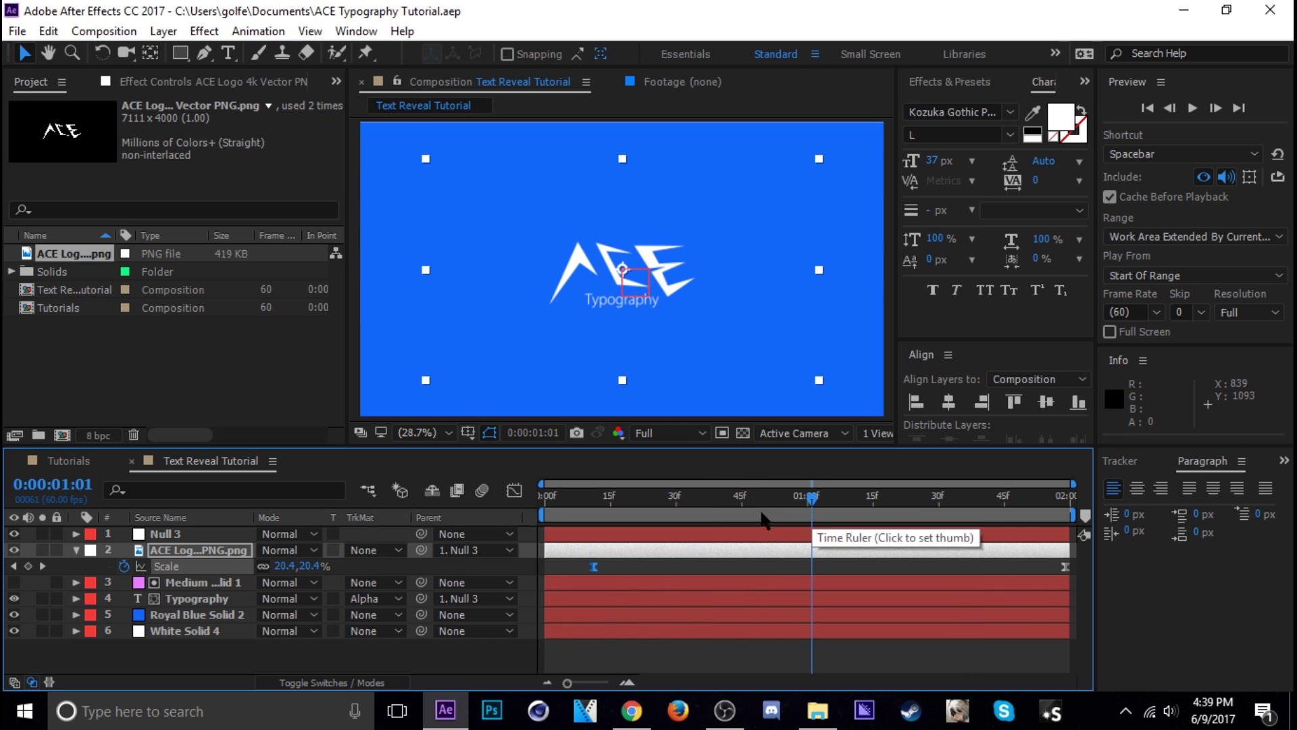
click(76, 550)
click(588, 635)
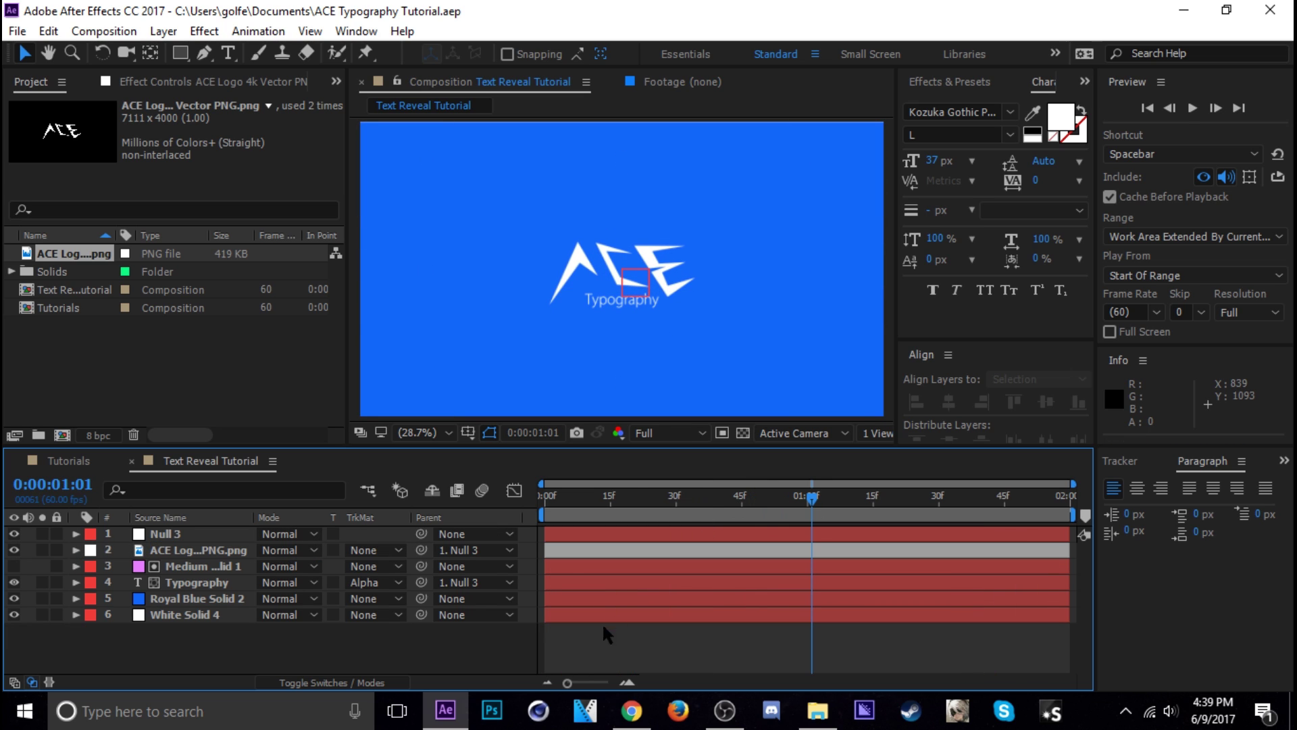
drag(687, 506, 611, 510)
key(space)
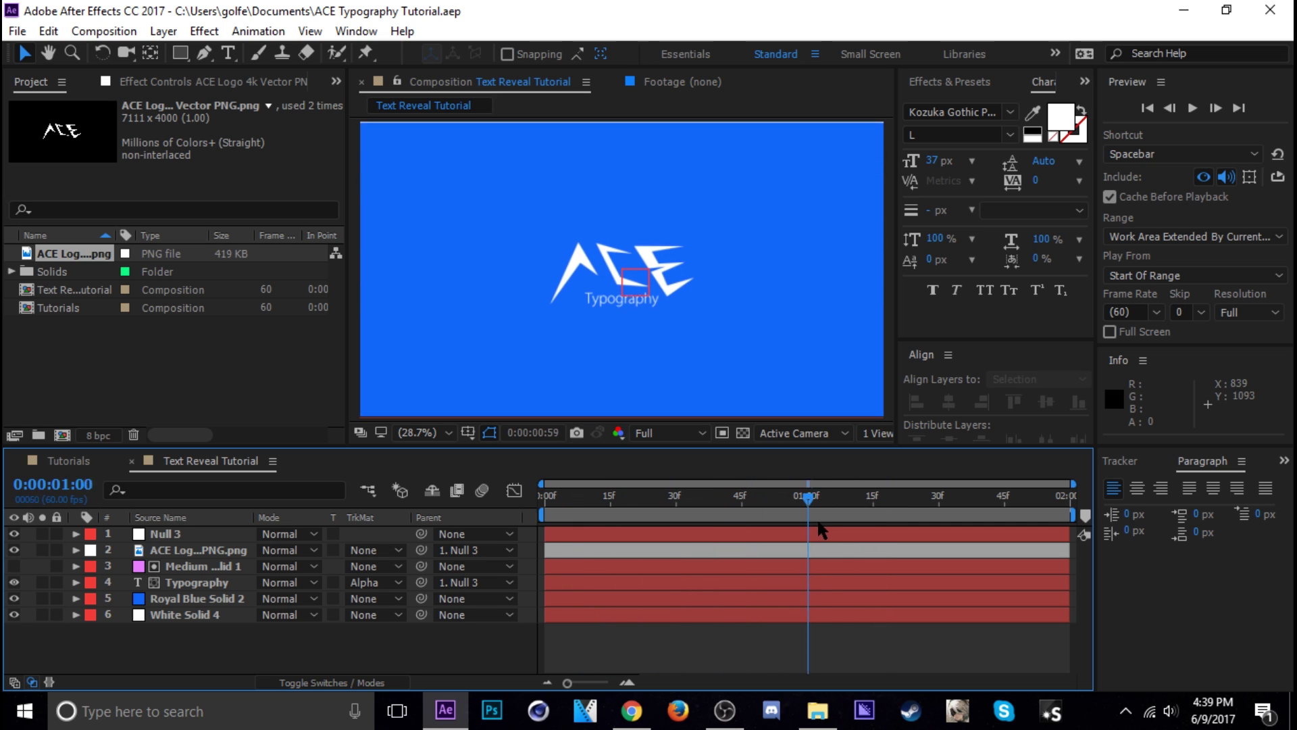
drag(879, 497, 832, 482)
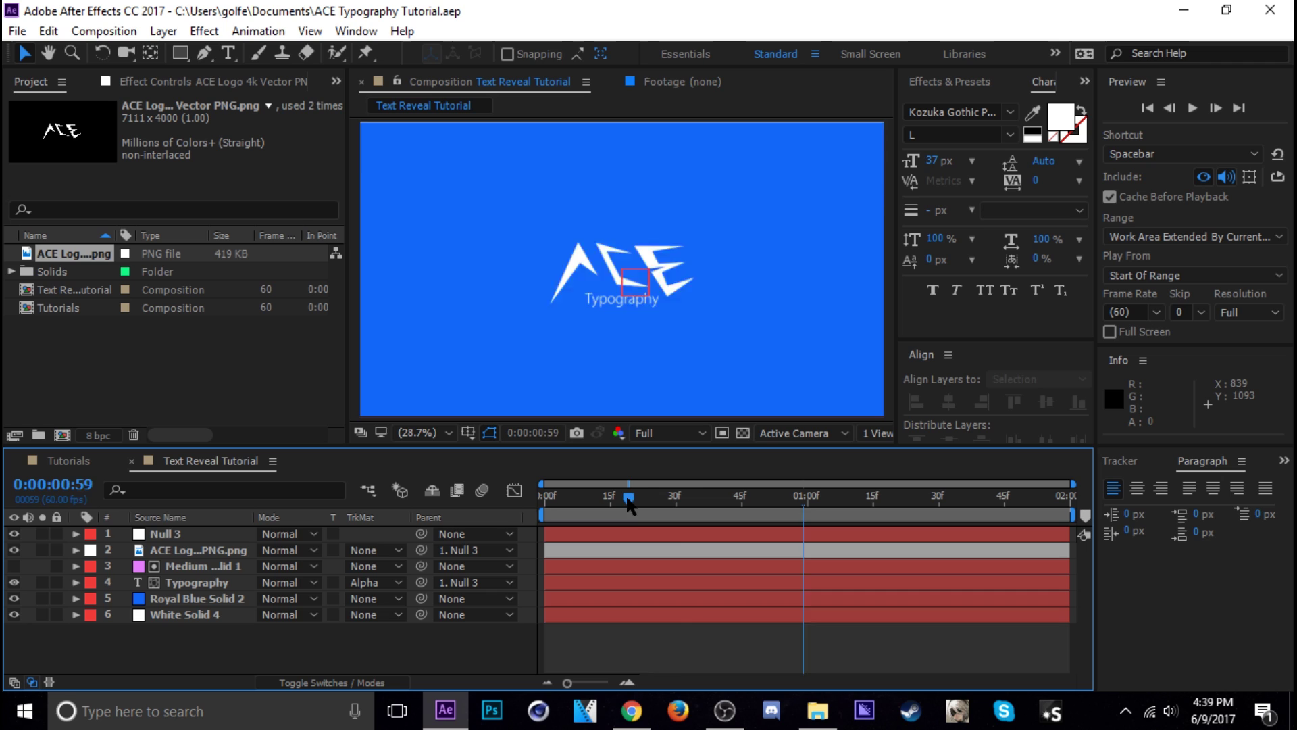
drag(628, 503, 886, 503)
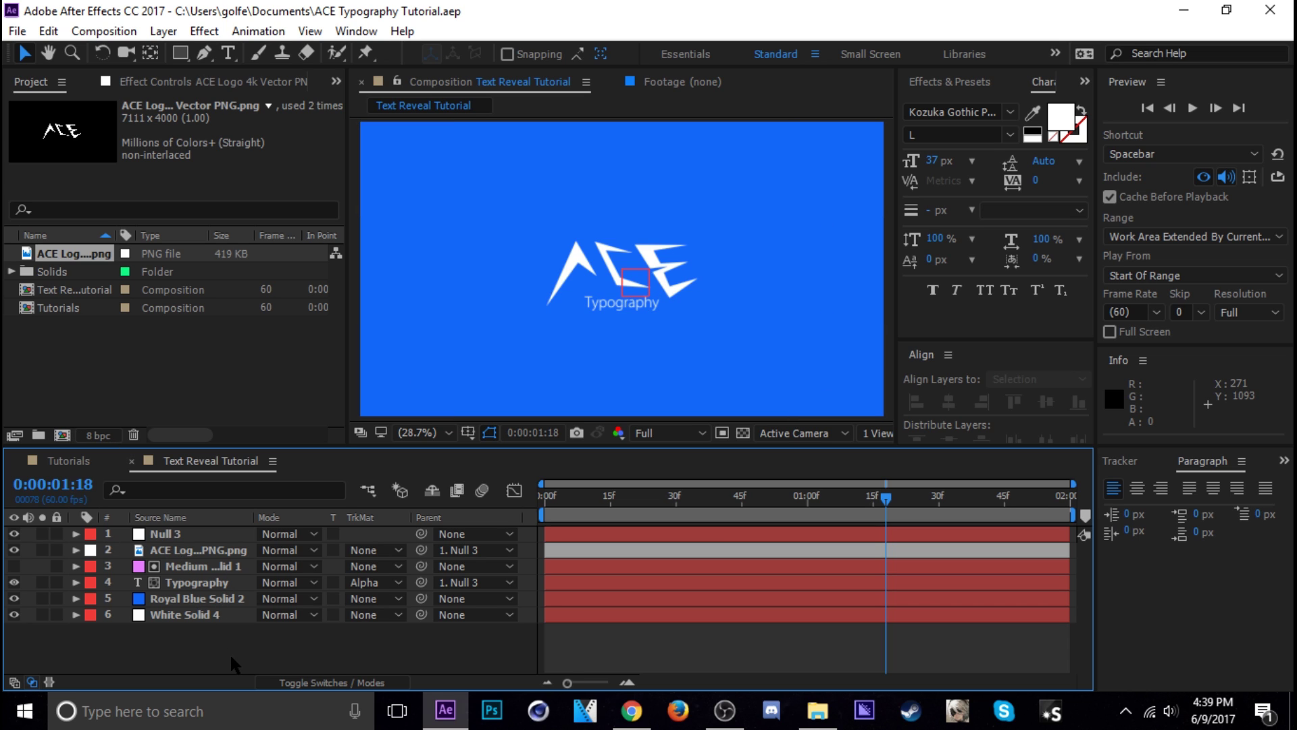
Create a new 1920 x 1080 px solid named Circle
key(ctrl+y)
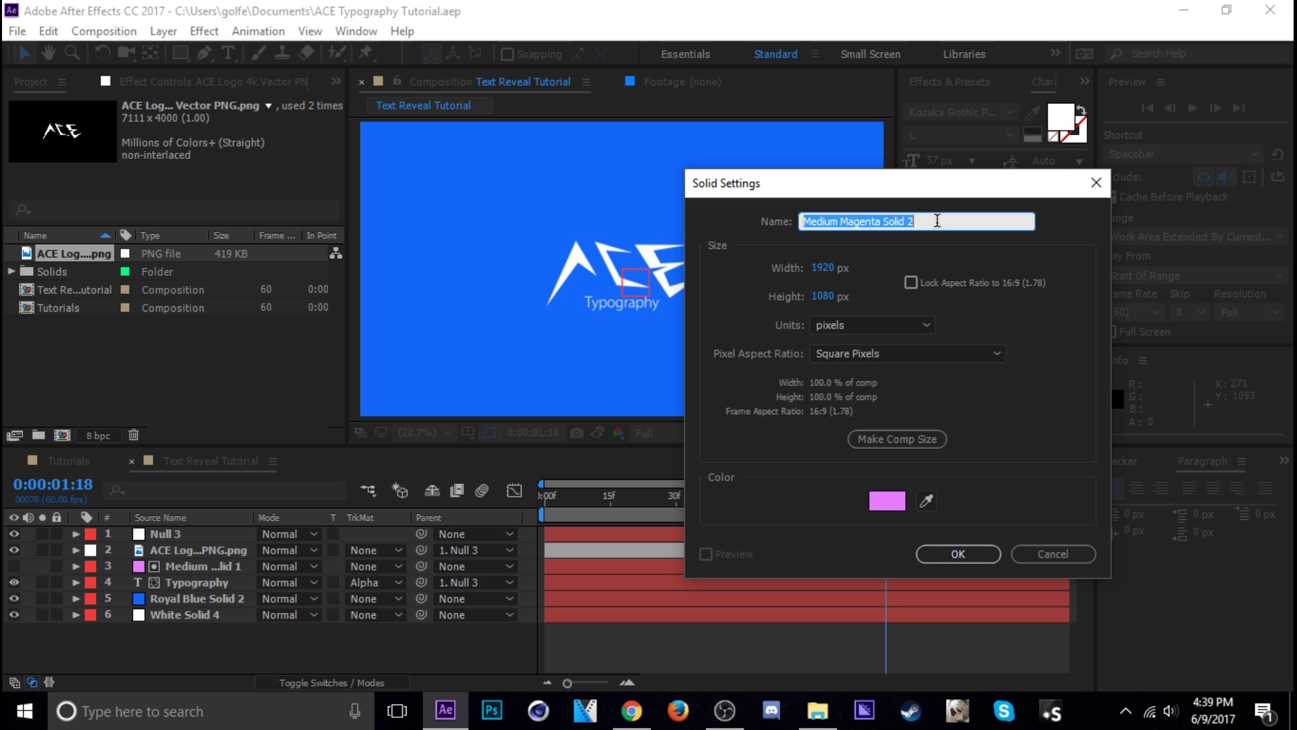
text(Cir)
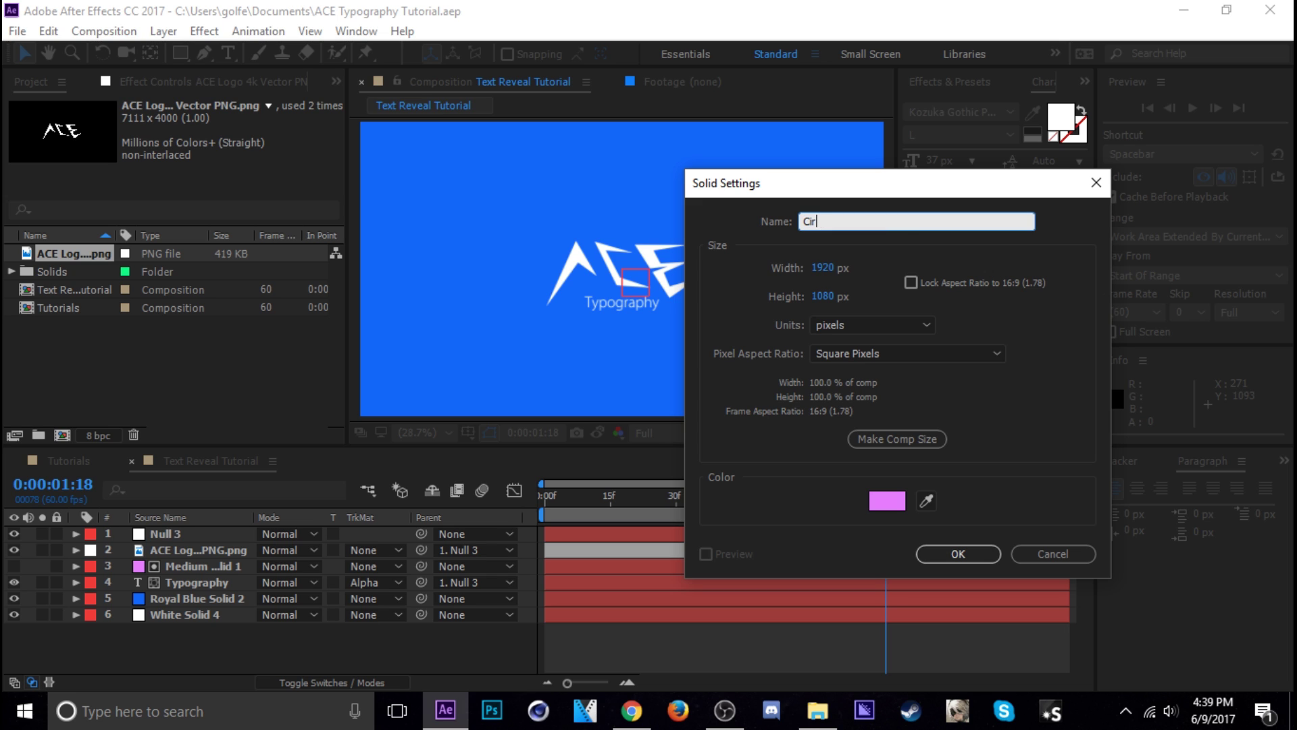
text(cle)
key(Return)
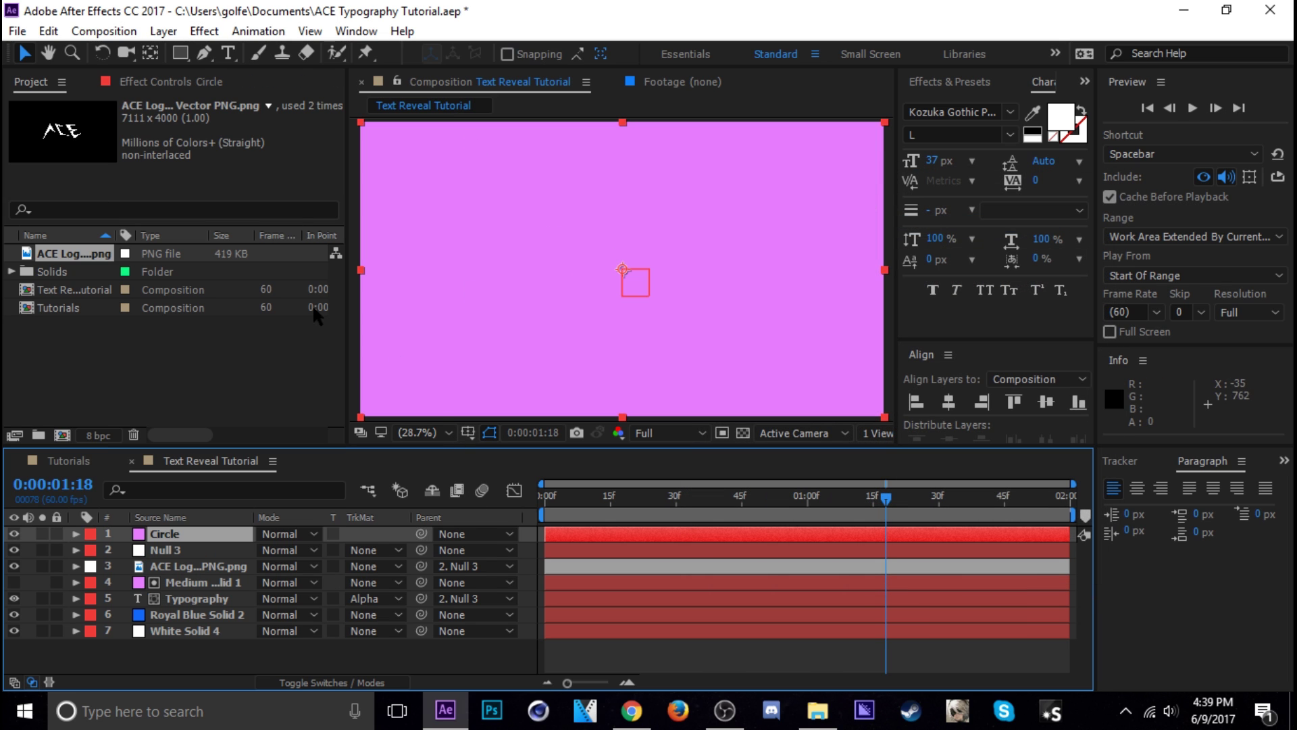
Apply Trapcode's 3D Stroke effect to the Circle layer and choose the Basic Circle preset
click(198, 30)
click(286, 31)
click(199, 30)
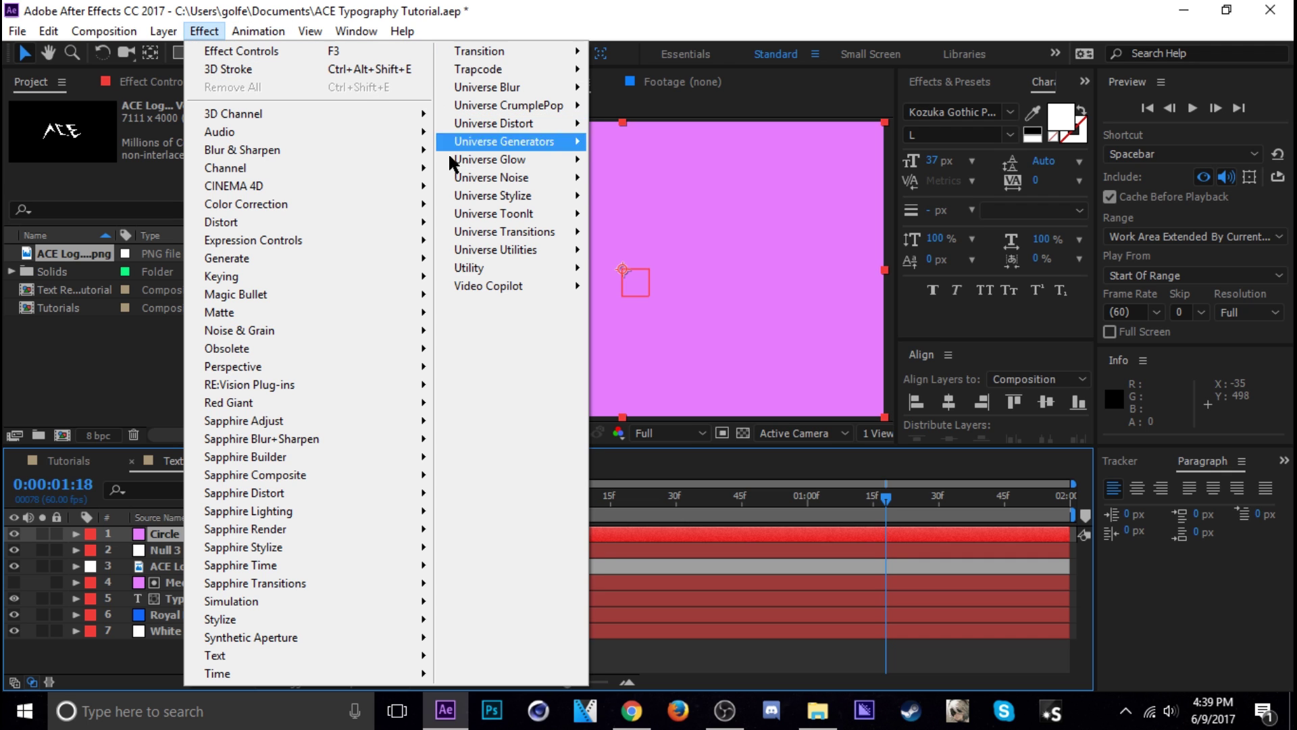
mouse_move(484, 69)
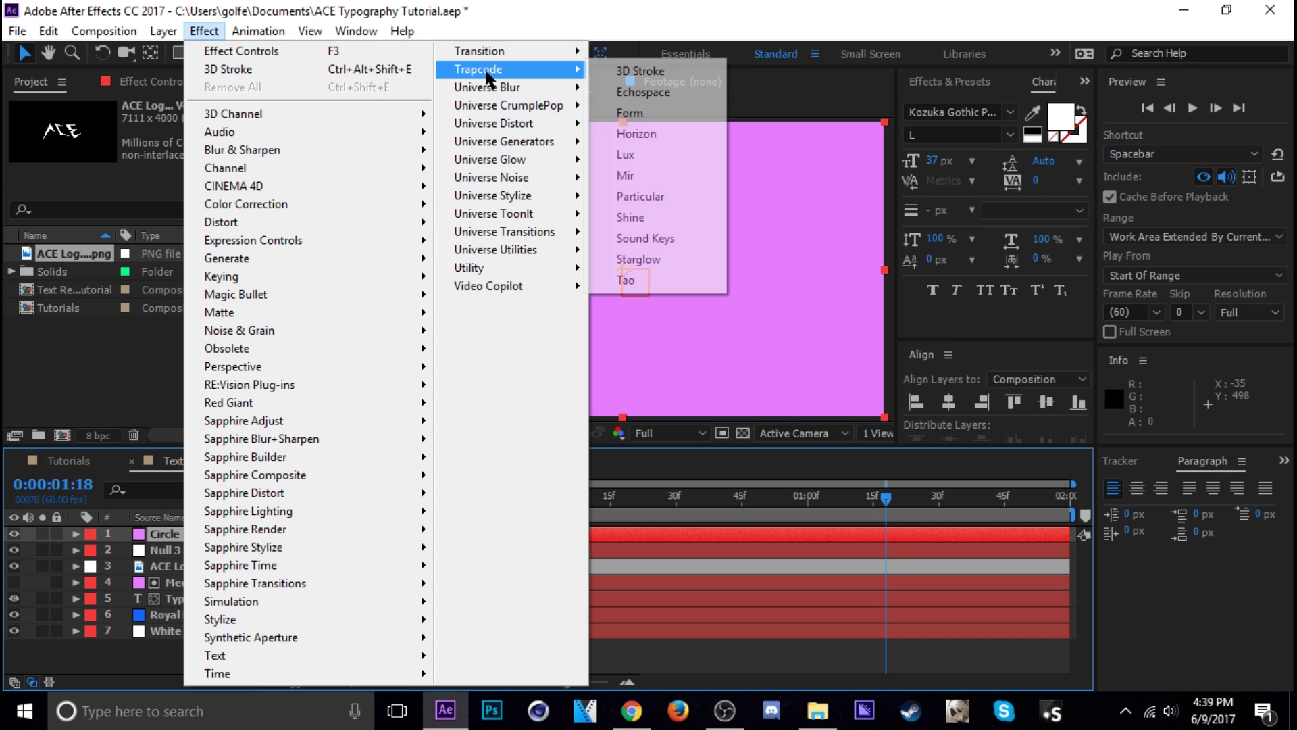
click(658, 69)
click(250, 153)
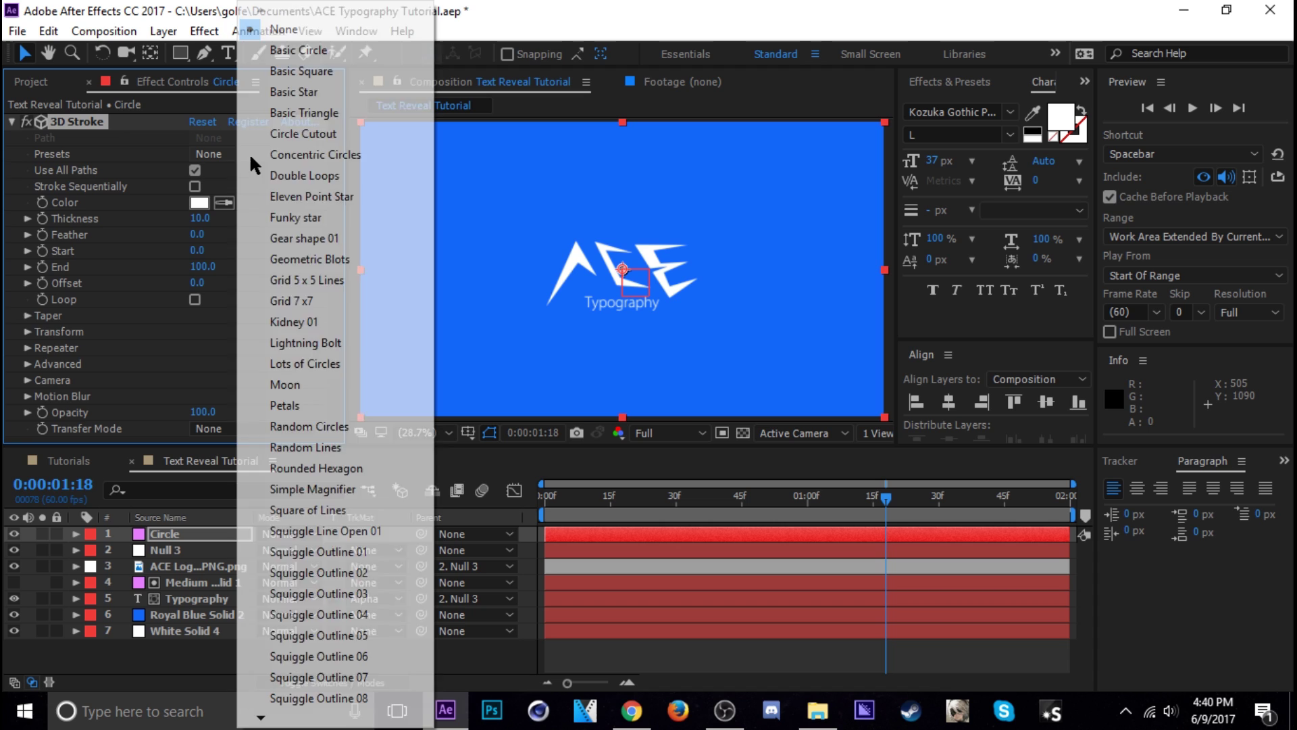
click(286, 50)
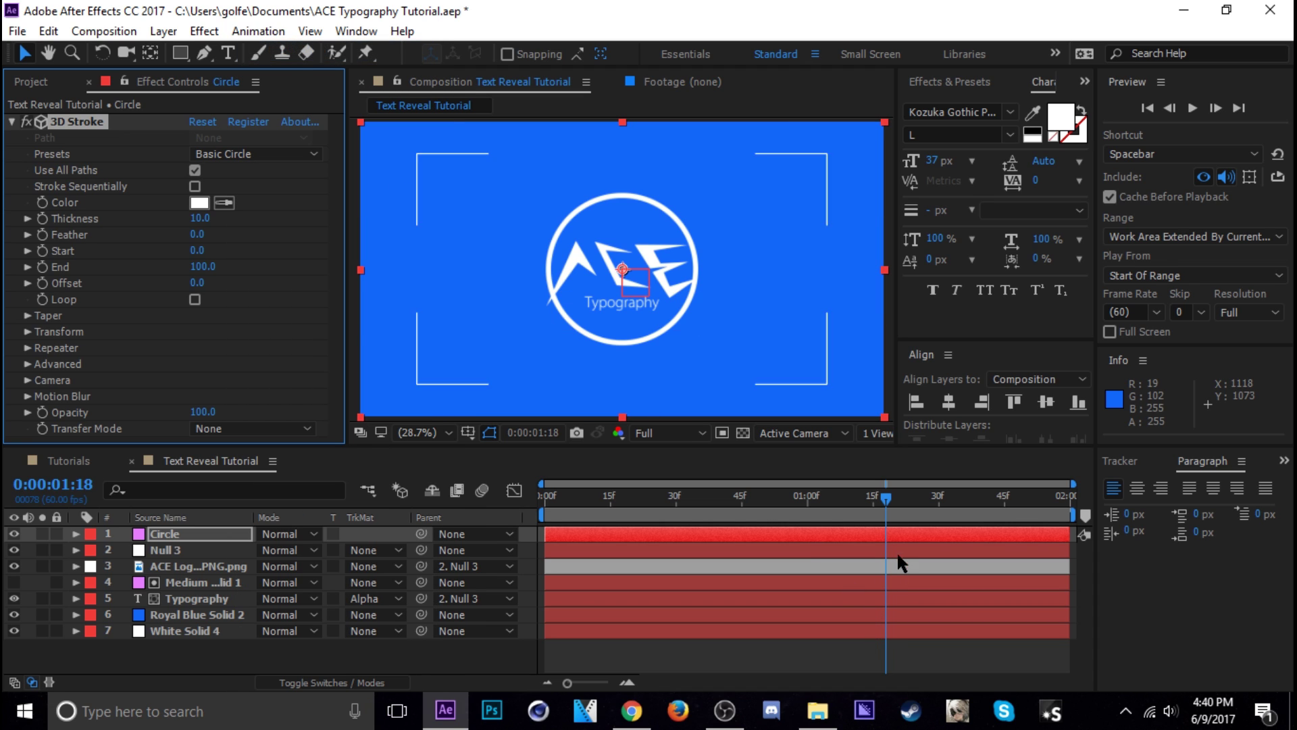
Scale the Circle layer to 123%, nudge it slightly down around the logo and text, and save the project
drag(886, 498, 912, 500)
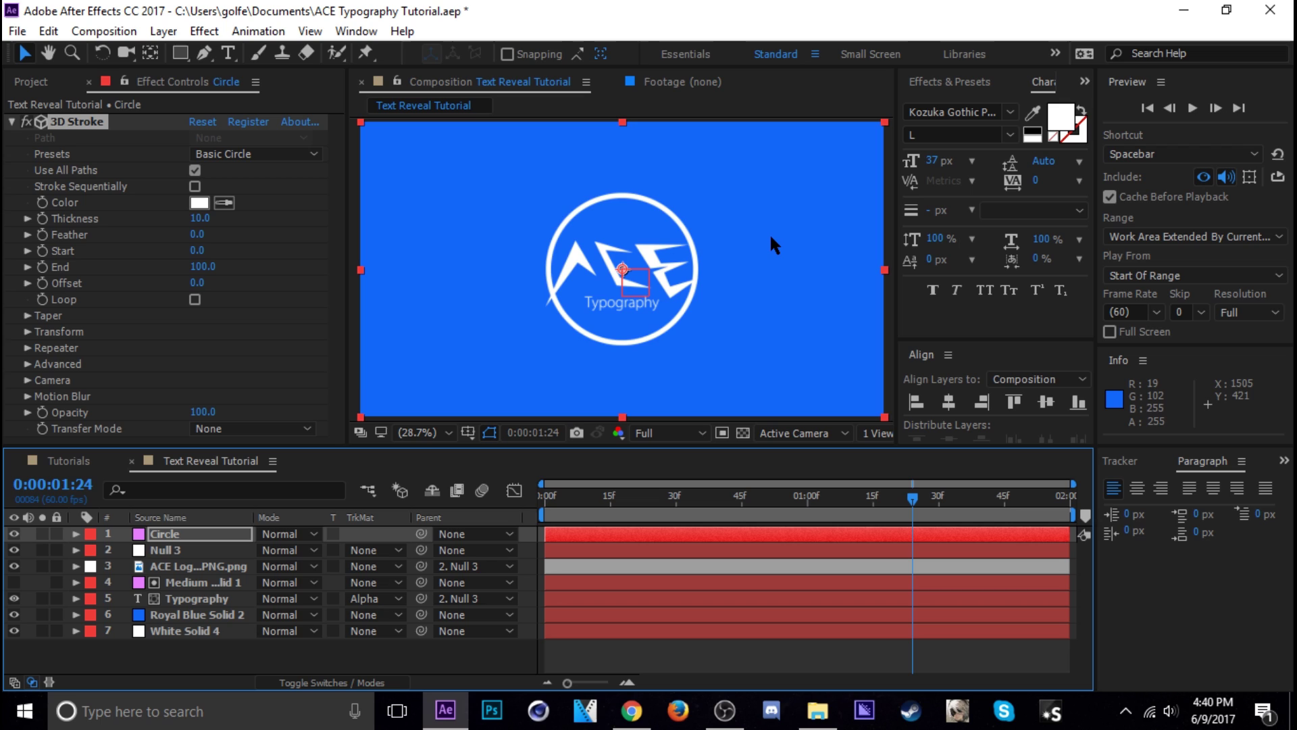
drag(777, 232, 777, 234)
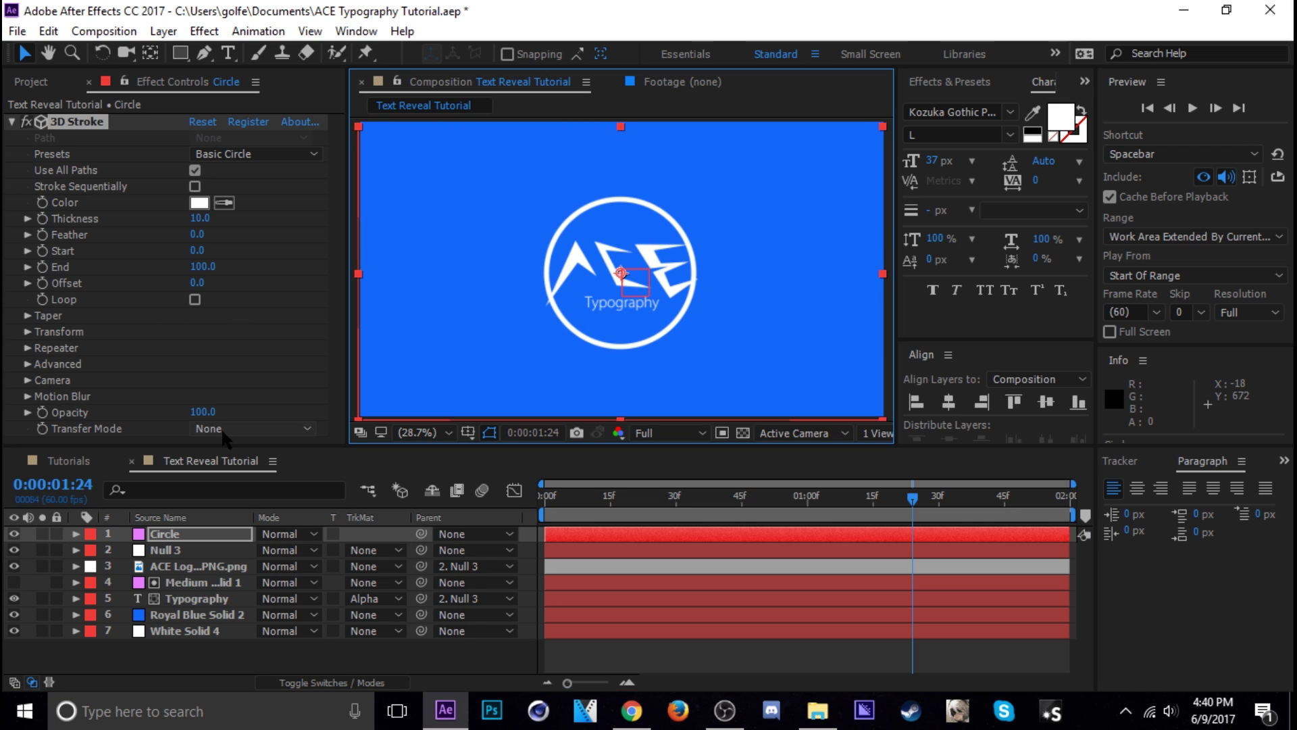
key(s)
drag(335, 550, 350, 550)
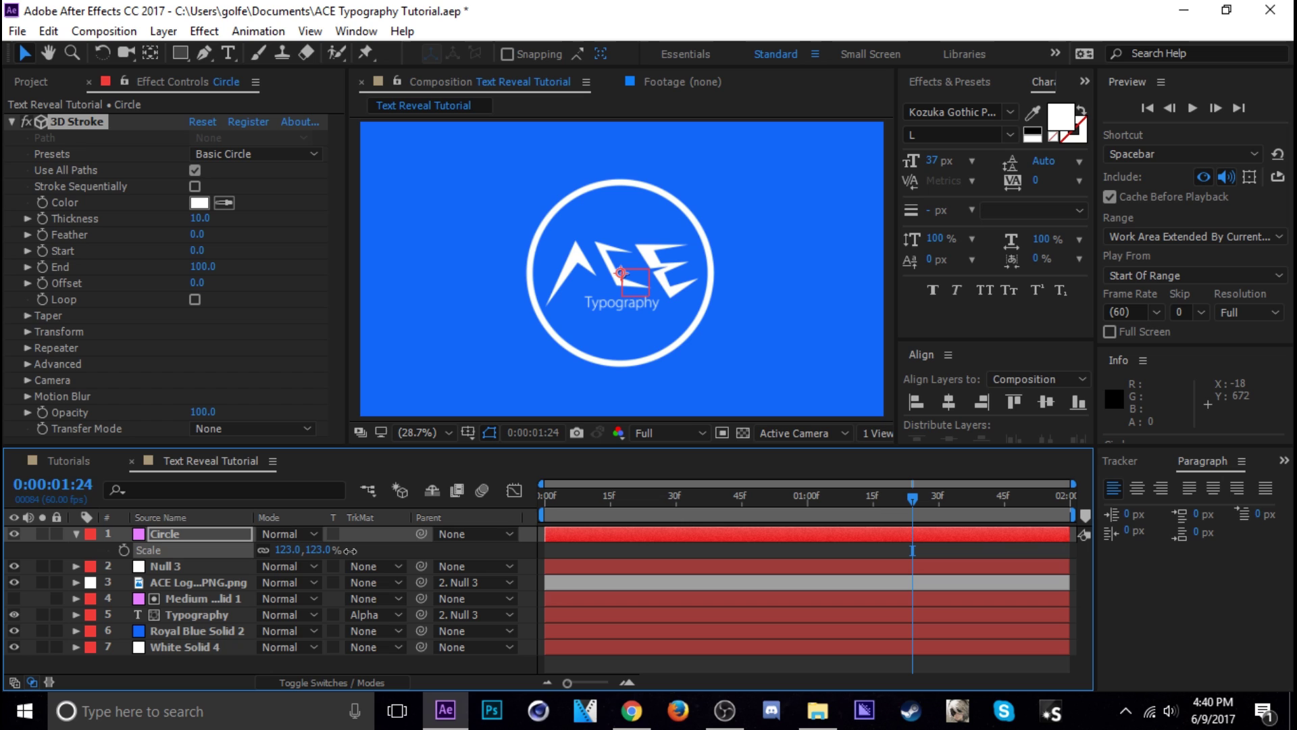
drag(622, 238, 622, 242)
key(ctrl+s)
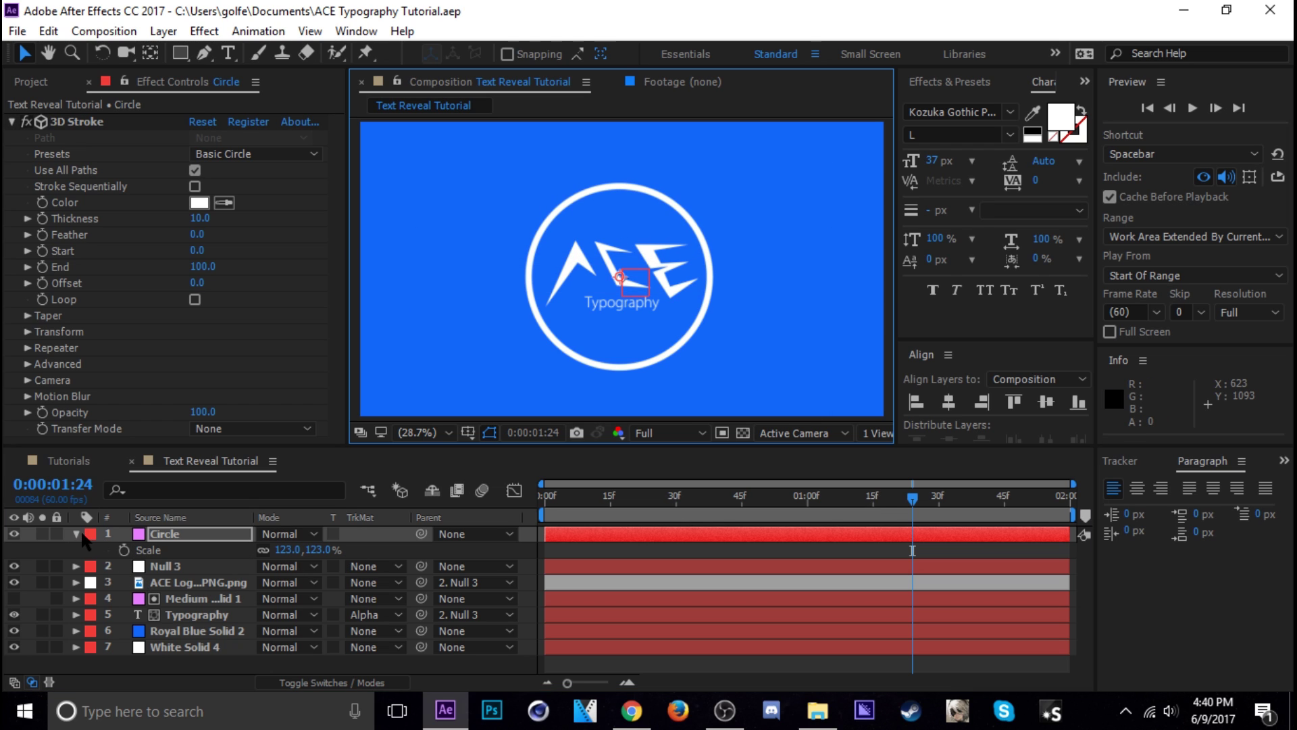
Add a 3D Stroke Start keyframe of 0.0 on Circle and shift it to about 0:00:01:36
click(76, 534)
click(790, 498)
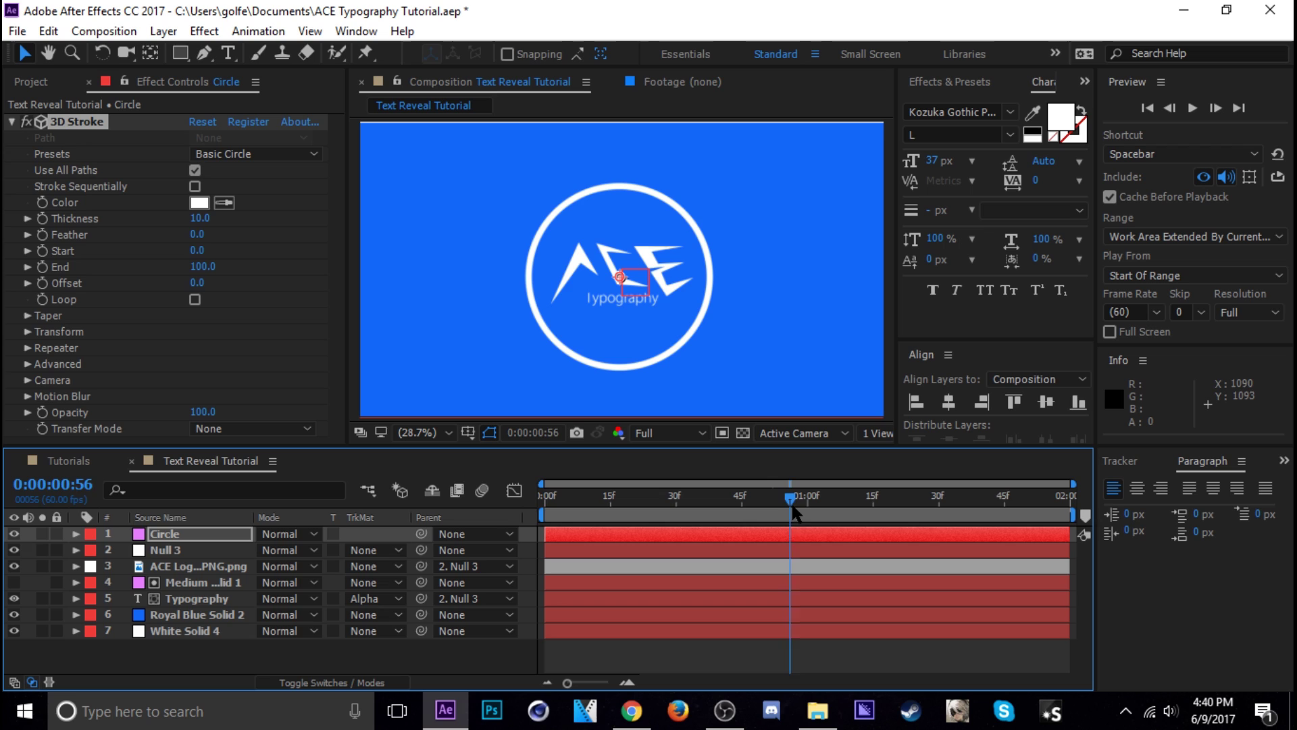
drag(793, 508, 806, 508)
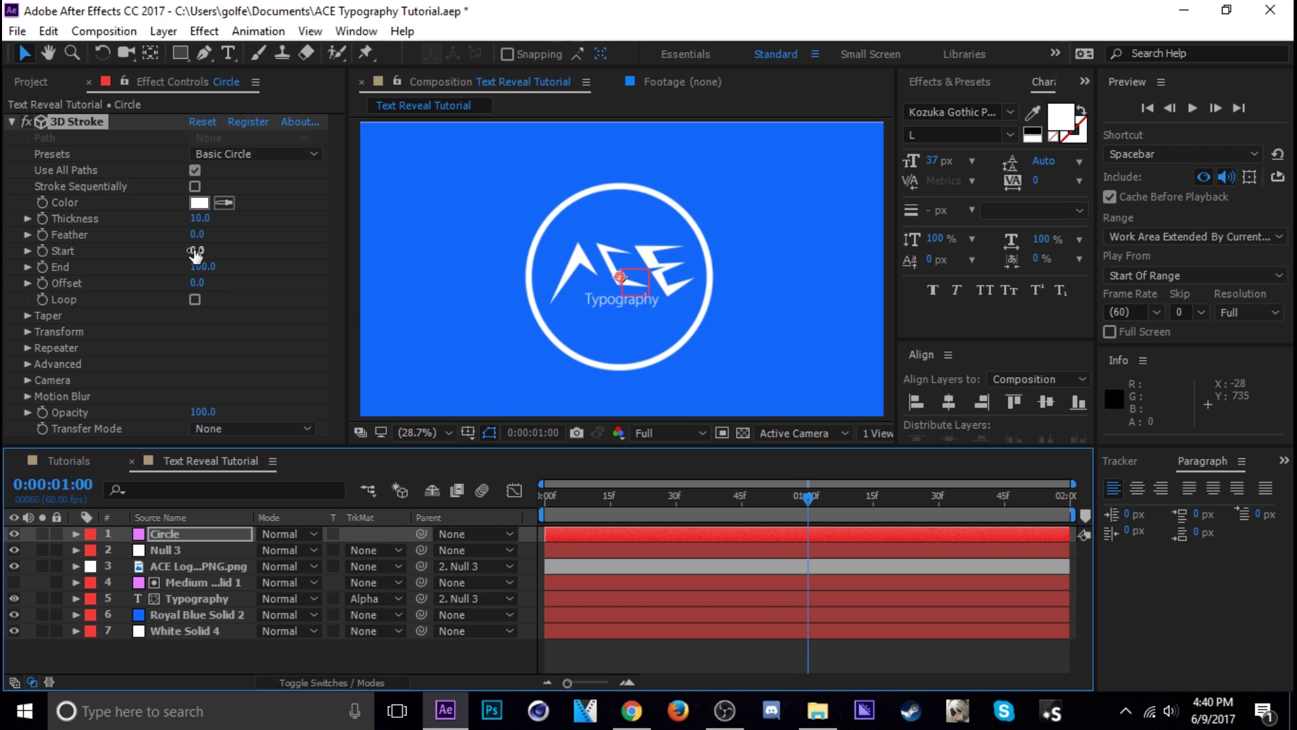
mouse_move(192, 250)
mouse_down()
mouse_move(281, 268)
mouse_move(190, 276)
mouse_up()
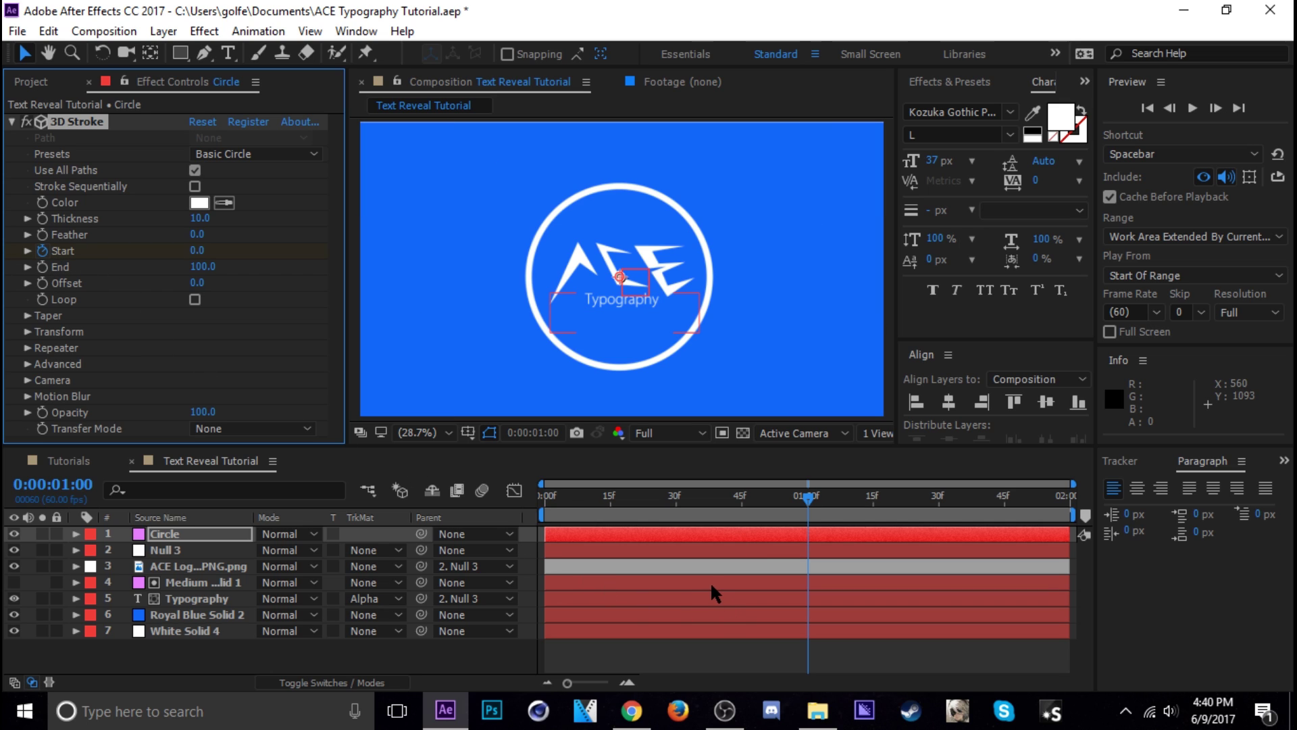
key(u)
click(808, 566)
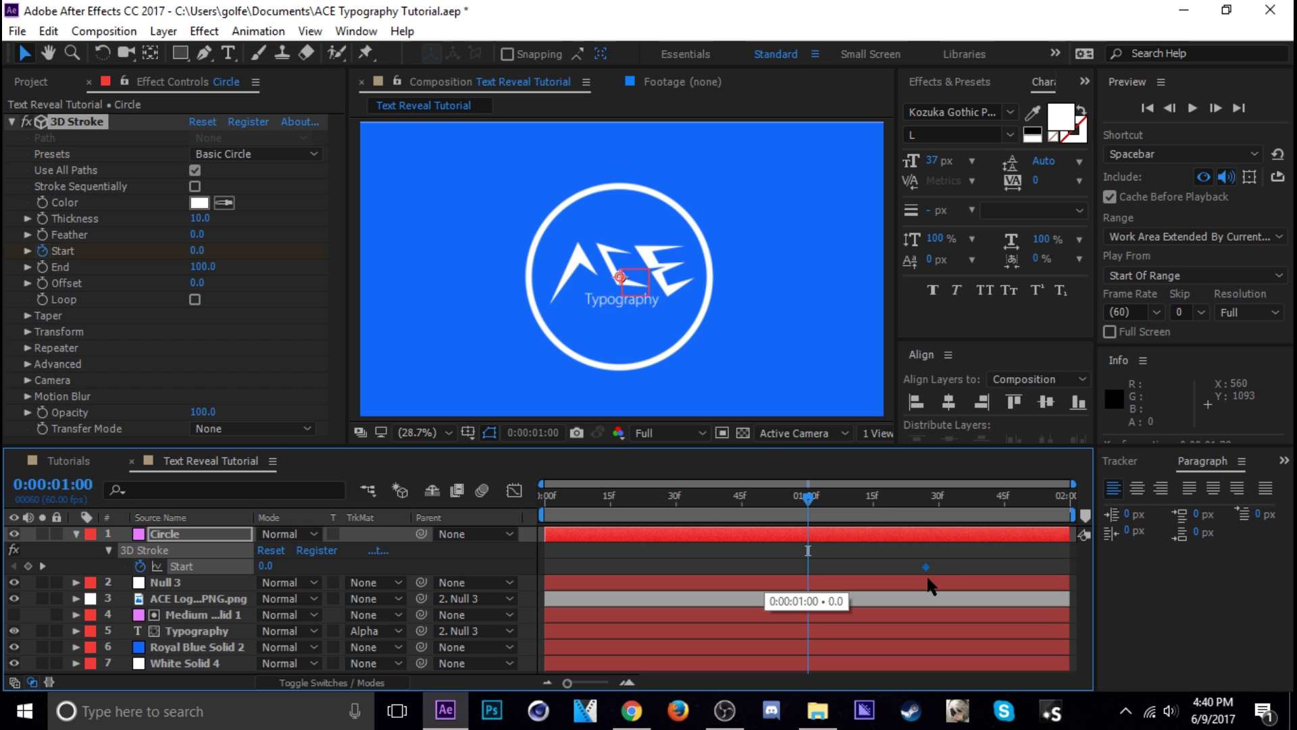
drag(807, 497, 873, 568)
Move the Circle layer directly beneath Typography in the layer stack and parent it to Null 3
click(331, 535)
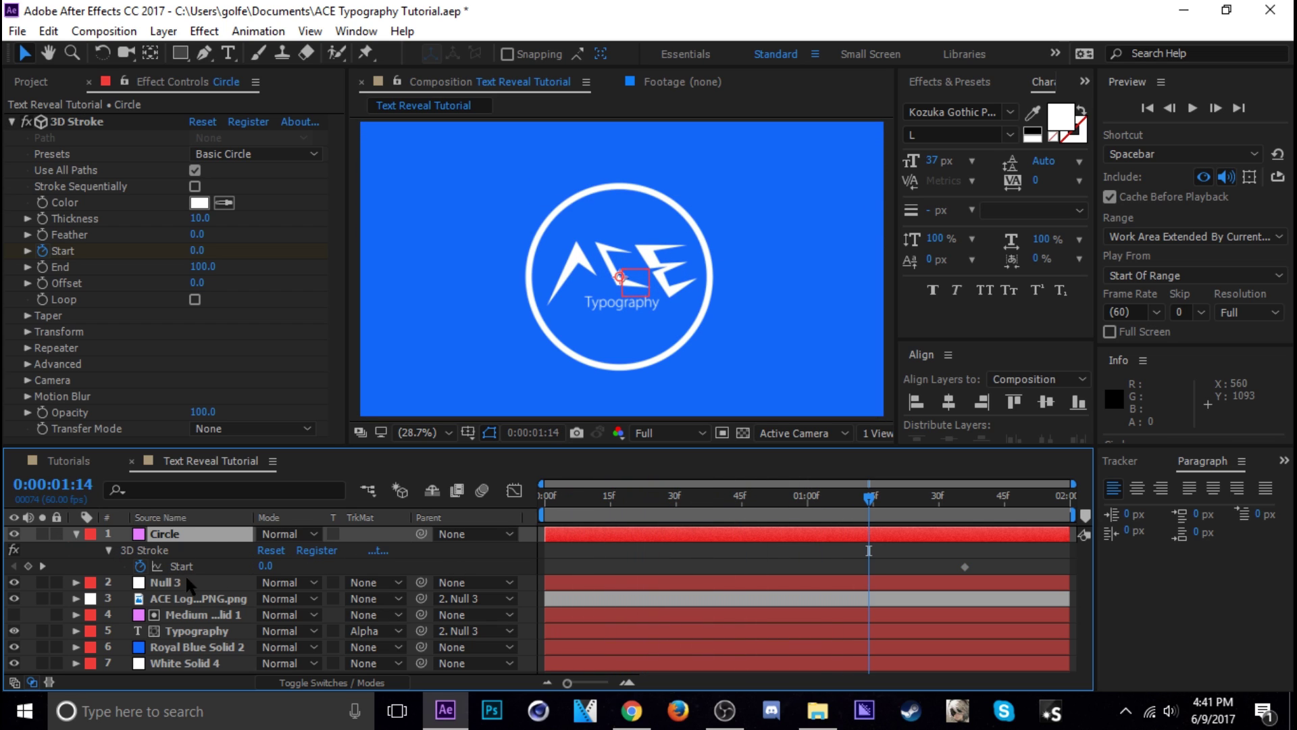
drag(177, 536, 176, 631)
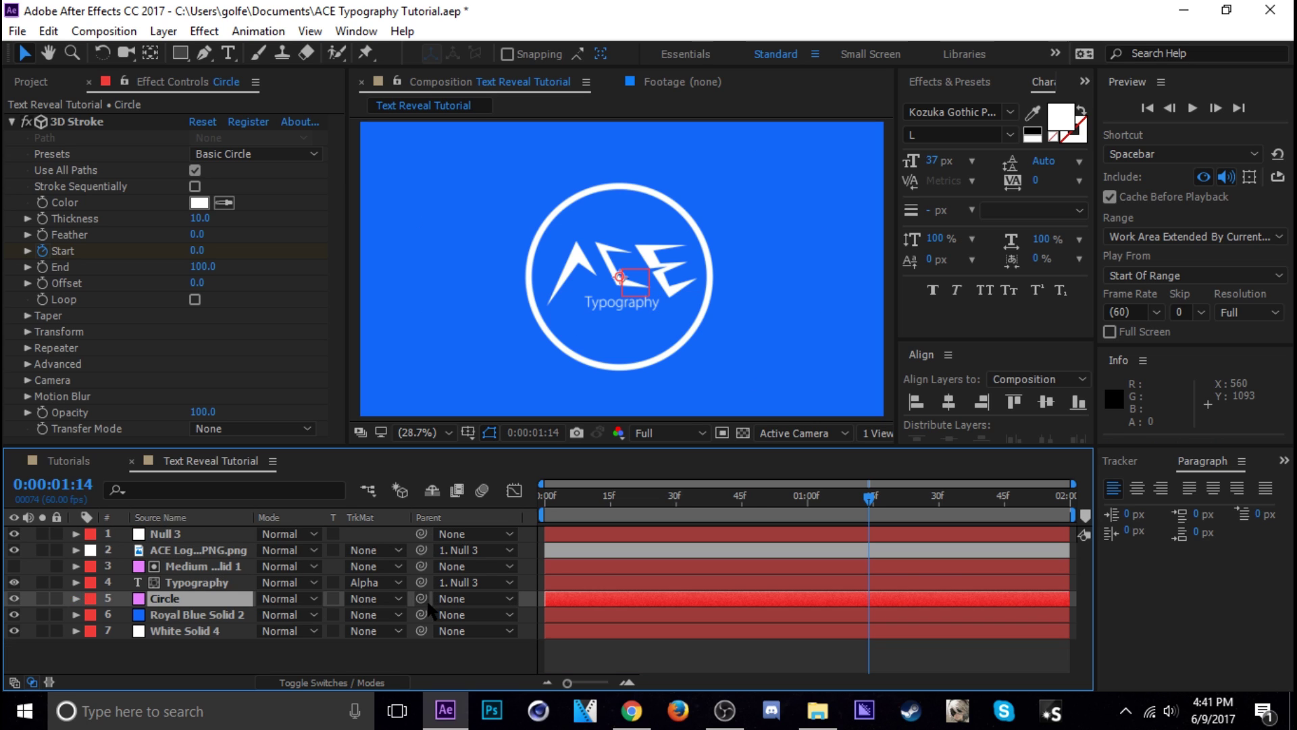
drag(420, 598, 169, 534)
Add a 3D Stroke Start keyframe of 100.0 on the Circle layer at 0:00:00:51
drag(874, 506, 907, 540)
key(u)
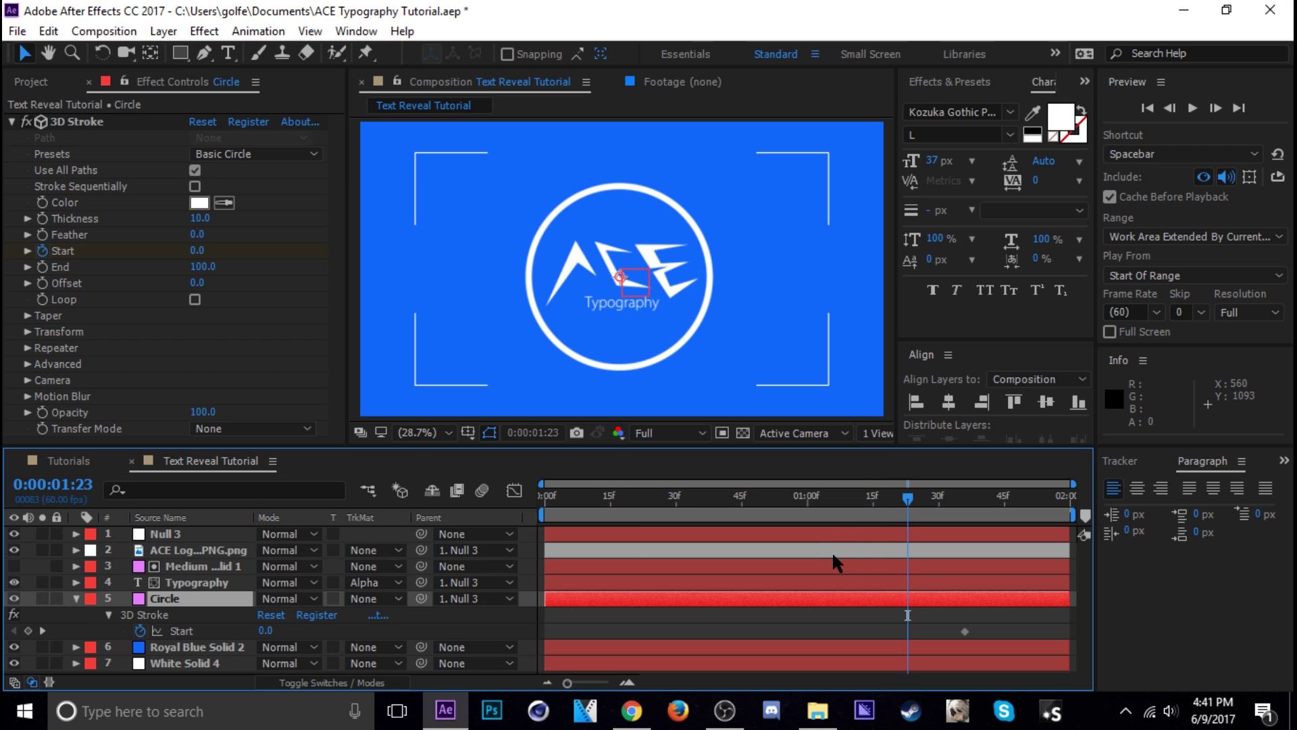
drag(909, 498, 768, 498)
drag(265, 630, 369, 634)
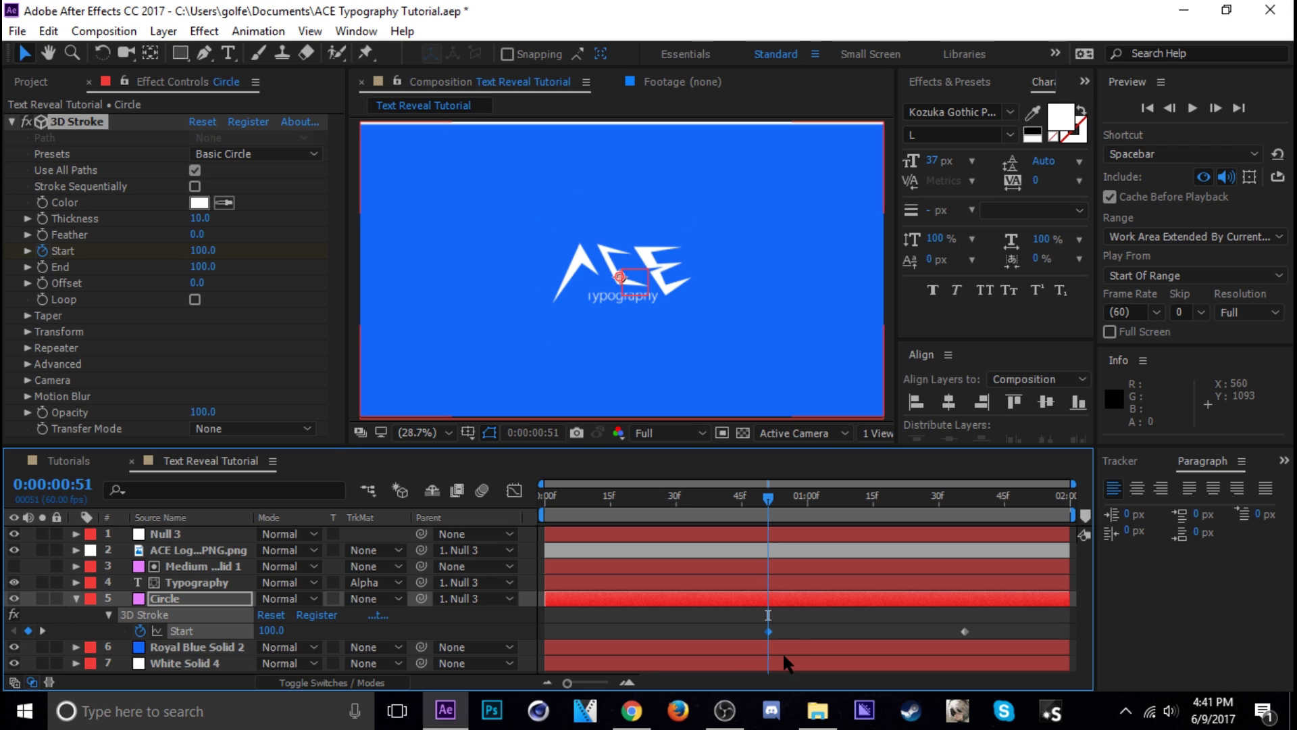
Easy Ease both Circle Start keyframes and reshape their value curve for a fast start and a long, soft slowdown
drag(992, 615, 659, 631)
key(F9)
click(514, 491)
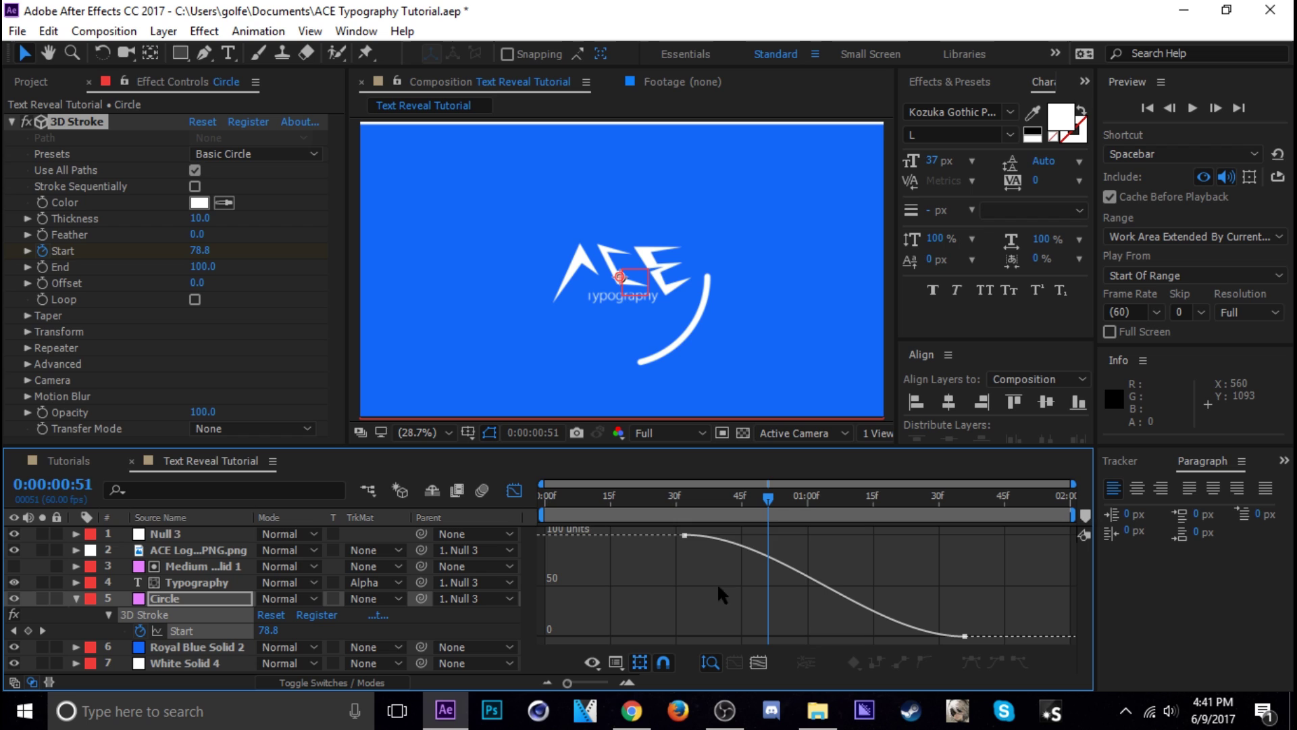
drag(872, 637, 907, 635)
drag(778, 535, 711, 576)
drag(906, 635, 854, 635)
click(514, 491)
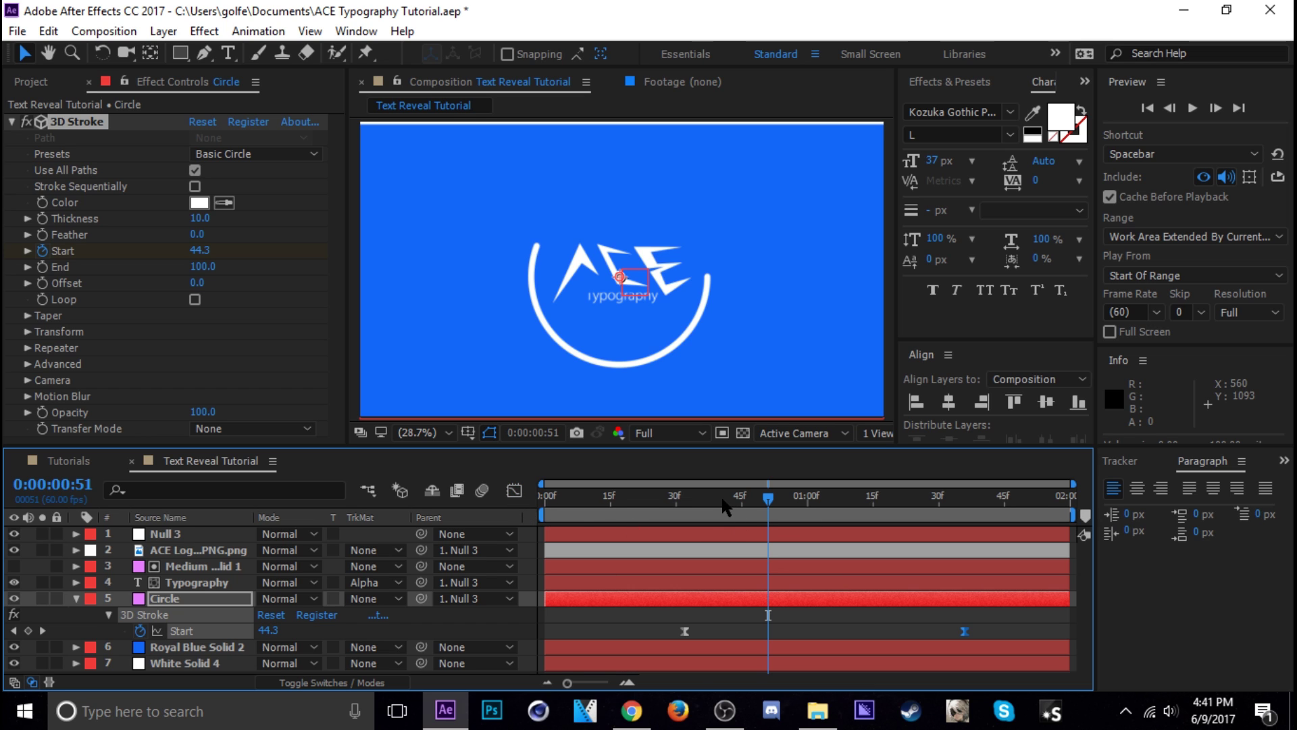
Shift both Circle Start keyframes about seven frames earlier and preview the animation
drag(722, 498, 729, 530)
drag(998, 622, 653, 634)
click(740, 616)
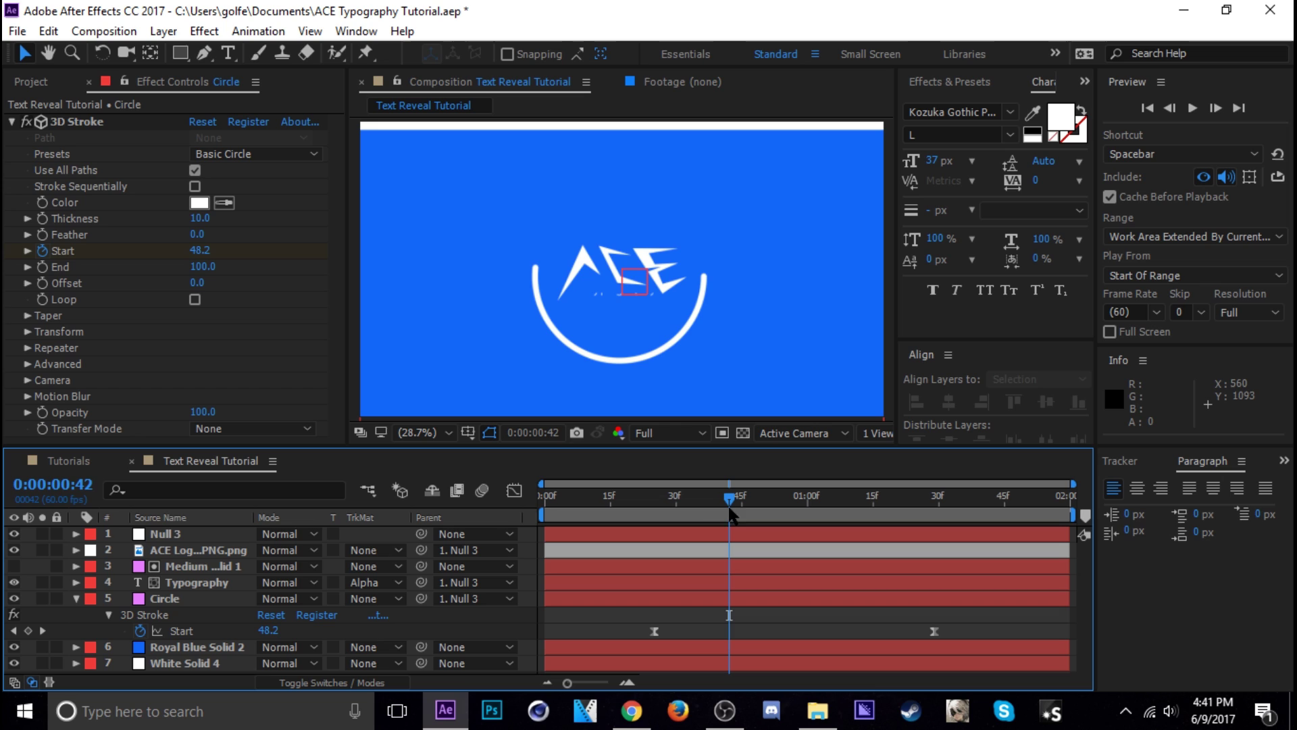
key(space)
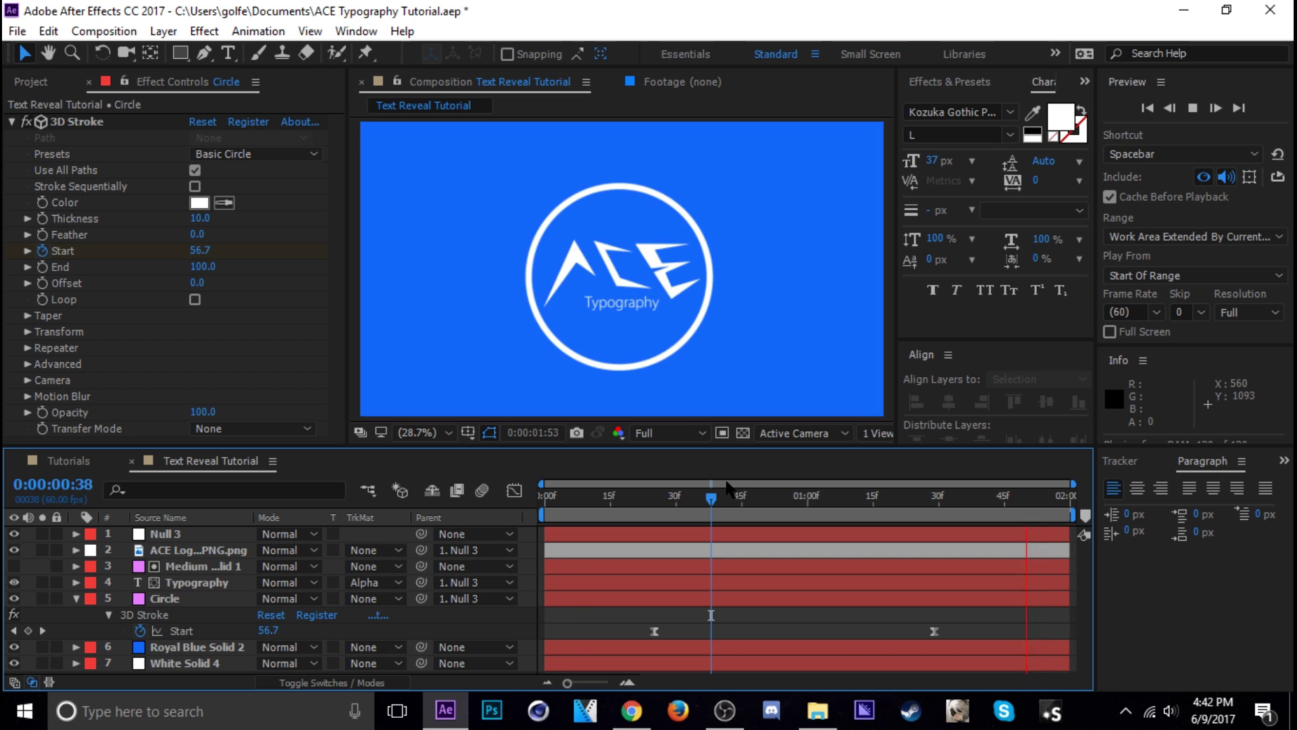
key(space)
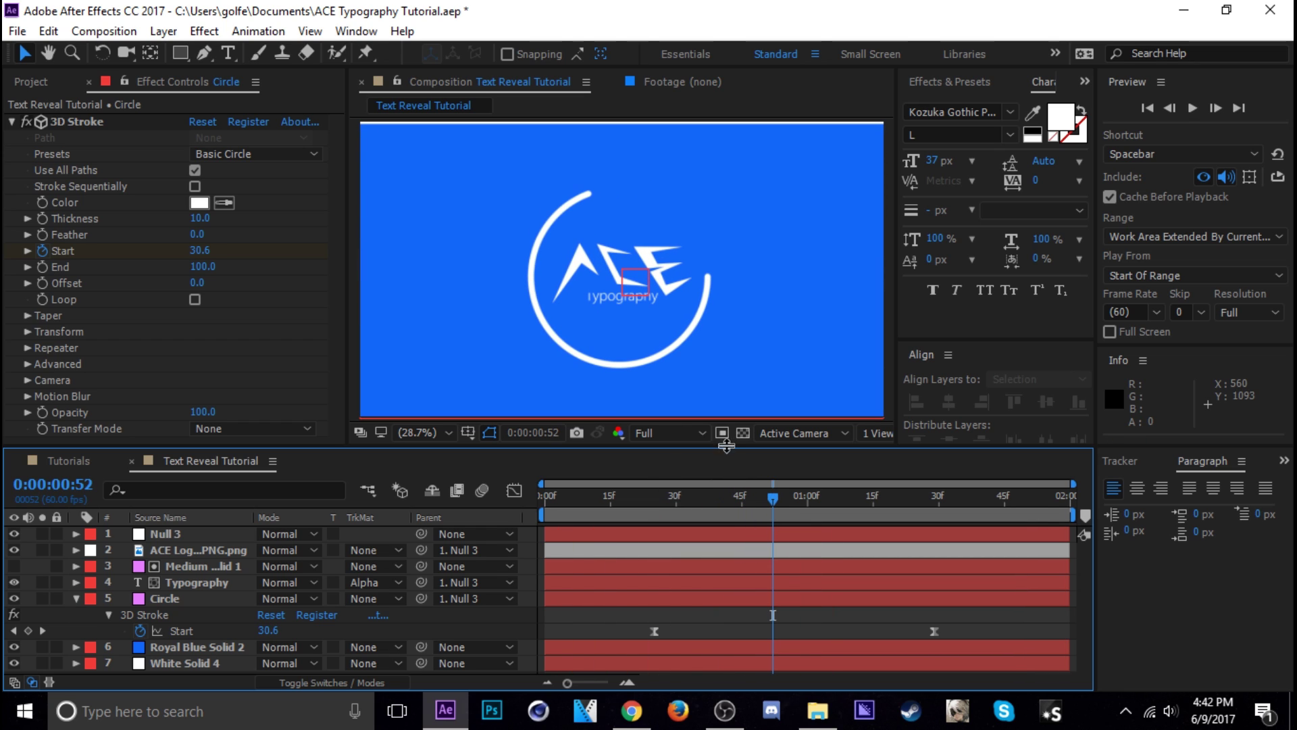
Collapse the Circle layer's properties, save the project, and change the layer's label color to white
click(75, 599)
key(ctrl+s)
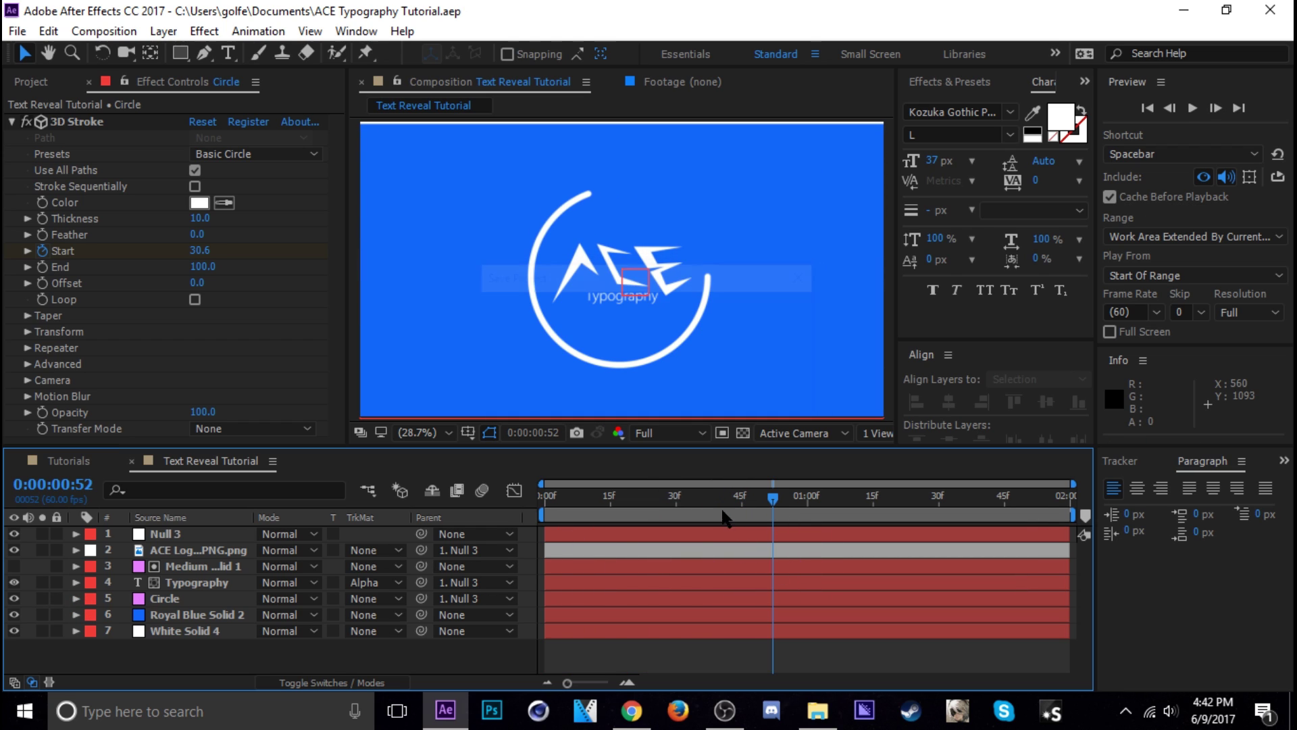
drag(728, 507, 773, 499)
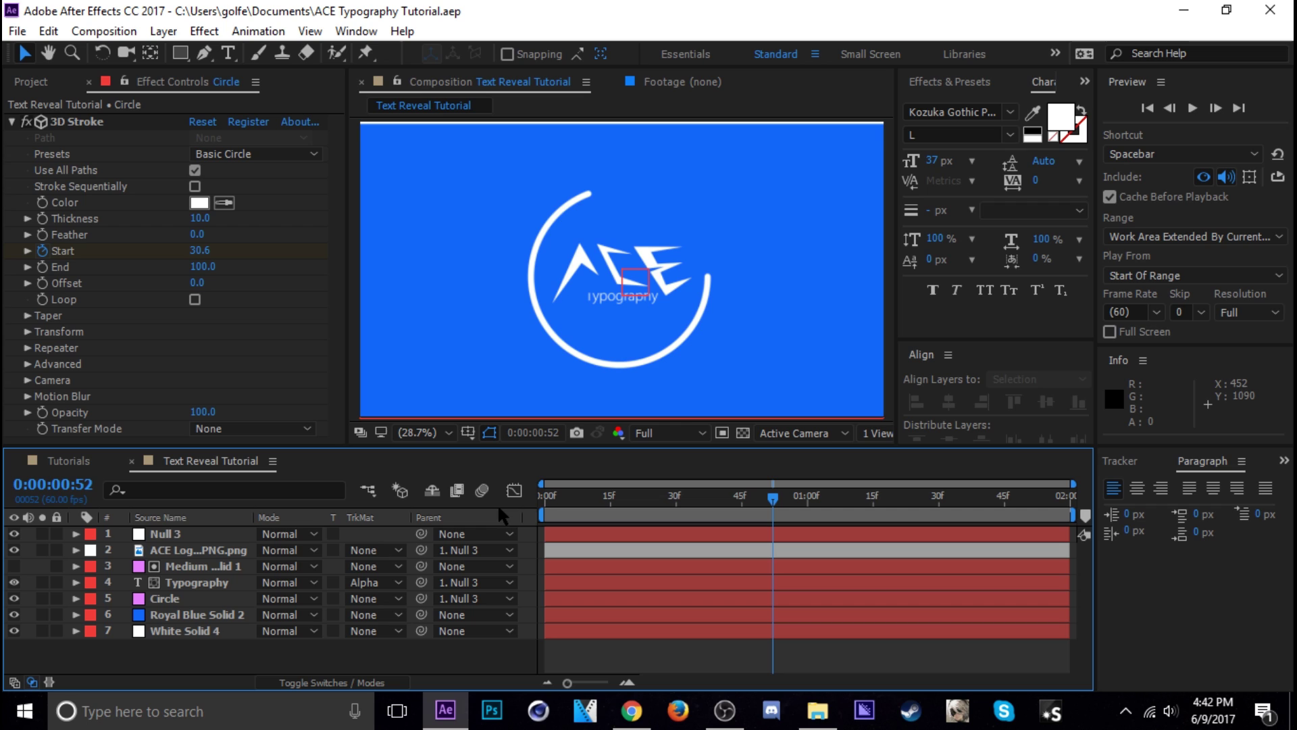
click(174, 602)
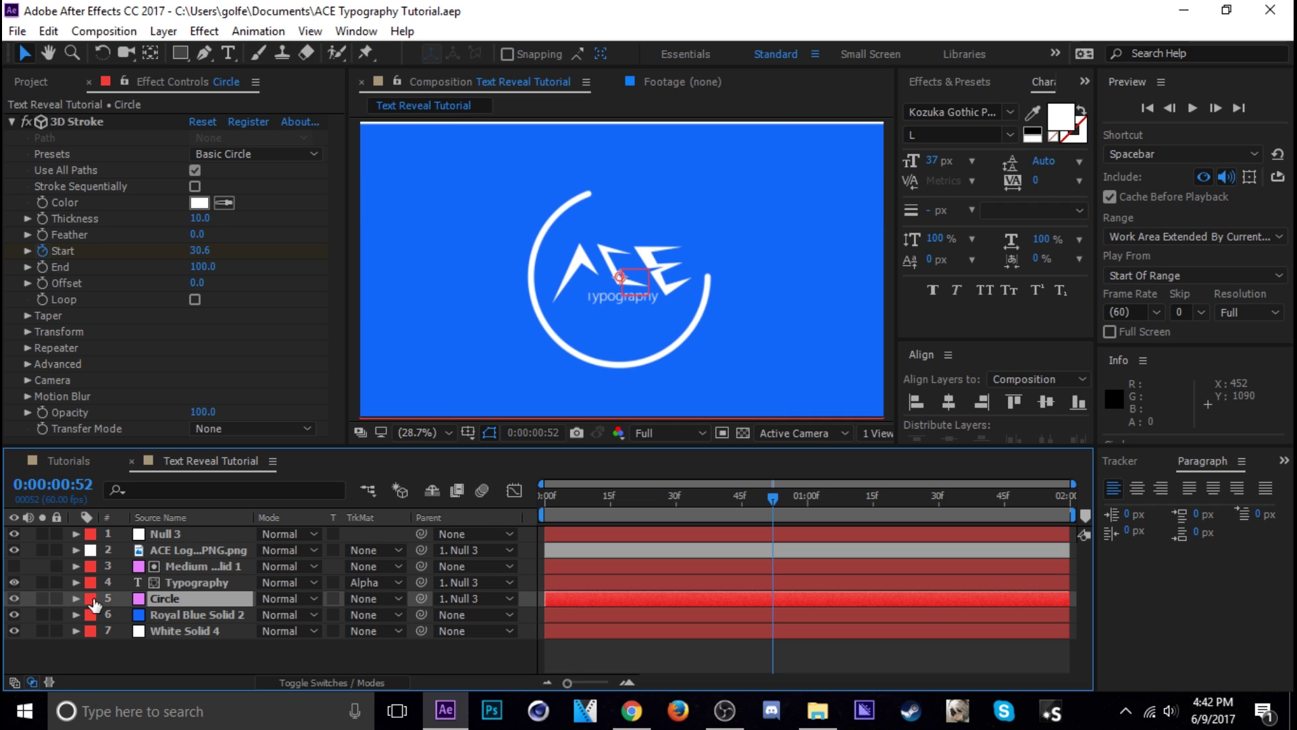
click(90, 598)
click(129, 363)
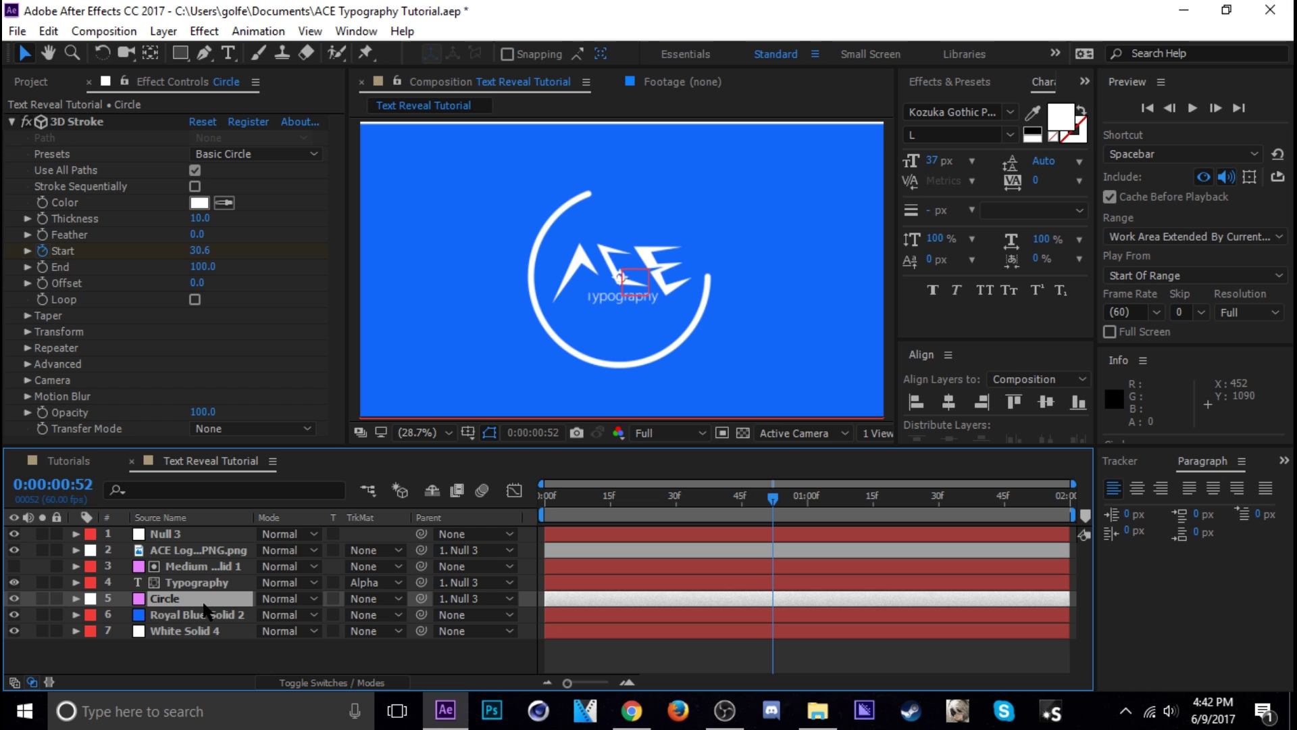
Duplicate the Circle layer and set the lower copy's 3D Stroke color to red FF3434
key(ctrl+d)
click(169, 617)
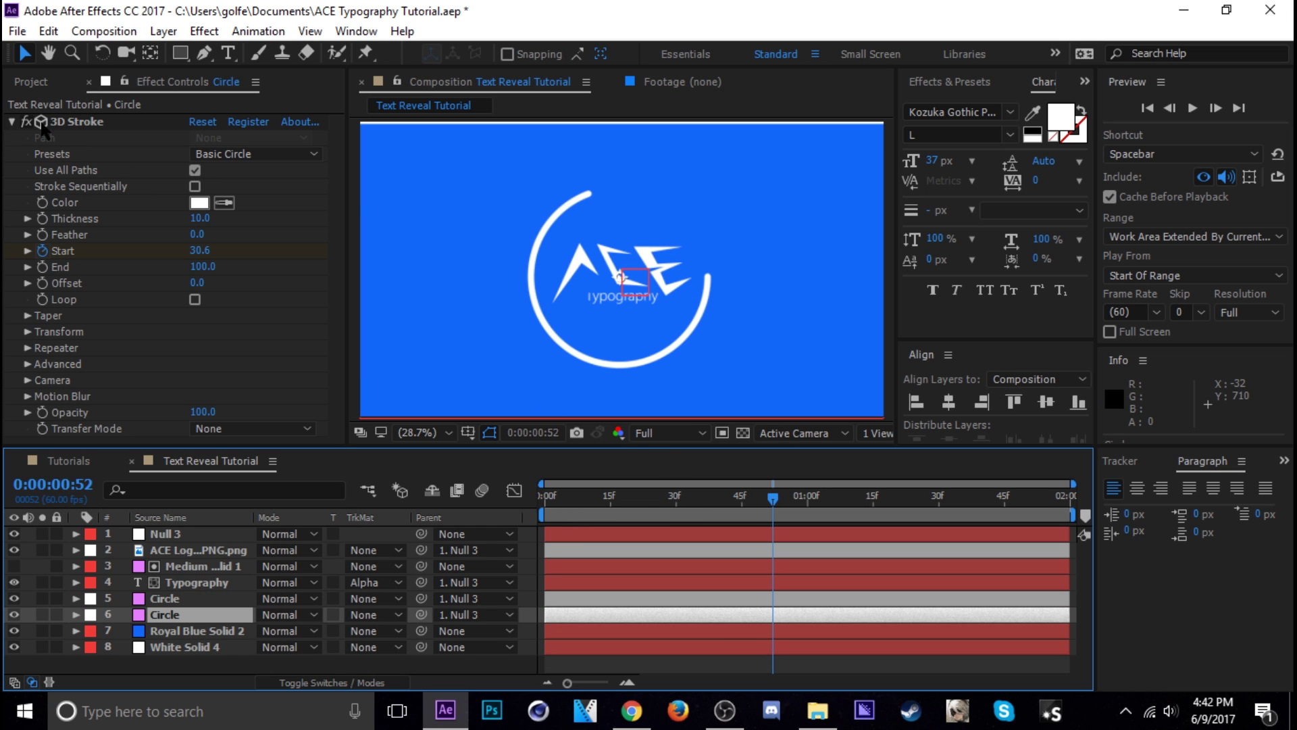
click(196, 203)
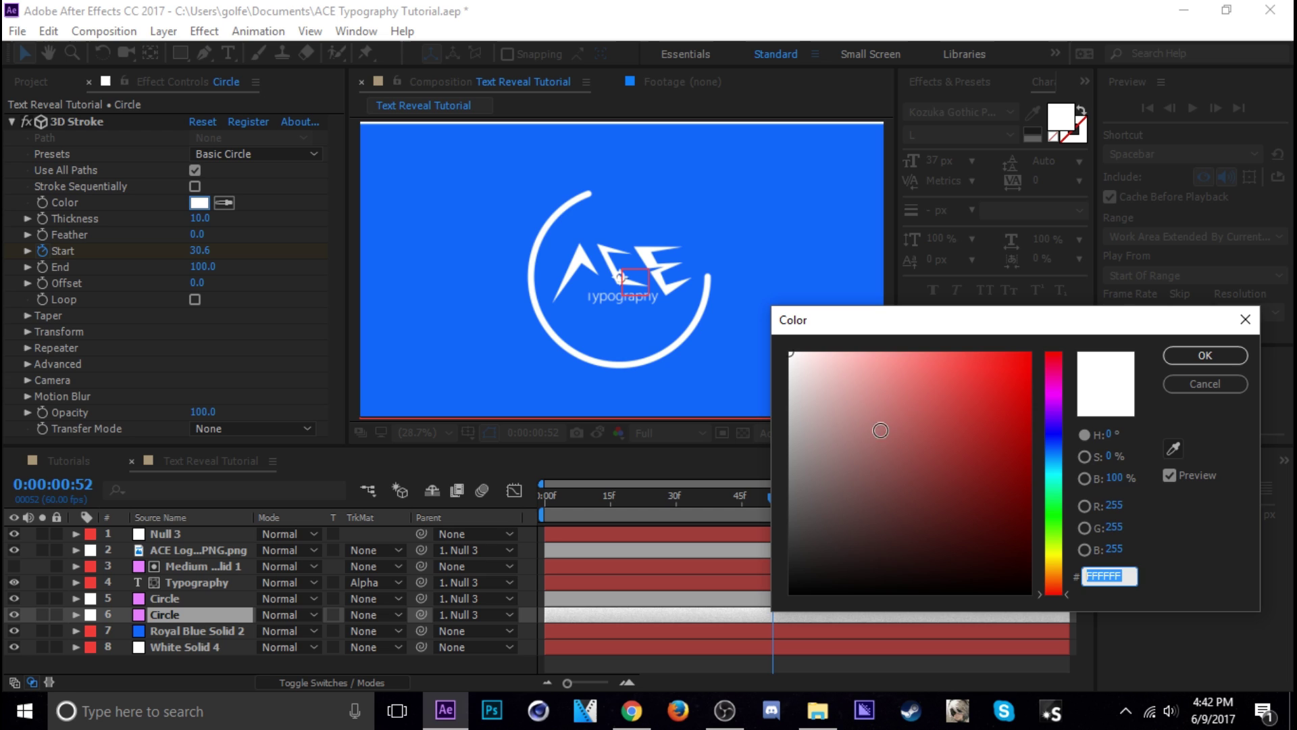
mouse_move(881, 430)
mouse_down()
mouse_move(1005, 322)
mouse_move(982, 322)
mouse_up()
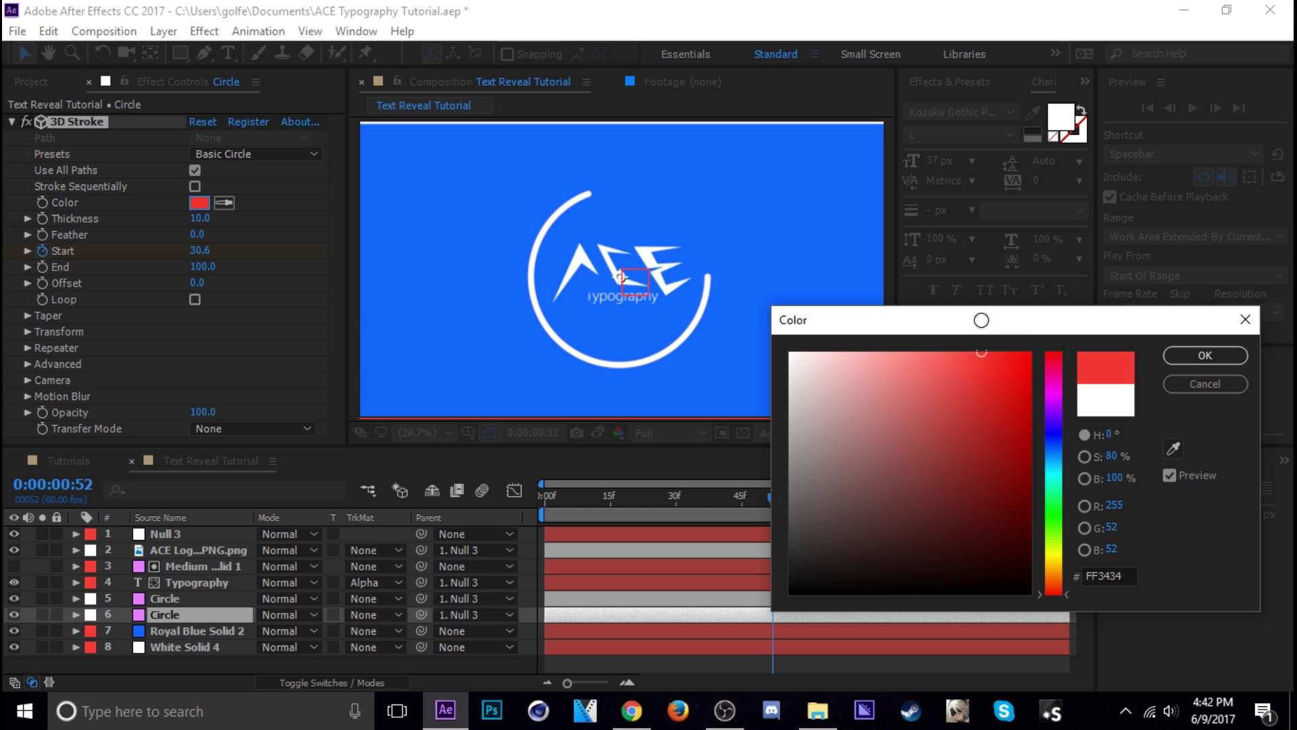
click(1230, 362)
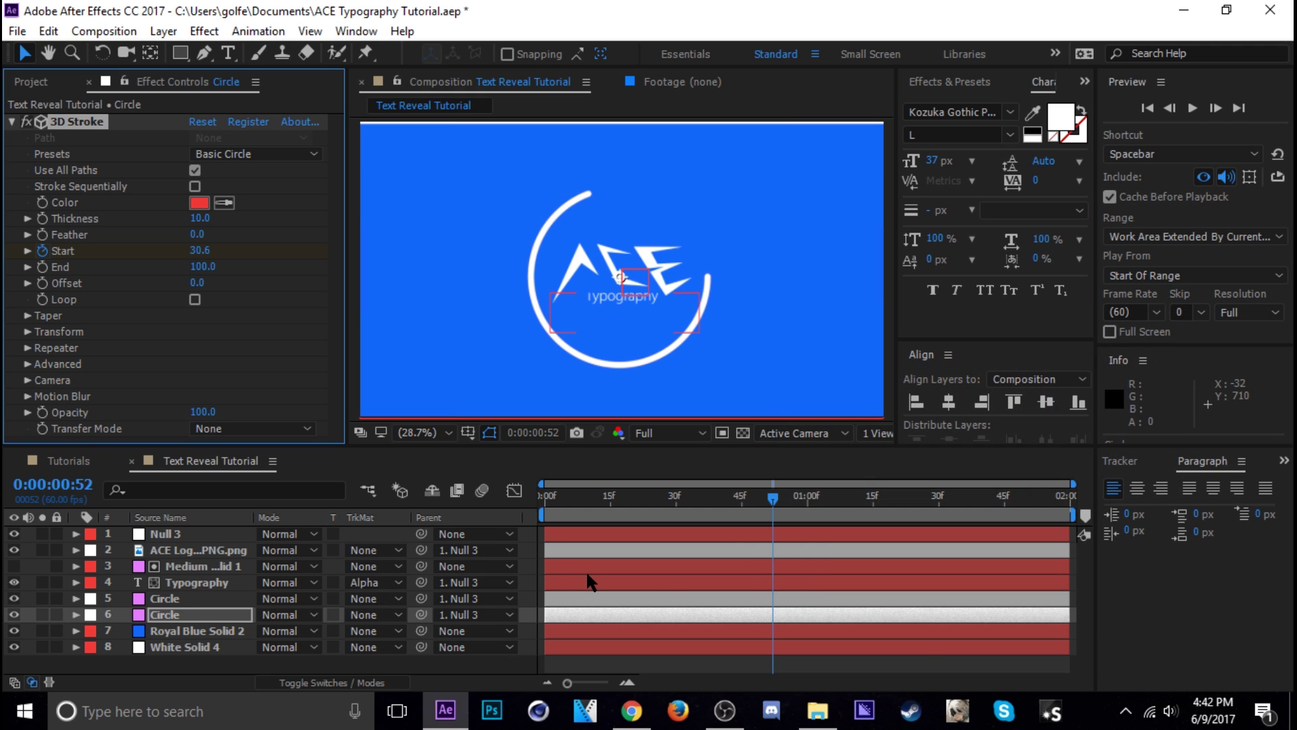
Shift the red-stroked Circle layer about four frames earlier and extend its end to the end of the composition
key(u)
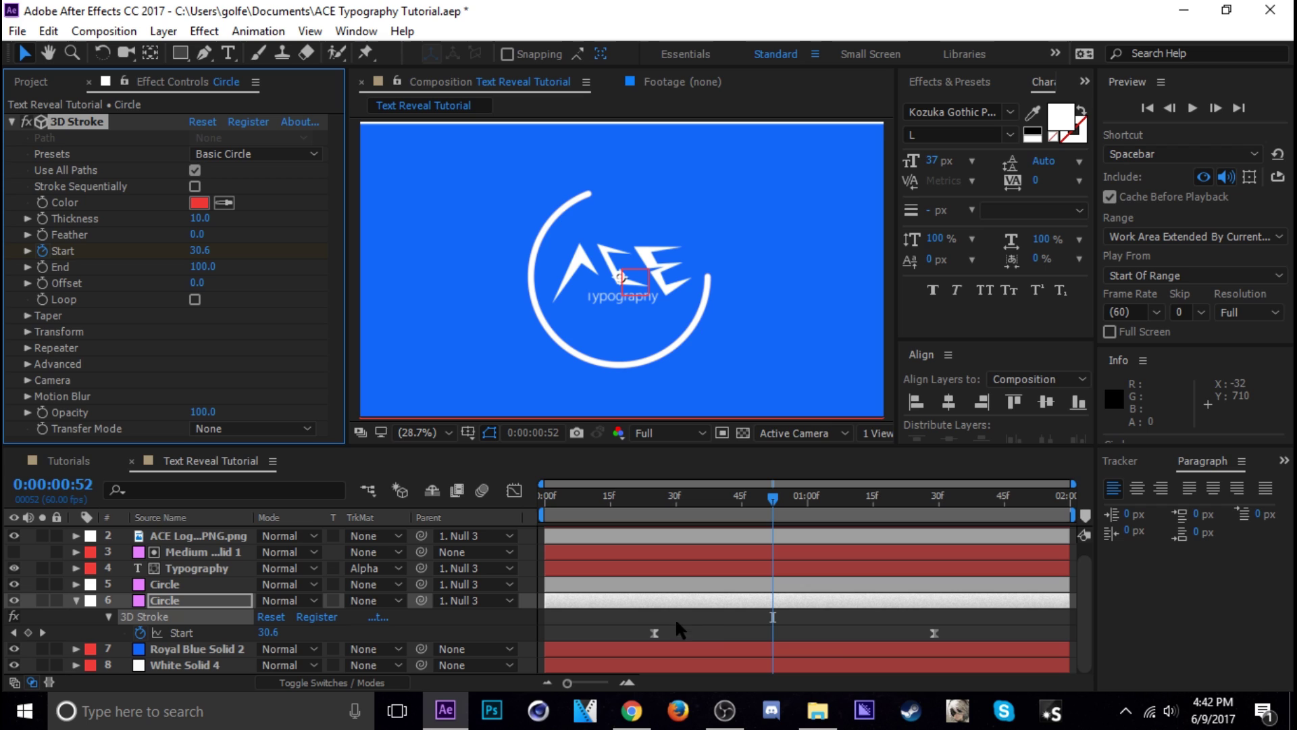
drag(706, 603, 680, 606)
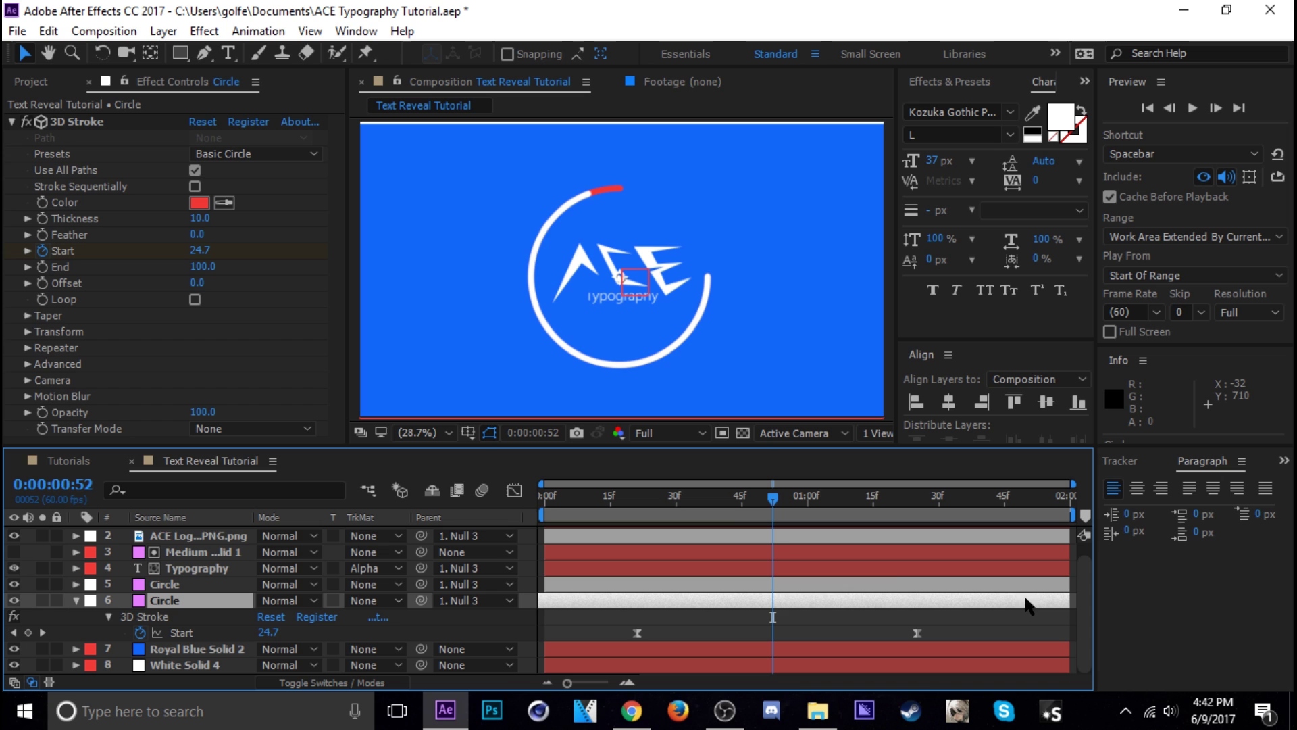
drag(743, 500, 645, 531)
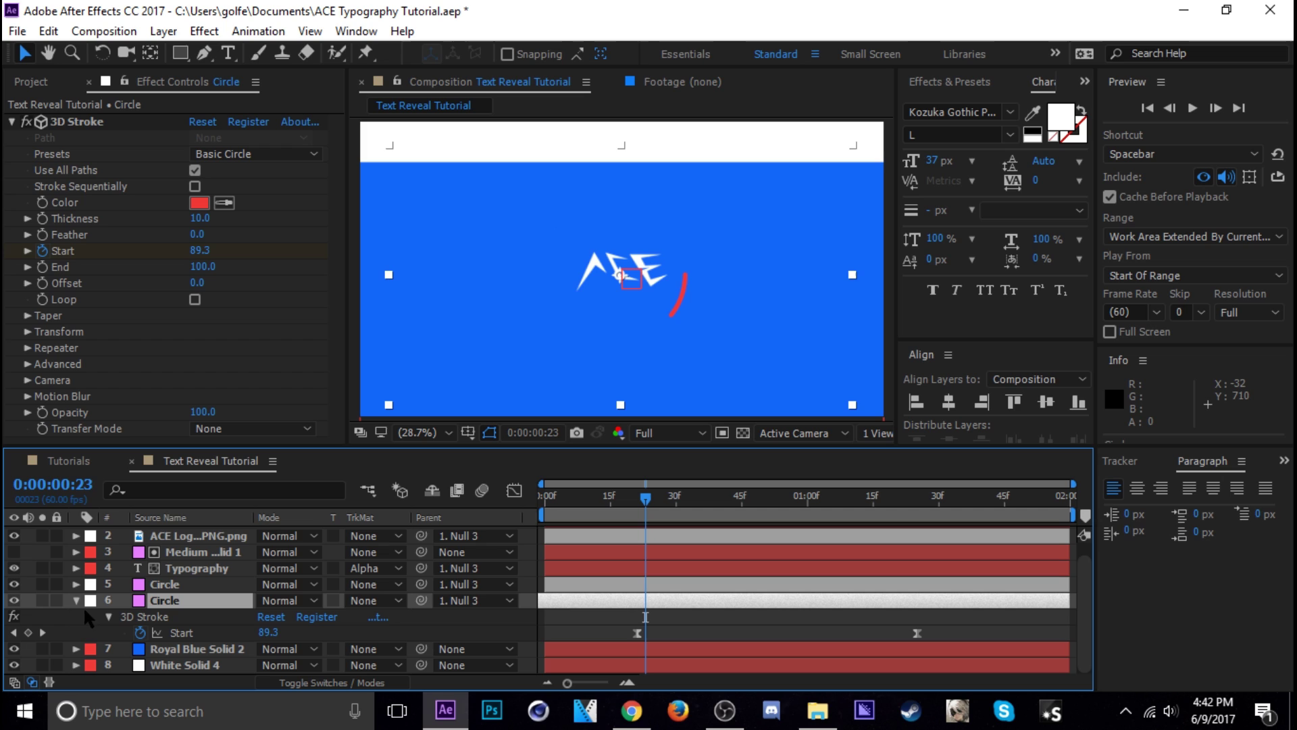
click(77, 600)
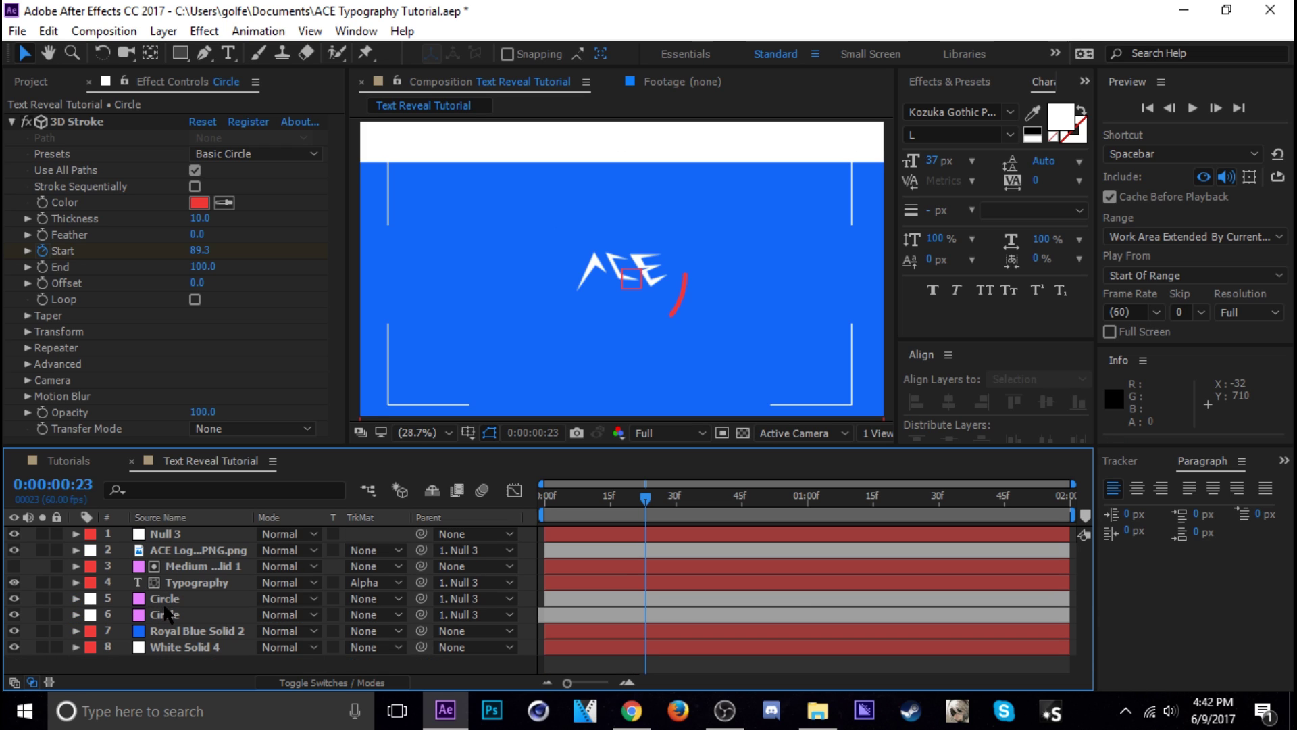
Change the red-stroked Circle layer's label color to red and duplicate the layer, keeping the lower copy selected
click(89, 615)
click(151, 298)
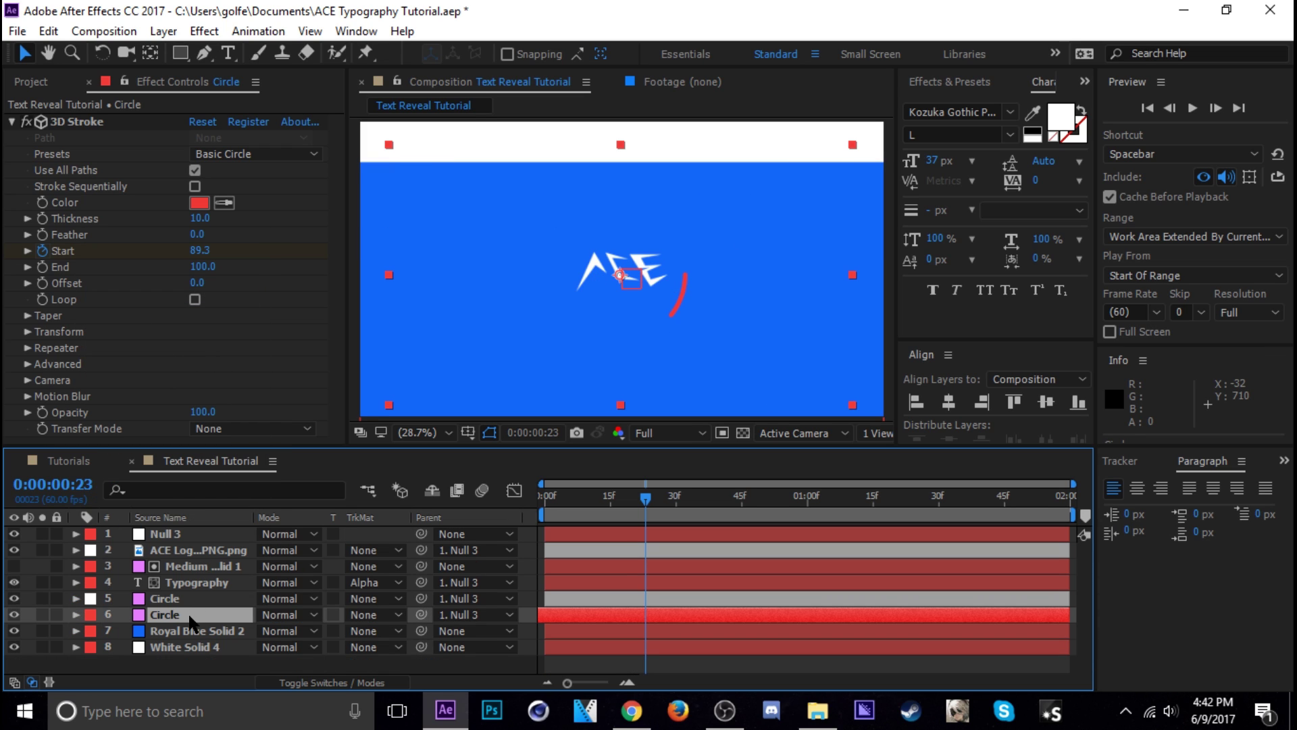
key(ctrl+d)
click(173, 630)
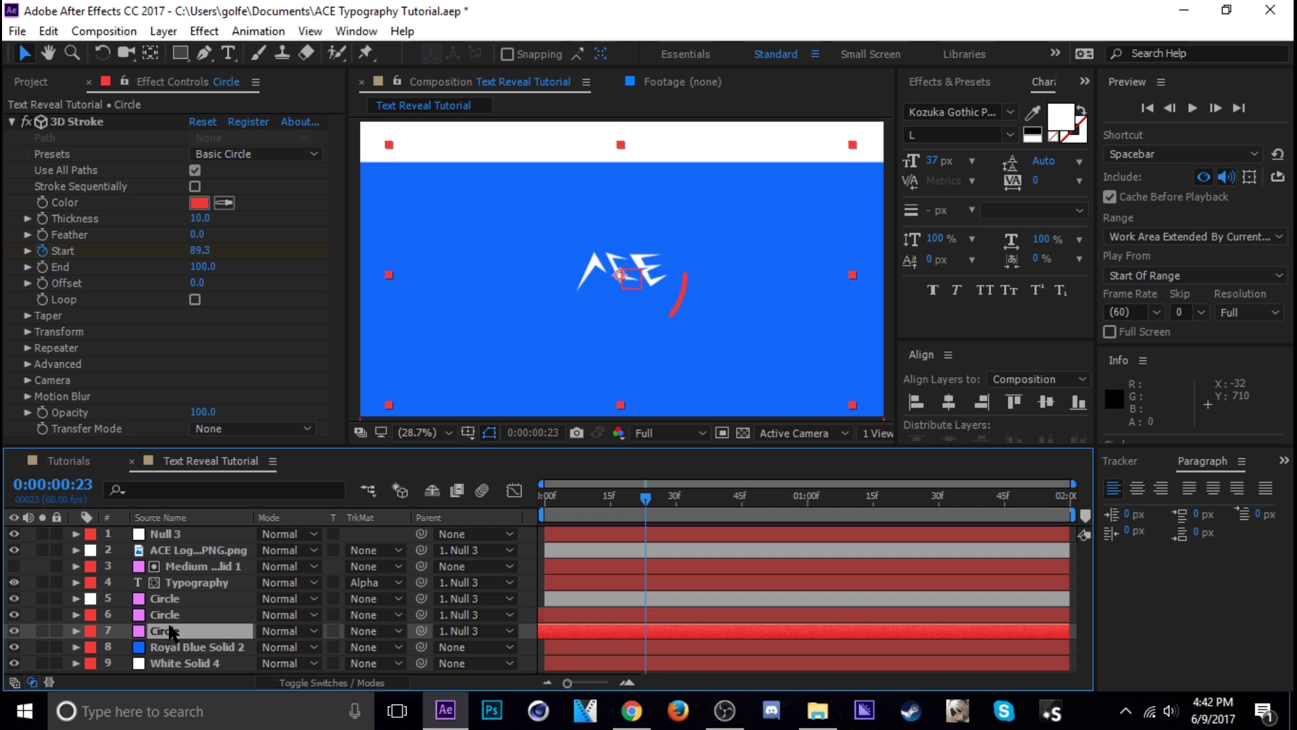
Set the lowest Circle copy's 3D Stroke color to yellow EAFF34
key(u)
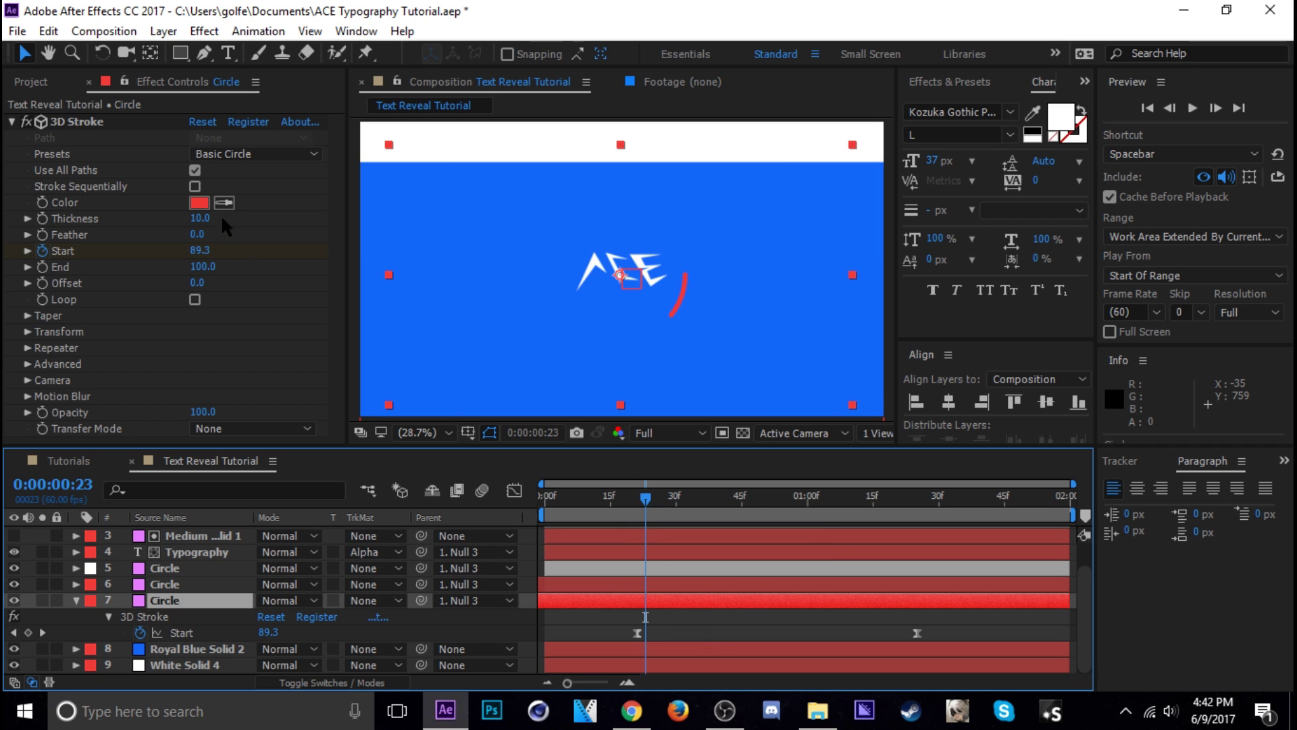
click(199, 203)
drag(1054, 446, 1058, 554)
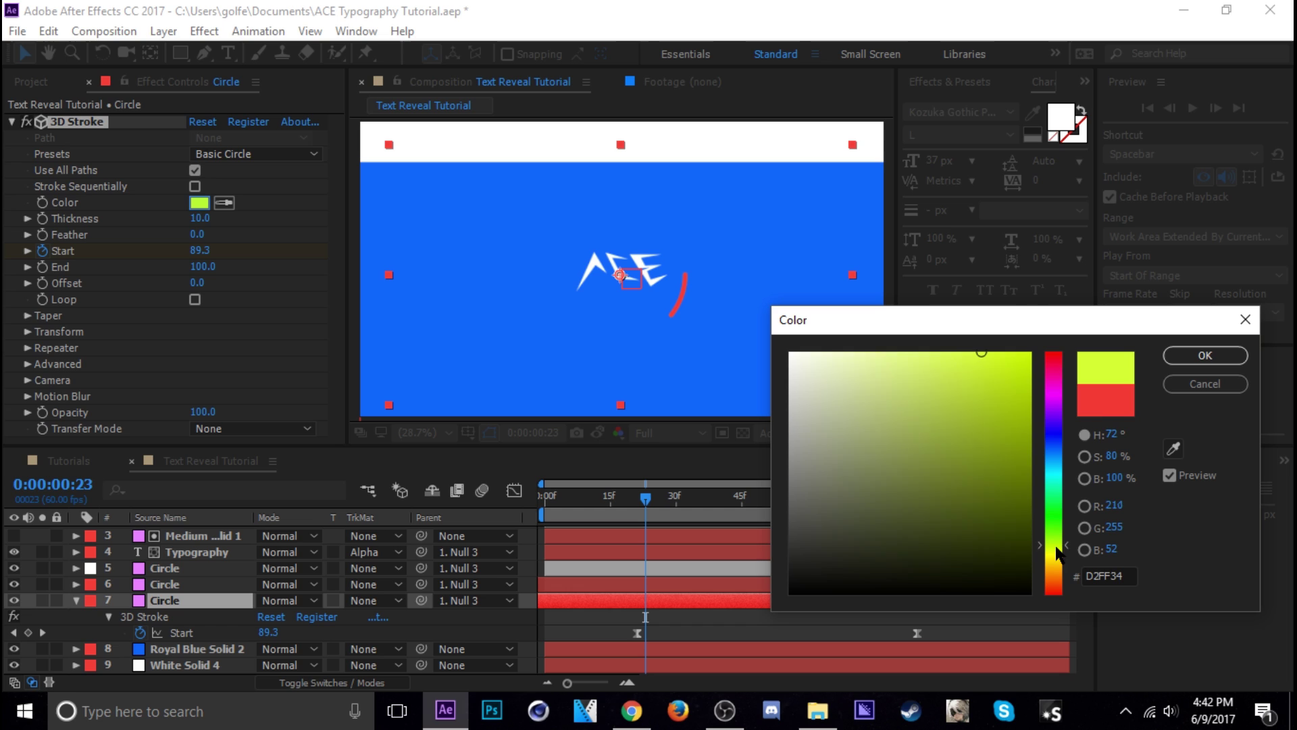
click(1205, 355)
Shift the yellow-stroked Circle layer about three frames earlier and extend its end to the end of the composition
key(space)
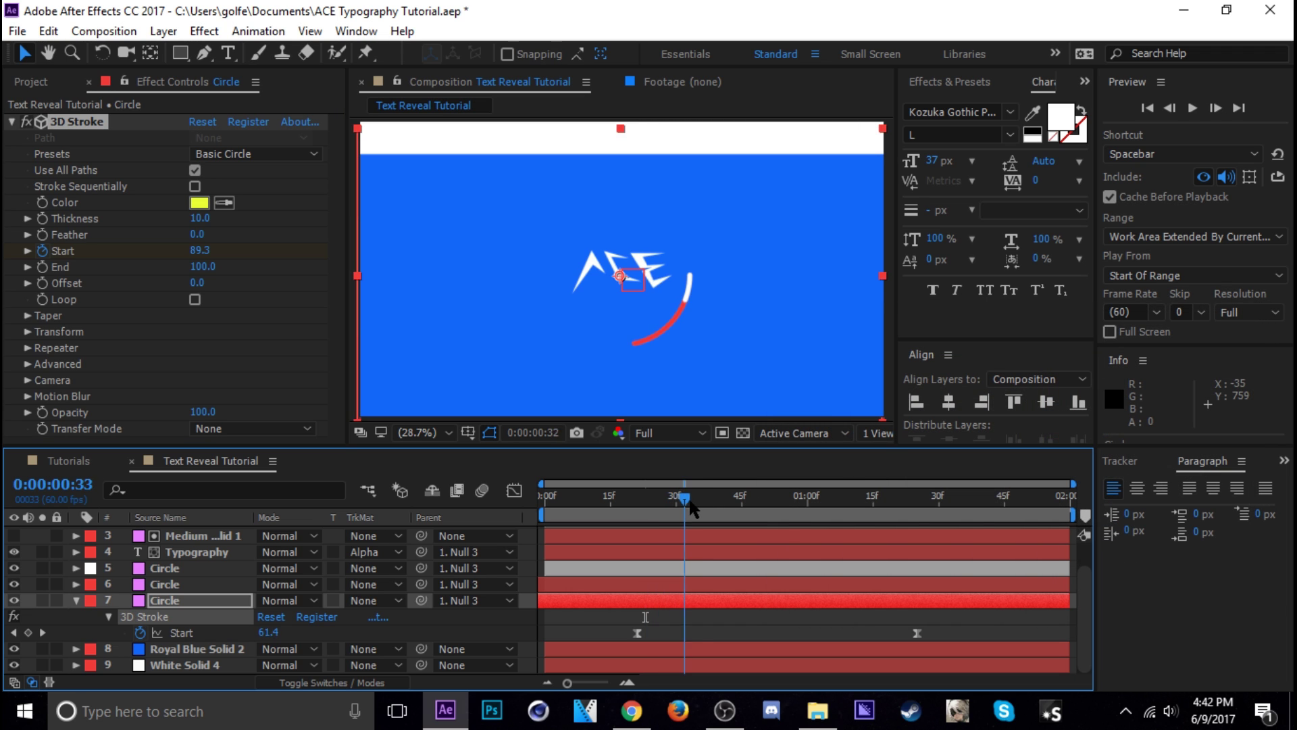
drag(732, 591, 718, 600)
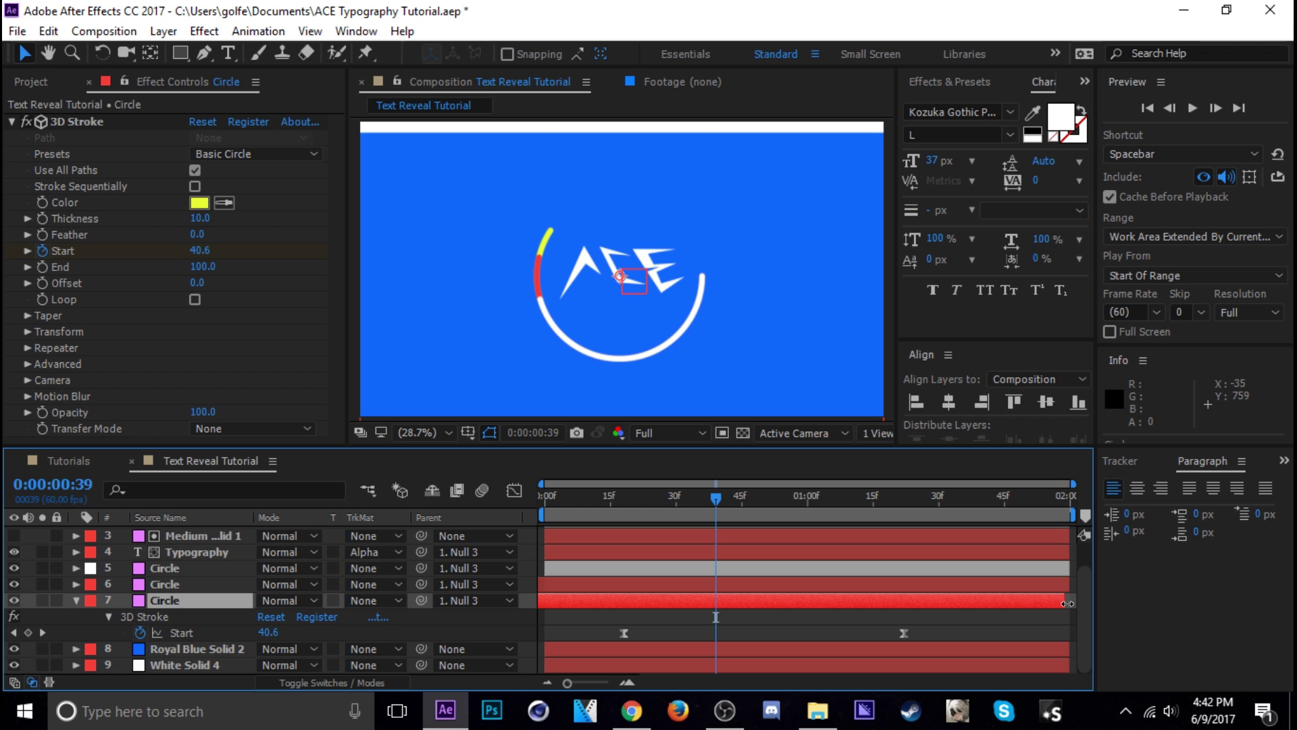
click(76, 601)
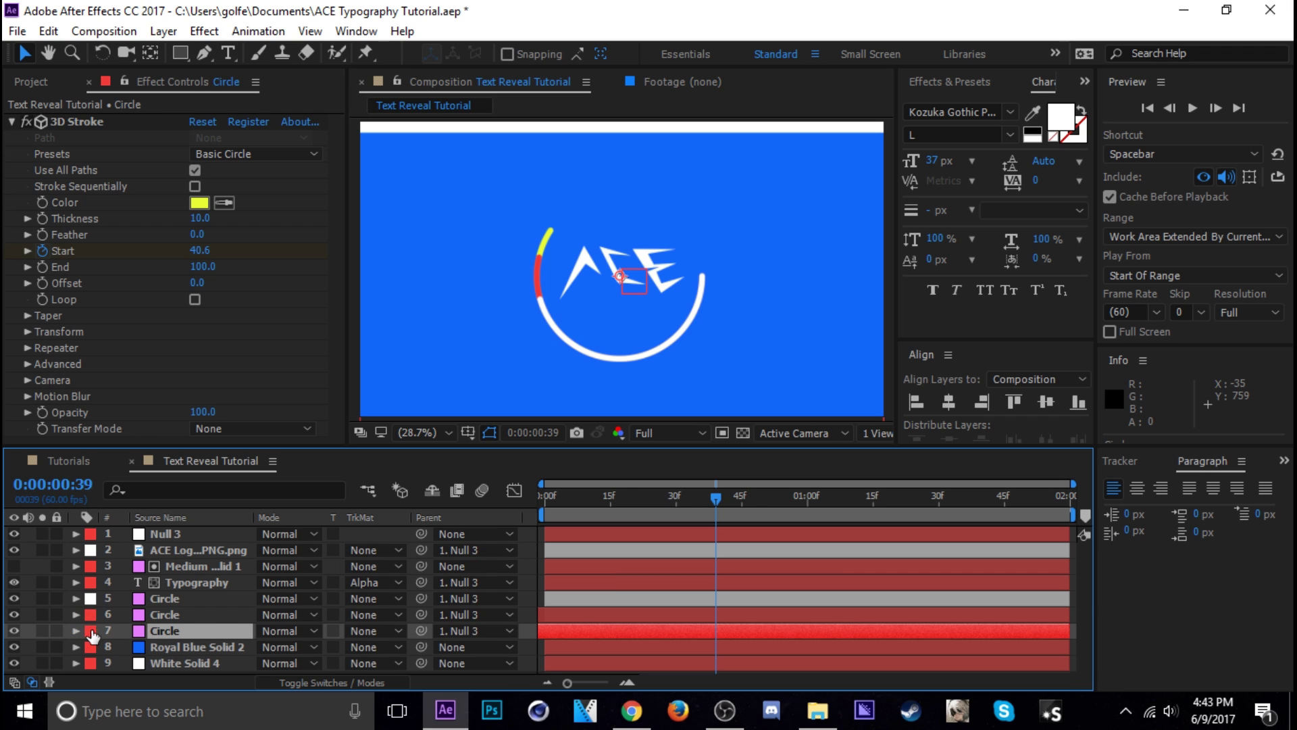
Change the yellow-stroked Circle layer's label color to yellow and duplicate the layer, selecting the lower copy
click(91, 630)
click(144, 417)
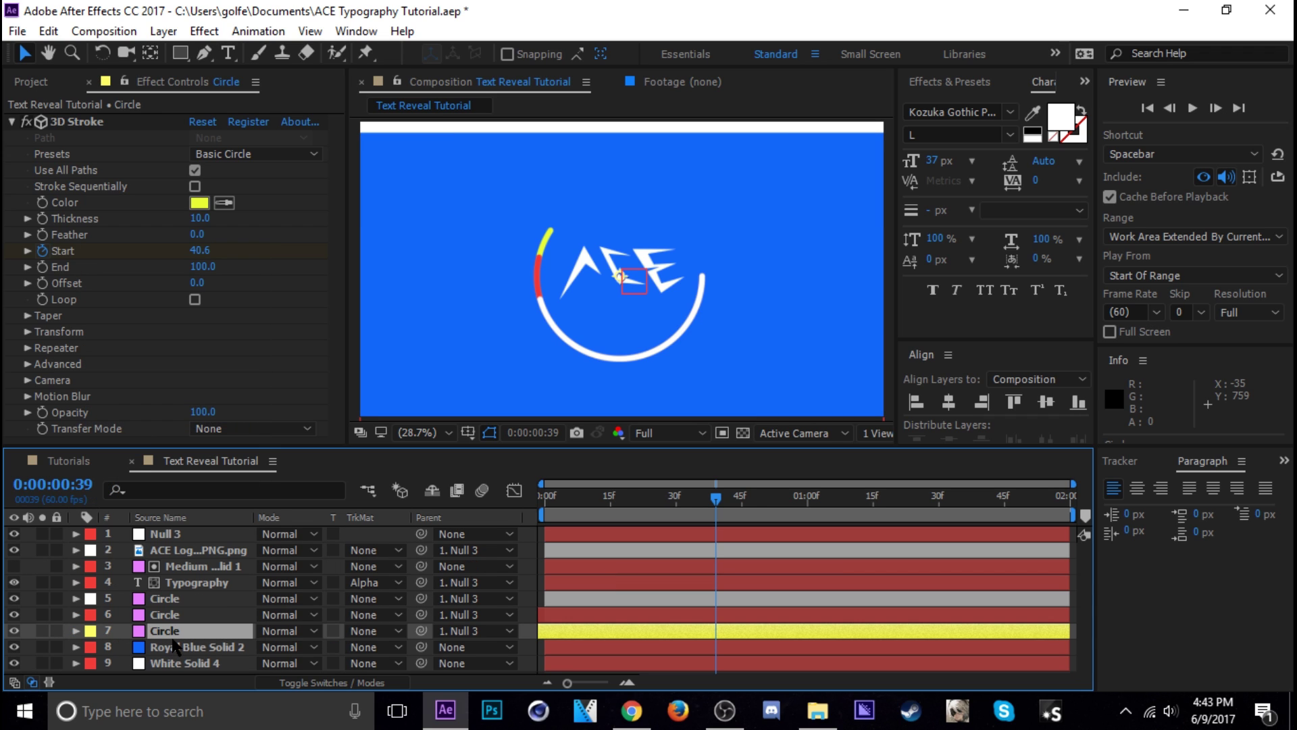
key(ctrl+d)
click(170, 632)
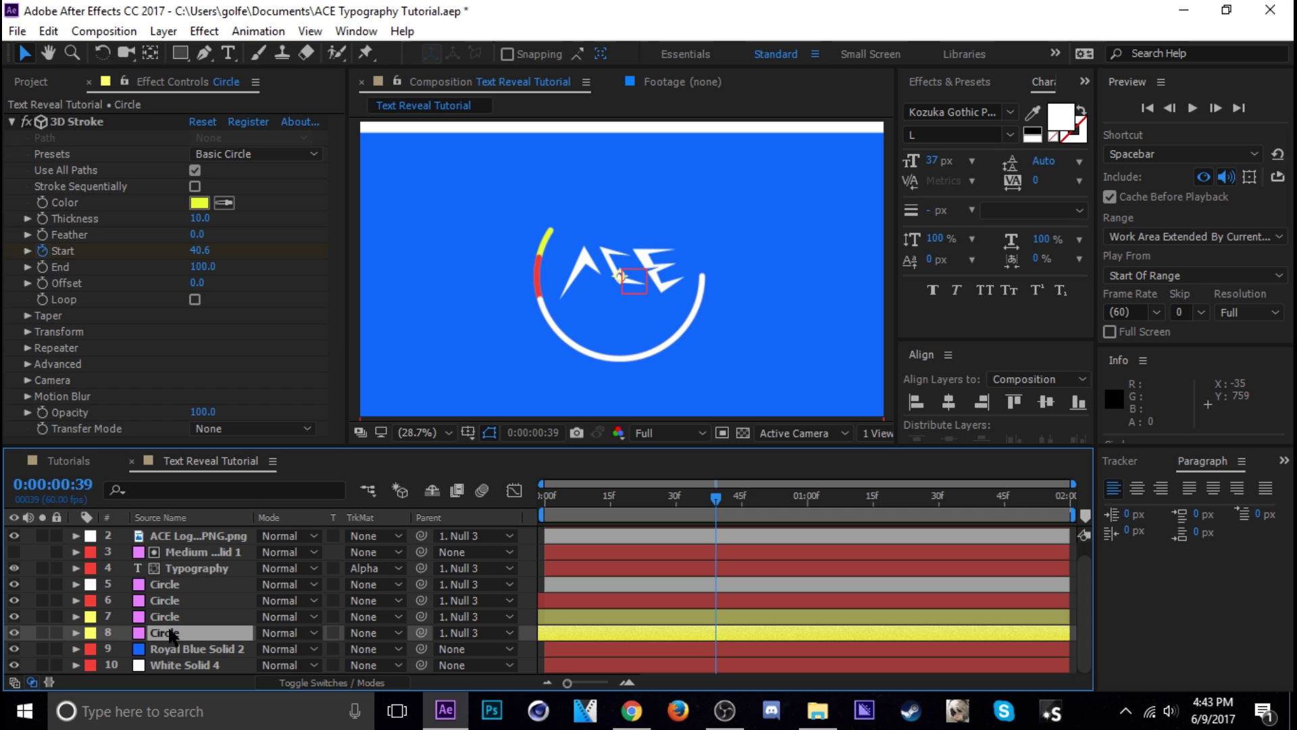
Sample the blue background for the lowest Circle copy's 3D Stroke color and darken it to 2557B3
click(199, 203)
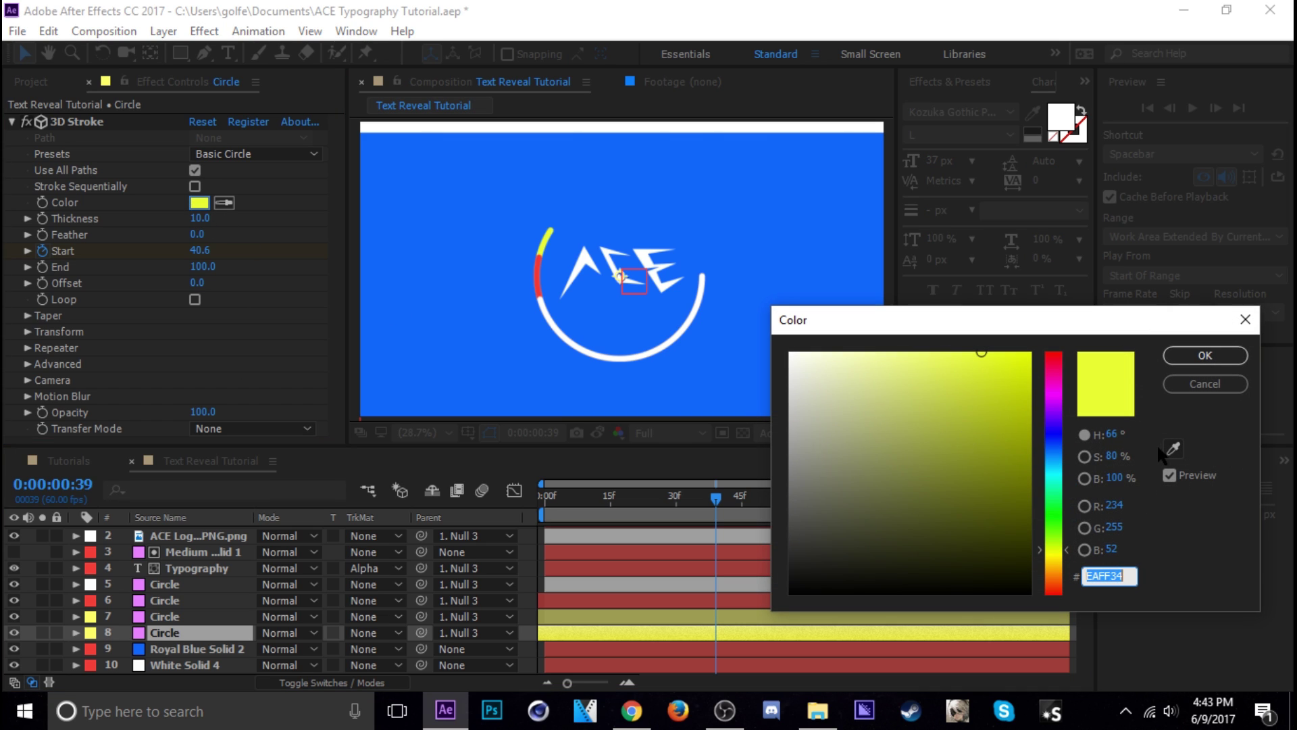
click(1173, 449)
click(759, 264)
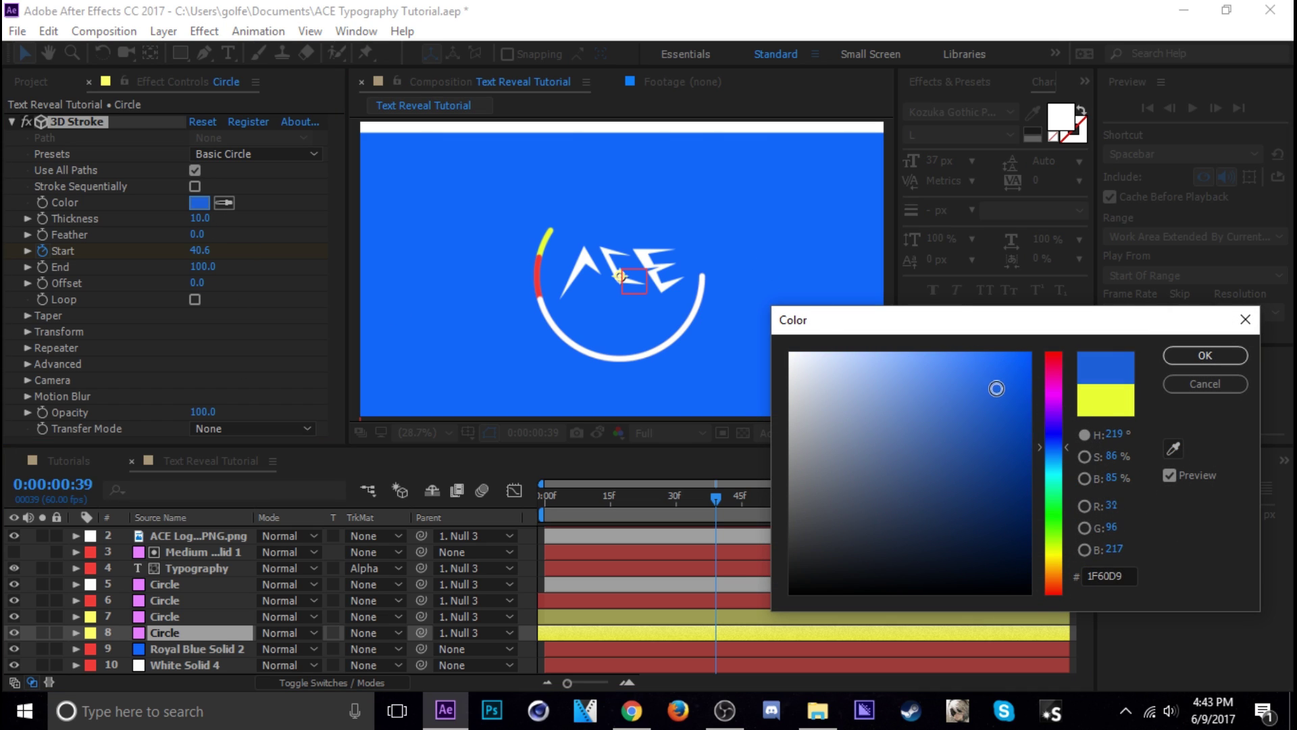
click(1205, 356)
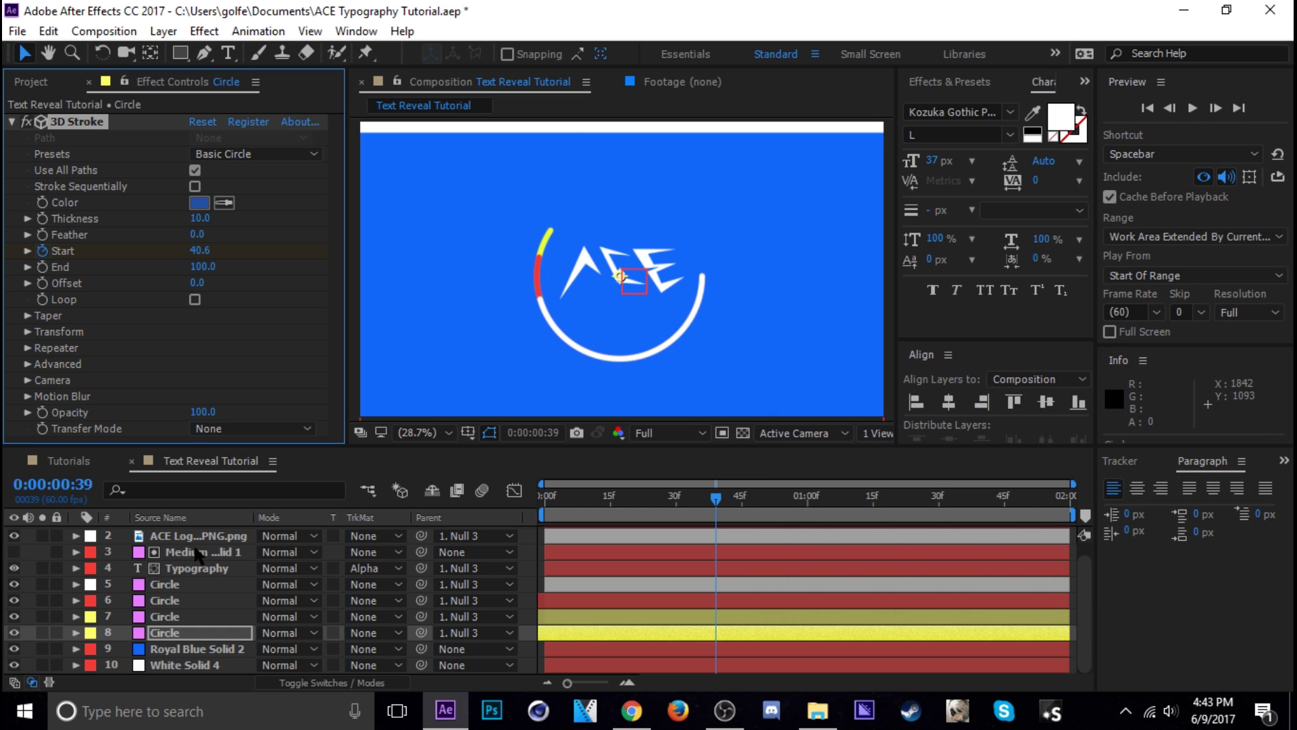
Shift the blue-stroked Circle layer about three frames earlier, extend its end to the composition's end, and preview the animation
drag(659, 630, 646, 628)
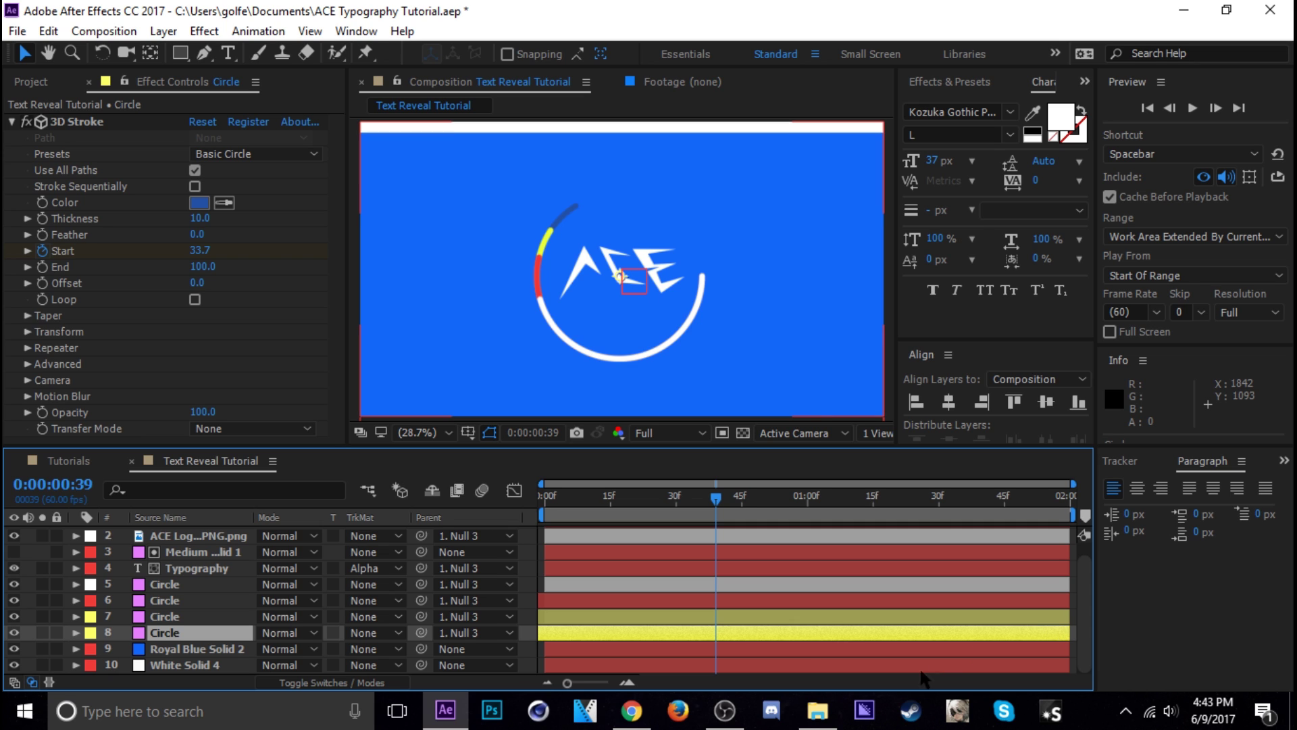
key(space)
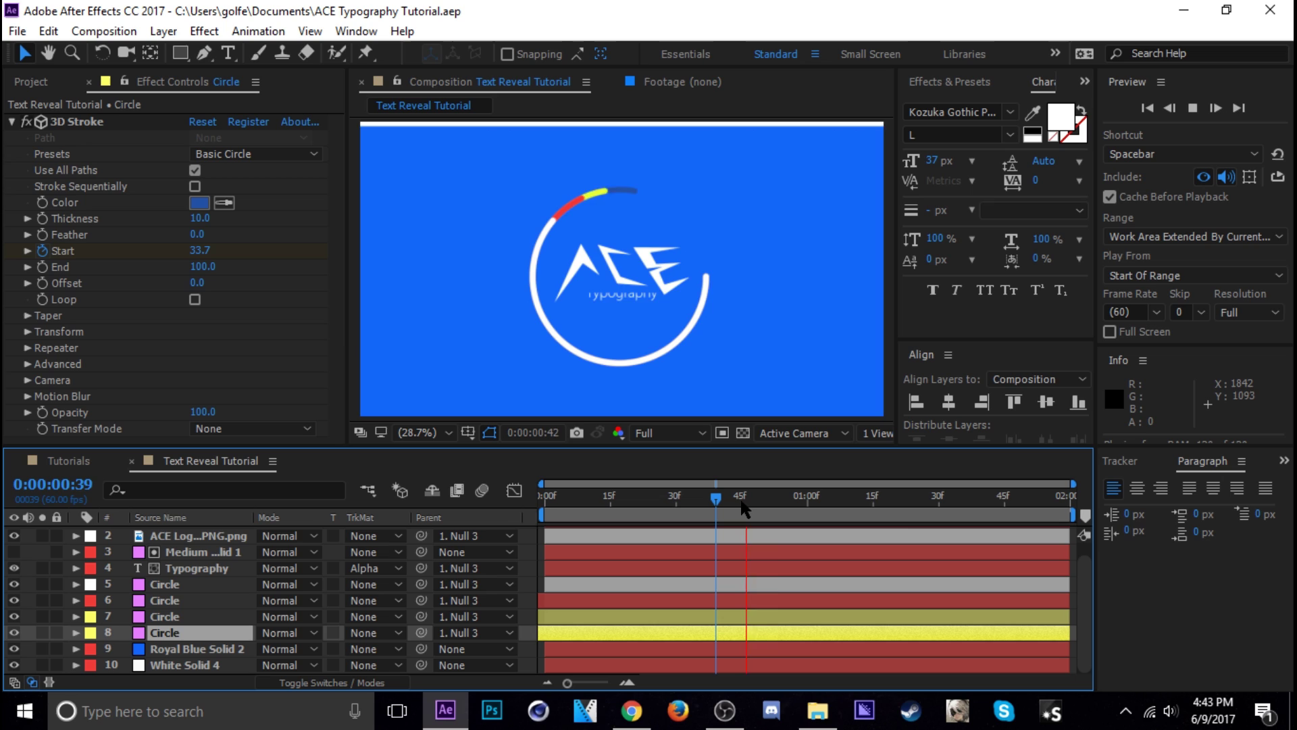
key(space)
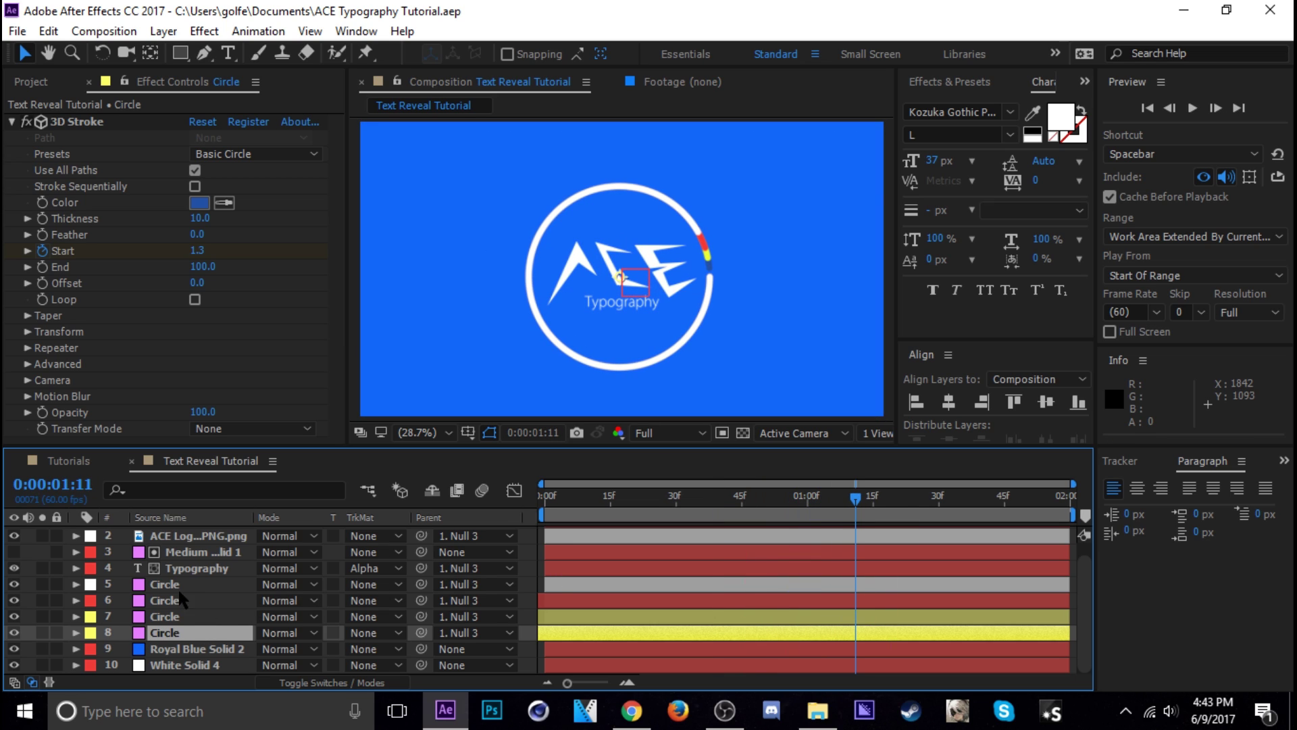
Change the blue-stroked Circle layer's label color to Blue
scroll(198, 583, up, 1)
scroll(173, 578, down, 1)
click(89, 633)
click(108, 352)
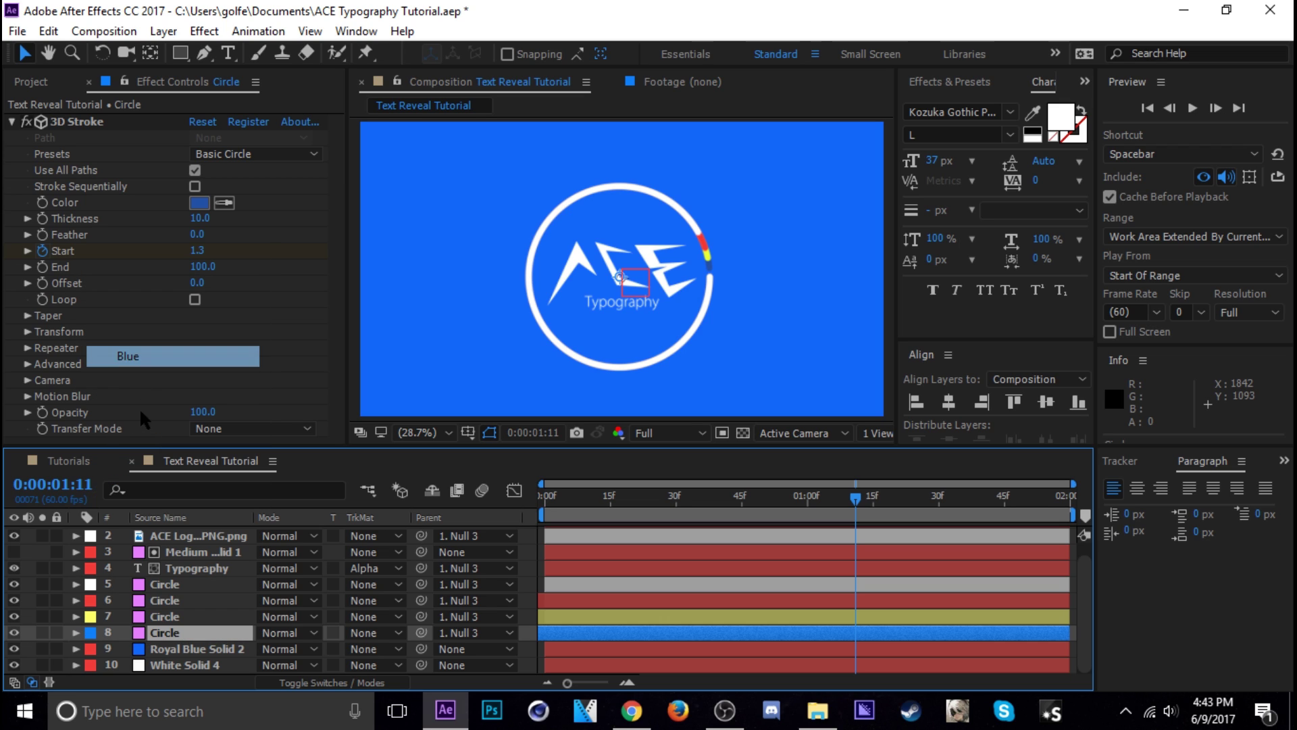
Parent all four Circle layers to the ACE Logo layer and preview the animation
shift+click(173, 587)
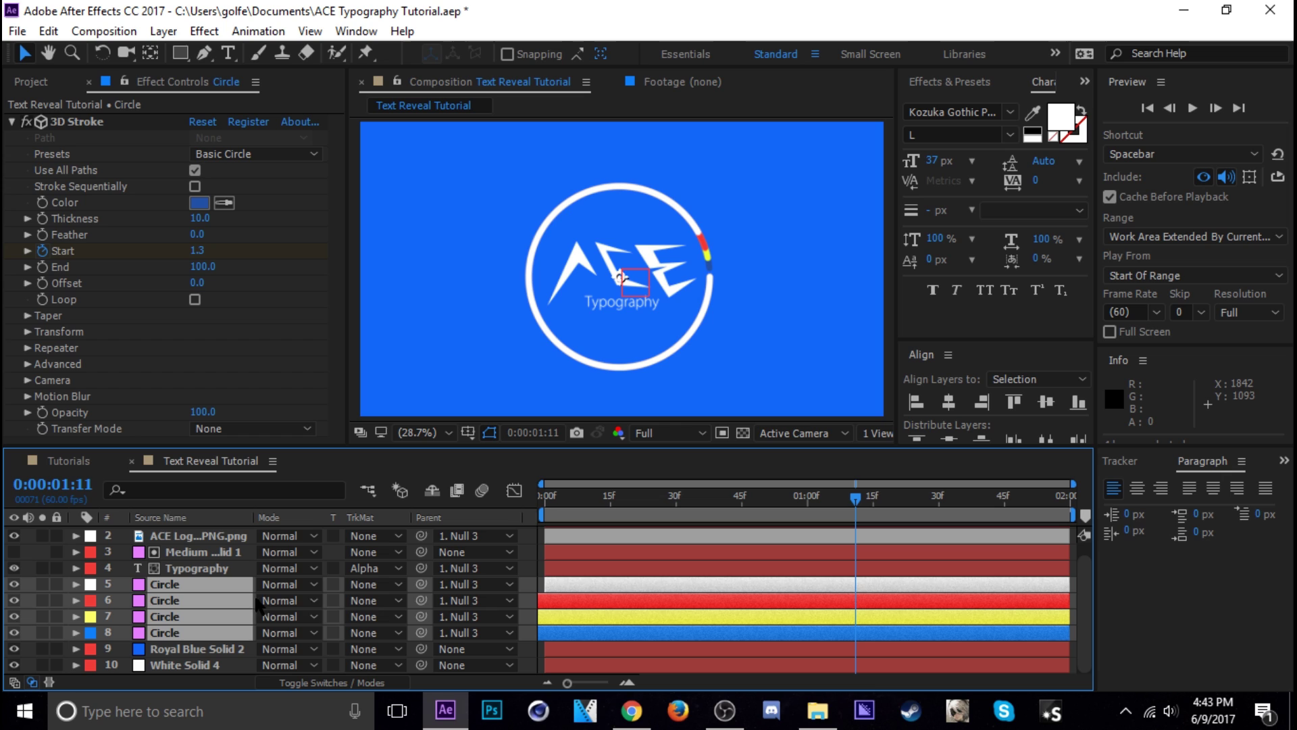
drag(420, 584, 197, 550)
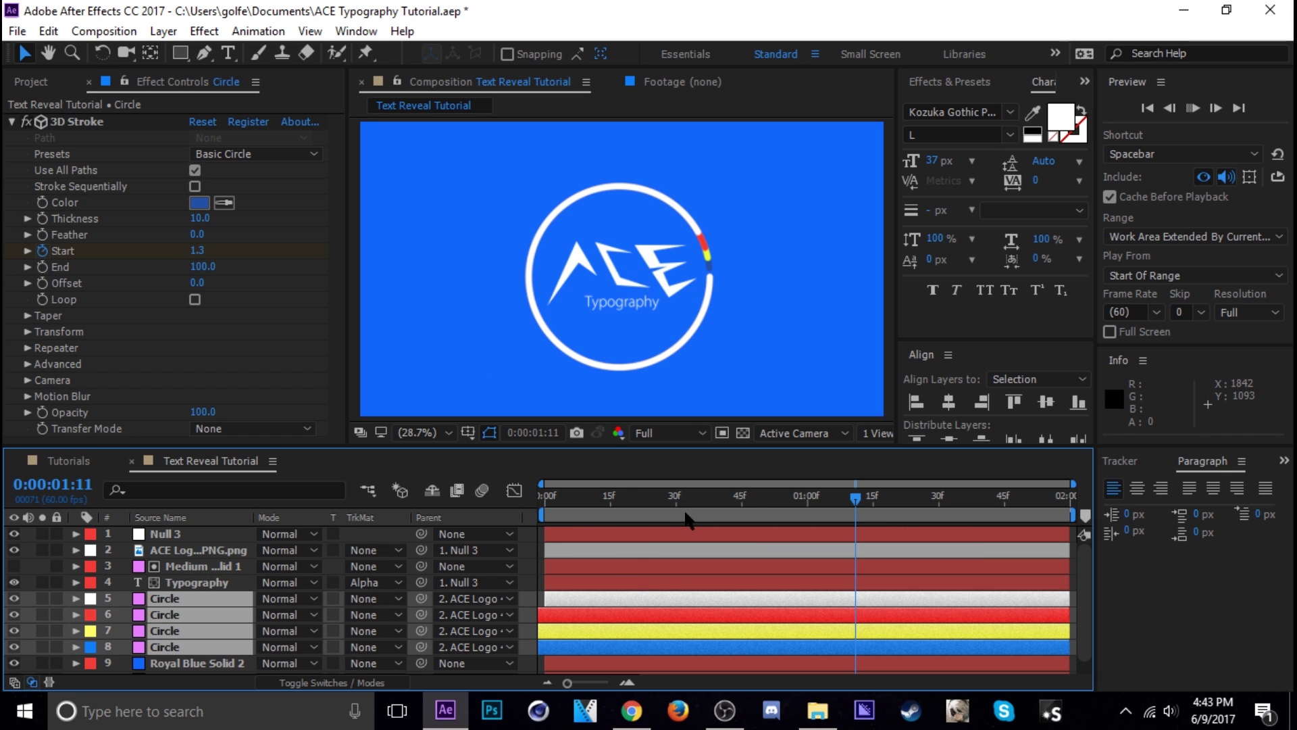
key(space)
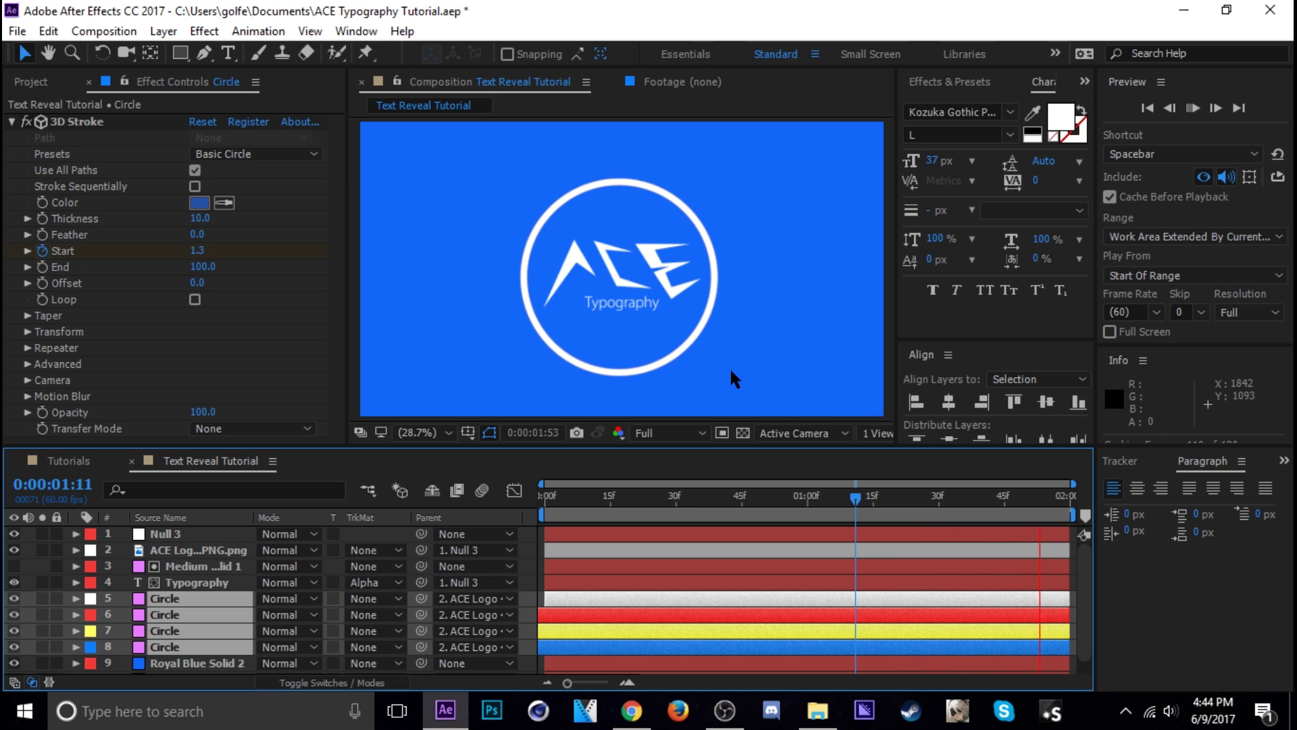
key(space)
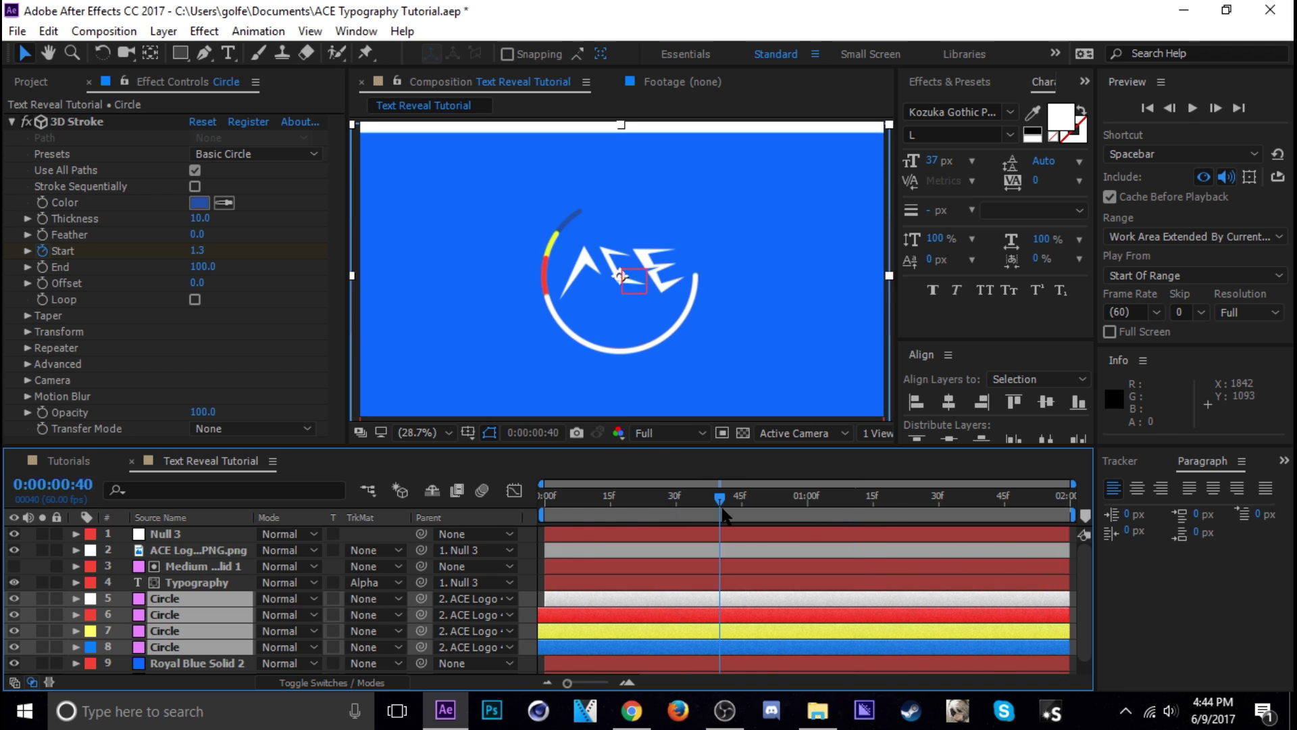
key(space)
Parent the Typography layer to the ACE Logo layer, save the project, and preview the reveal
click(202, 585)
drag(421, 582, 195, 550)
key(ctrl+s)
drag(724, 499, 875, 534)
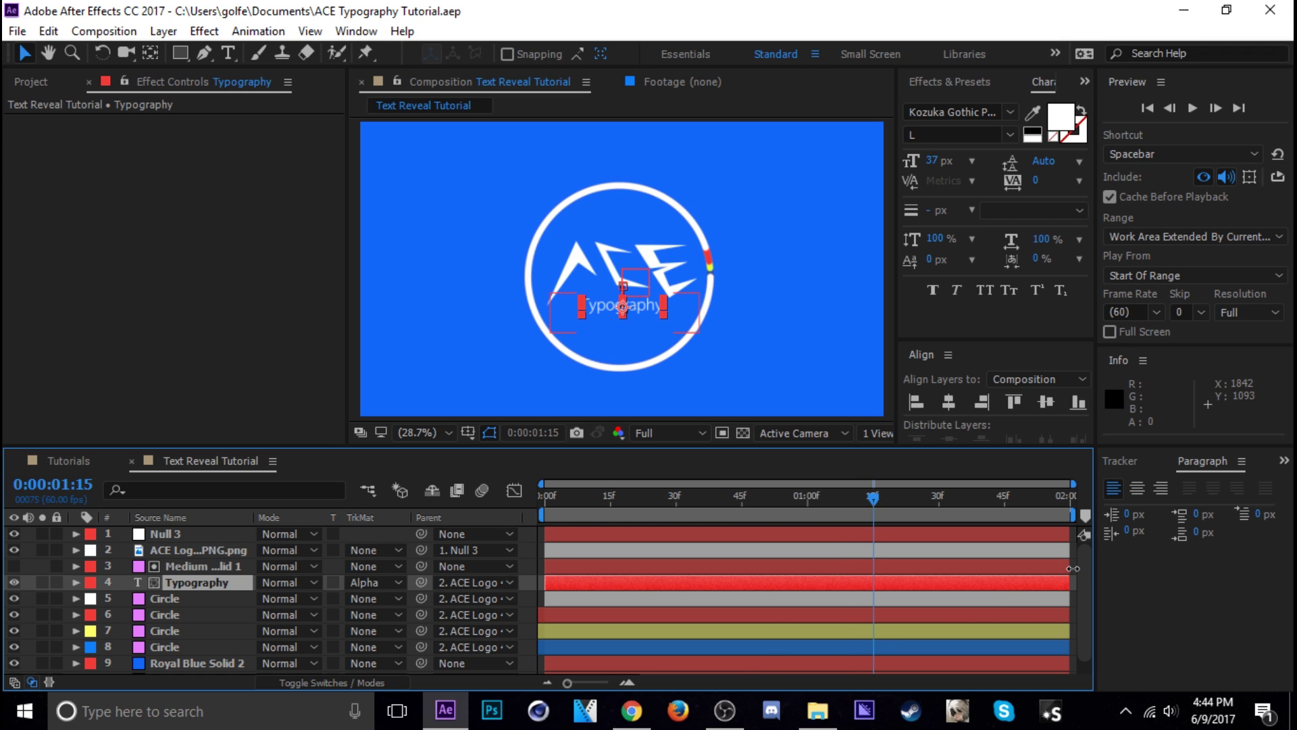
key(space)
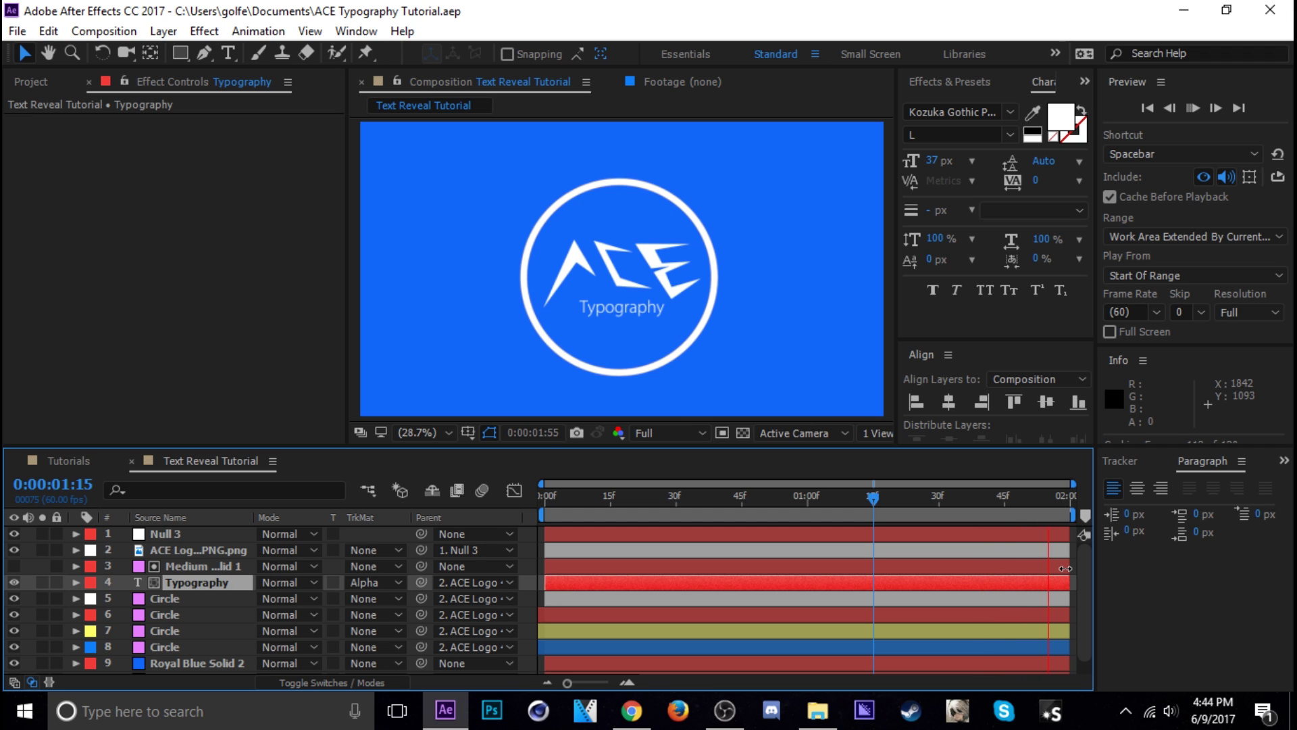
key(space)
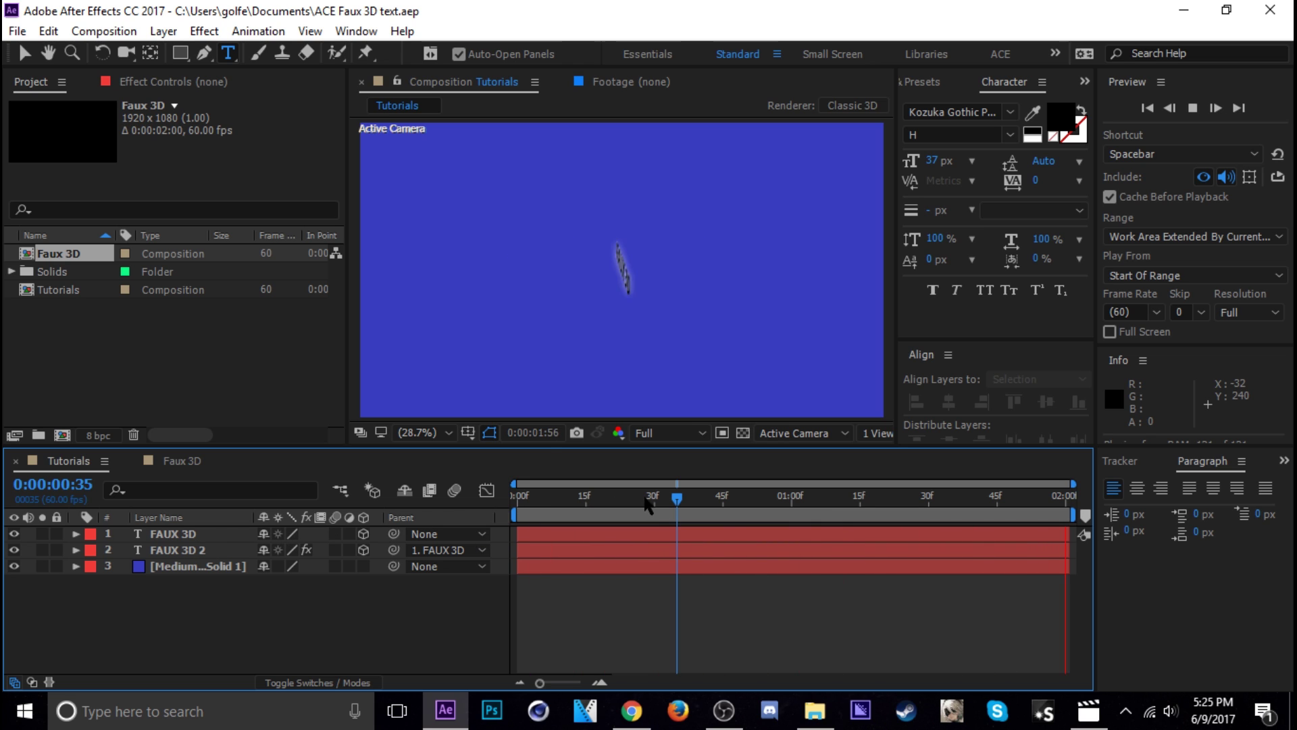
Add a text layer reading FAUX 3D to the Faux 3D composition
mouse_move(681, 504)
mouse_down()
mouse_move(792, 505)
mouse_move(659, 516)
mouse_up()
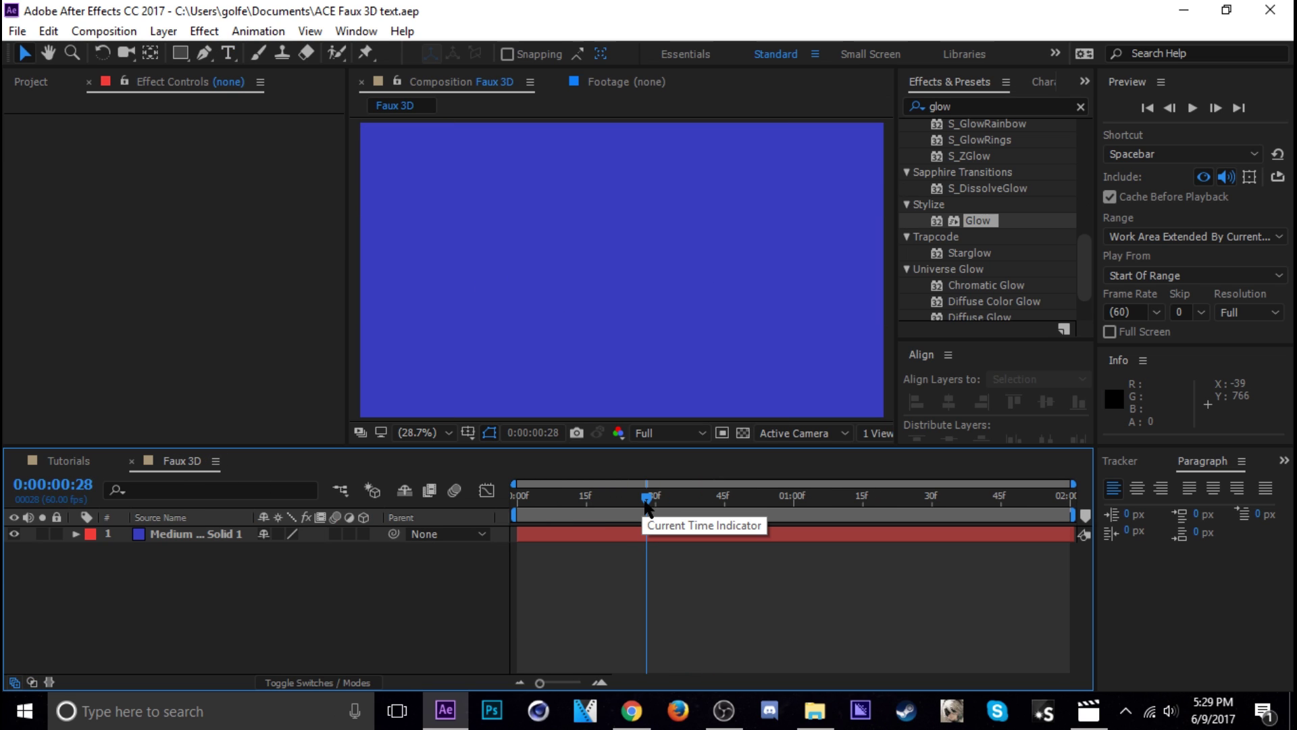
right_click(320, 599)
mouse_move(373, 420)
click(588, 449)
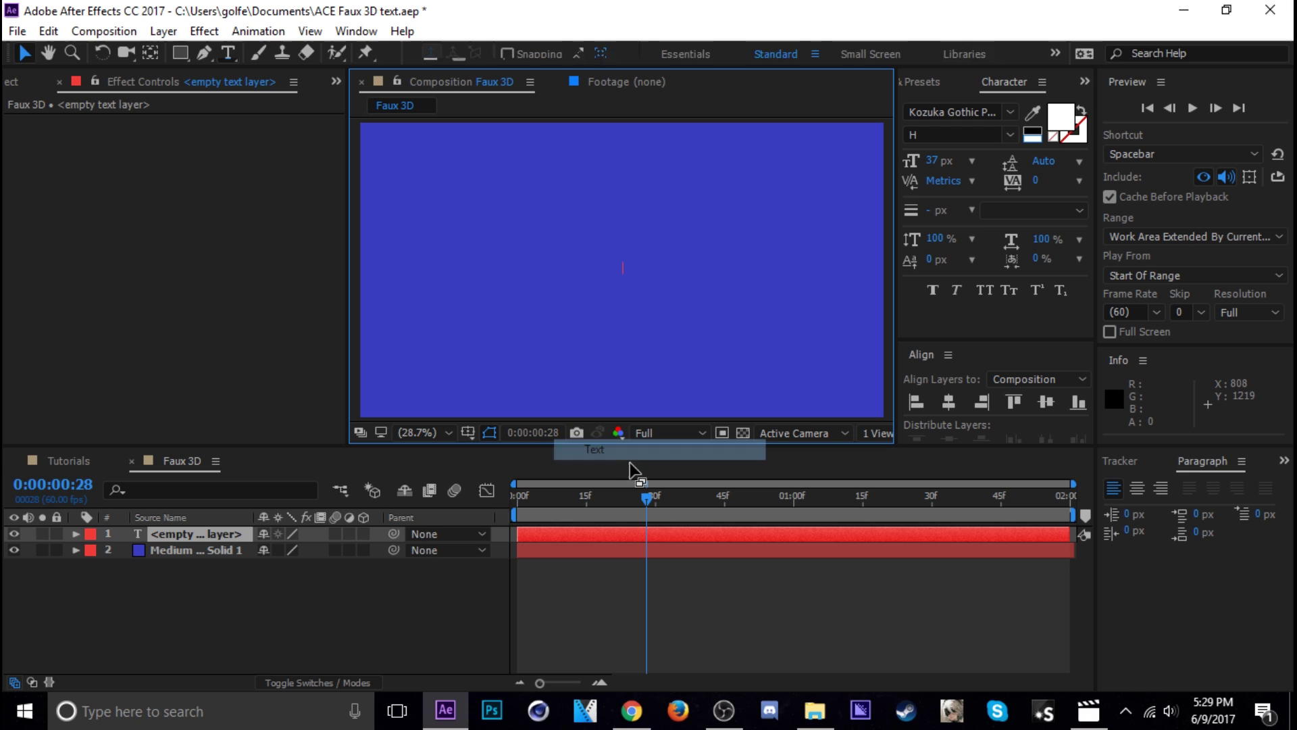
text(FAUX 3D)
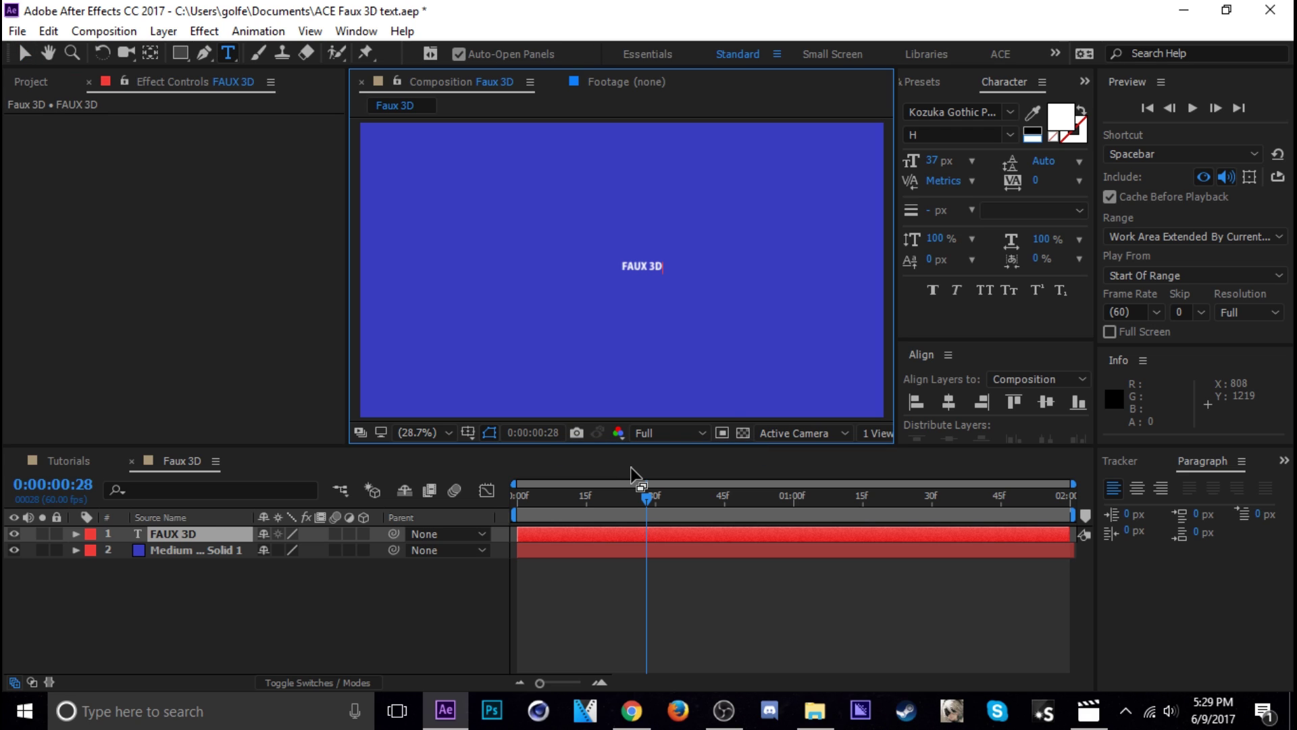
Scale the FAUX 3D text to 517% and set its anchor point to 74, -17, saving the project
click(626, 534)
key(a)
key(s)
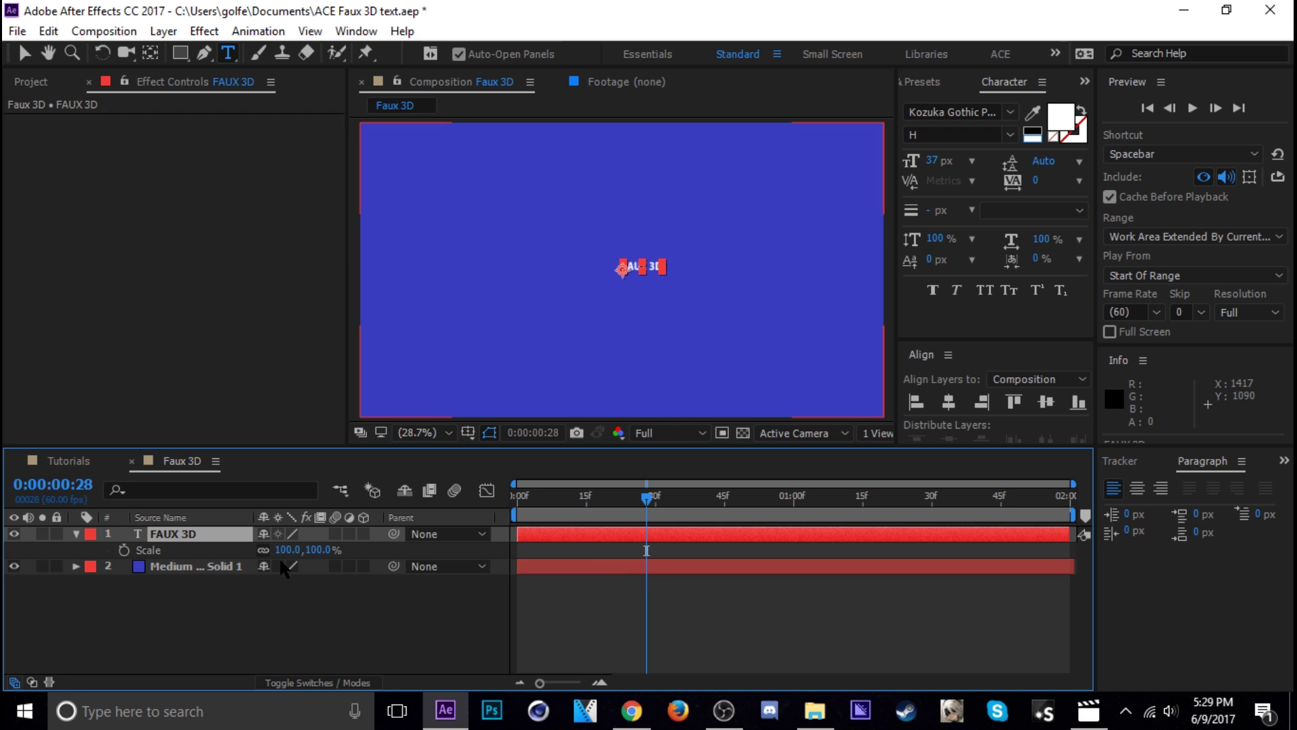
mouse_move(273, 550)
mouse_down()
mouse_move(364, 550)
mouse_move(270, 551)
mouse_up()
key(a)
key(ctrl+s)
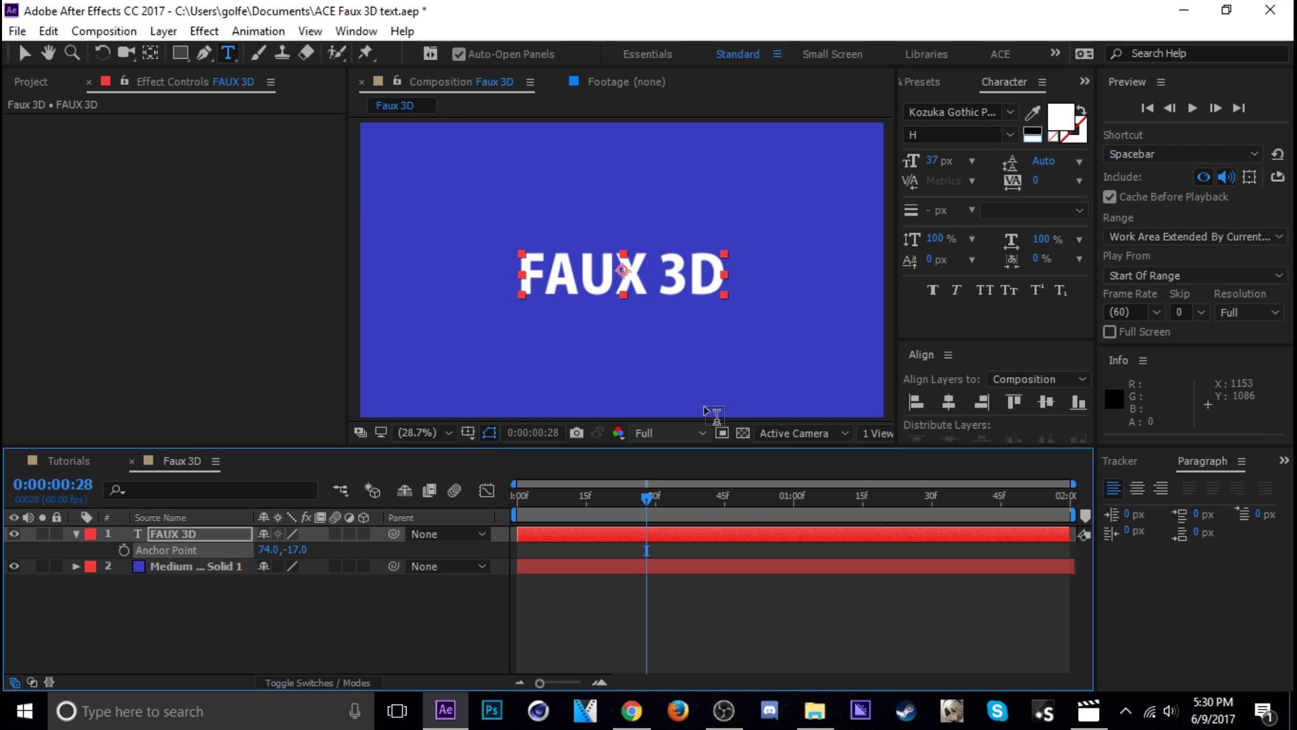
Fill the FAUX 3D text with black and duplicate it, giving the lower copy a white fill
click(1032, 130)
click(79, 551)
key(ctrl+d)
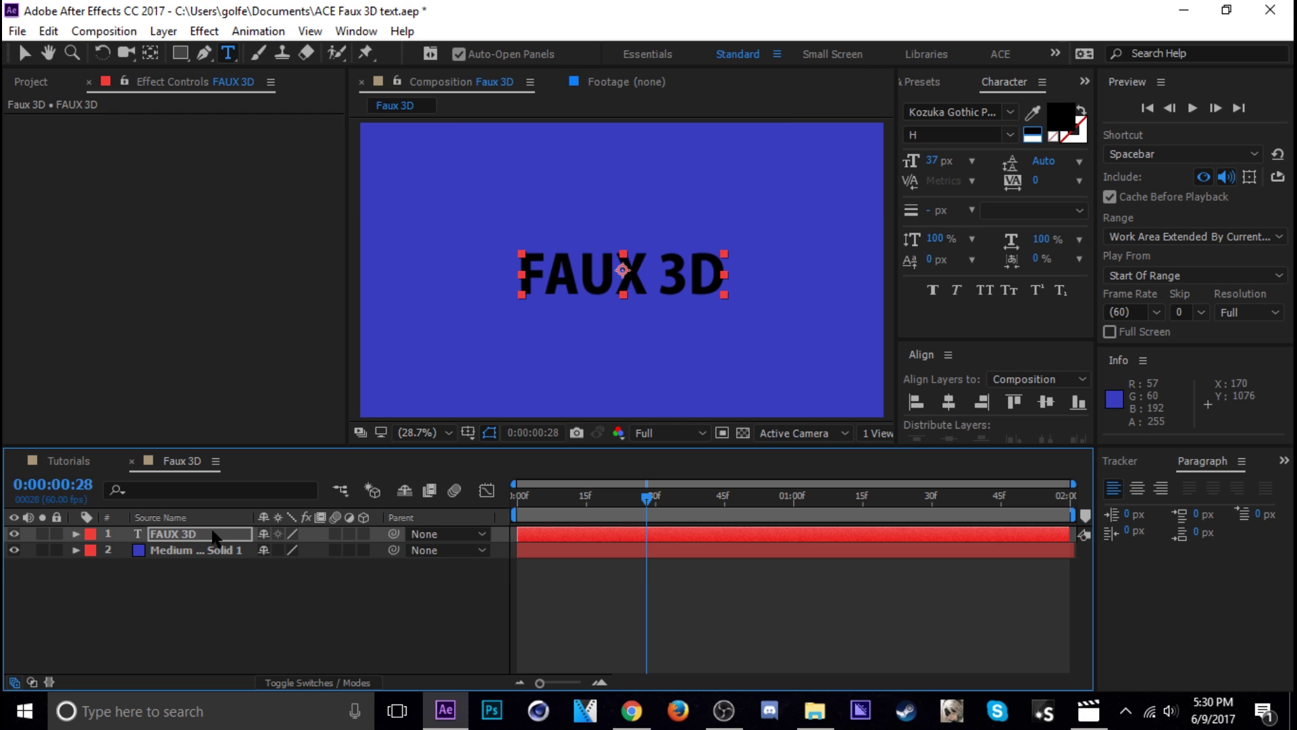
drag(209, 540, 223, 559)
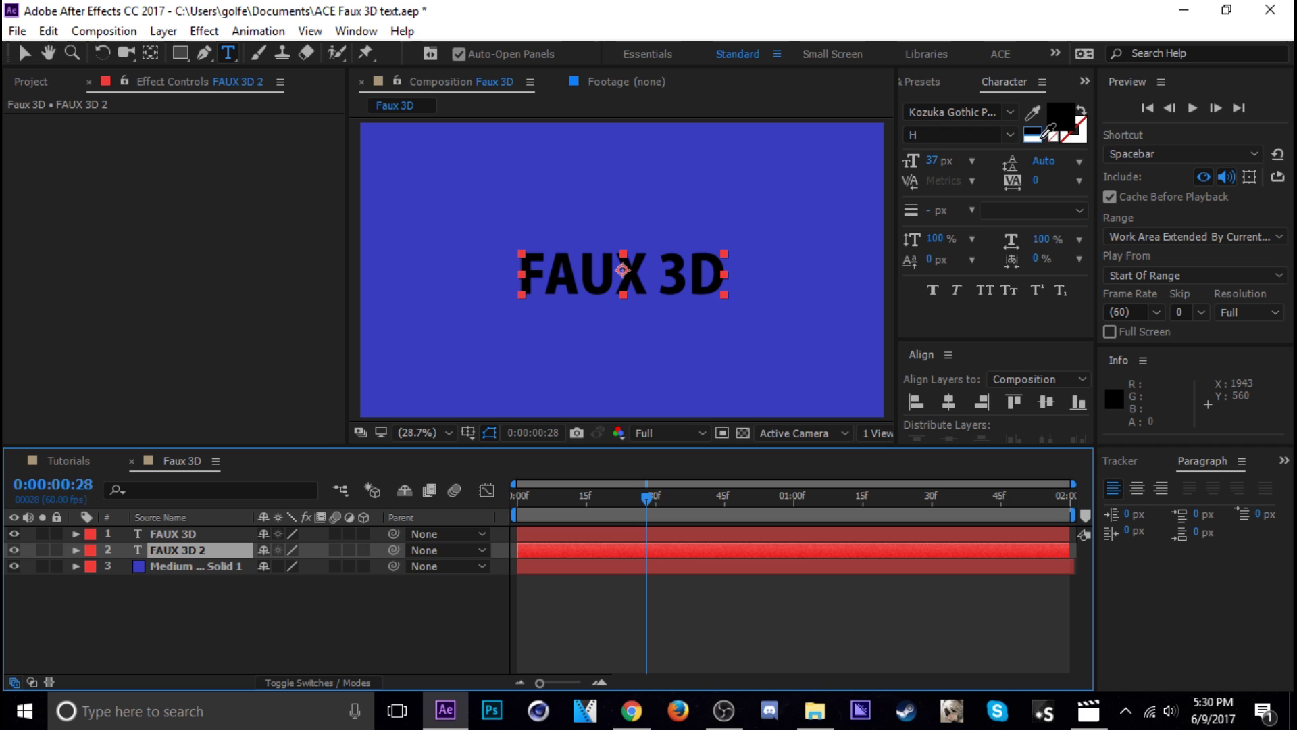
click(1082, 110)
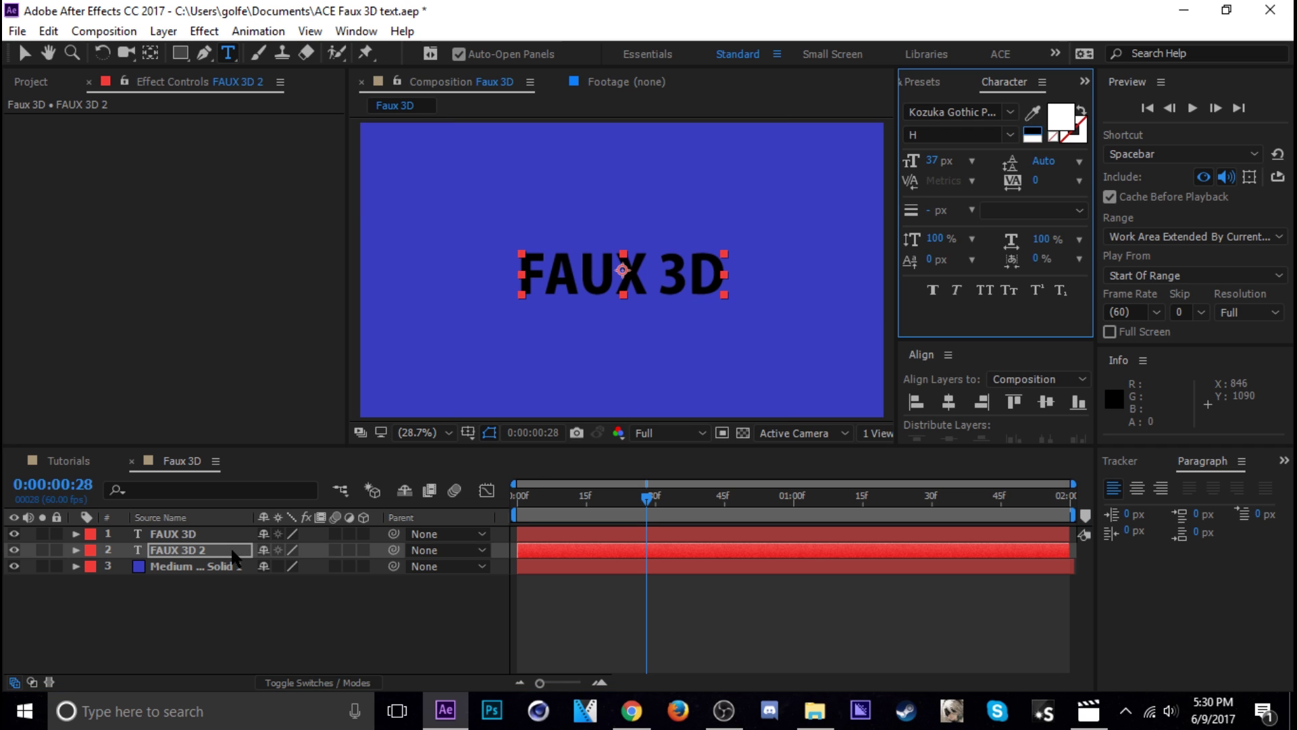
Offset the white FAUX 3D 2 layer slightly to the left by setting its Position to 951, 540
click(231, 552)
key(p)
drag(277, 566, 257, 567)
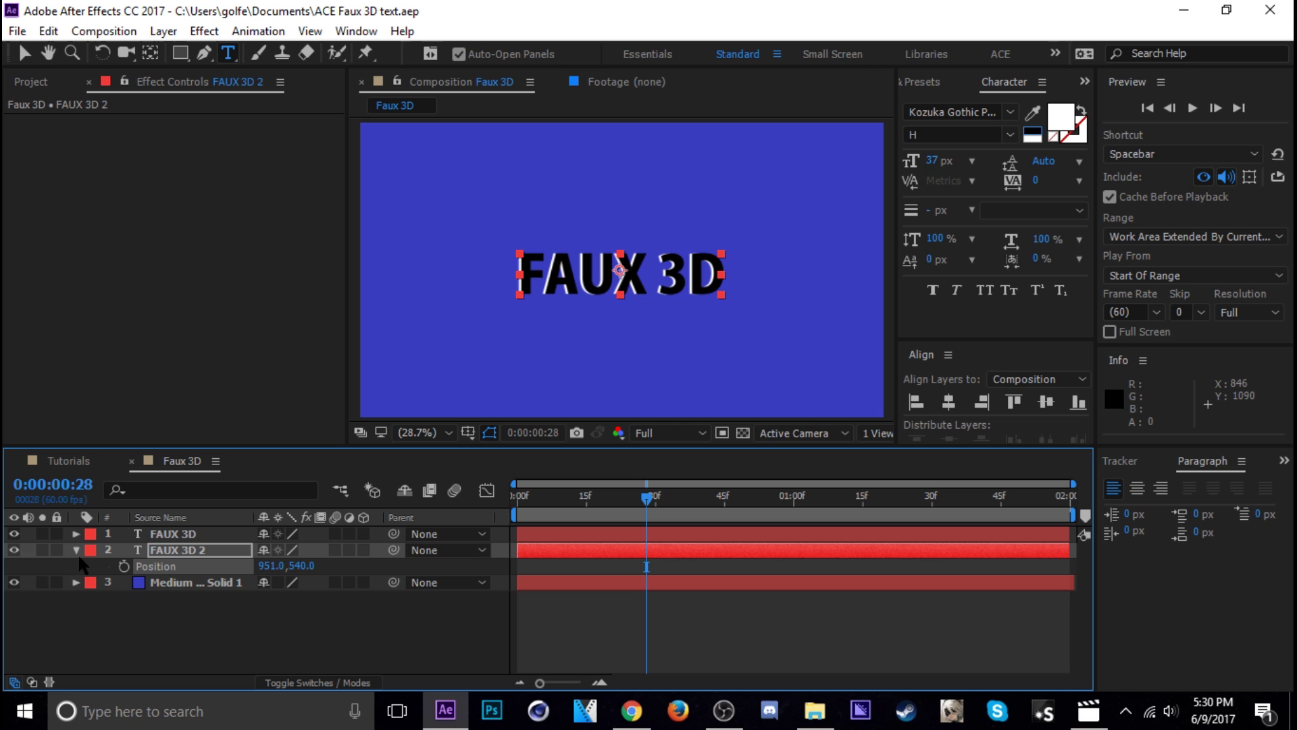
click(76, 549)
Apply the Stylize Glow effect to FAUX 3D 2 and set its Glow Radius to 27
click(921, 81)
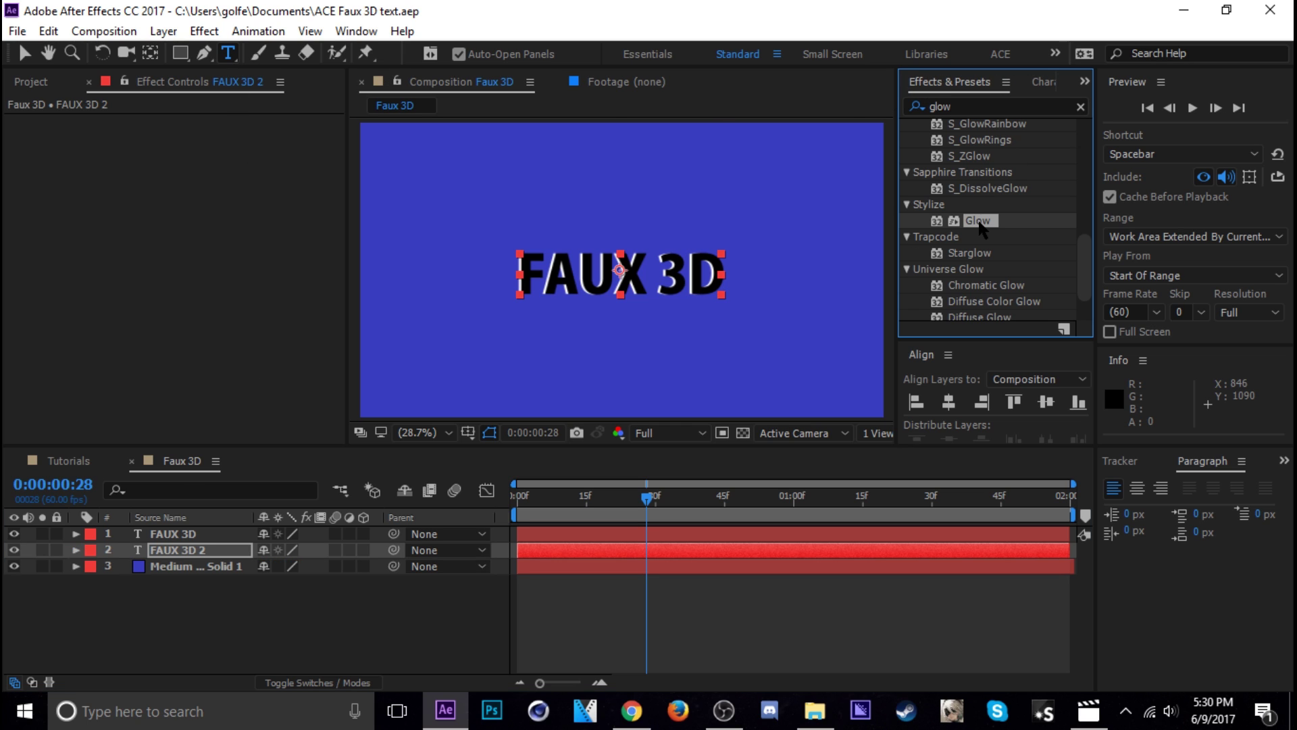
double_click(979, 223)
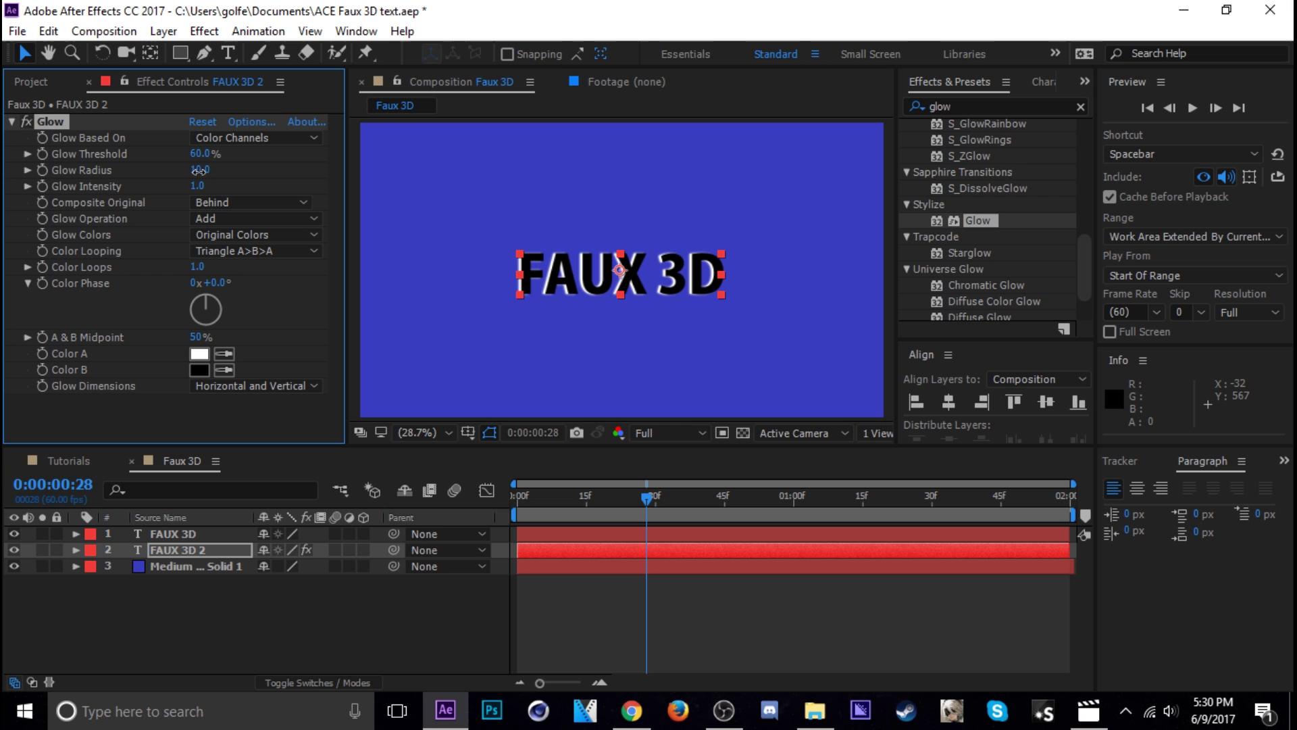
drag(198, 169, 211, 169)
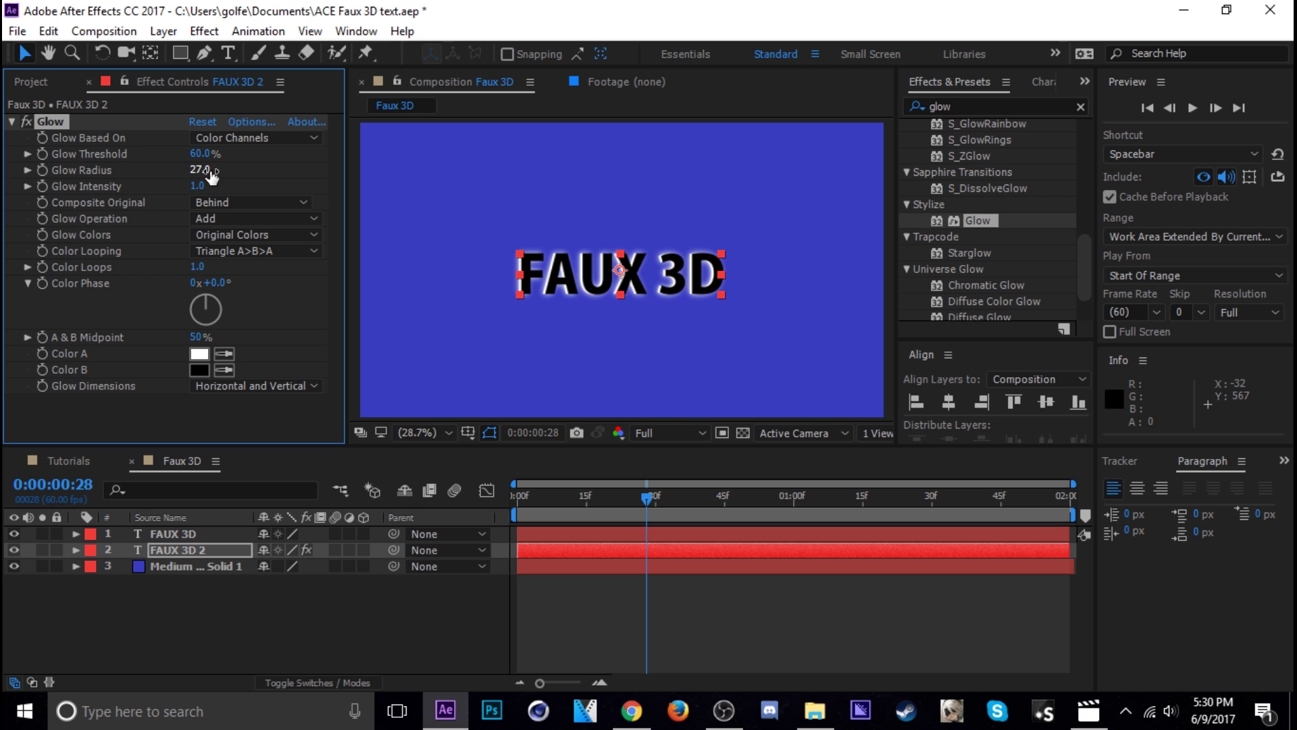
click(11, 122)
click(398, 594)
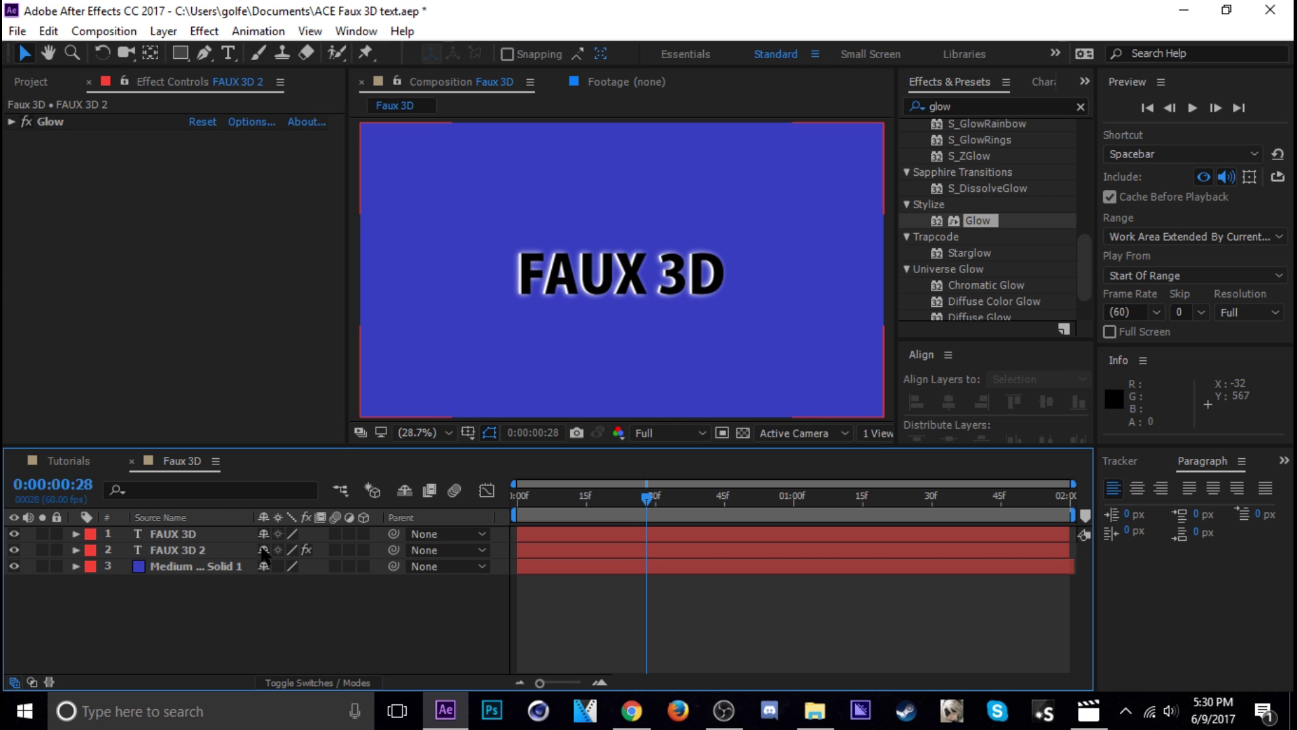
Turn both the FAUX 3D and FAUX 3D 2 text layers into 3D layers
click(193, 538)
shift+click(184, 551)
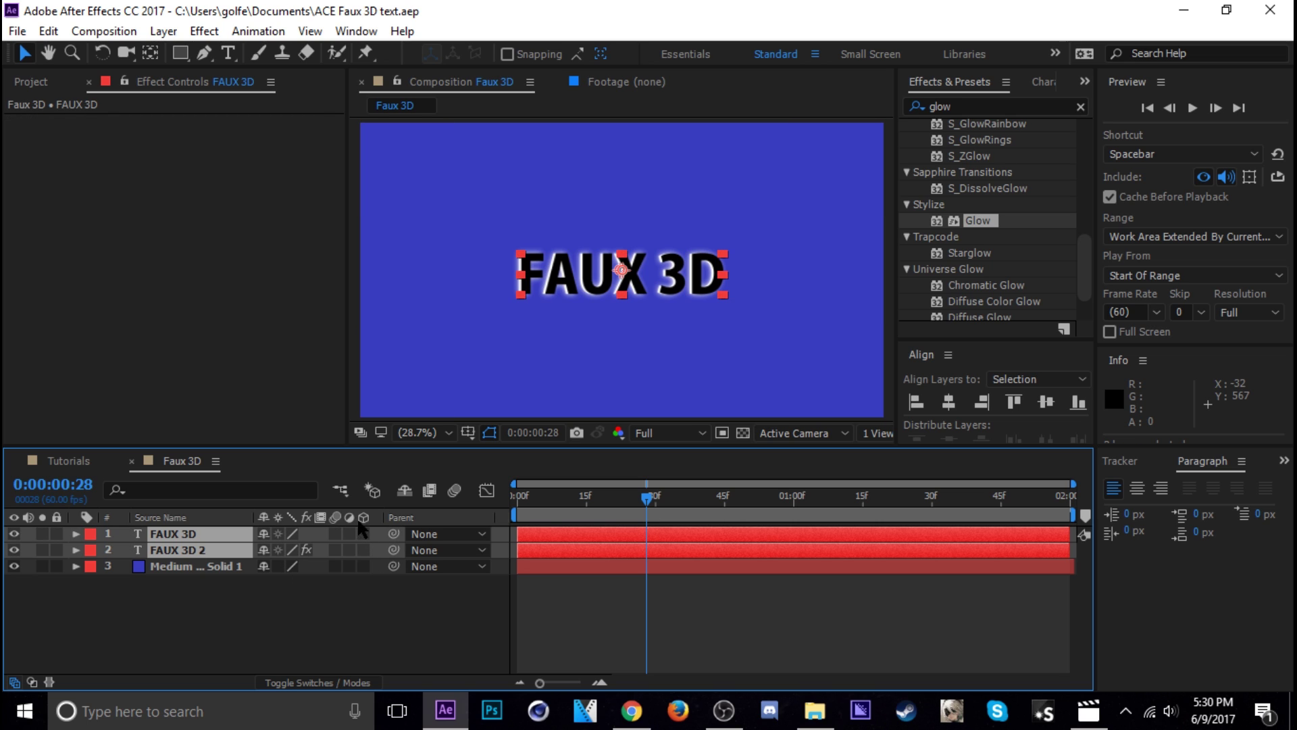
click(362, 547)
click(599, 630)
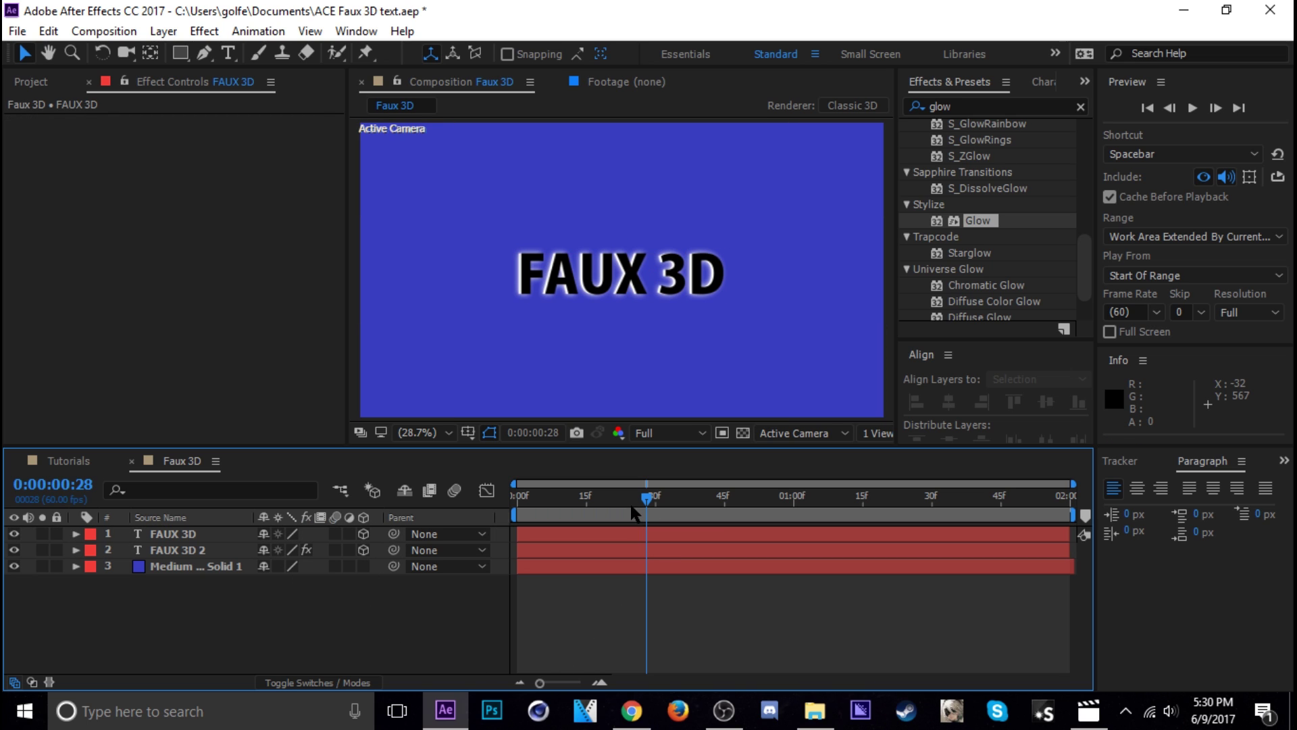
Parent the FAUX 3D 2 layer to the FAUX 3D layer
click(679, 498)
drag(679, 504, 688, 503)
drag(394, 549, 203, 535)
Keyframe FAUX 3D's Scale from 46% at the first frame to 517% at the end of the composition
mouse_move(592, 501)
mouse_down()
mouse_move(521, 502)
mouse_move(568, 501)
mouse_up()
key(Home)
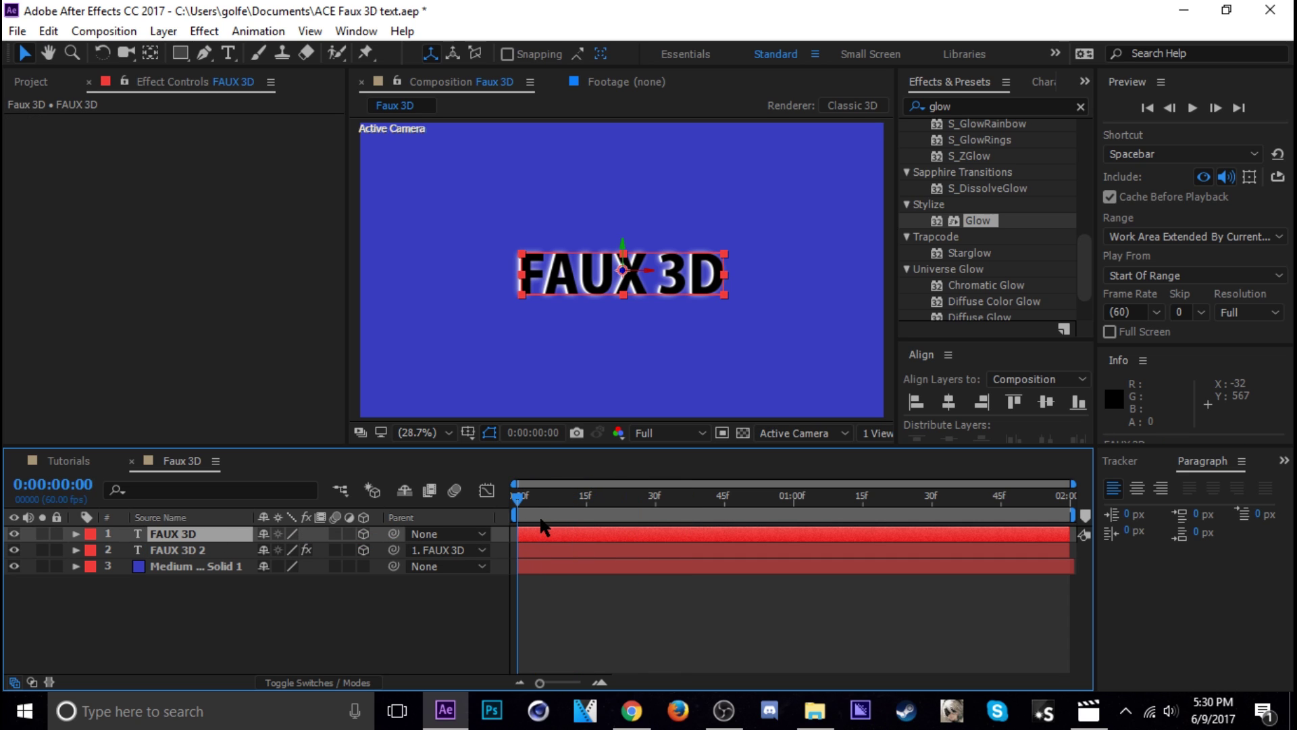
key(s)
key(alt+shift+s)
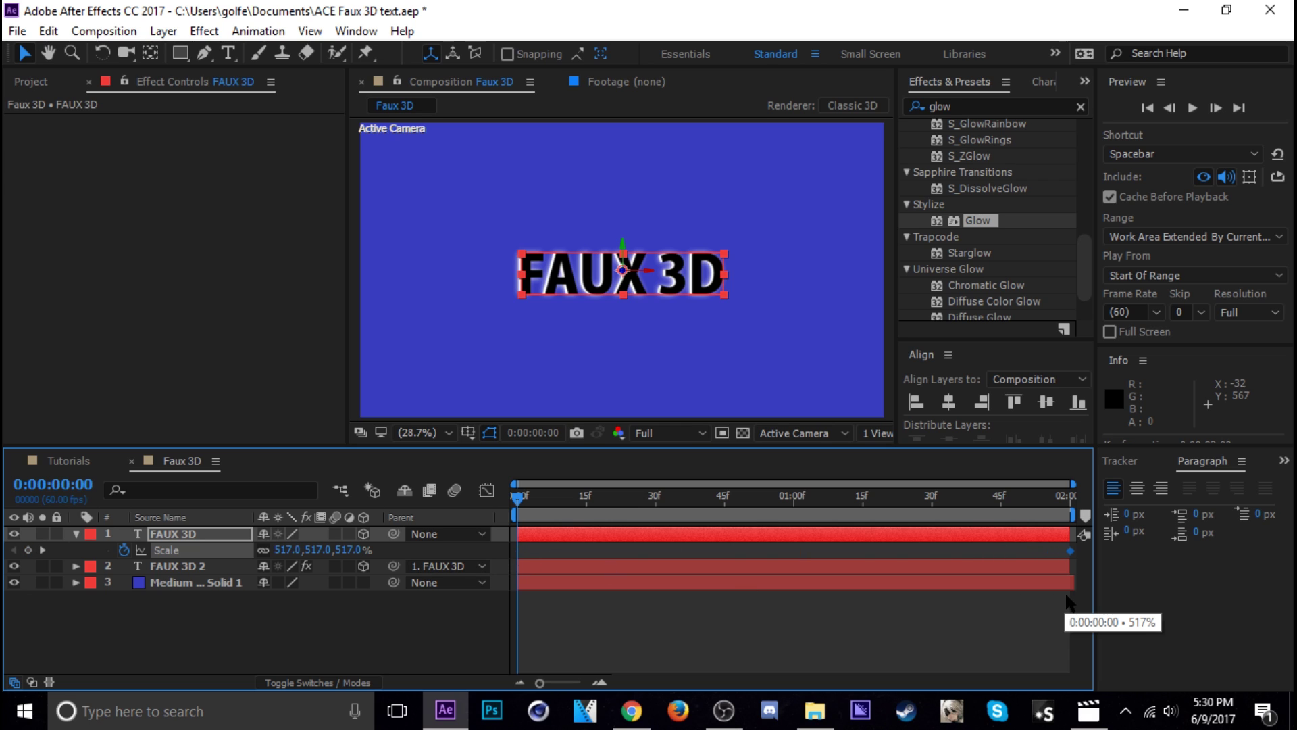
drag(313, 548, 49, 557)
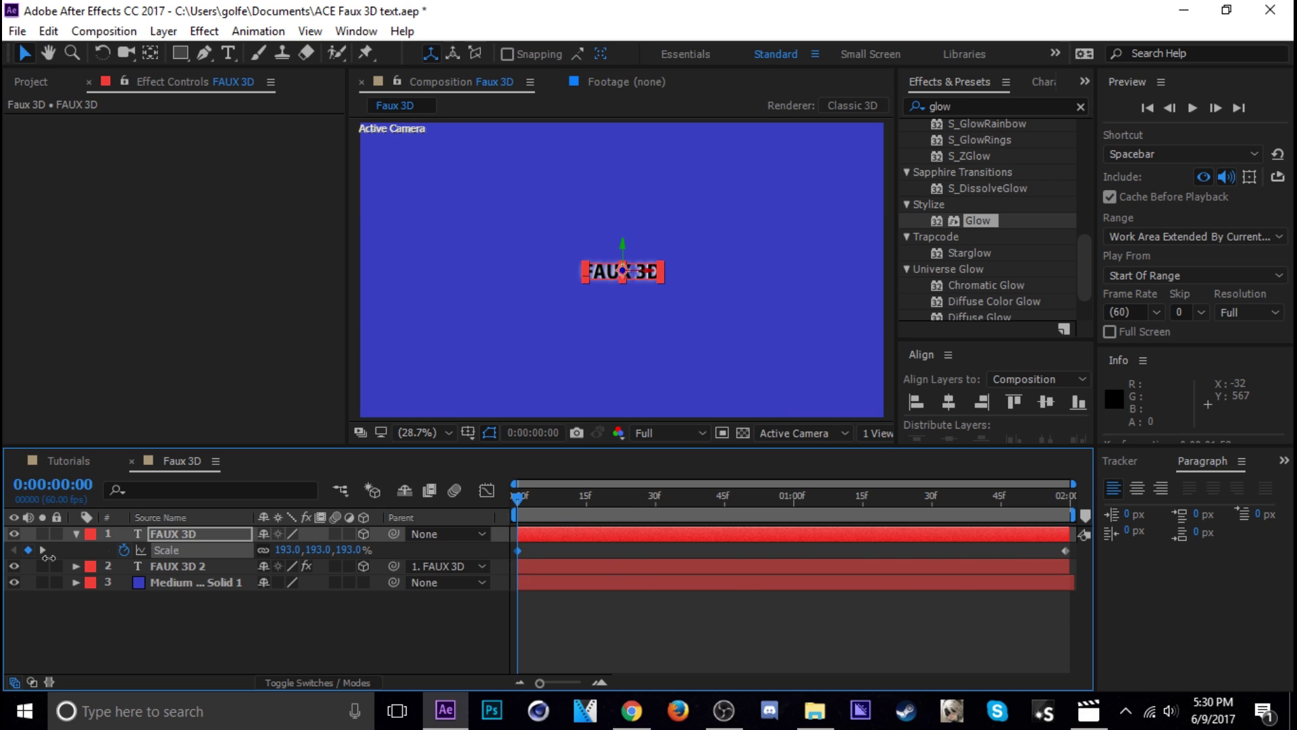
drag(327, 556, 217, 565)
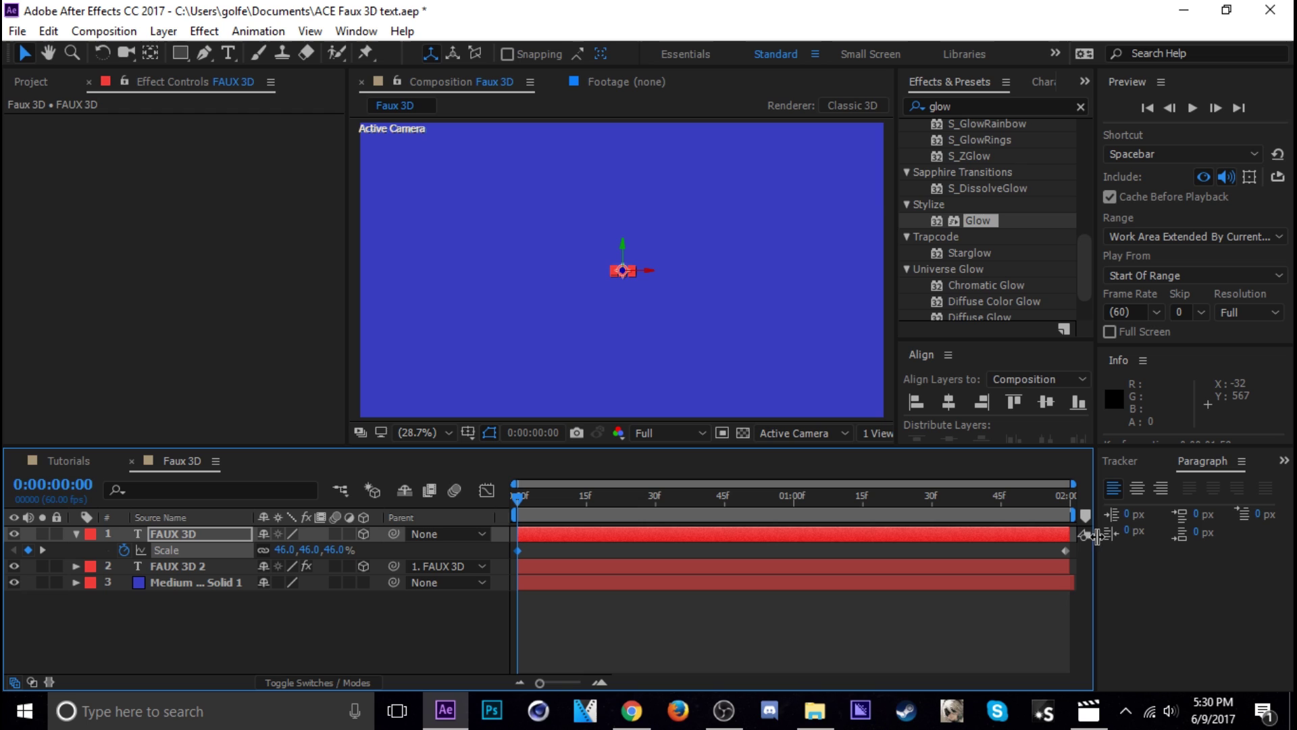
Easy-ease both Scale keyframes, reshape the value curve for a quick rise and slow settle, and save the project
drag(1075, 547, 500, 547)
key(F9)
click(486, 491)
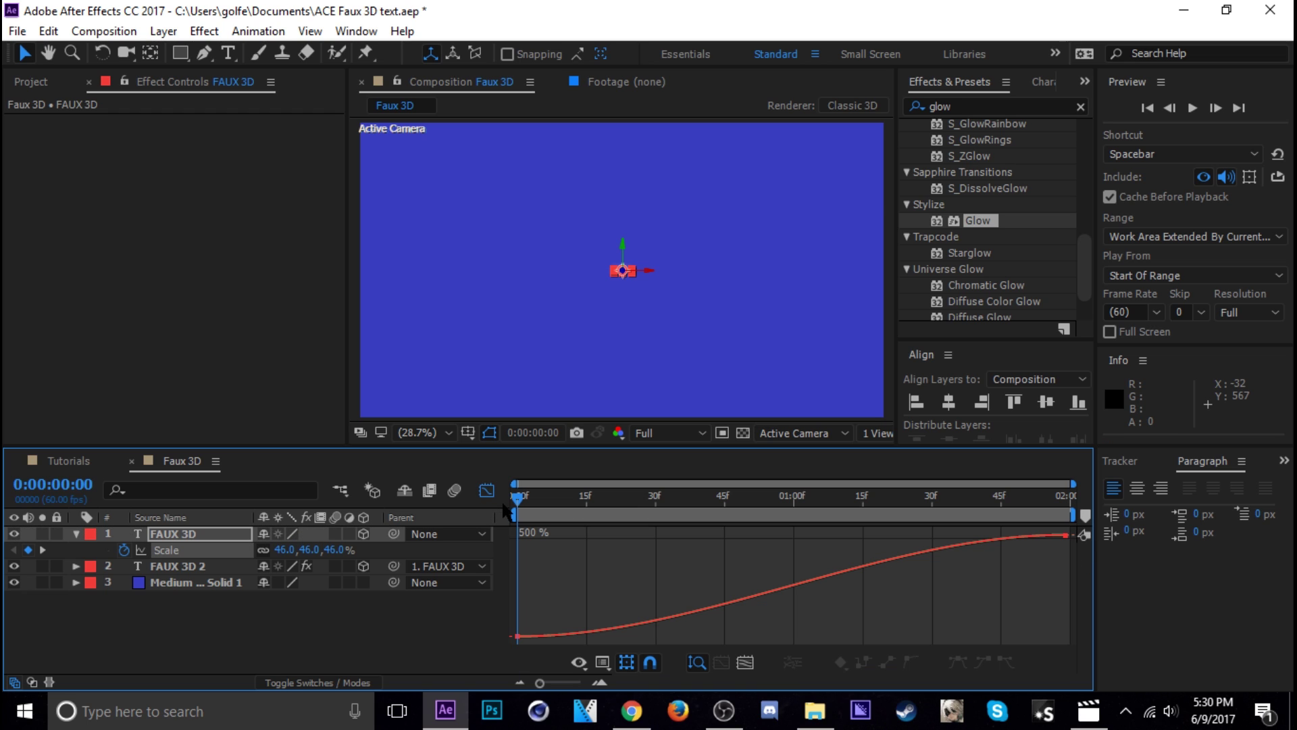
click(518, 635)
drag(698, 636, 869, 541)
click(487, 490)
key(ctrl+s)
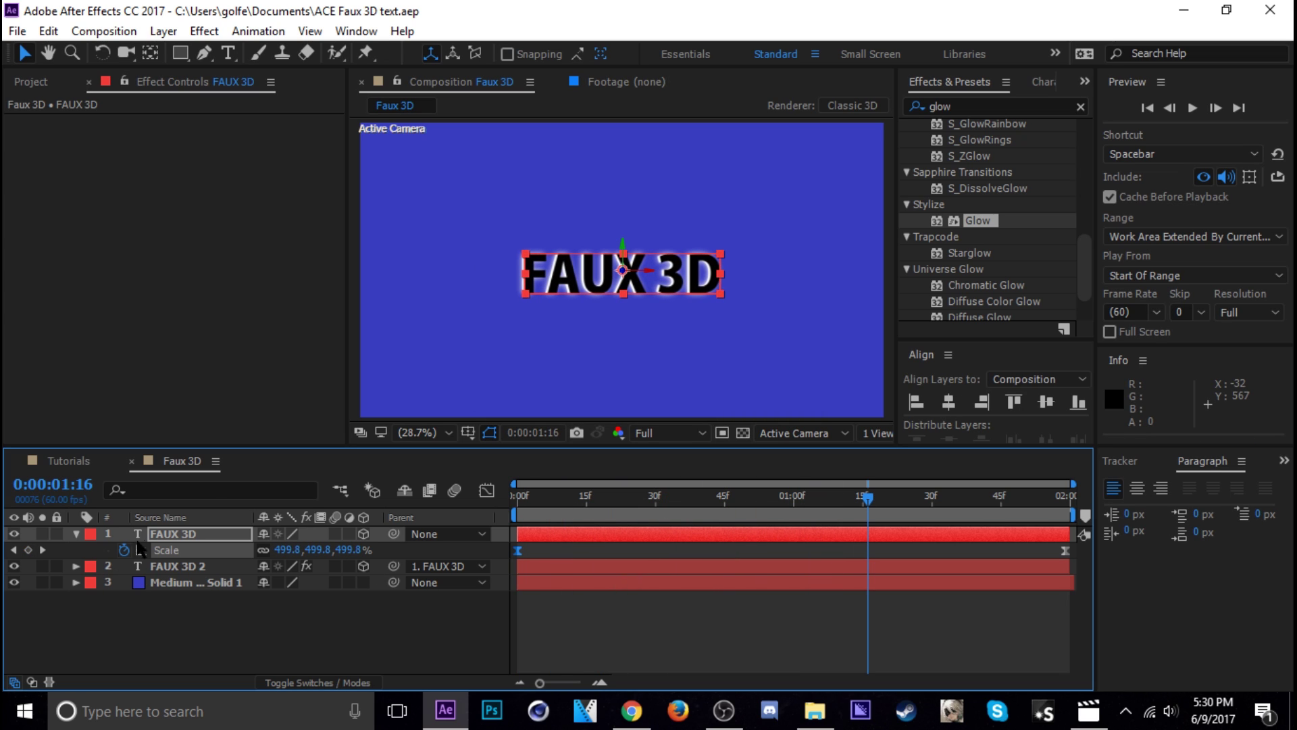
Reveal the rotation properties of the FAUX 3D layer and preview the eased scale animation
key(r)
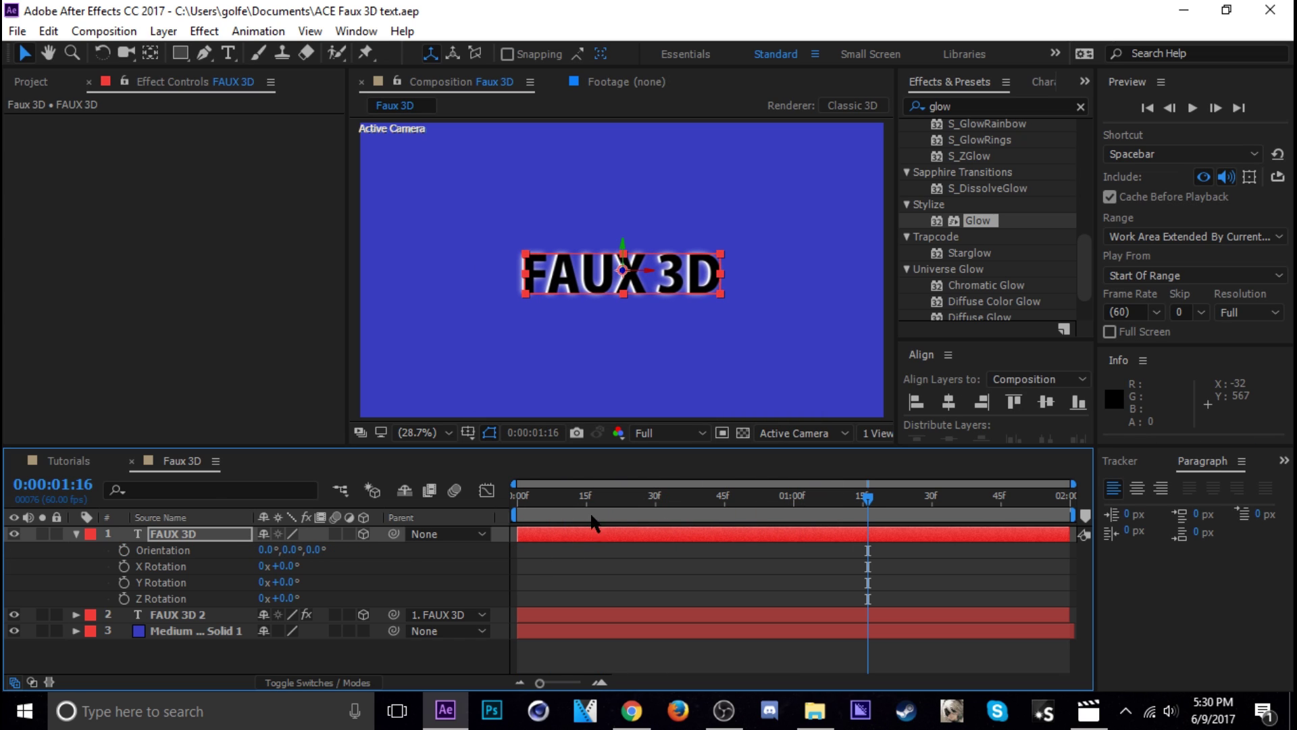
drag(593, 523, 693, 515)
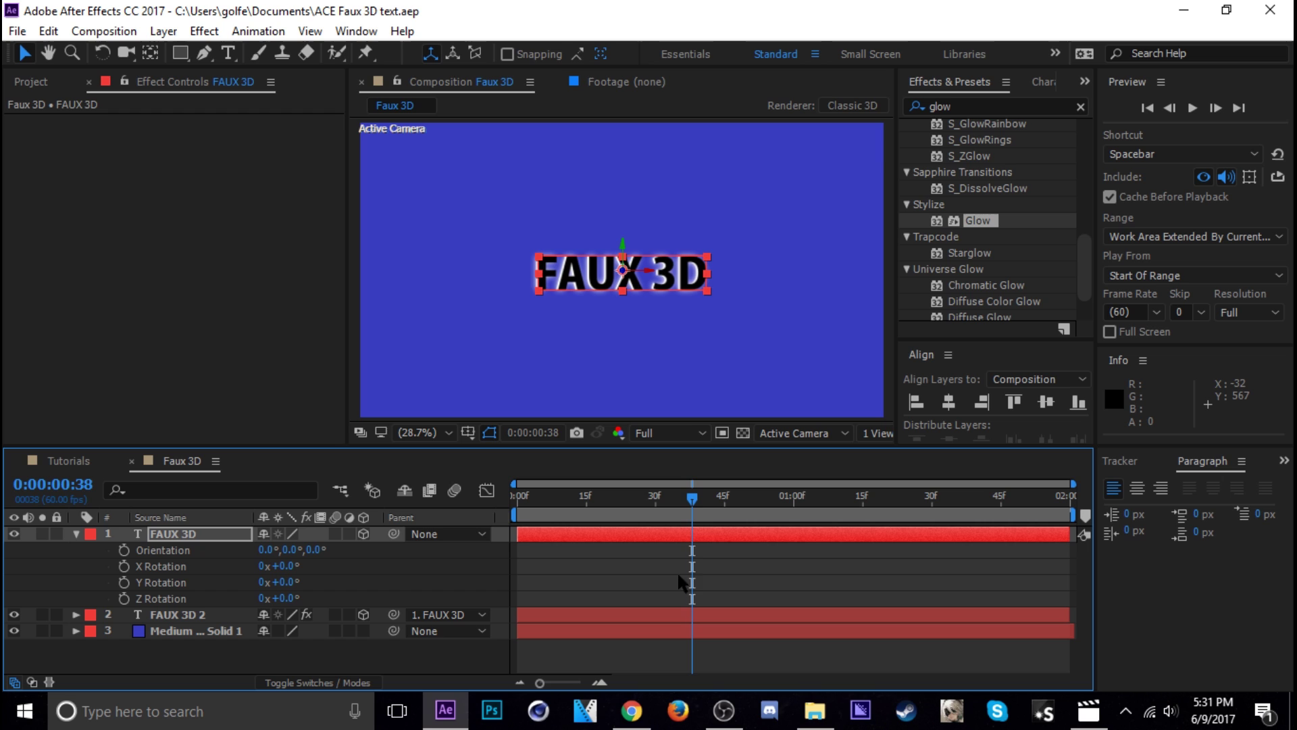
key(space)
click(780, 585)
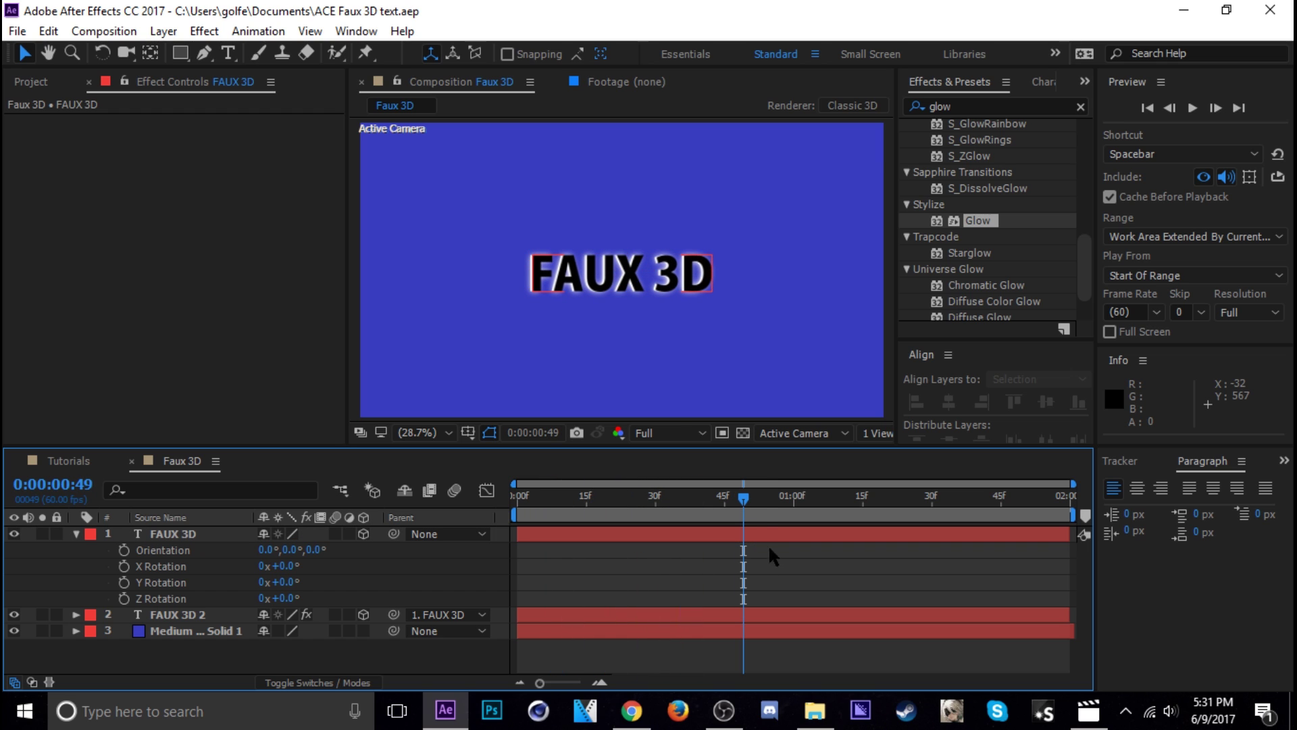
drag(743, 500, 652, 513)
click(190, 531)
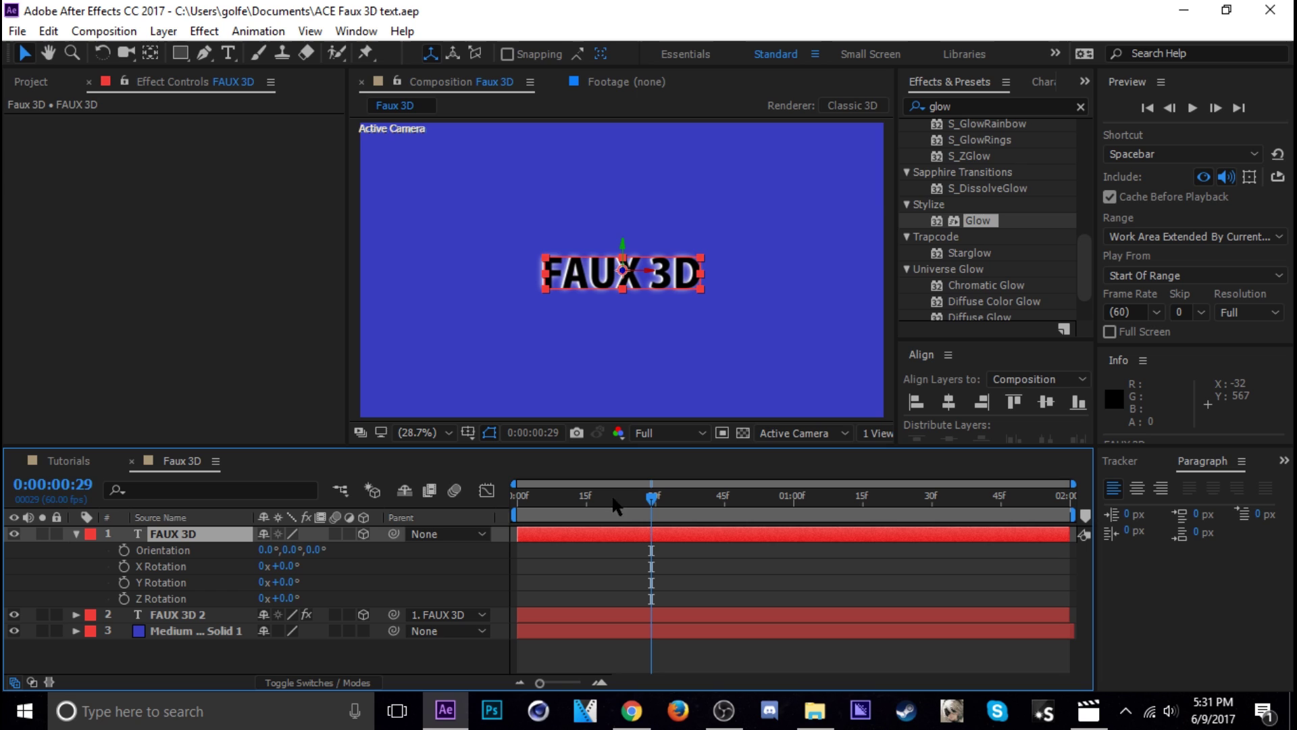
key(space)
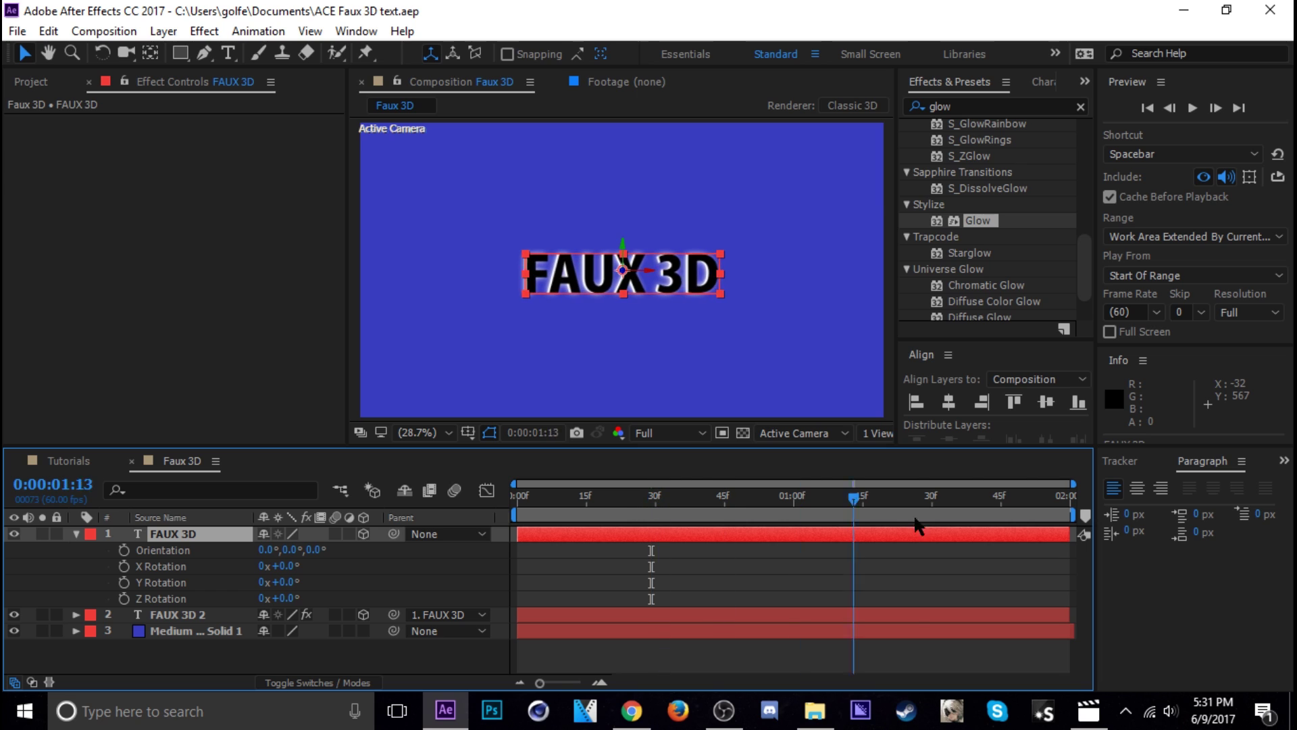
Add X, Y and Z Rotation keyframes at 0° on the FAUX 3D layer at the end of the composition
click(123, 566)
click(124, 583)
click(124, 599)
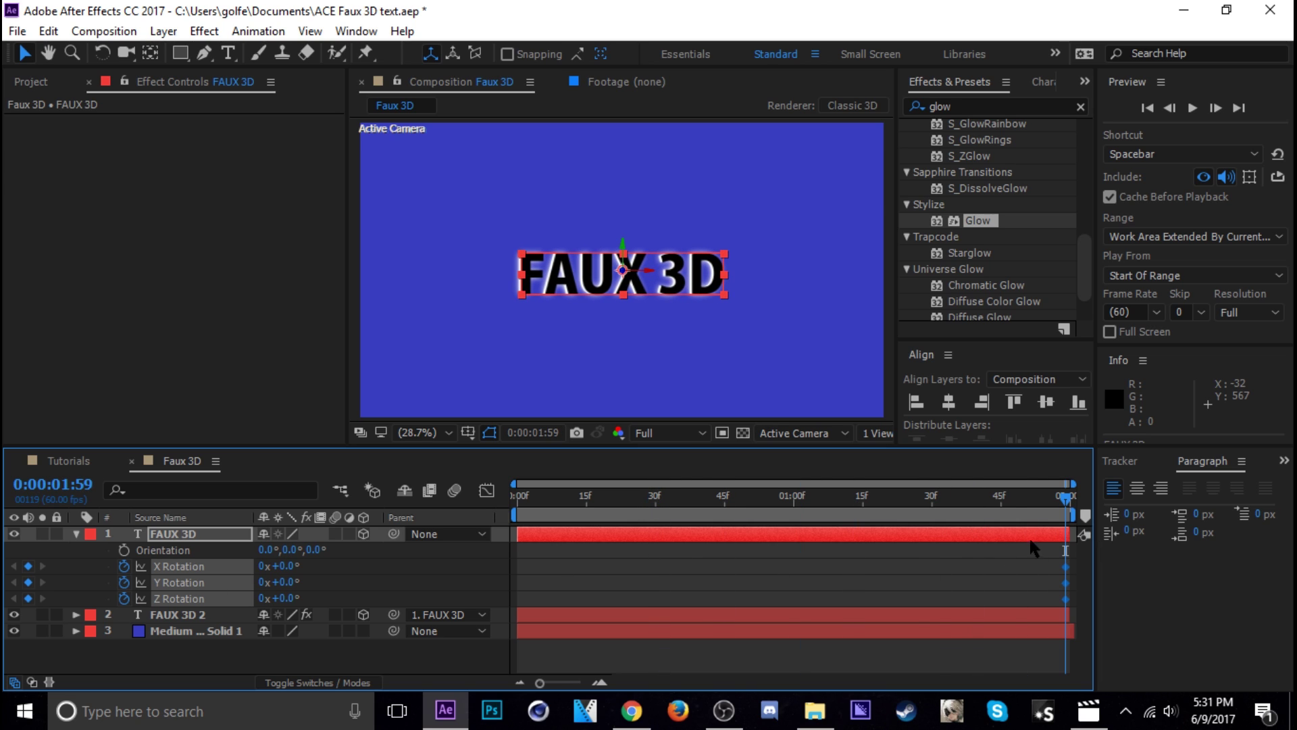
At 0:00:00:10, keyframe FAUX 3D's Z Rotation at 20°, Y Rotation at 90° and X Rotation at 15°
drag(1068, 500, 561, 541)
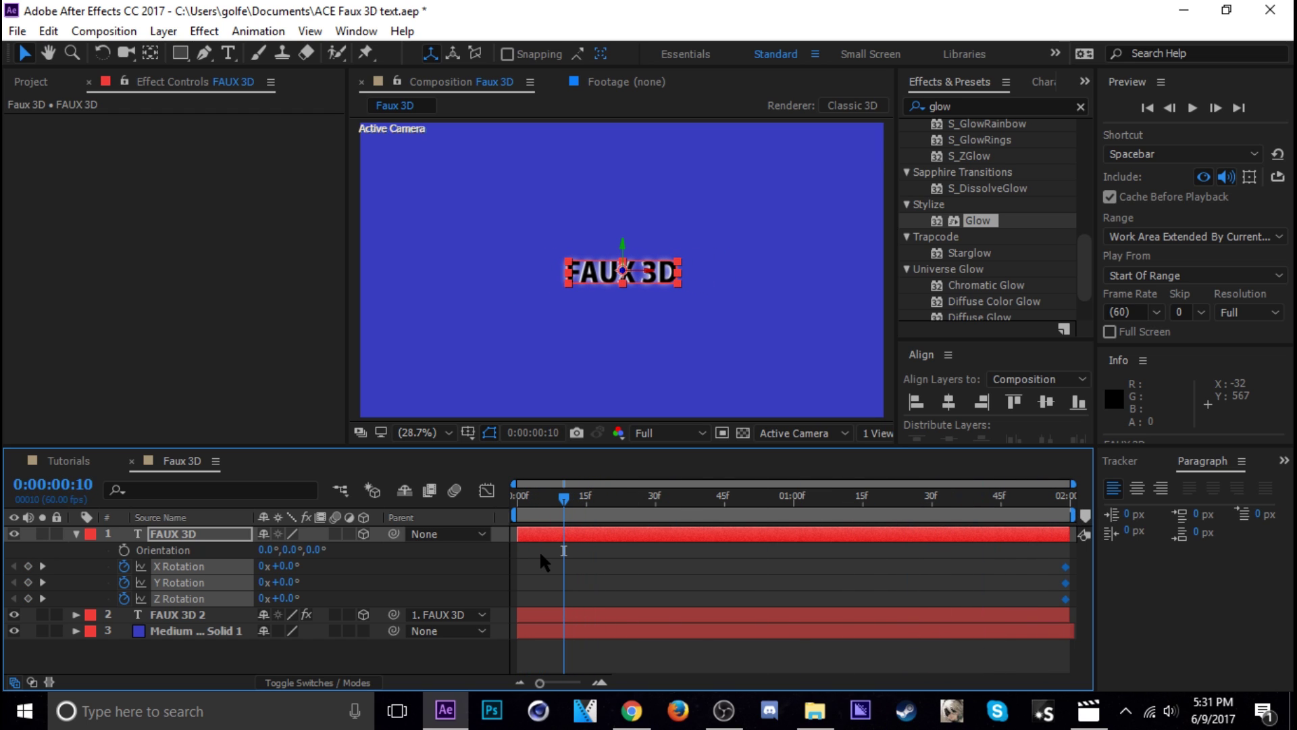
click(322, 566)
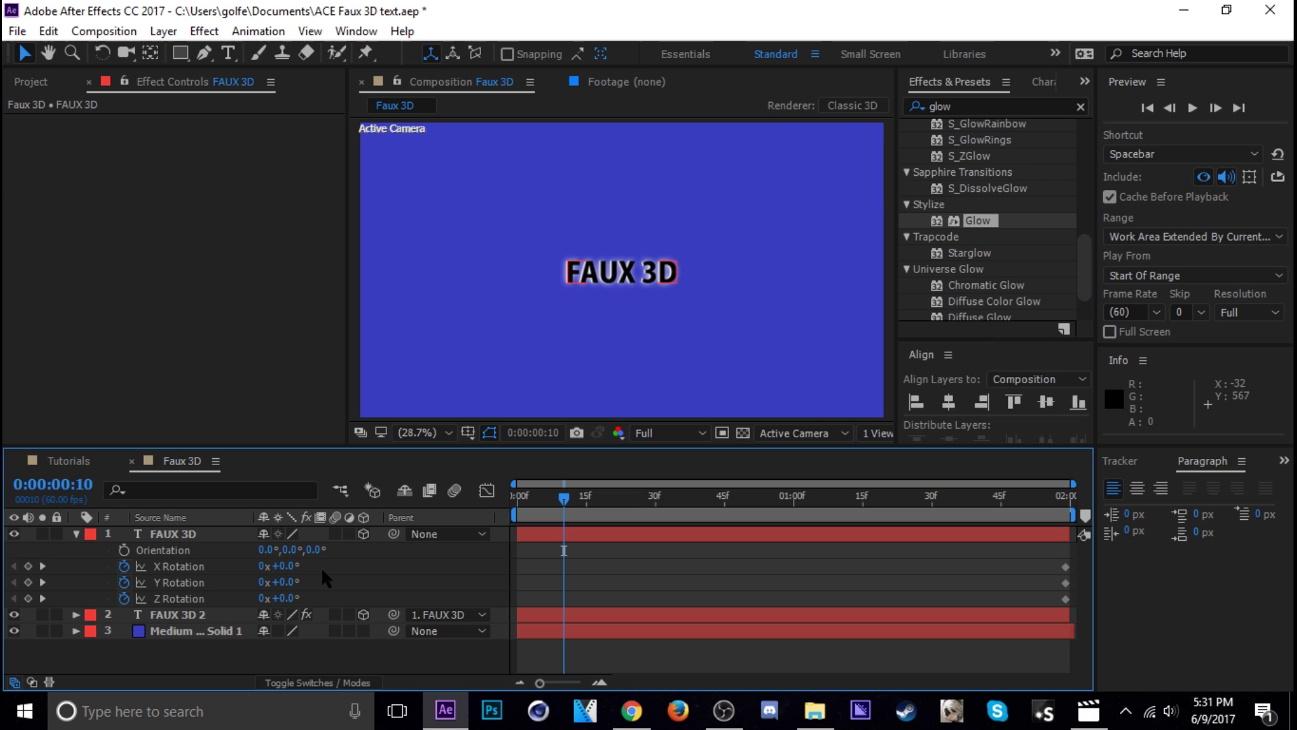
drag(292, 600, 308, 599)
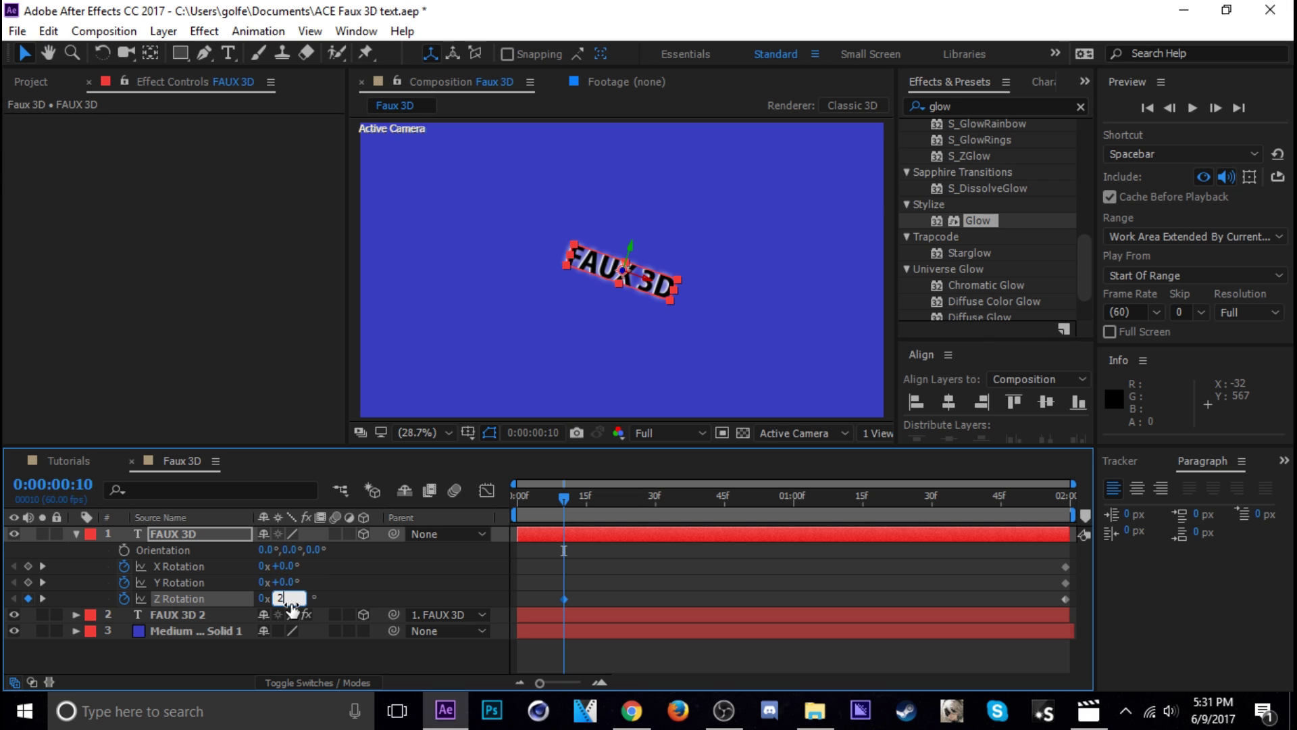
key(Return)
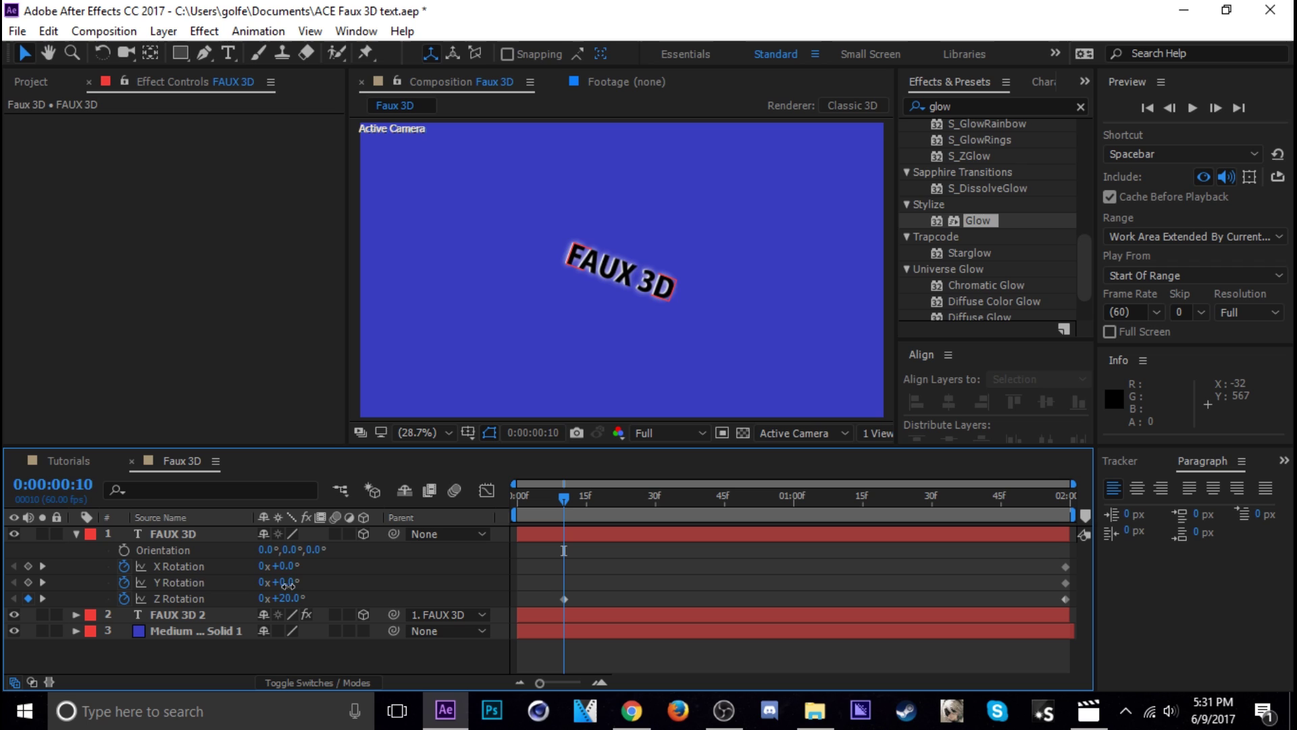
mouse_move(278, 583)
mouse_down()
mouse_move(249, 584)
mouse_move(352, 587)
mouse_move(299, 594)
mouse_up()
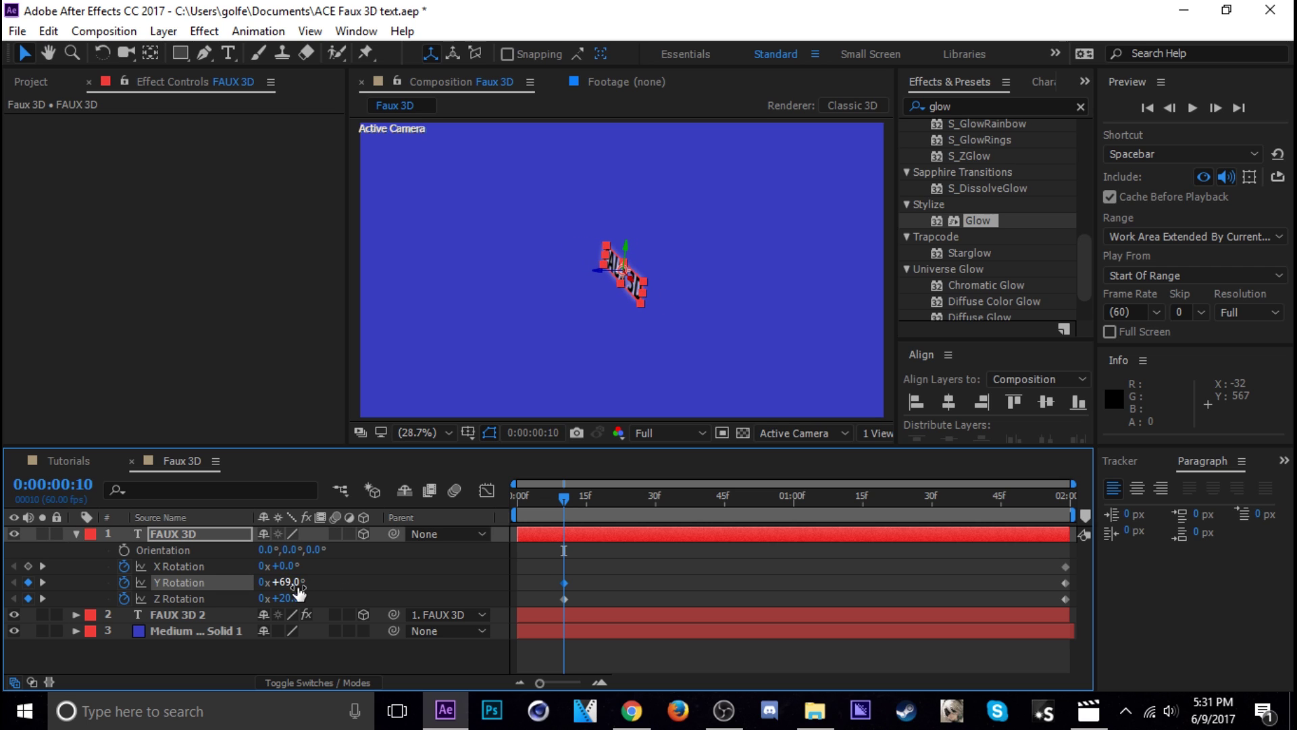
text(90)
key(Return)
click(346, 581)
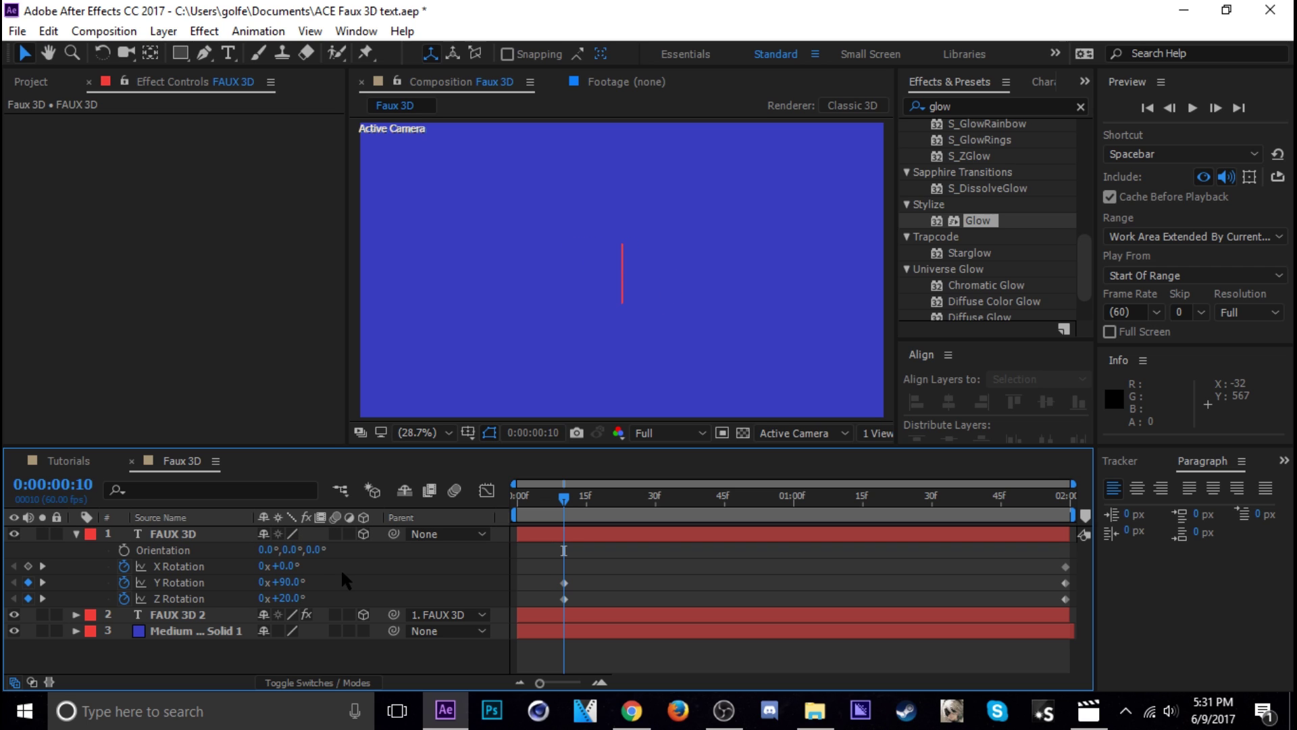
mouse_move(285, 566)
mouse_down()
mouse_move(310, 571)
mouse_move(299, 576)
mouse_up()
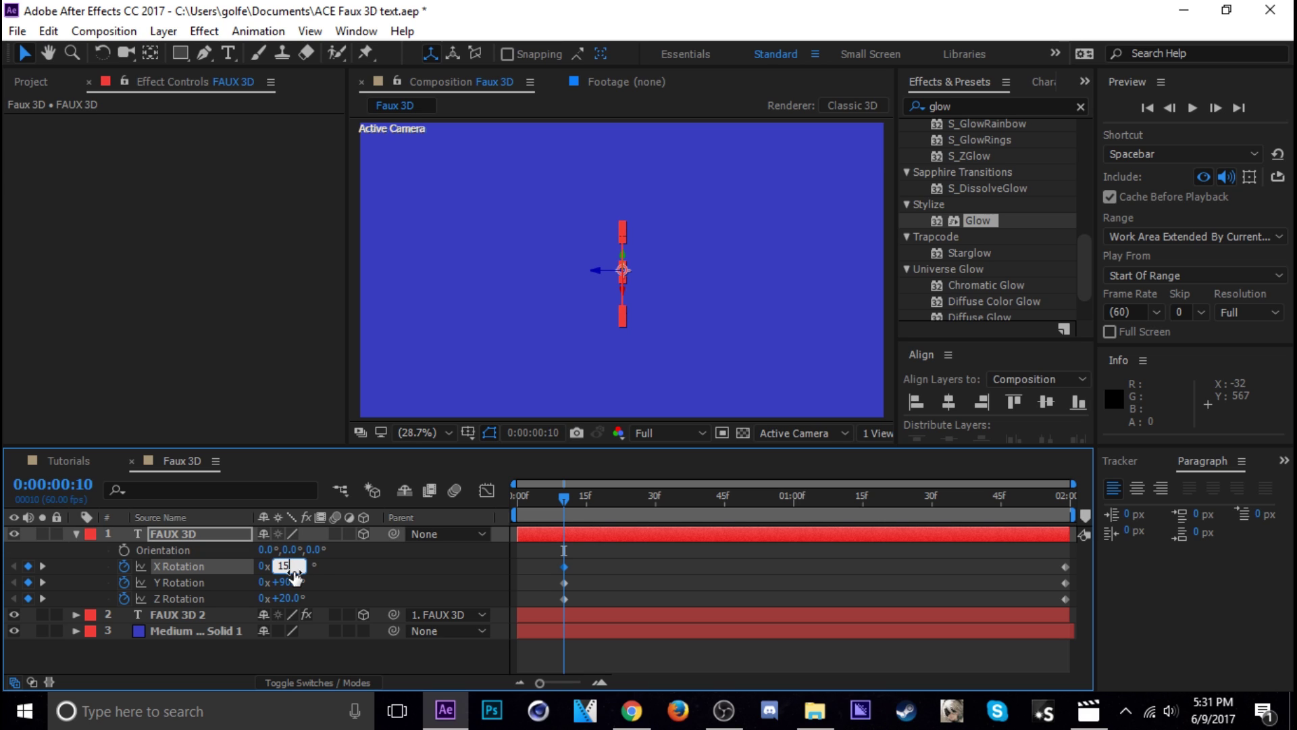
key(Return)
Move the three starting rotation keyframes to the first frame and easy-ease both the starting and ending rotation keyframes
drag(589, 548, 552, 603)
drag(564, 499, 455, 515)
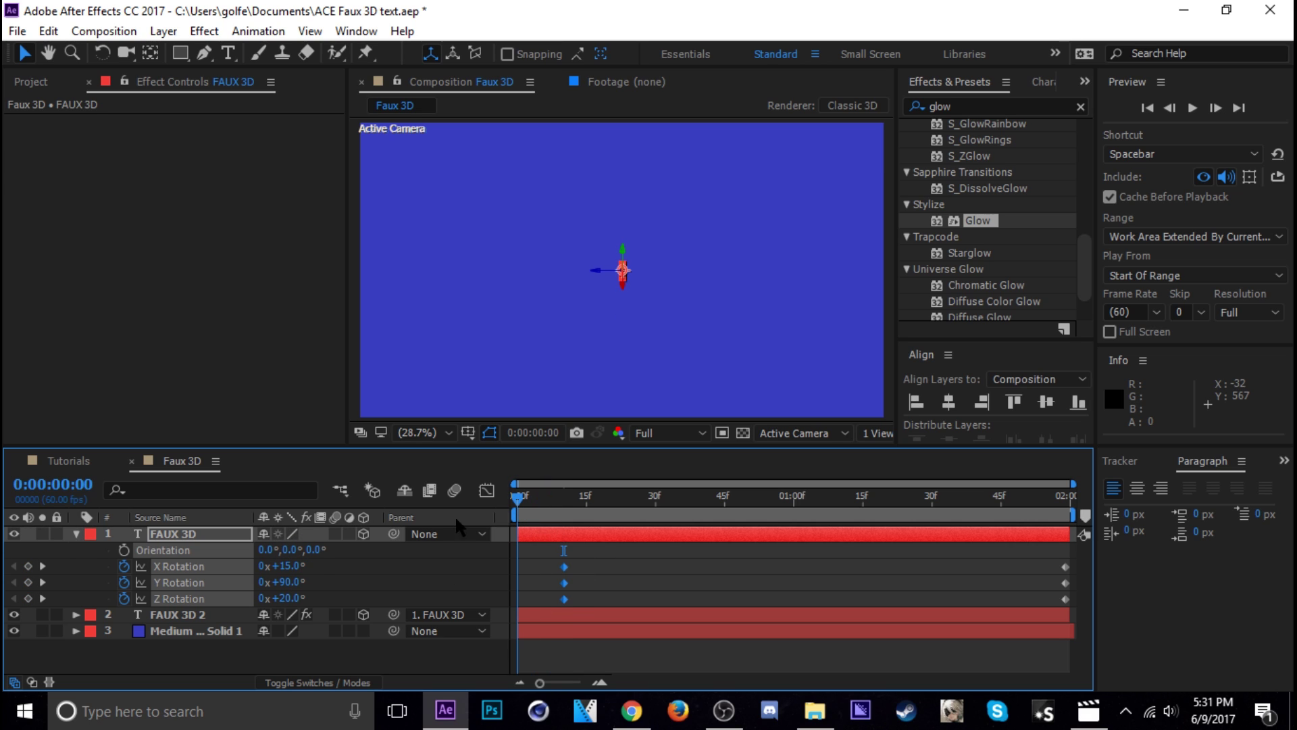
drag(566, 565, 517, 579)
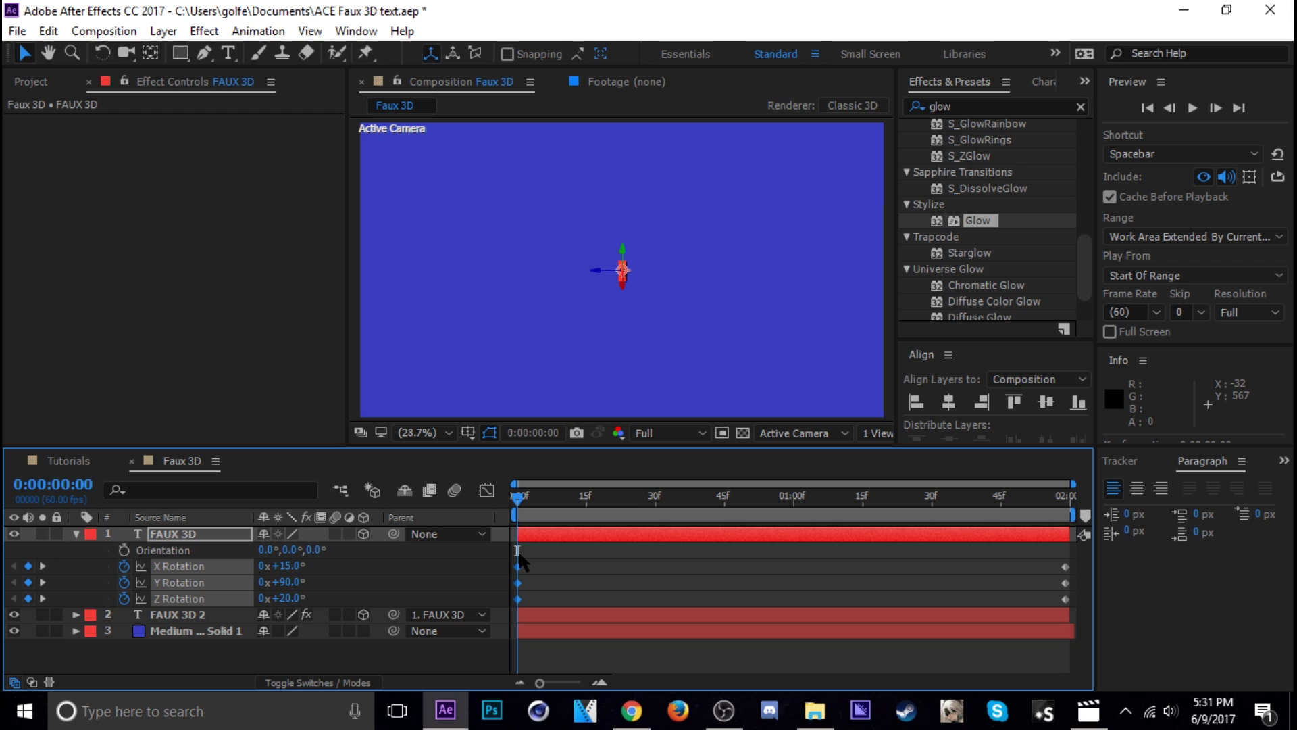
key(F9)
drag(618, 544, 1117, 607)
key(F9)
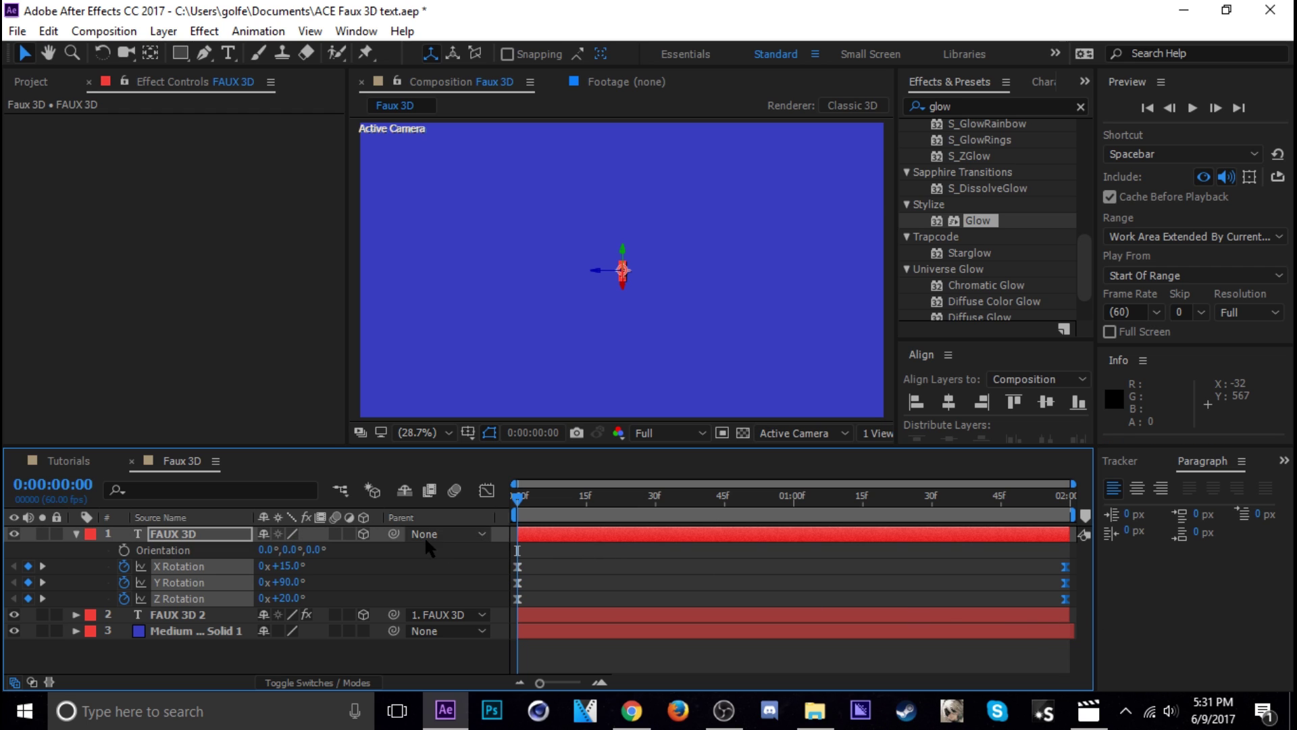
Reshape FAUX 3D's X Rotation value curve so it drops steeply at the start and settles slowly
click(487, 489)
click(367, 573)
click(179, 565)
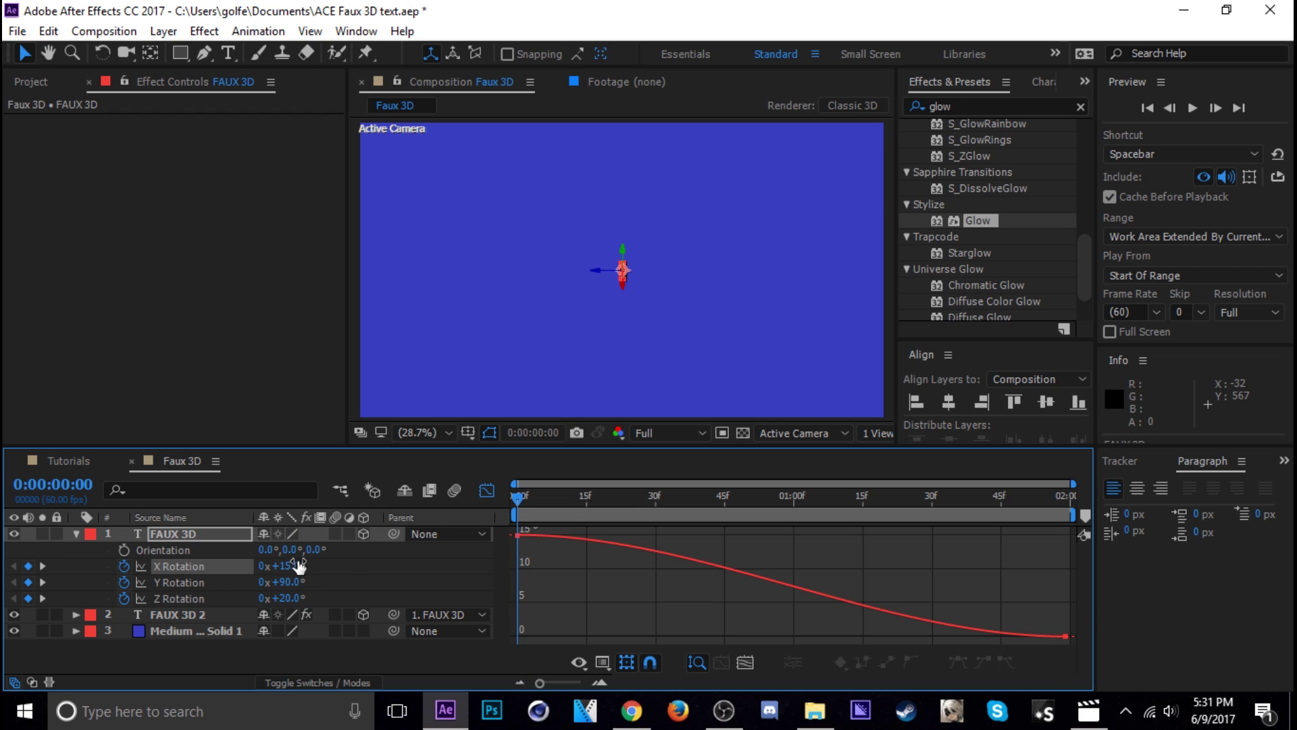
click(518, 535)
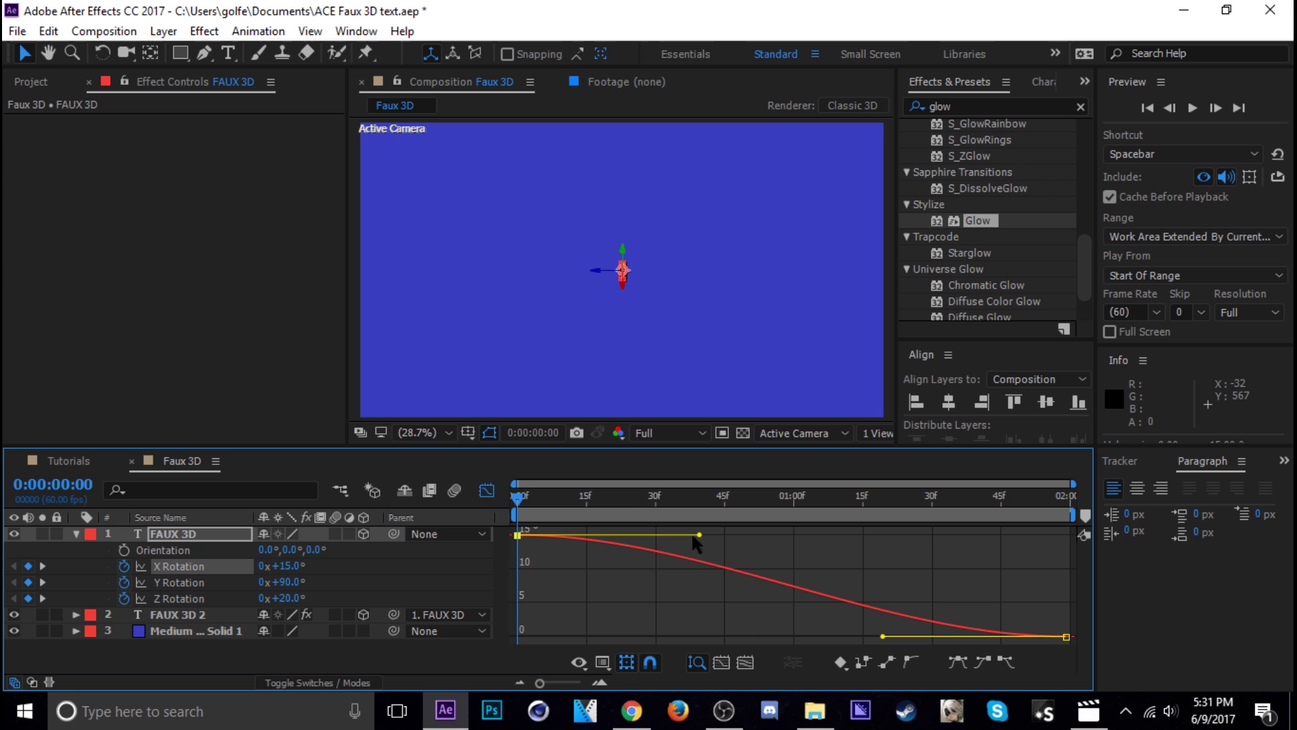
drag(699, 535, 500, 623)
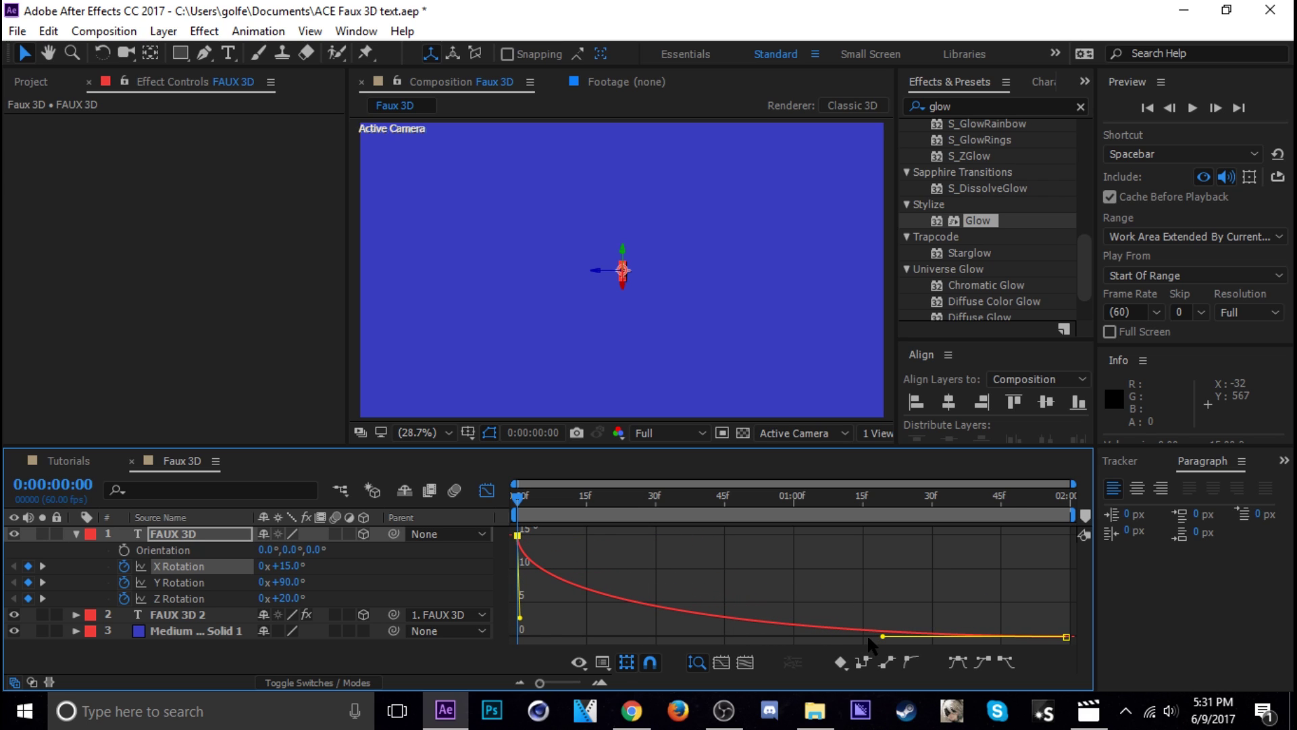
Reshape the Y Rotation value curve for a fast initial drop and extend its ending ease for a longer settle
click(179, 582)
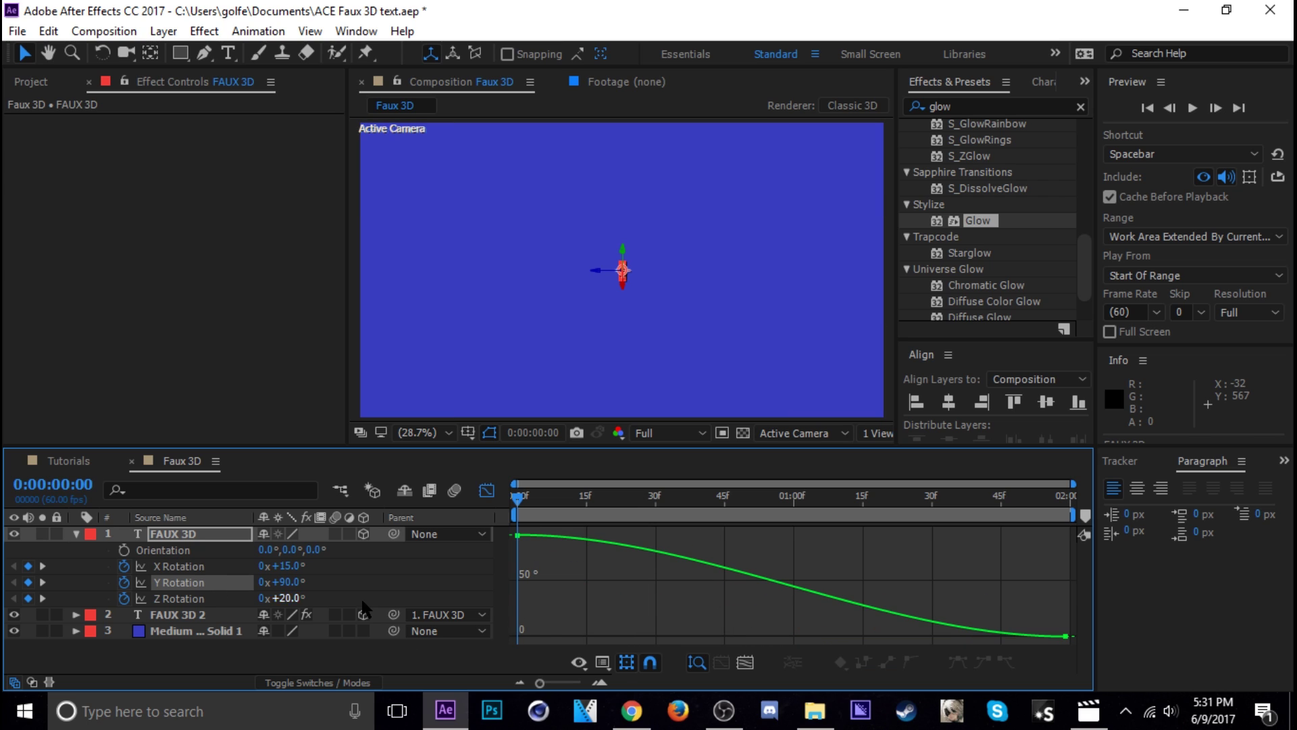
click(517, 536)
drag(698, 536, 520, 593)
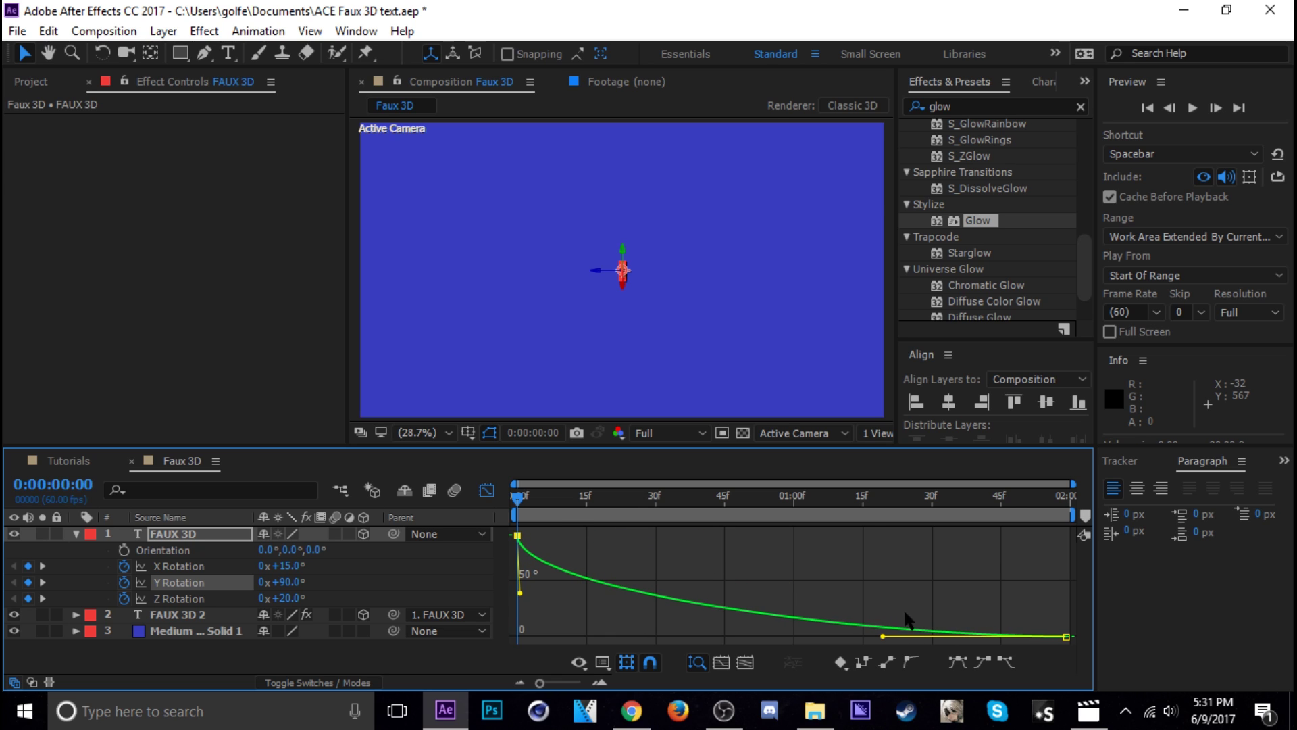
drag(883, 636, 781, 639)
Reshape the Z Rotation value curve for a fast initial drop, and return the timeline to the layer bar view
click(179, 598)
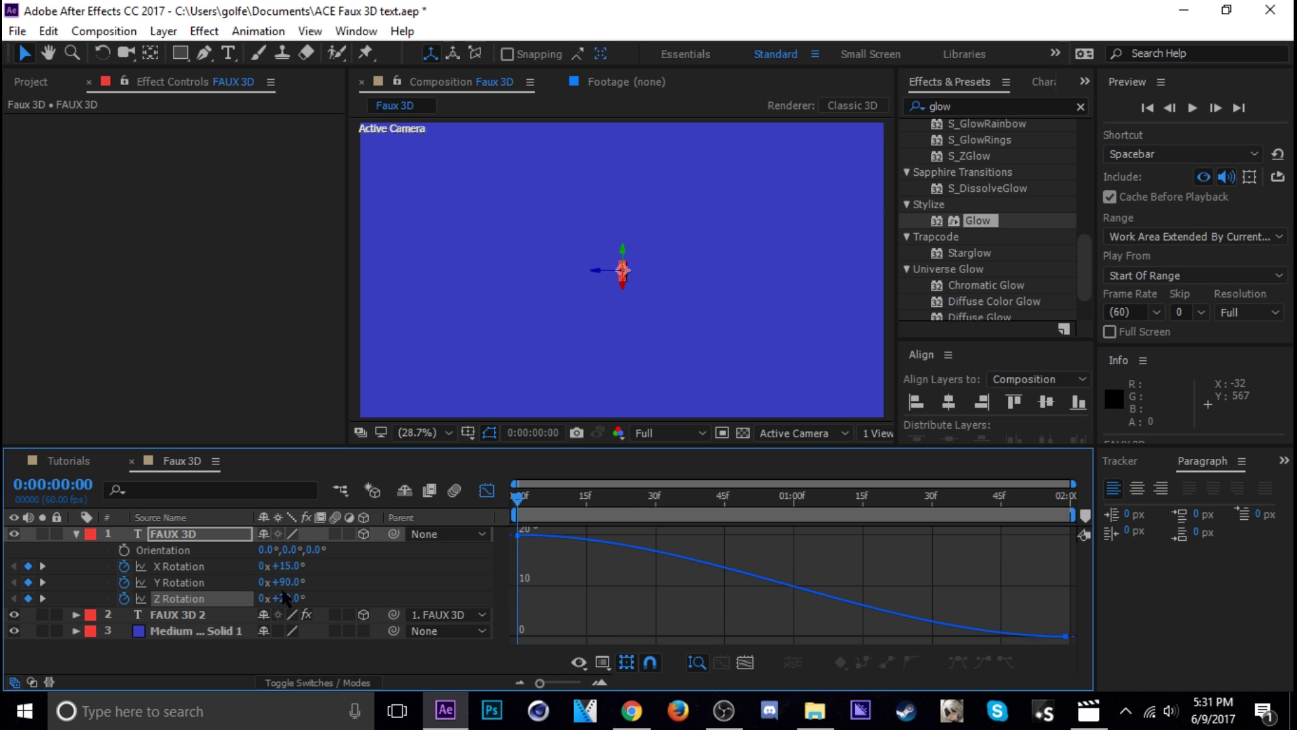
click(519, 536)
drag(700, 535, 519, 593)
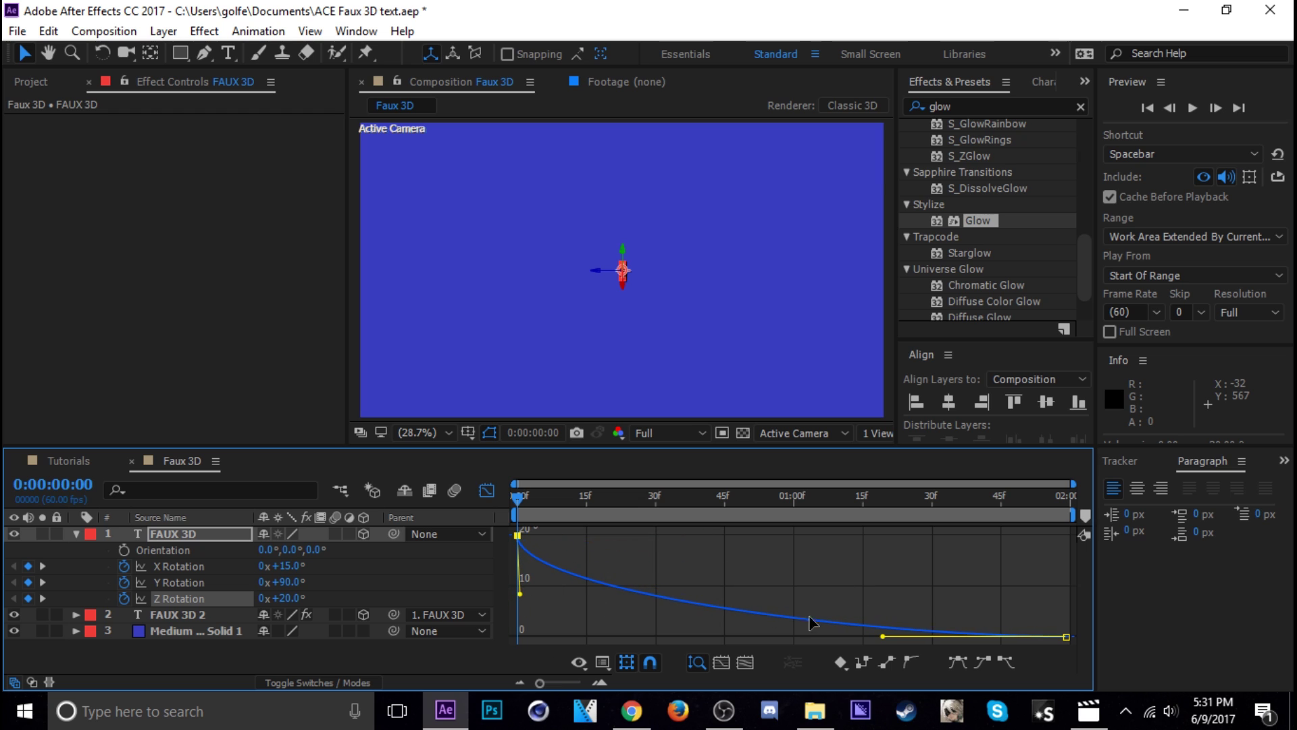
click(486, 490)
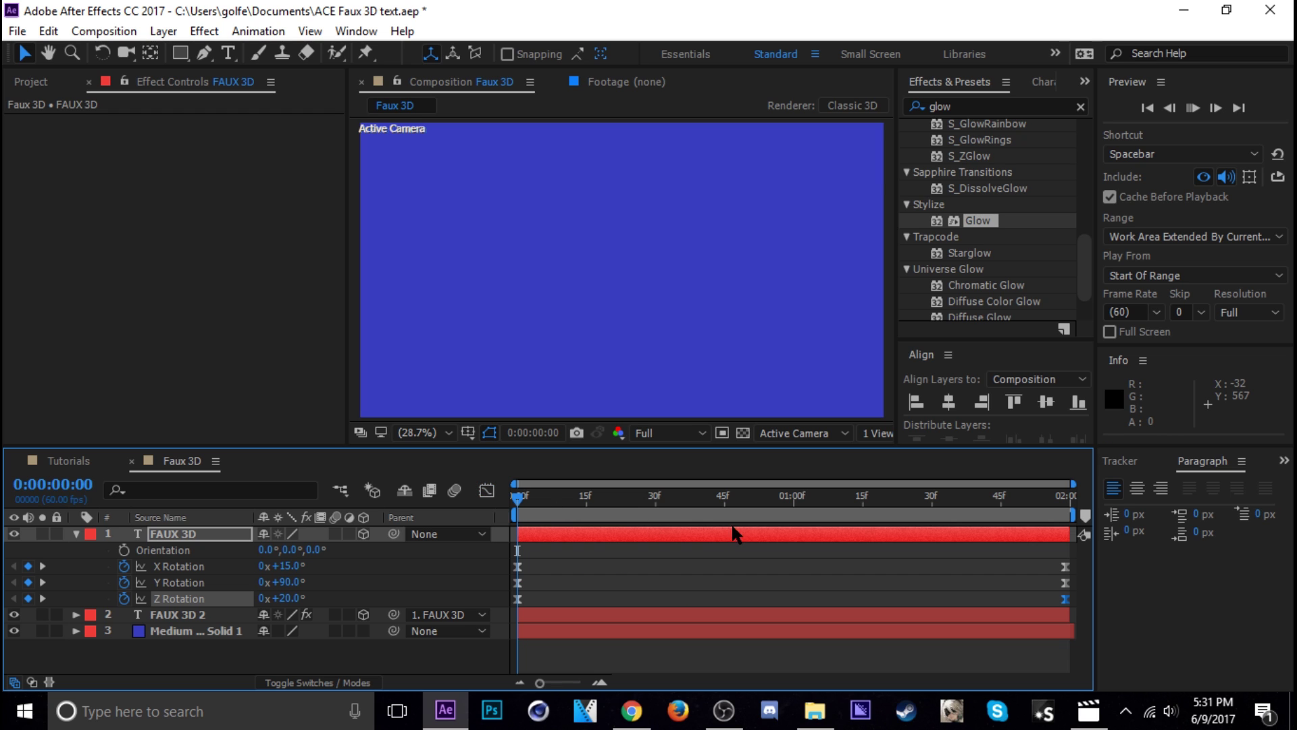
Preview the combined scale and rotation animation and scrub through its opening frames
key(space)
drag(635, 502, 959, 516)
click(849, 569)
drag(679, 498, 544, 498)
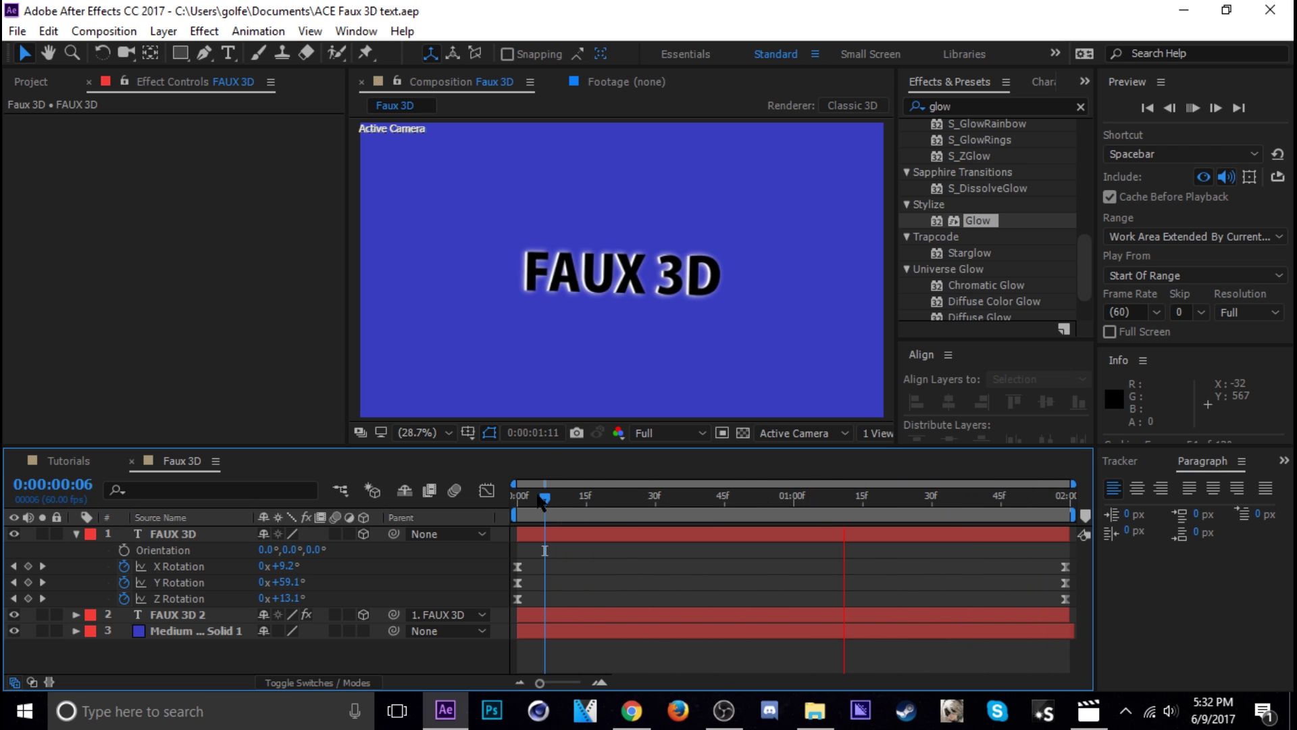